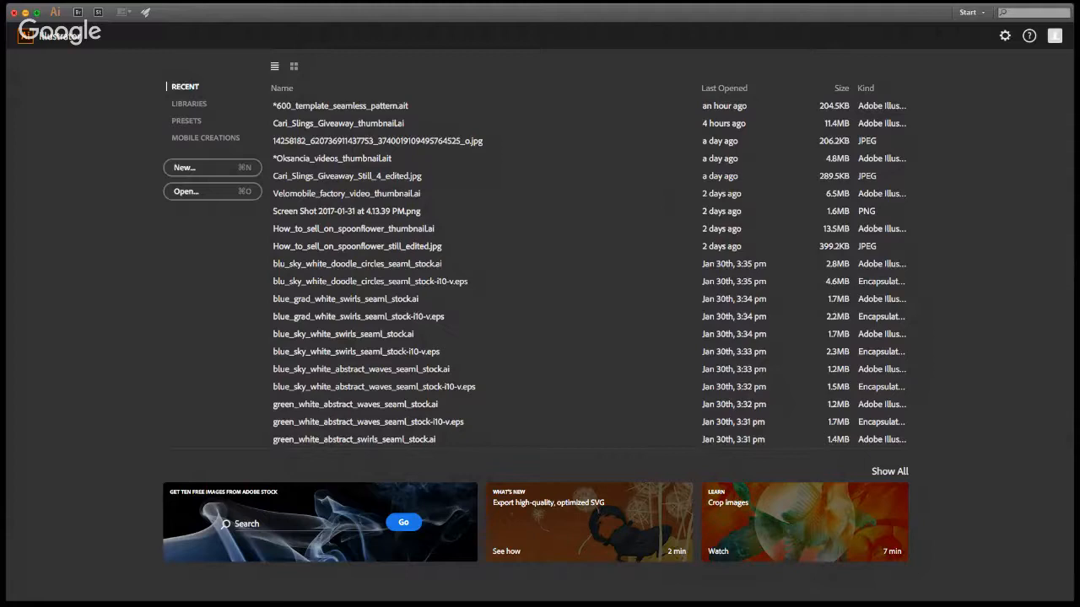
Open a new document from the 600 px seamless pattern template.
left_click(560, 368)
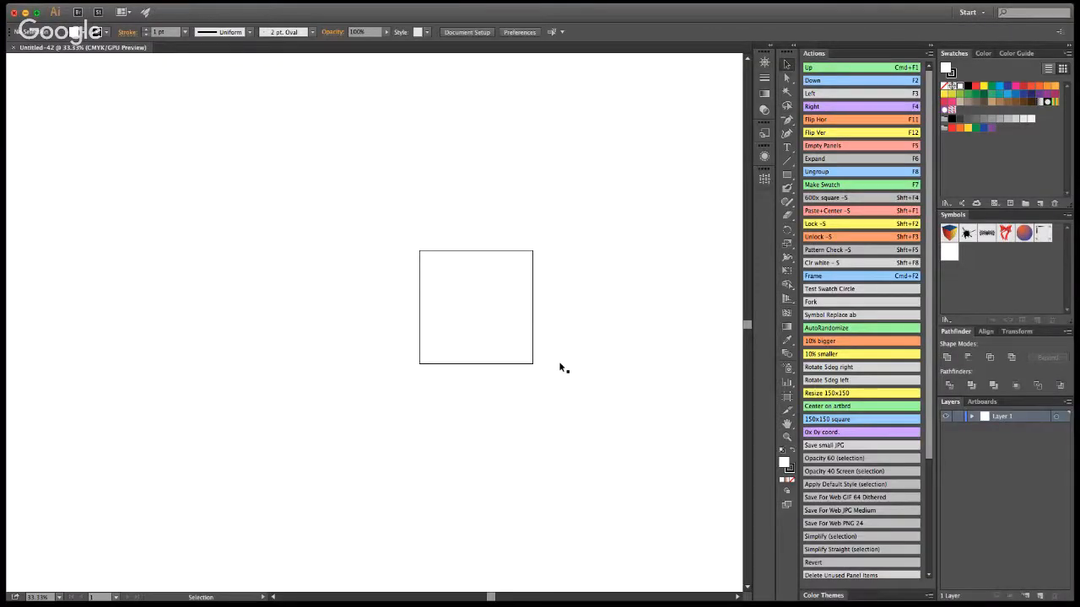
Move the square symbol one tile up, left, down and right around the artboard with the saved movement actions, returning it to the artboard.
left_click(486, 295)
key("super+F1")
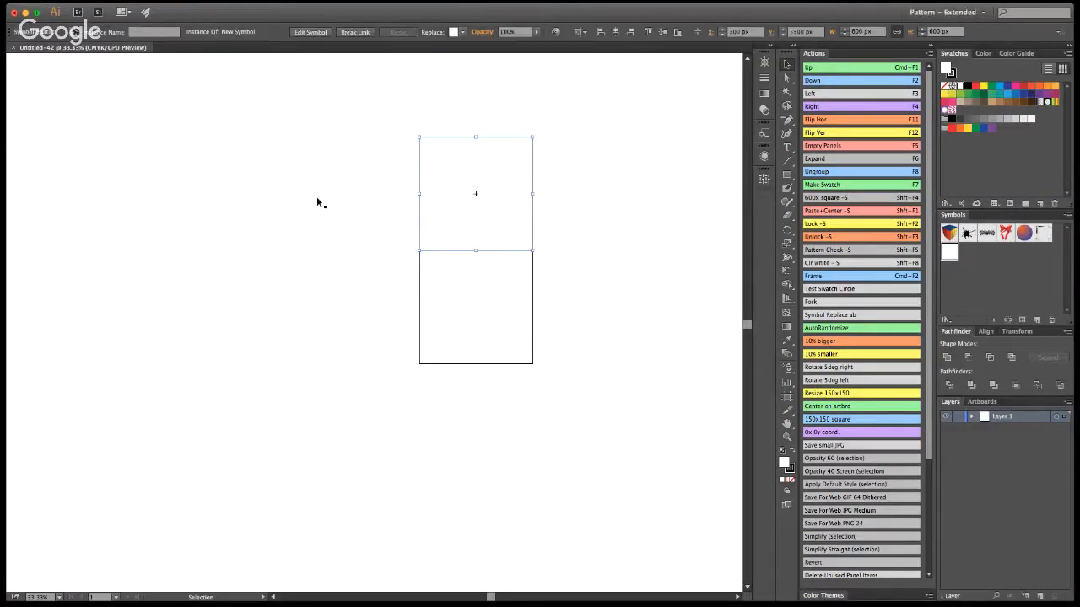
key("F3")
key("F2")
key("F2")
key("F4")
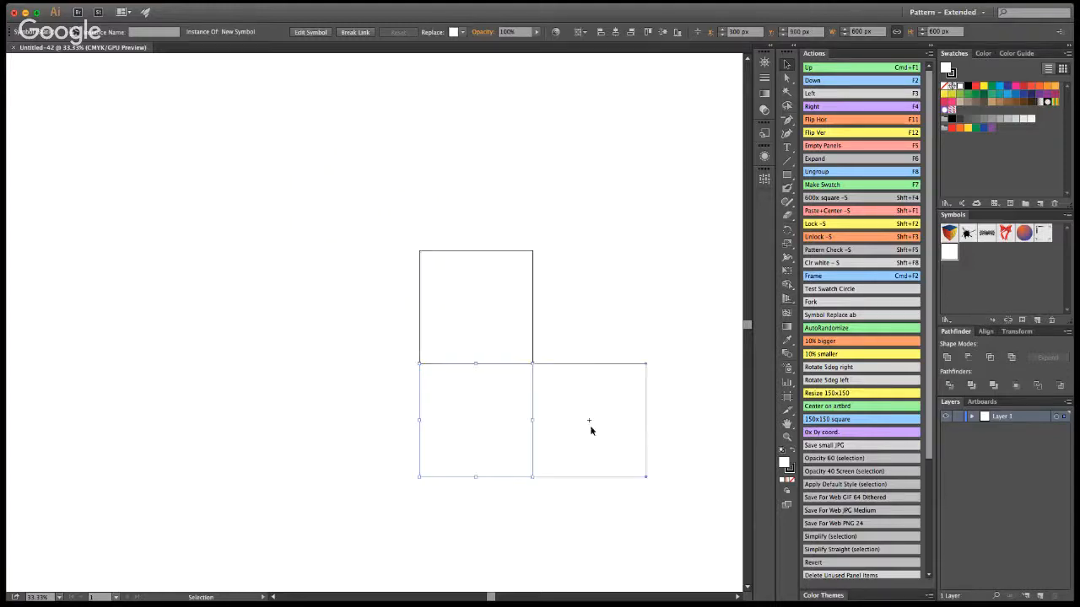
key("super+F1")
key("F3")
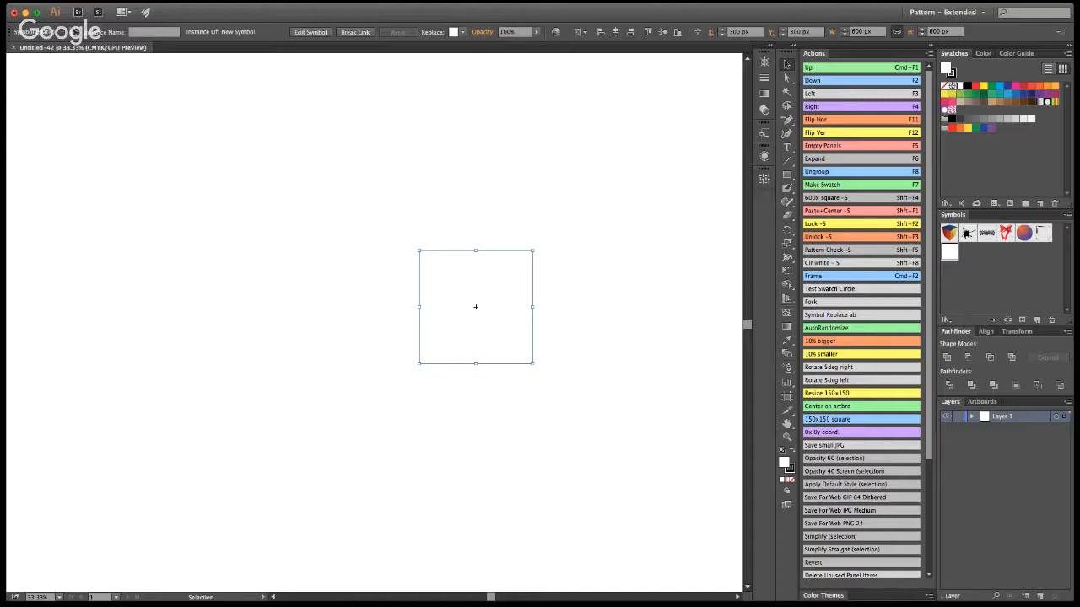
Create a new blank square document and place the pineapple photo in it.
left_click(631, 462)
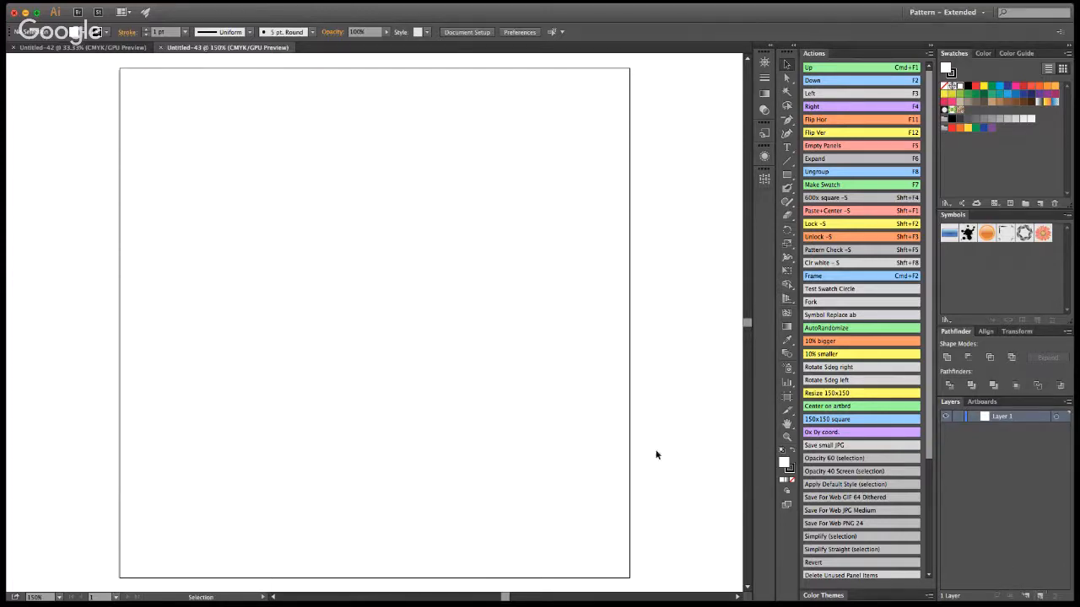
double_click(786, 436)
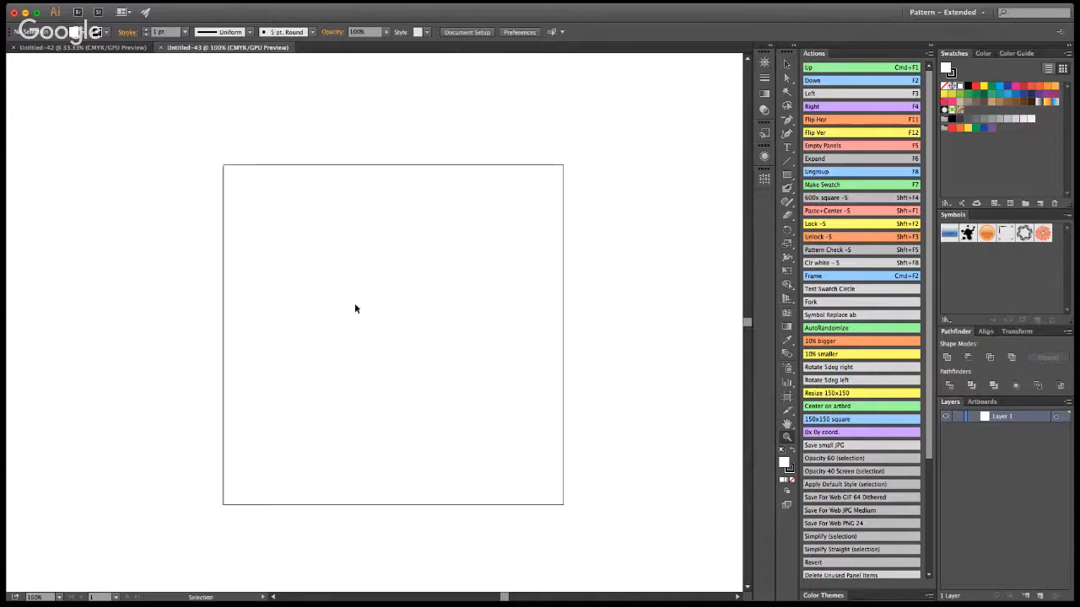
left_click(786, 64)
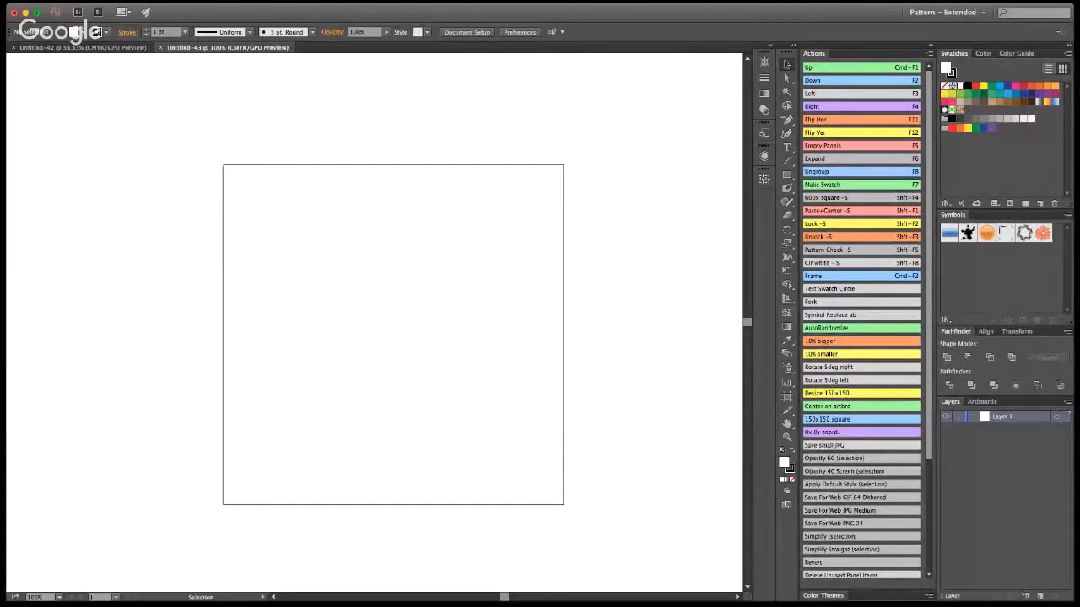
left_click(289, 321)
Scale the pineapple photo down proportionally from its centre to about 1041 × 1850 px.
left_click(787, 437)
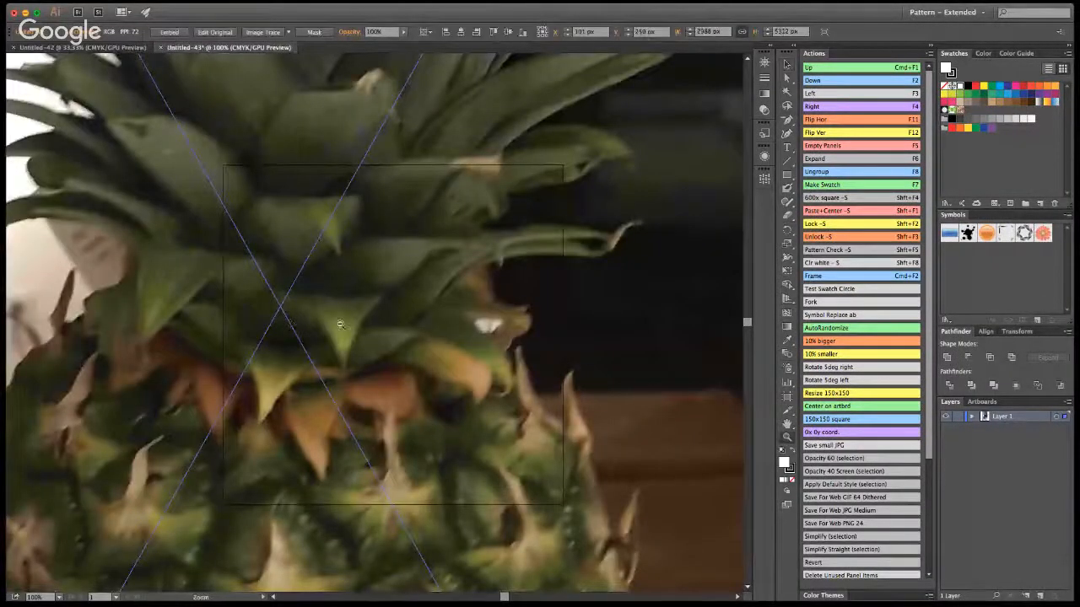
left_click(320, 317, "alt")
left_click(320, 317, "alt")
key("super+0")
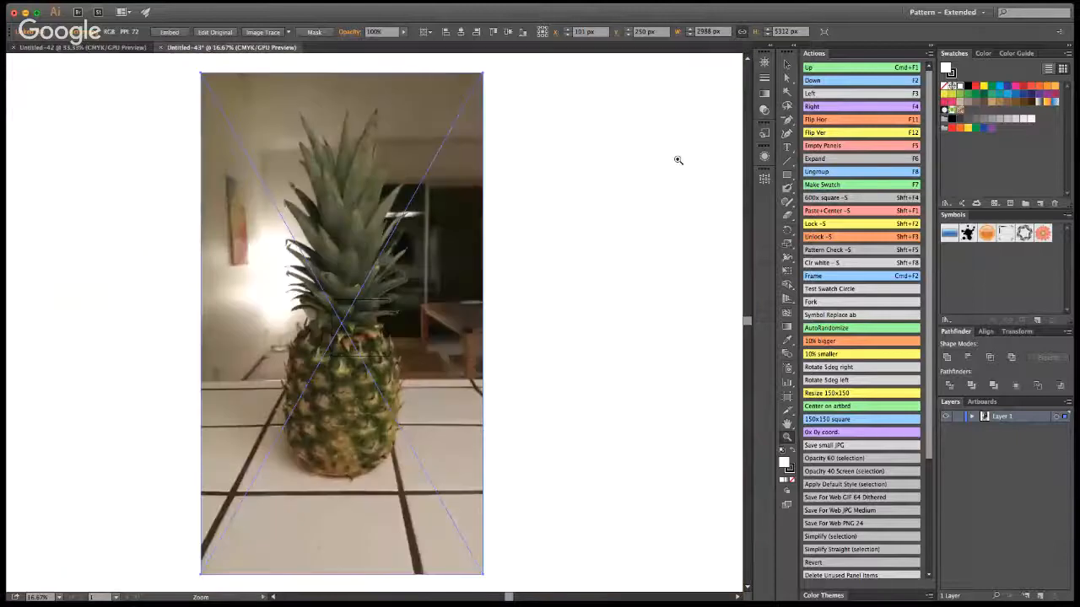
key("v")
left_click_drag(483, 72, 390, 237)
Fit the artboard to the bounds of the scaled pineapple photo and deselect it.
key("shift+o")
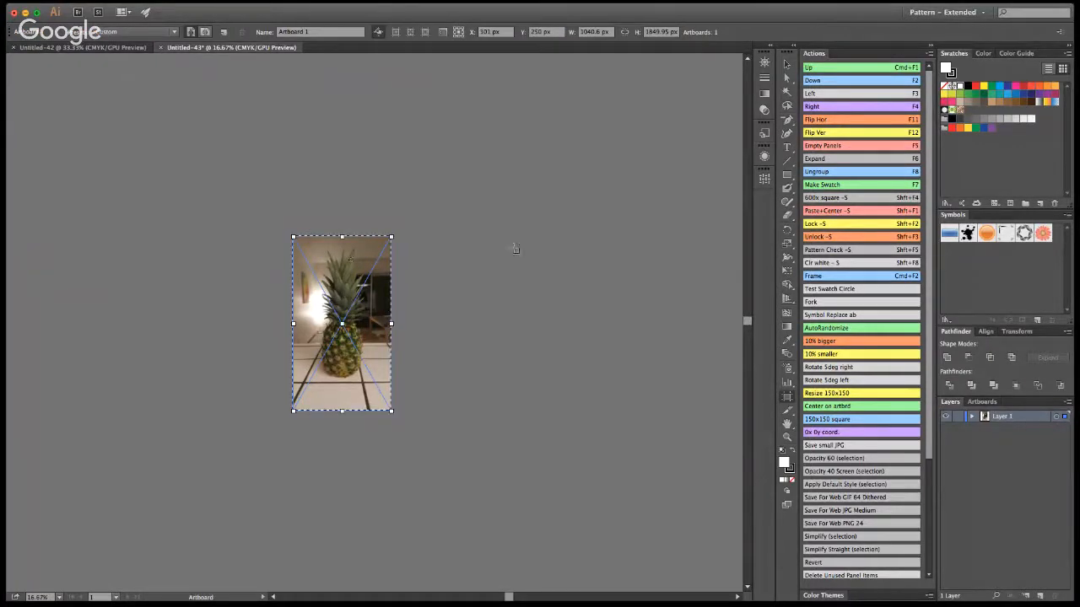
left_click(787, 65)
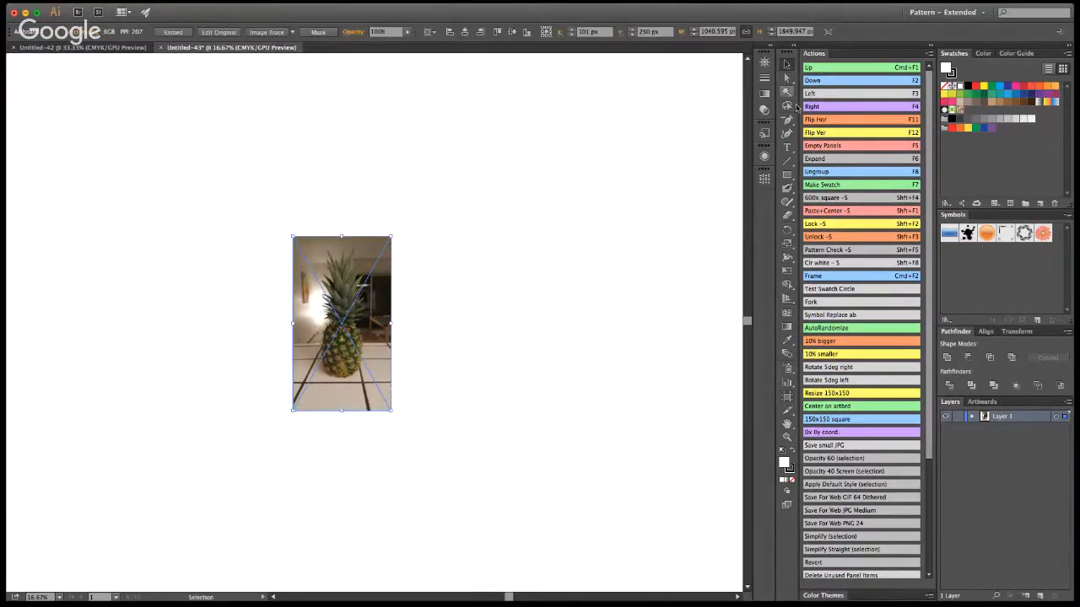
left_click(629, 379)
Turn the photo's layer into a locked, dimmed template layer and add a new empty layer above it.
key("super+equal")
key("super+equal")
key("super+minus")
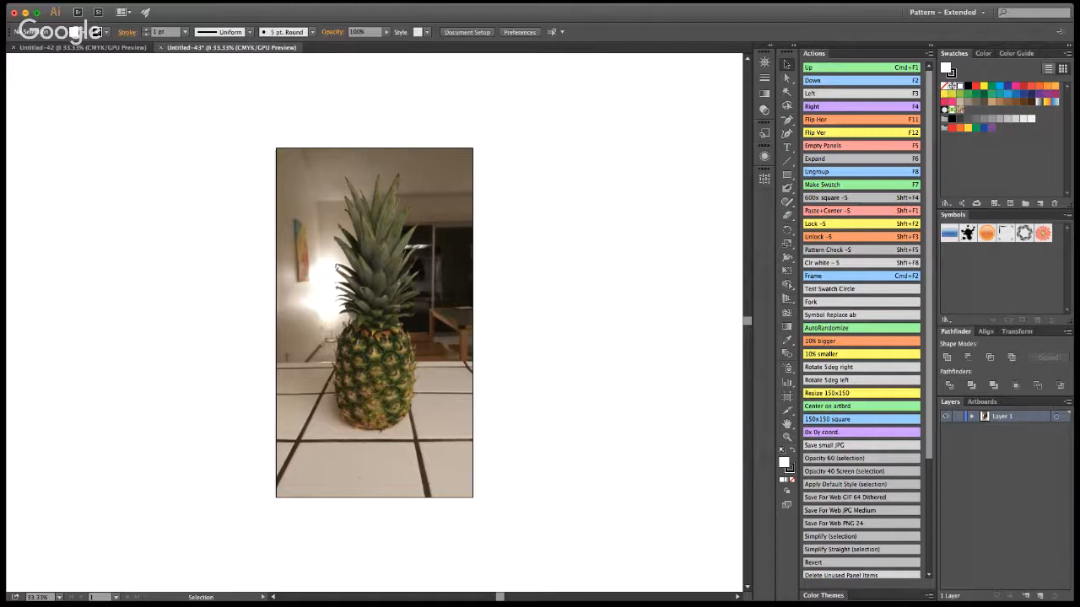
key("Return")
left_click(1040, 595)
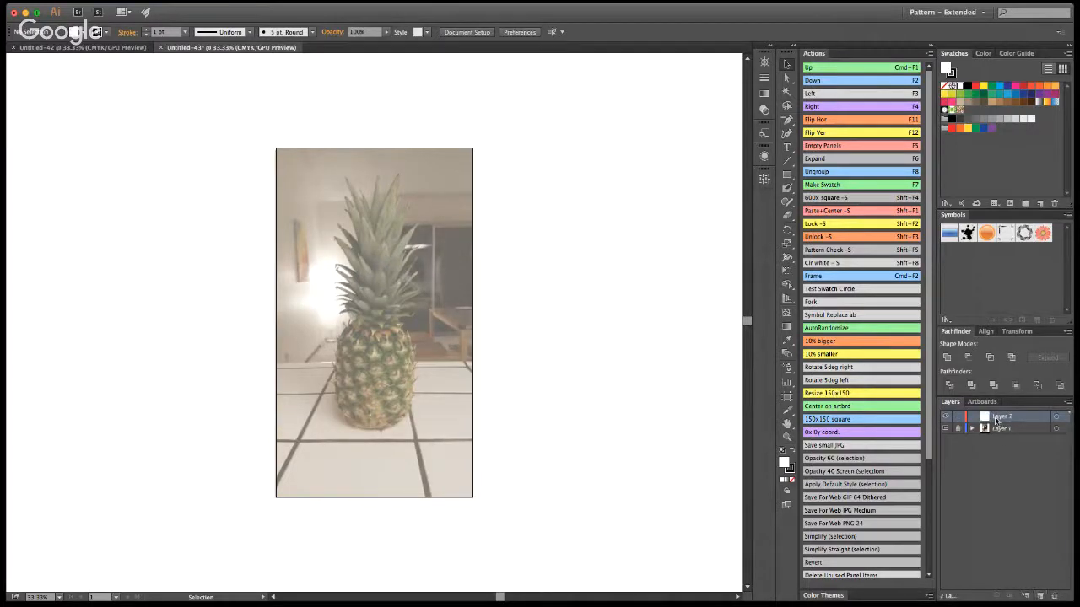
Choose the Blob Brush with black for the new layer, try an outline of the central crown leaf and undo it.
left_click(787, 437)
left_click(345, 325)
left_click(401, 301)
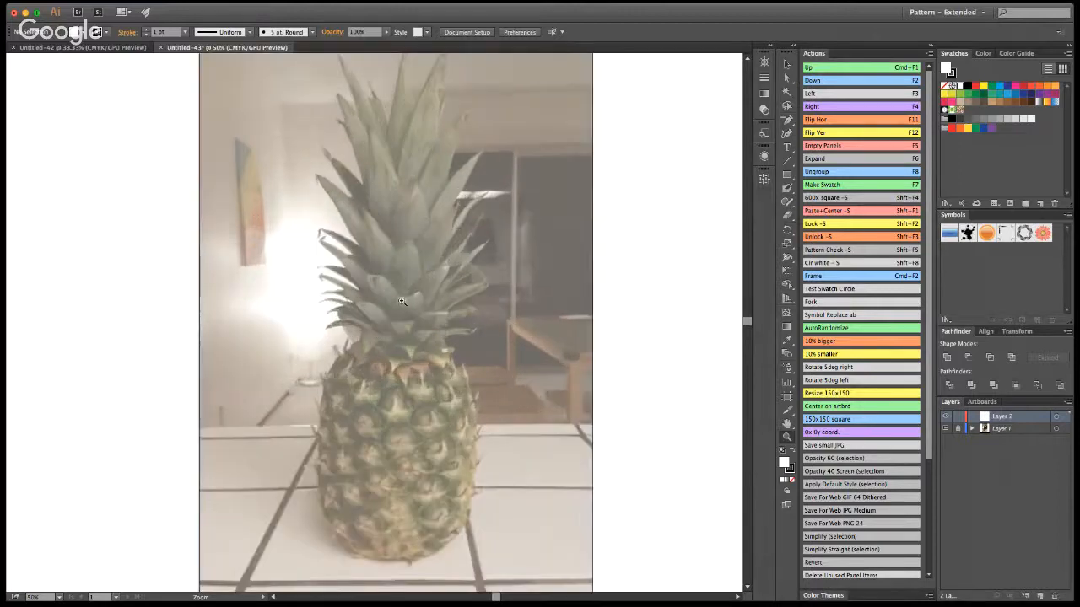
left_click(401, 301)
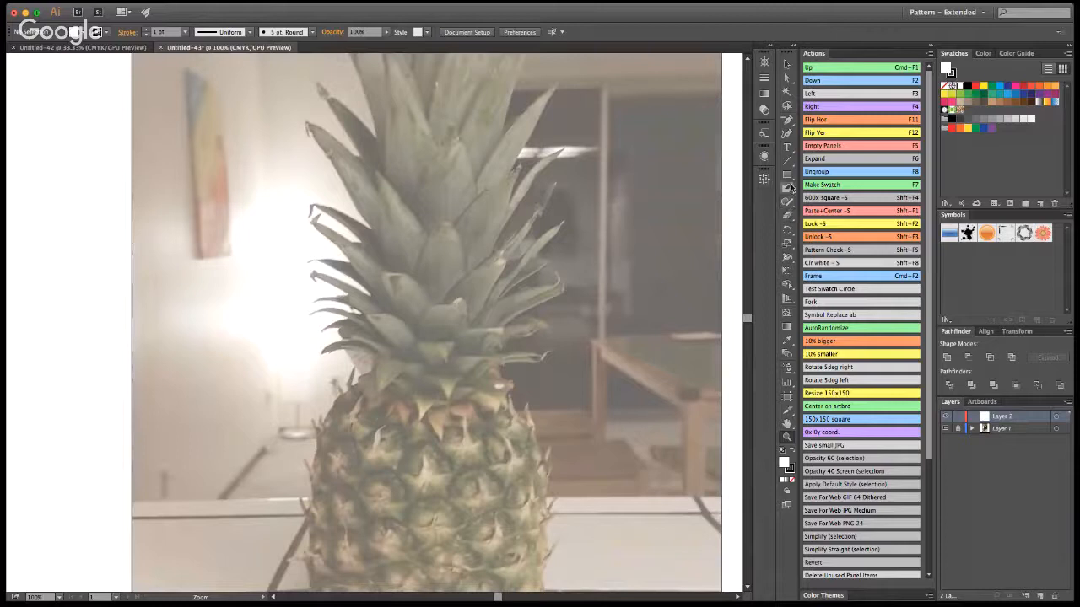
left_click(789, 187)
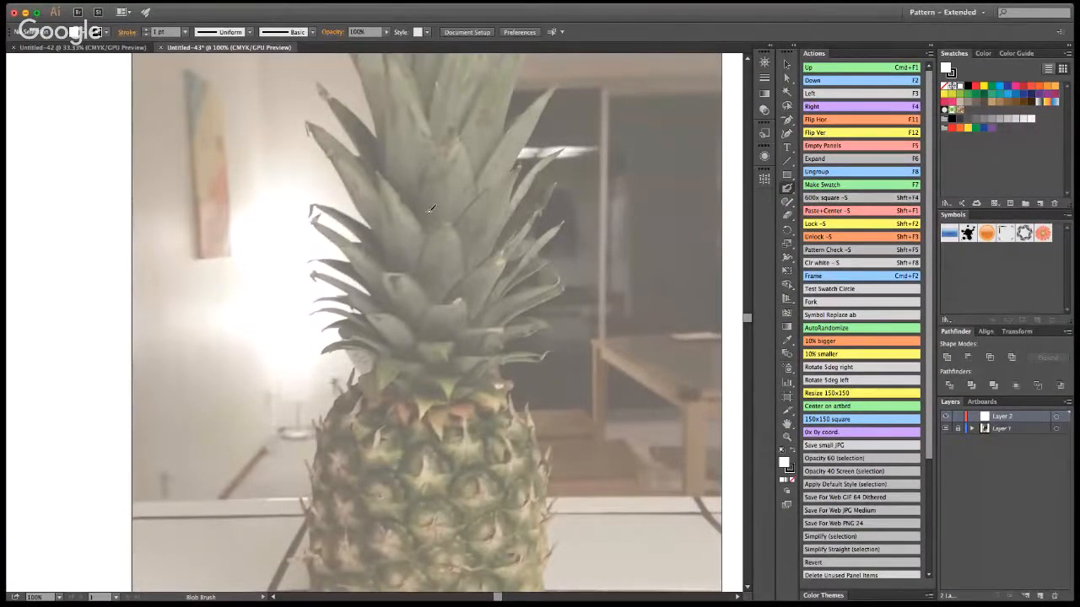
left_click(963, 86)
mouse_move(421, 212)
left_mouse_down()
mouse_move(457, 121)
mouse_move(478, 196)
left_mouse_up()
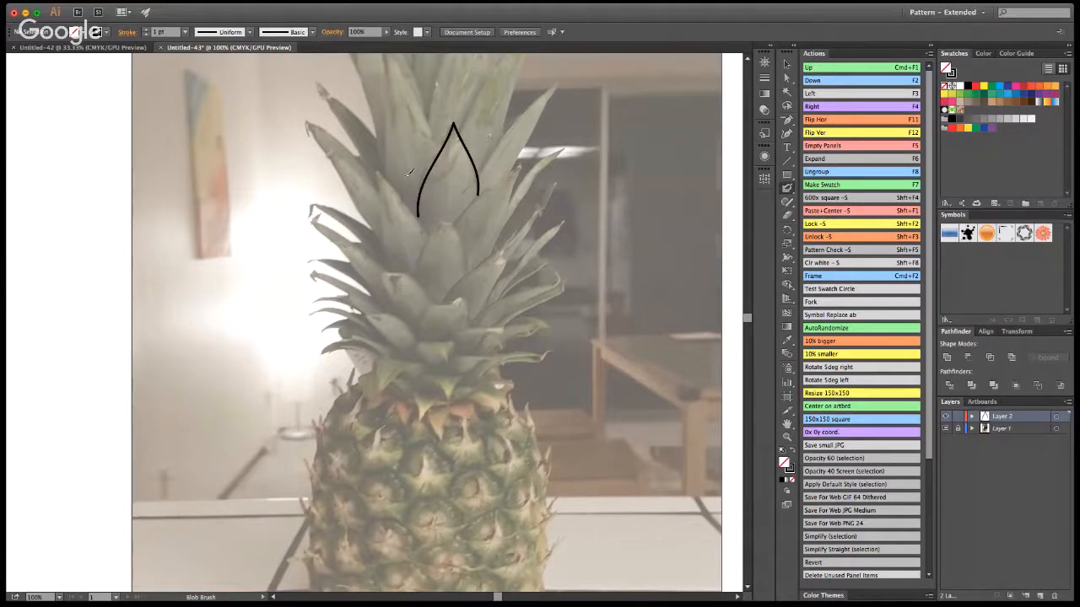
key("super+z")
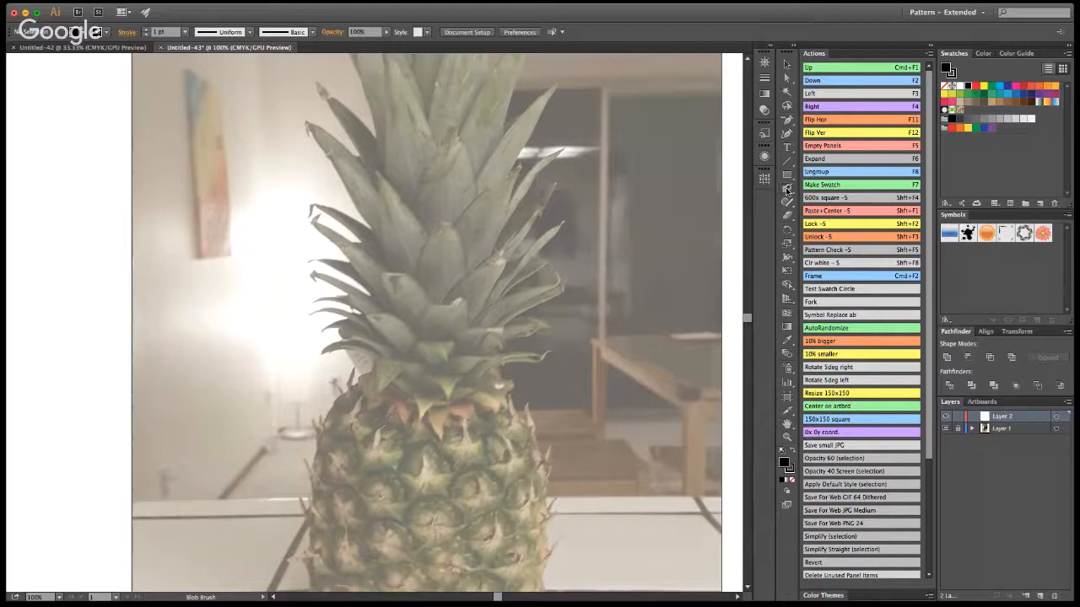
Trace the central crown leaf and the five leaves beside and below it in black with the Blob Brush.
left_click(786, 189)
mouse_move(415, 215)
left_mouse_down()
mouse_move(454, 124)
mouse_move(478, 187)
mouse_move(465, 214)
mouse_move(522, 167)
mouse_move(487, 257)
left_mouse_up()
mouse_move(414, 280)
left_mouse_down()
mouse_move(449, 212)
mouse_move(465, 279)
left_mouse_up()
mouse_move(425, 225)
left_mouse_down()
mouse_move(378, 175)
mouse_move(397, 273)
left_mouse_up()
mouse_move(448, 296)
left_mouse_down()
mouse_move(513, 243)
mouse_move(499, 289)
mouse_move(471, 320)
left_mouse_up()
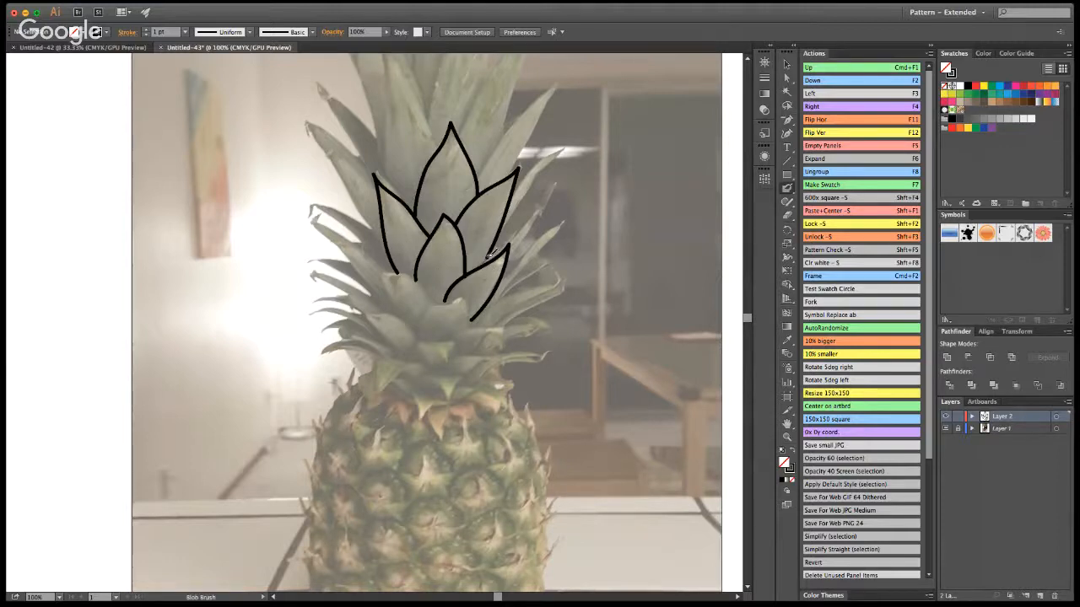
mouse_move(430, 291)
left_mouse_down()
mouse_move(382, 271)
mouse_move(397, 319)
left_mouse_up()
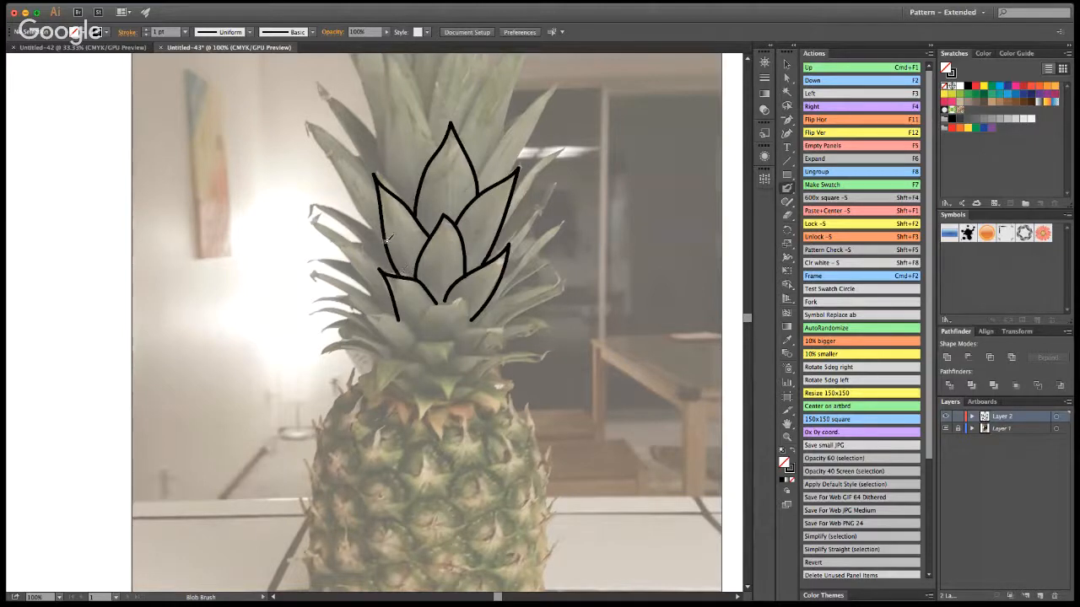
Outline the two long, narrow leaves on the left side of the crown, undoing a stray stroke first.
mouse_move(386, 242)
left_mouse_down()
mouse_move(311, 204)
mouse_move(390, 261)
left_mouse_up()
key("super+z")
mouse_move(308, 205)
left_mouse_down()
mouse_move(390, 242)
mouse_move(383, 262)
mouse_move(316, 218)
mouse_move(376, 287)
mouse_move(382, 262)
left_mouse_up()
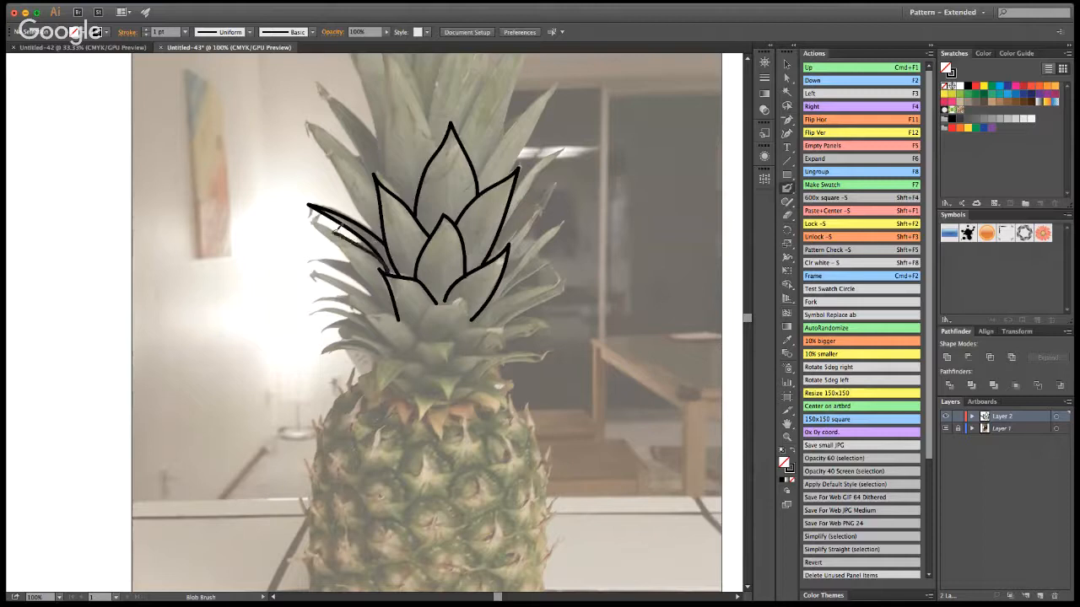
mouse_move(336, 227)
left_mouse_down()
mouse_move(309, 218)
mouse_move(394, 318)
left_mouse_up()
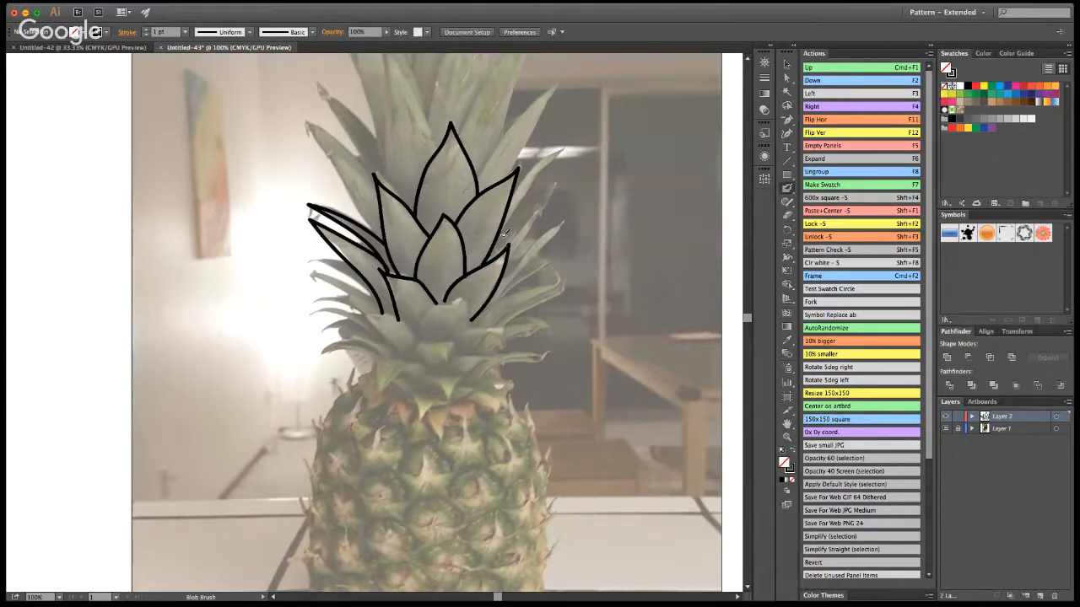
Outline the three narrow leaves on the crown's right side, redrawing the middle one, plus the lower central and lower left leaves.
mouse_move(503, 228)
left_mouse_down()
mouse_move(551, 198)
mouse_move(506, 268)
left_mouse_up()
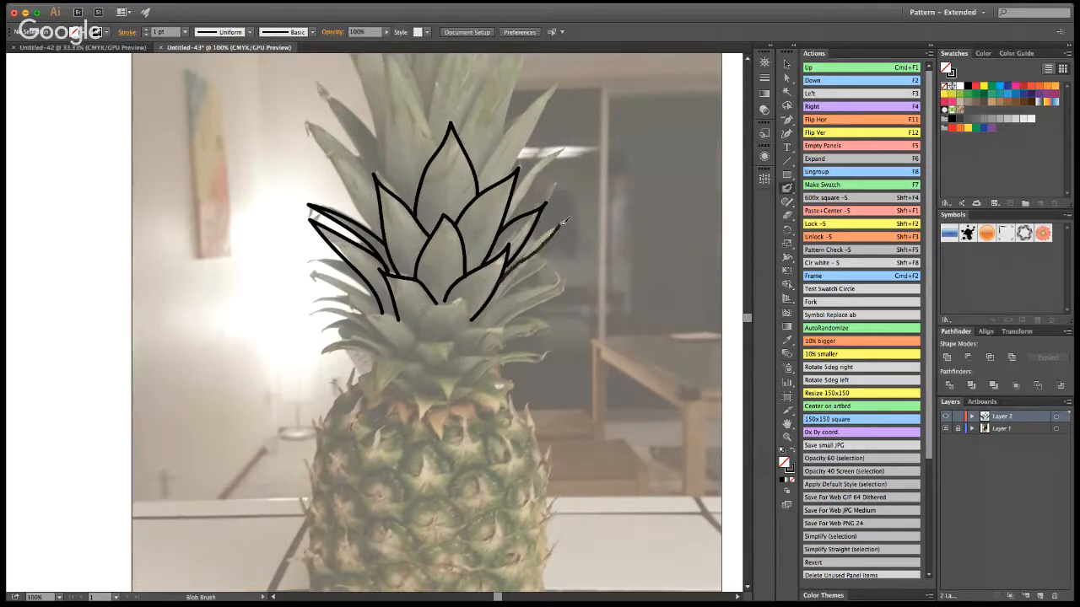
mouse_move(562, 222)
left_mouse_down()
mouse_move(540, 264)
mouse_move(495, 287)
left_mouse_up()
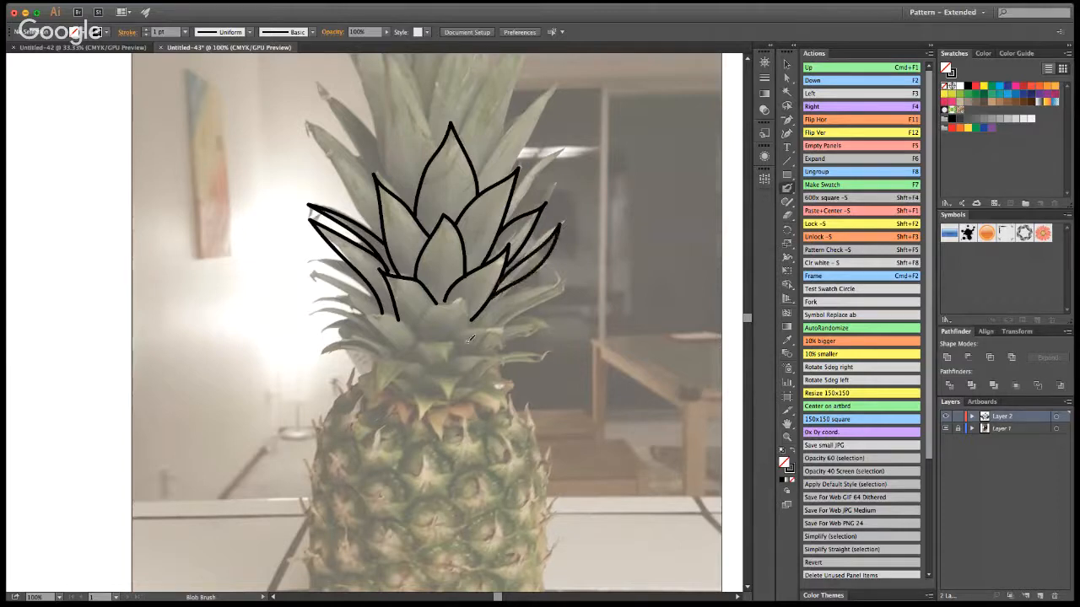
key("super+z")
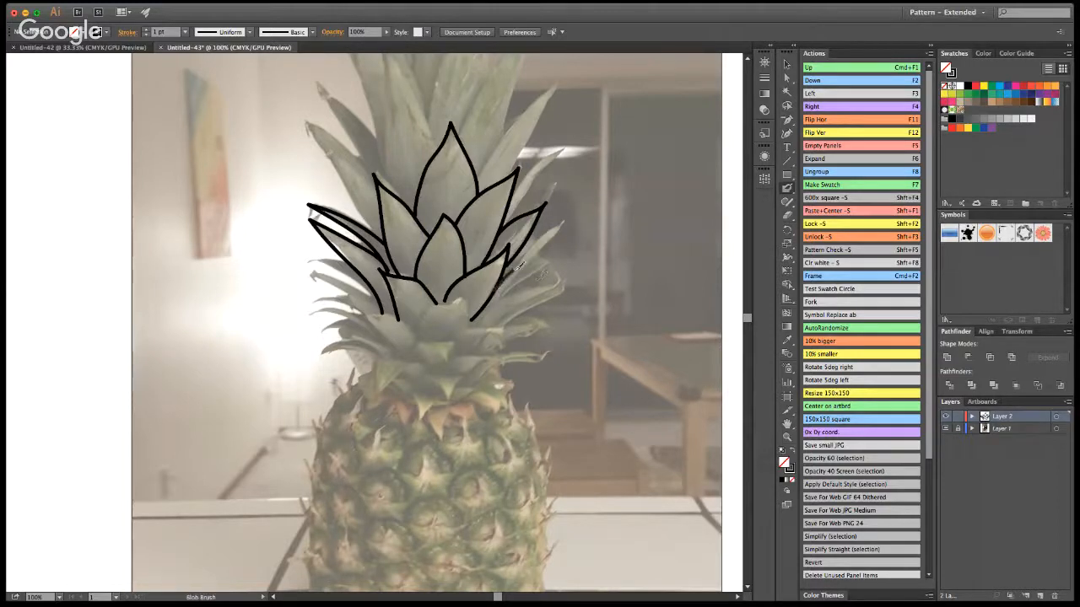
mouse_move(560, 226)
left_mouse_down()
mouse_move(507, 294)
mouse_move(562, 263)
mouse_move(535, 297)
mouse_move(500, 320)
mouse_move(472, 310)
mouse_move(469, 290)
mouse_move(420, 315)
mouse_move(415, 333)
mouse_move(404, 318)
mouse_move(366, 314)
mouse_move(406, 359)
left_mouse_up()
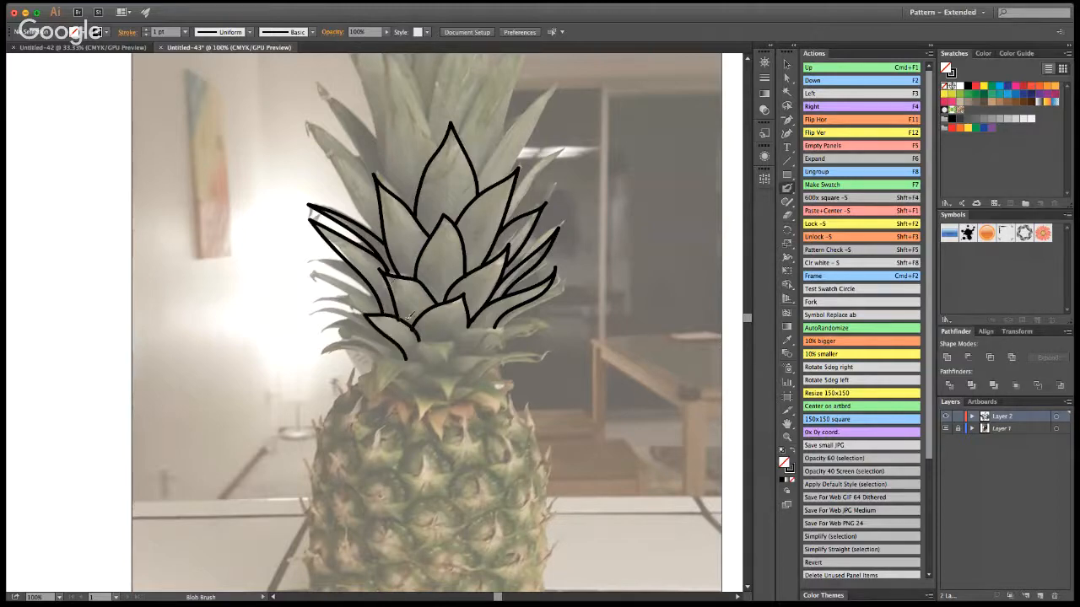
Trace the curved leaf on the crown's lower left and the short leaf at its lower right with the Blob Brush.
key("z")
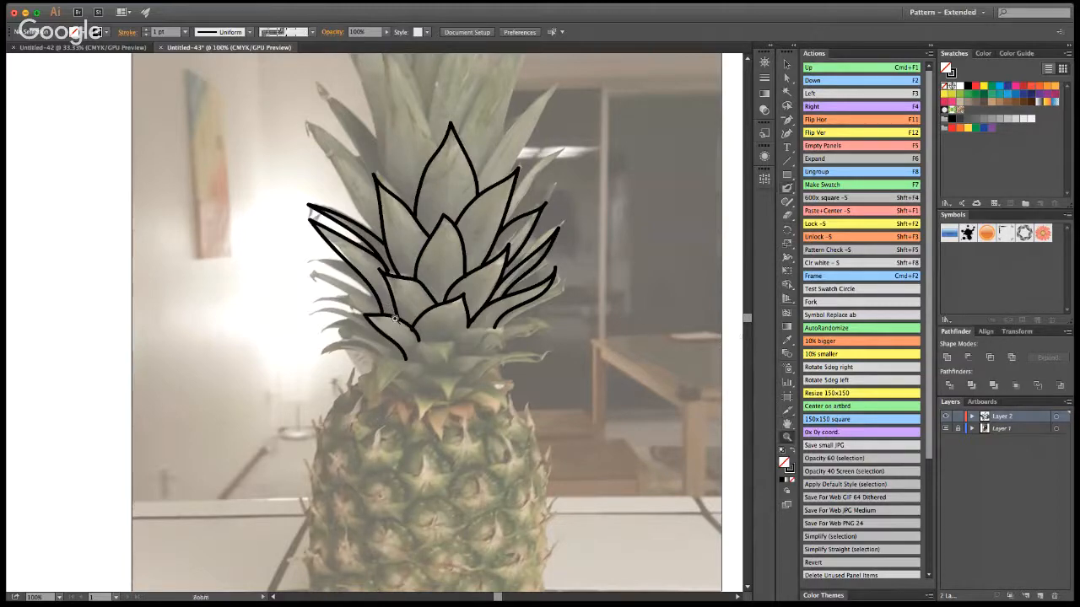
left_click_drag(394, 318, 512, 413)
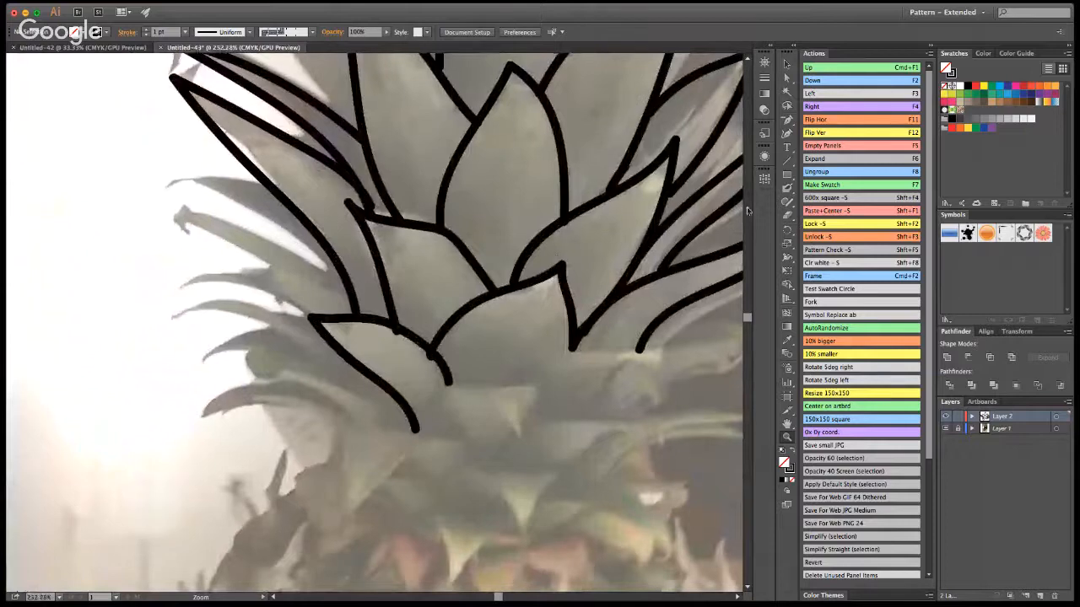
left_click(480, 303, "alt")
left_click(456, 305, "alt")
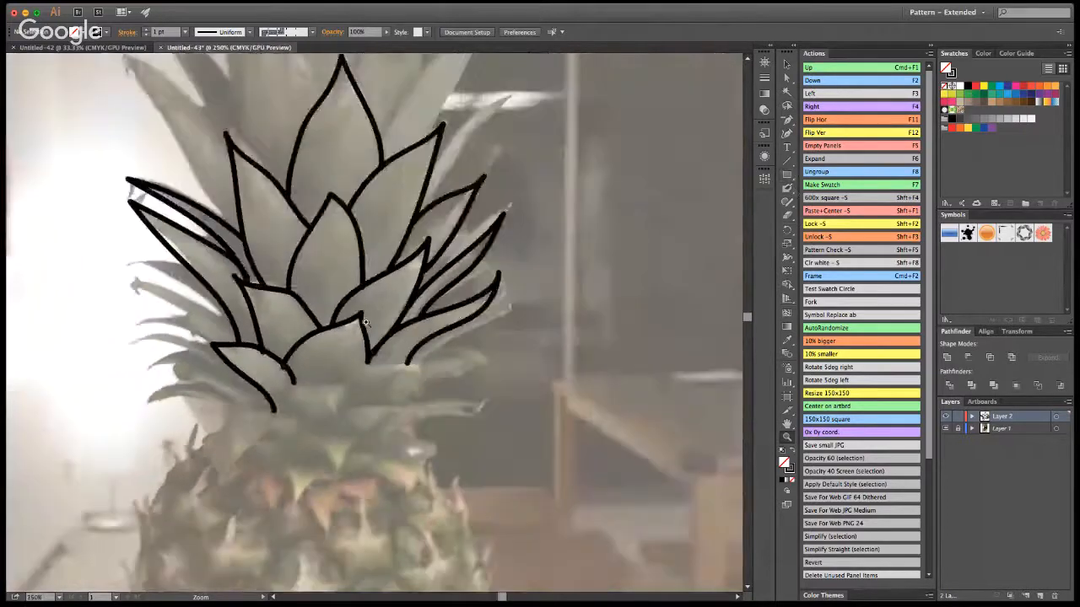
left_click(783, 200)
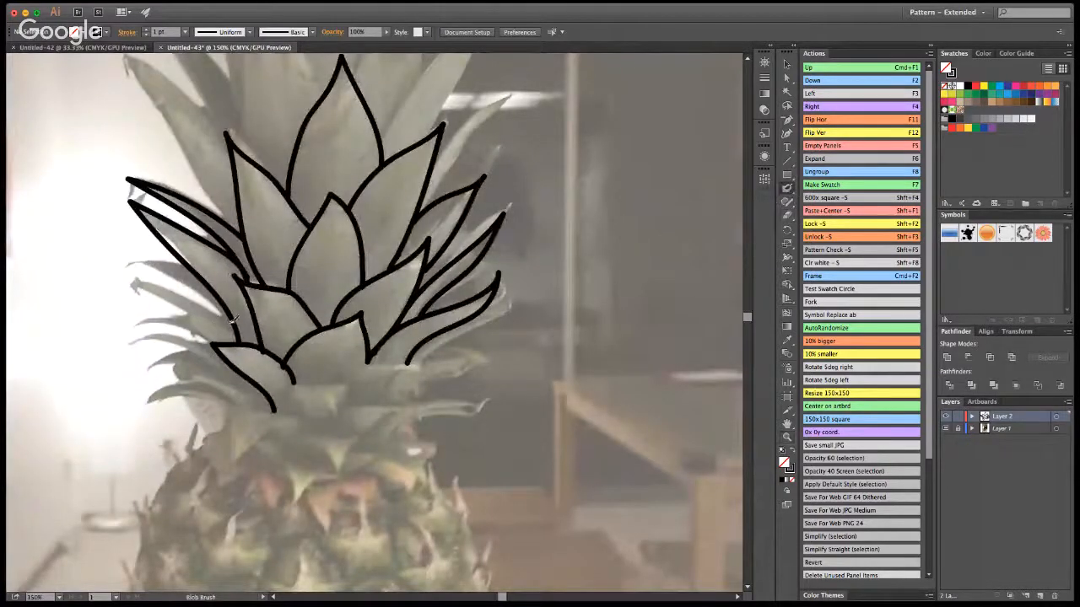
mouse_move(238, 330)
left_mouse_down()
mouse_move(140, 279)
mouse_move(217, 336)
mouse_move(240, 339)
left_mouse_up()
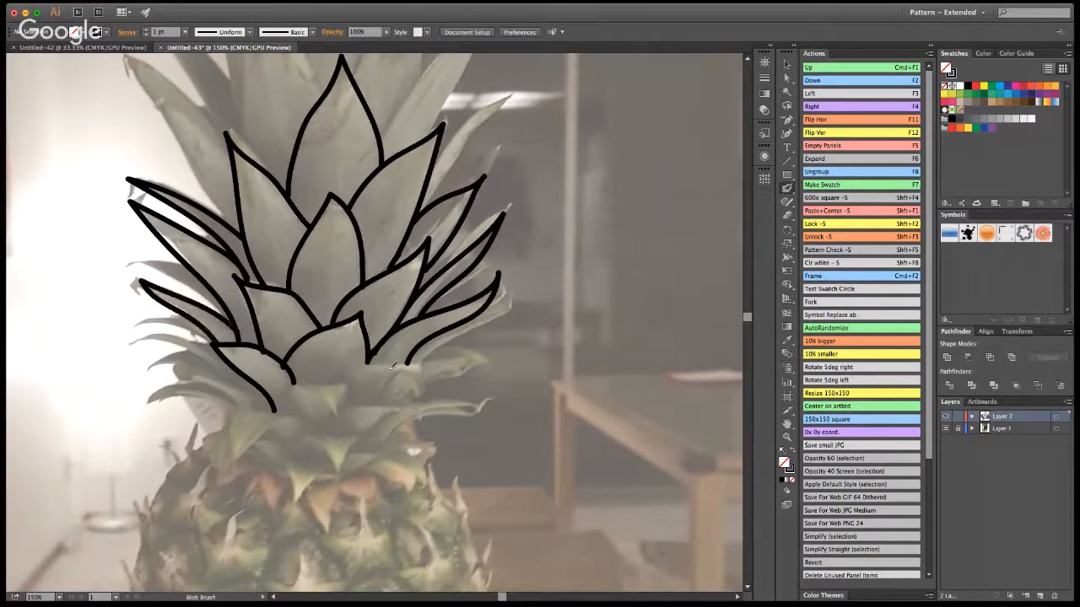
mouse_move(325, 382)
left_mouse_down()
mouse_move(370, 361)
mouse_move(425, 362)
mouse_move(361, 408)
left_mouse_up()
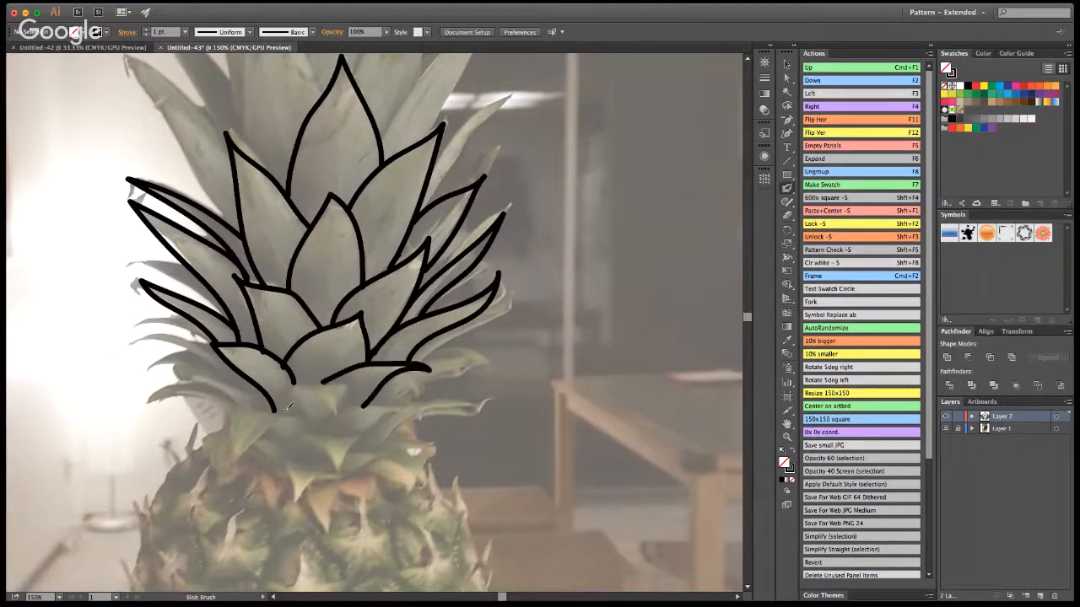
Outline the small folded leaf at the base of the crown's centre, undoing the first version and redrawing it.
mouse_move(289, 412)
left_mouse_down()
mouse_move(271, 410)
mouse_move(302, 382)
mouse_move(339, 380)
mouse_move(351, 387)
mouse_move(341, 423)
left_mouse_up()
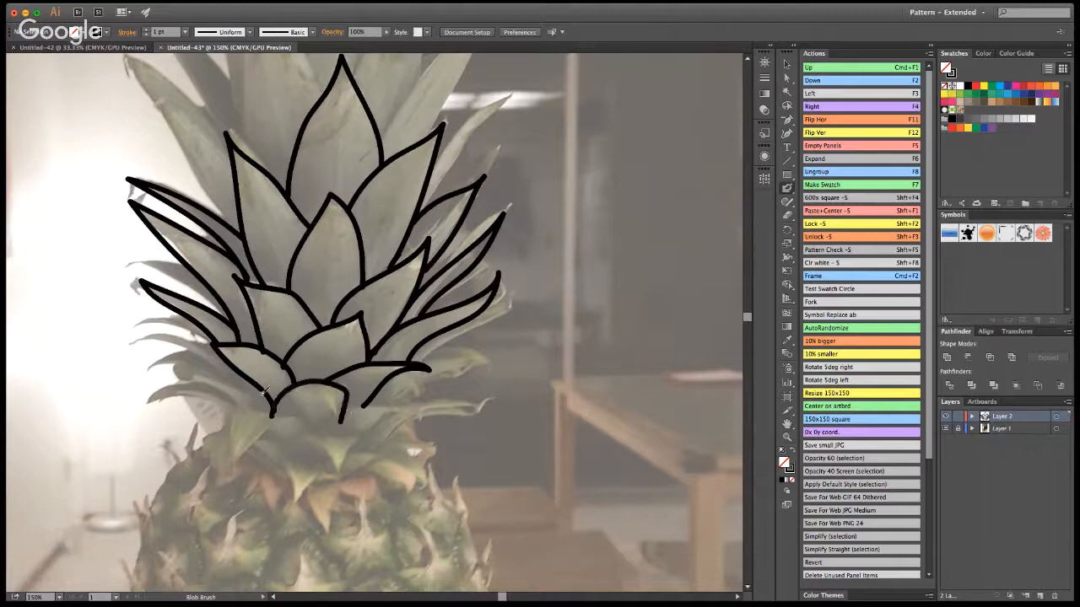
key("super+z")
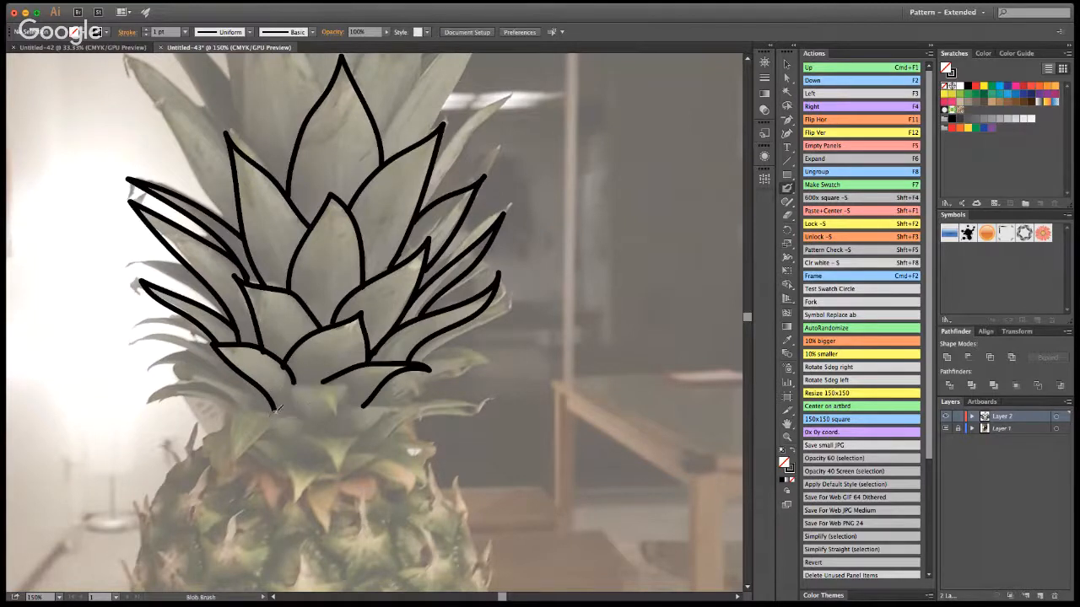
mouse_move(272, 413)
left_mouse_down()
mouse_move(283, 393)
mouse_move(323, 378)
mouse_move(345, 385)
mouse_move(342, 412)
mouse_move(317, 395)
mouse_move(291, 402)
left_mouse_up()
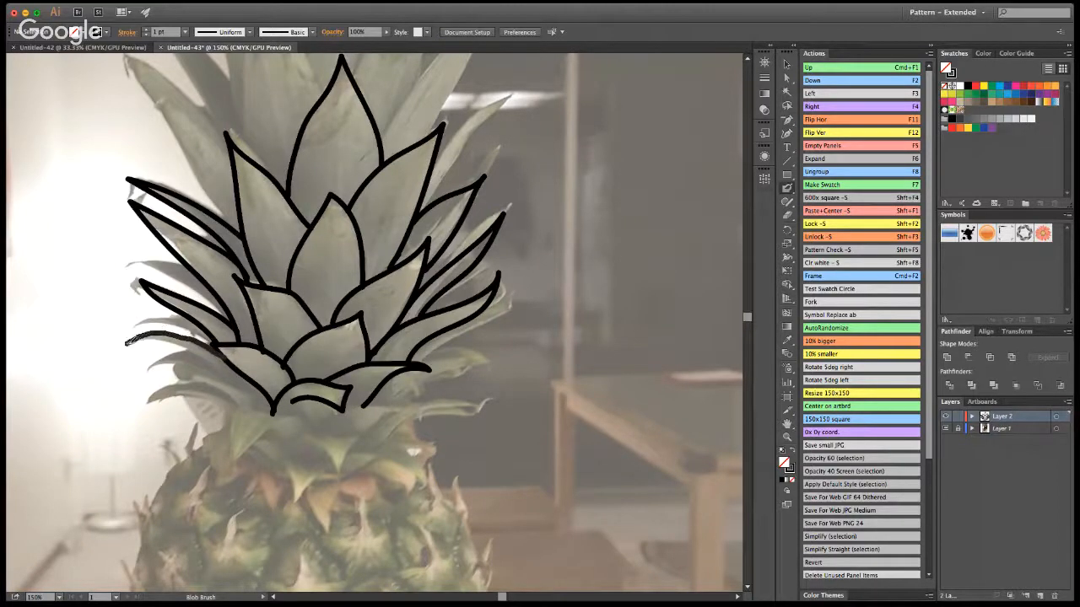
Outline the drooping leaves on the crown's lower left and the one on its lower right, redrawing the first leaf's inner edge.
mouse_move(125, 343)
left_mouse_down()
mouse_move(193, 341)
mouse_move(225, 366)
mouse_move(228, 383)
left_mouse_up()
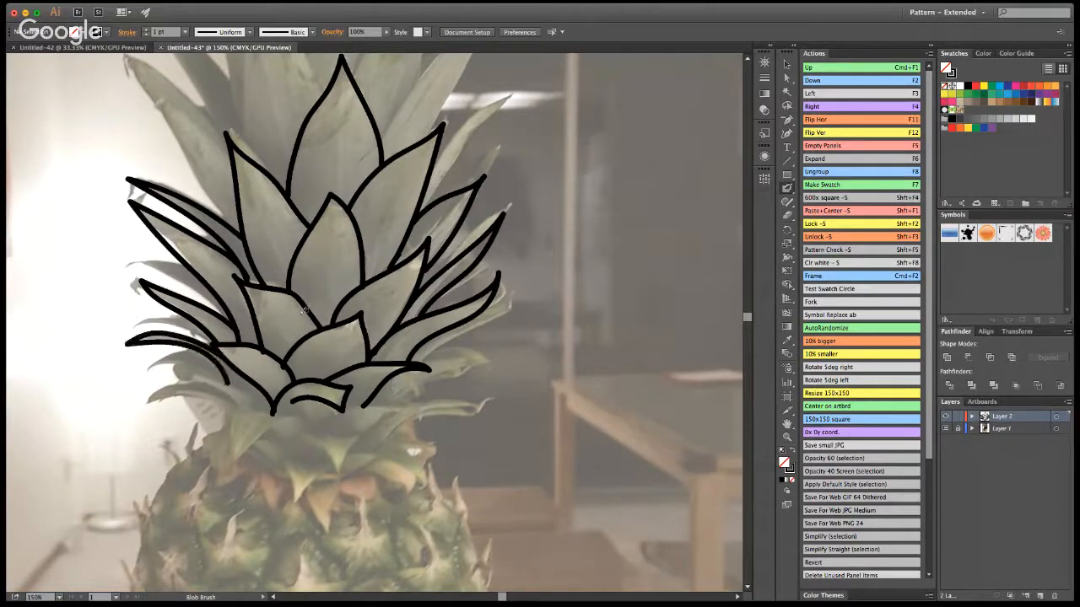
key("super+z")
mouse_move(223, 343)
left_mouse_down()
mouse_move(159, 332)
mouse_move(124, 346)
mouse_move(184, 342)
mouse_move(223, 363)
mouse_move(228, 386)
left_mouse_up()
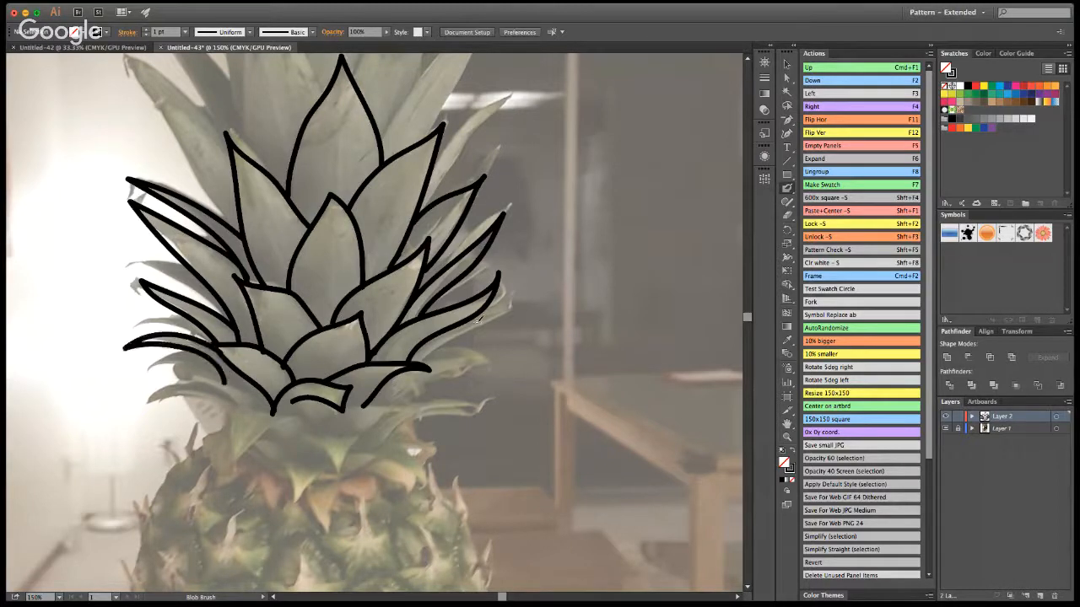
mouse_move(412, 360)
left_mouse_down()
mouse_move(458, 339)
mouse_move(490, 353)
mouse_move(446, 362)
mouse_move(398, 408)
left_mouse_up()
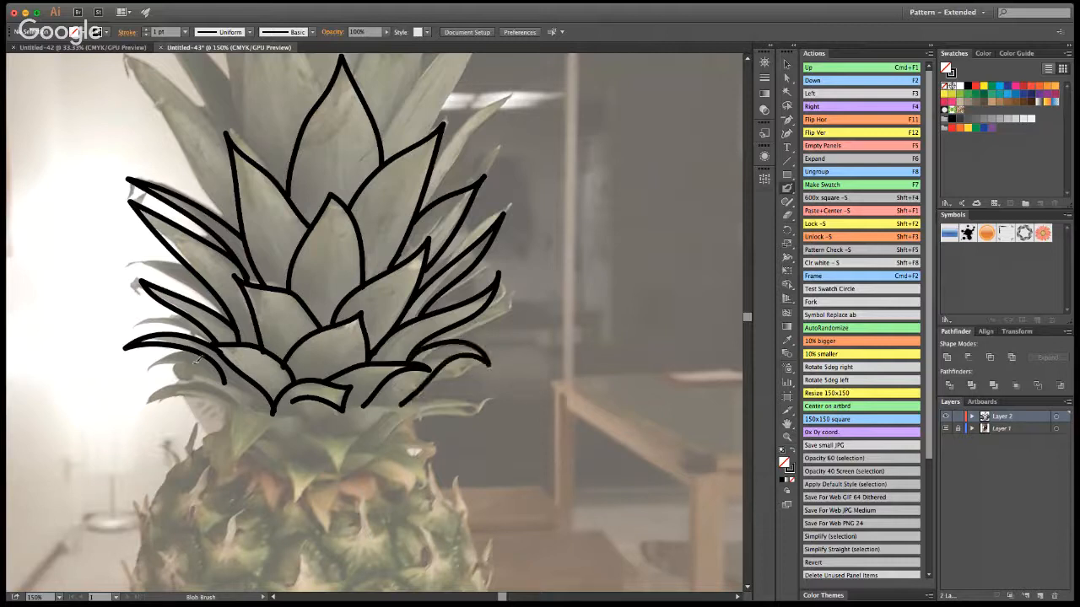
mouse_move(251, 397)
left_mouse_down()
mouse_move(189, 372)
mouse_move(142, 401)
mouse_move(200, 384)
mouse_move(236, 411)
left_mouse_up()
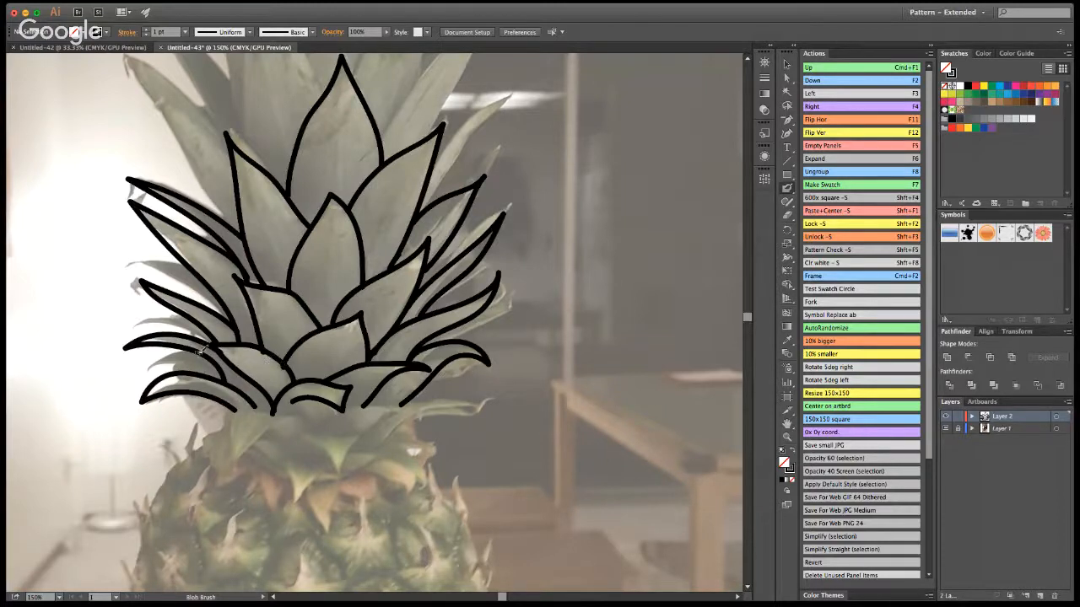
mouse_move(202, 349)
left_mouse_down()
mouse_move(177, 347)
mouse_move(145, 371)
mouse_move(204, 368)
left_mouse_up()
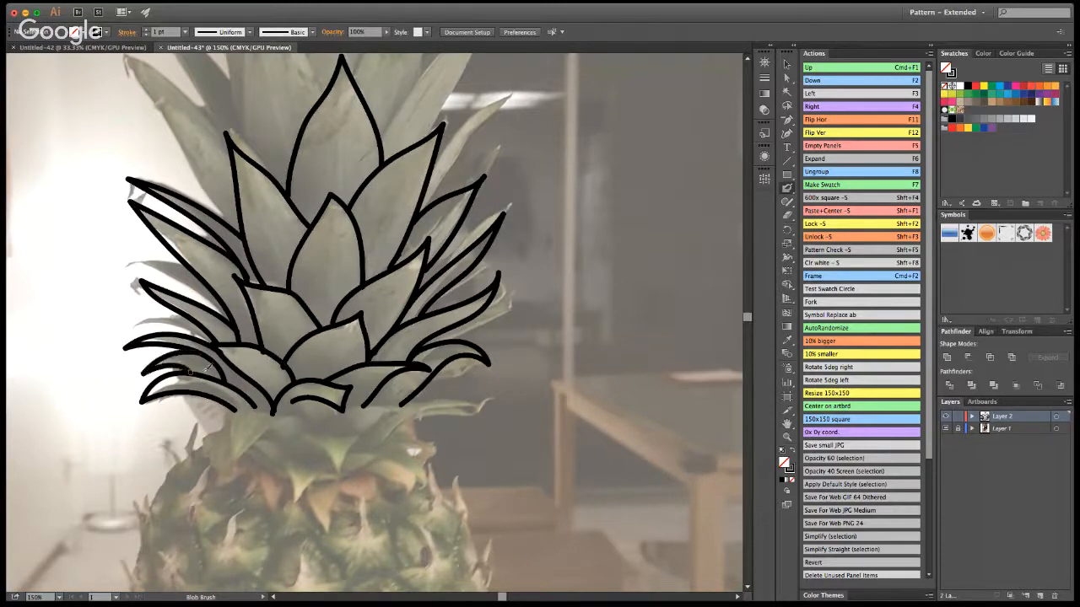
Outline the pointed leaves along the crown's base, including the small curled ones on both sides, with the Blob Brush.
mouse_move(287, 412)
left_mouse_down()
mouse_move(233, 410)
mouse_move(236, 452)
mouse_move(297, 415)
mouse_move(274, 454)
mouse_move(284, 463)
left_mouse_up()
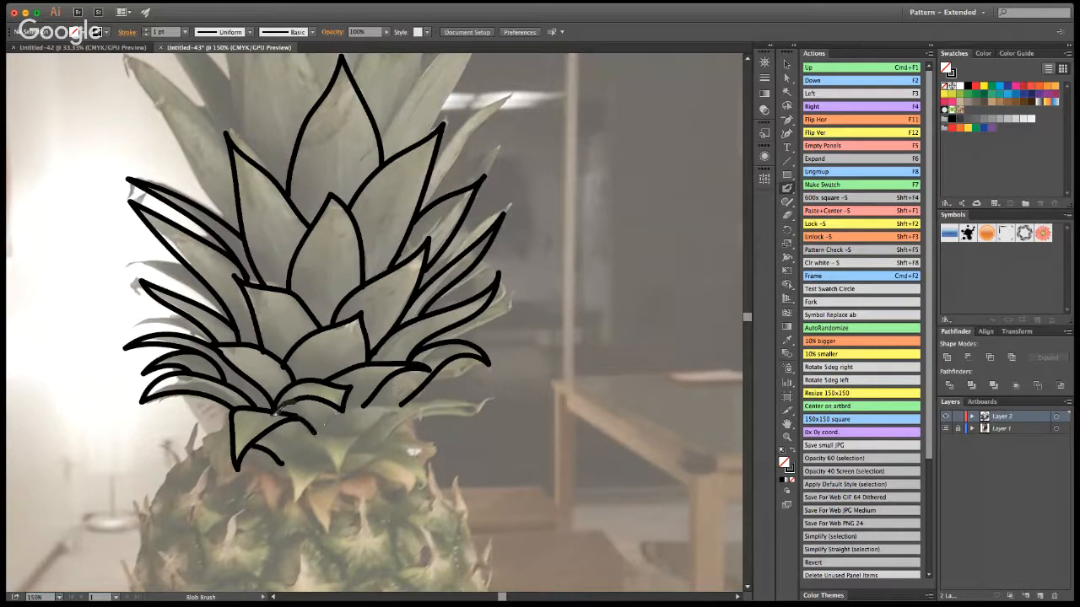
mouse_move(301, 397)
left_mouse_down()
mouse_move(324, 432)
mouse_move(366, 401)
mouse_move(404, 408)
mouse_move(363, 439)
mouse_move(320, 436)
mouse_move(342, 472)
mouse_move(365, 438)
left_mouse_up()
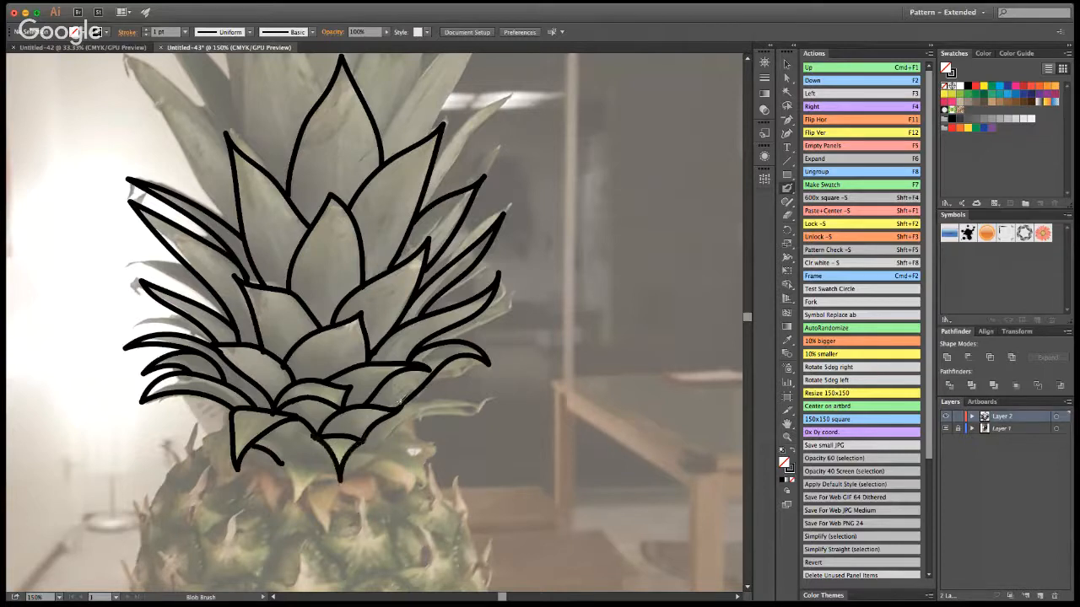
mouse_move(408, 403)
left_mouse_down()
mouse_move(498, 394)
mouse_move(469, 412)
mouse_move(428, 414)
mouse_move(370, 456)
mouse_move(280, 461)
mouse_move(298, 498)
mouse_move(339, 466)
mouse_move(422, 432)
mouse_move(444, 440)
mouse_move(407, 451)
mouse_move(437, 477)
mouse_move(390, 456)
mouse_move(373, 460)
left_mouse_up()
mouse_move(238, 424)
left_mouse_down()
mouse_move(190, 448)
mouse_move(235, 461)
left_mouse_up()
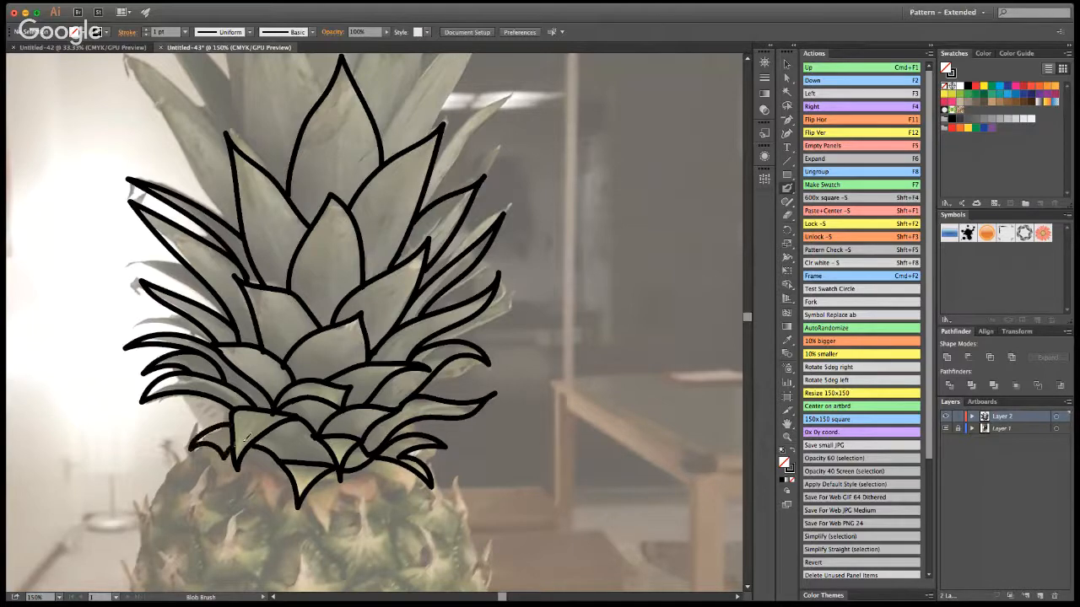
Erase the small bumps and overshooting stroke ends at the joints of the leaves in the crown's centre.
left_click(787, 438)
left_click(305, 409, "alt")
left_click(368, 261)
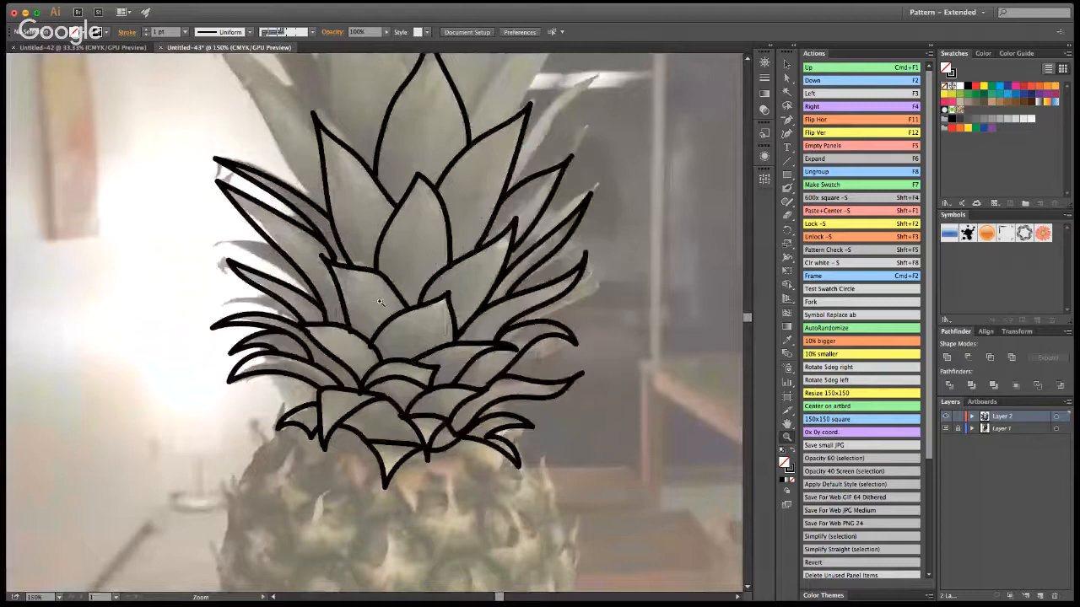
left_click(379, 302)
left_click(411, 267)
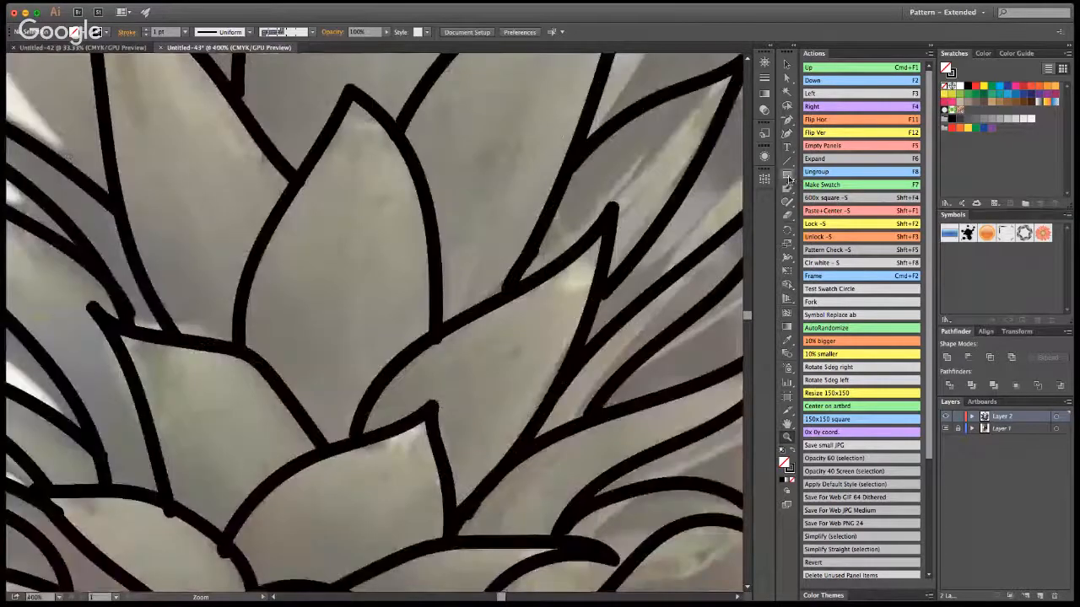
left_click(786, 218)
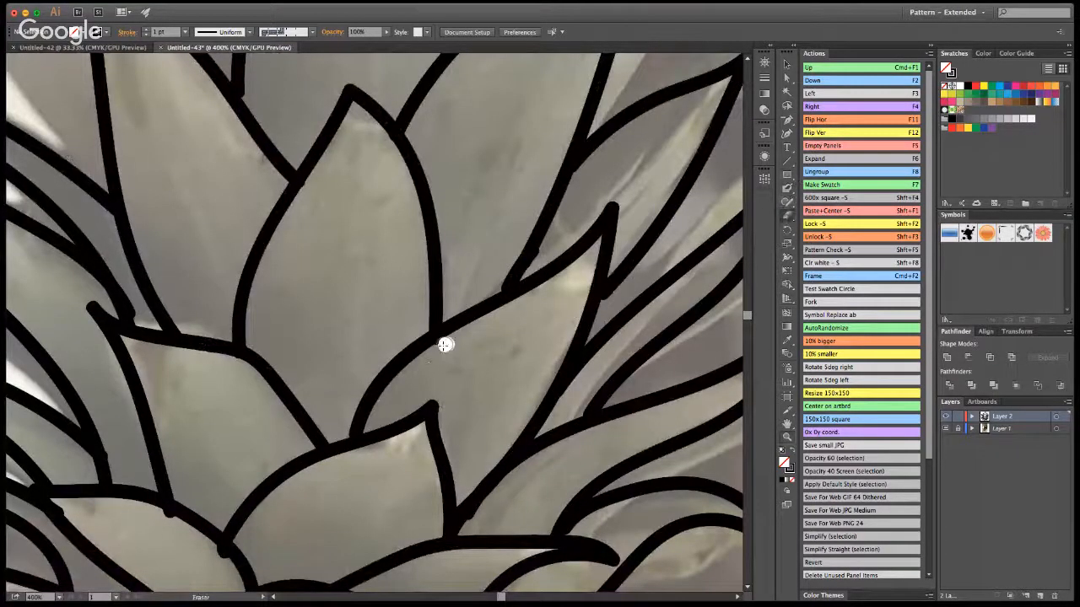
left_click_drag(439, 350, 456, 346)
mouse_move(475, 523)
left_mouse_down()
mouse_move(493, 510)
mouse_move(464, 521)
left_mouse_up()
left_click_drag(149, 523, 165, 520)
left_click_drag(216, 557, 212, 554)
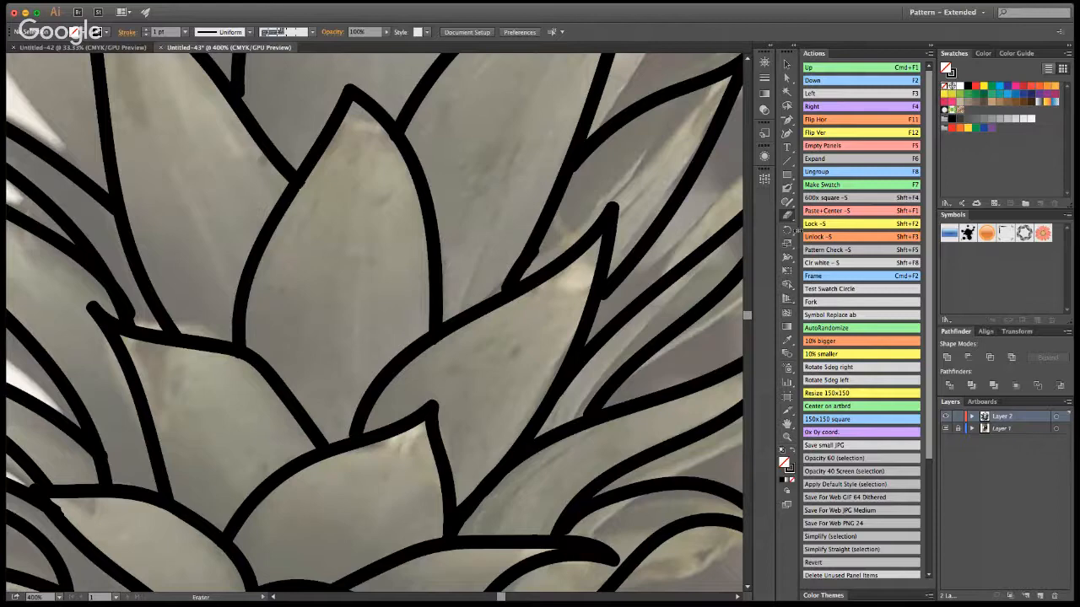
Erase the overshooting stroke ends where the leaf outlines meet in the lower part of the crown.
left_click(786, 424)
mouse_move(559, 369)
left_mouse_down()
mouse_move(415, 247)
mouse_move(393, 371)
mouse_move(506, 371)
mouse_move(462, 362)
left_mouse_up()
key("shift+e")
left_click_drag(385, 356, 419, 399)
left_click_drag(491, 304, 478, 312)
left_click(436, 357)
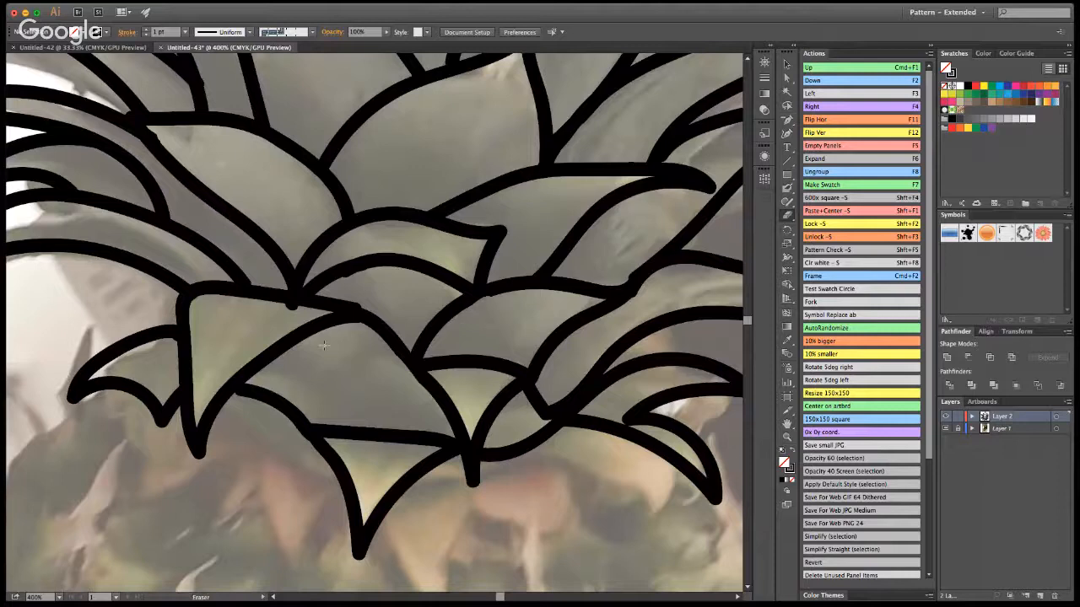
left_click_drag(285, 318, 285, 314)
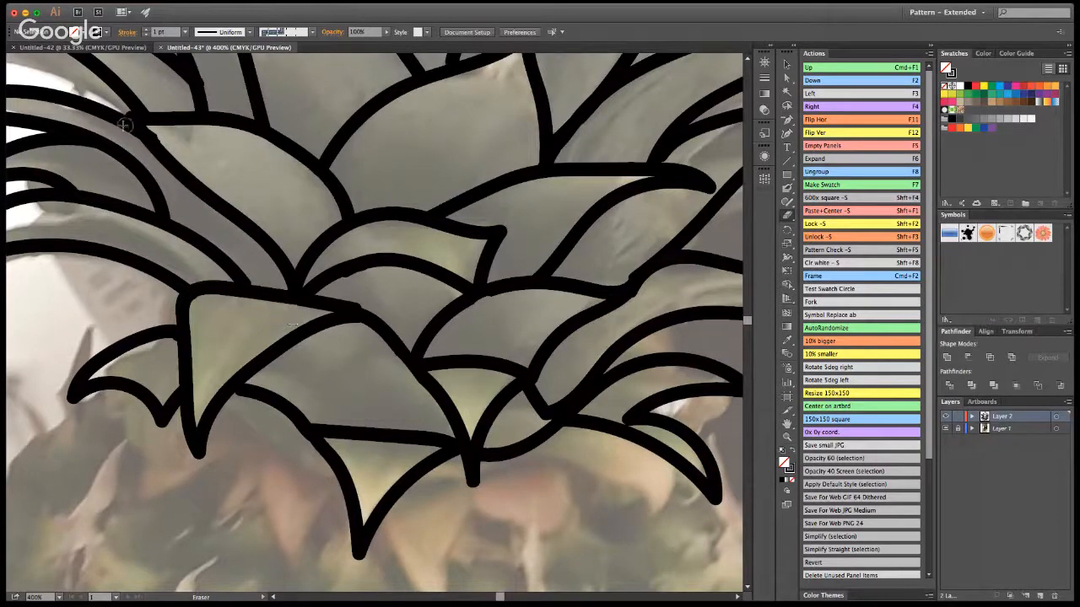
Smooth the inner edges of the two small central leaves near the crown's base with the Smooth tool.
left_click(785, 437)
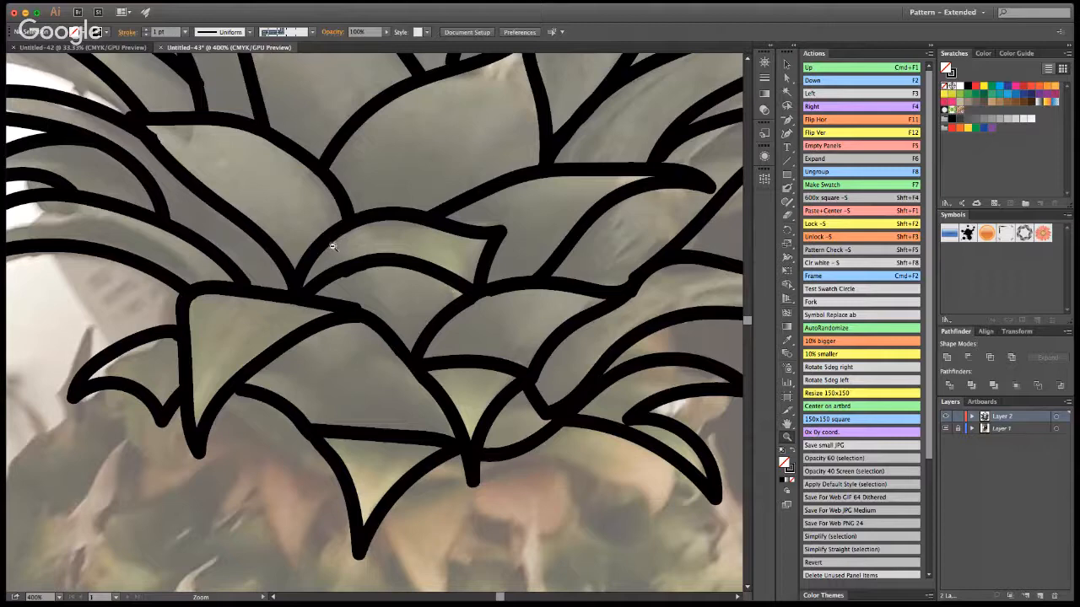
left_click(410, 222, "alt")
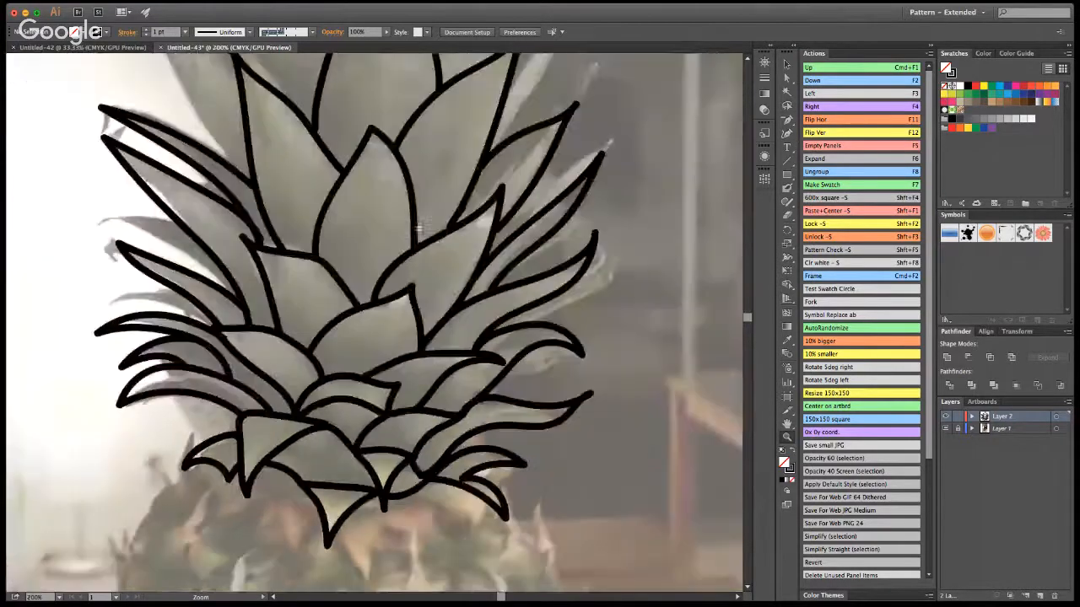
left_click(788, 202)
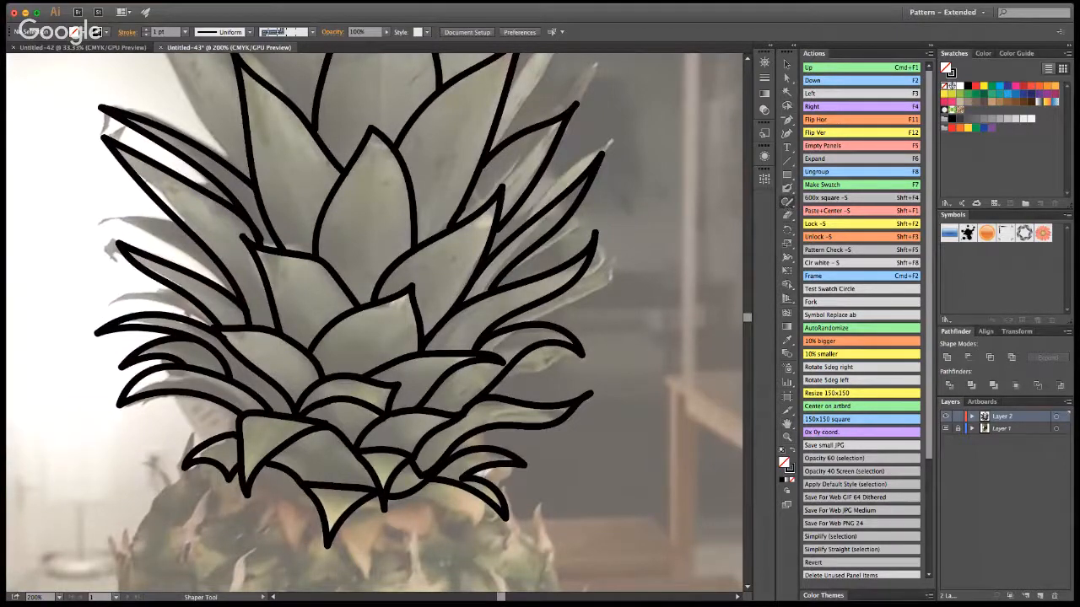
left_click(827, 239)
left_click(788, 437)
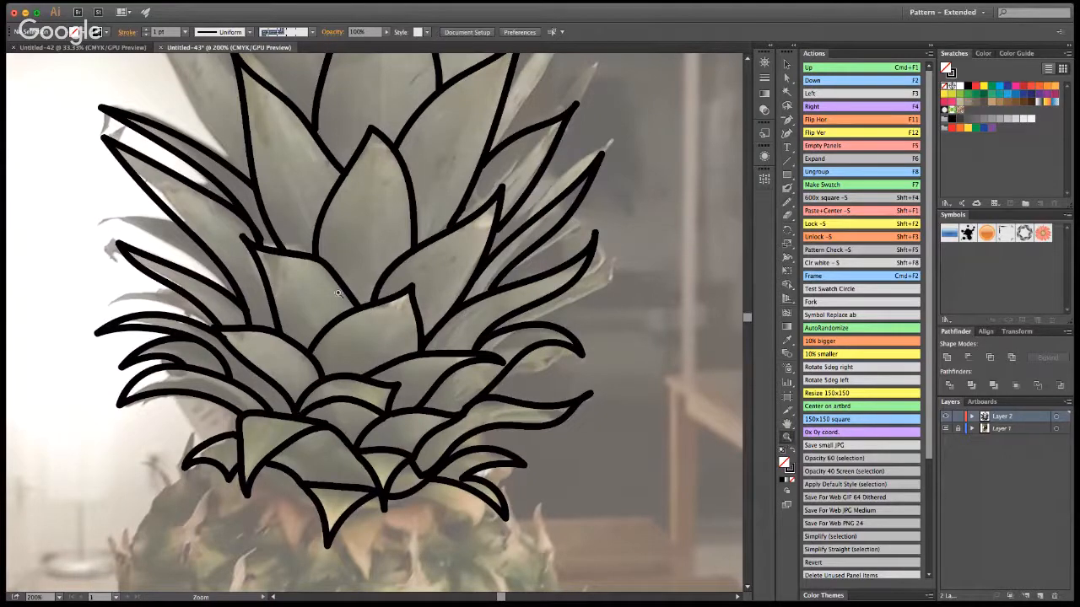
left_click_drag(277, 151, 492, 299)
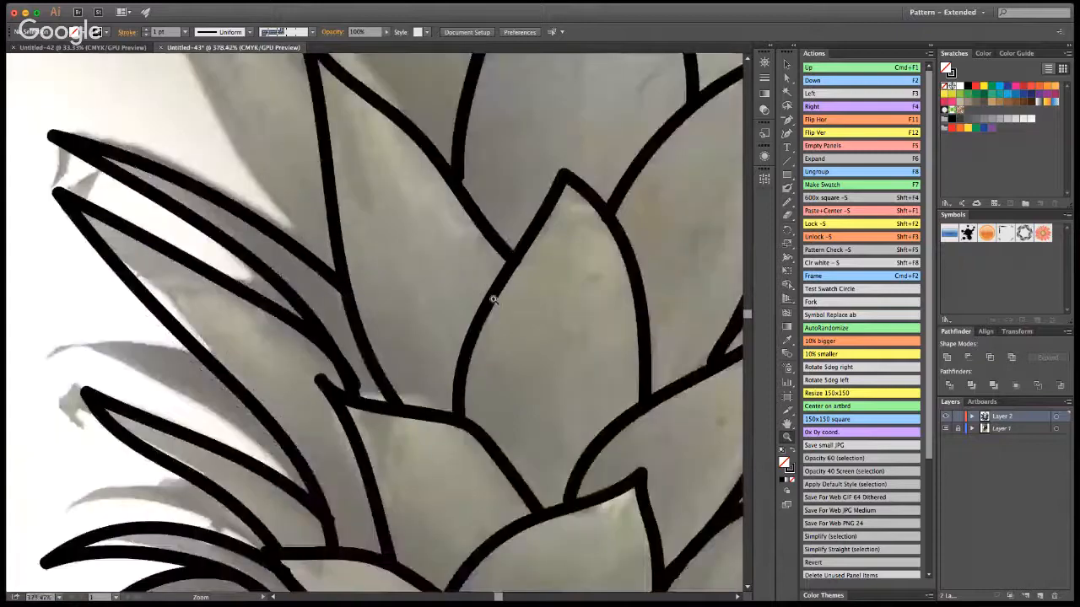
left_click_drag(516, 386, 430, 282)
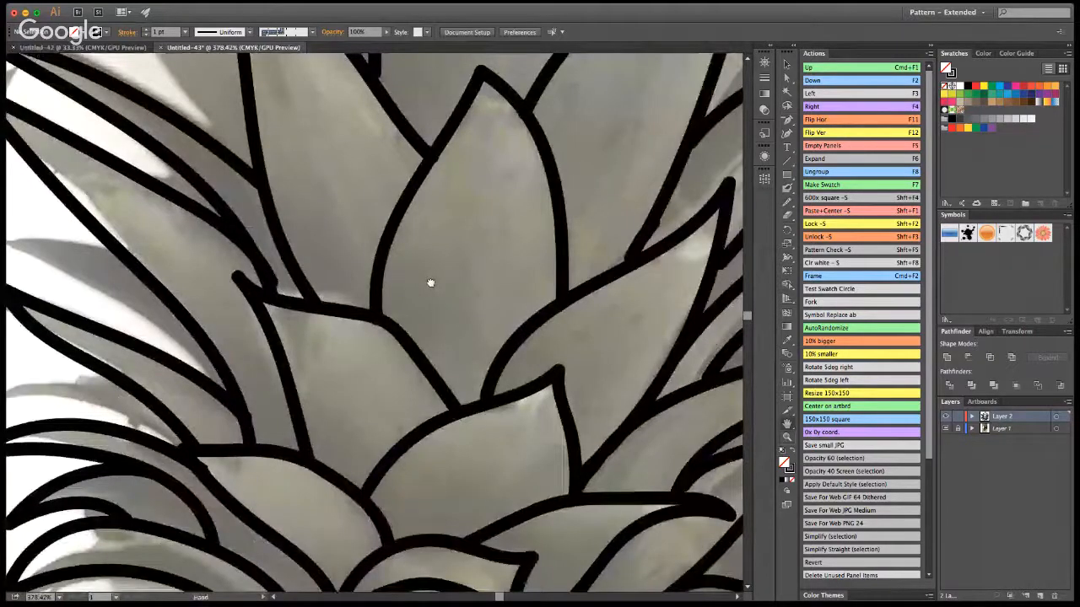
left_click_drag(515, 383, 433, 257)
left_click(503, 292, "super")
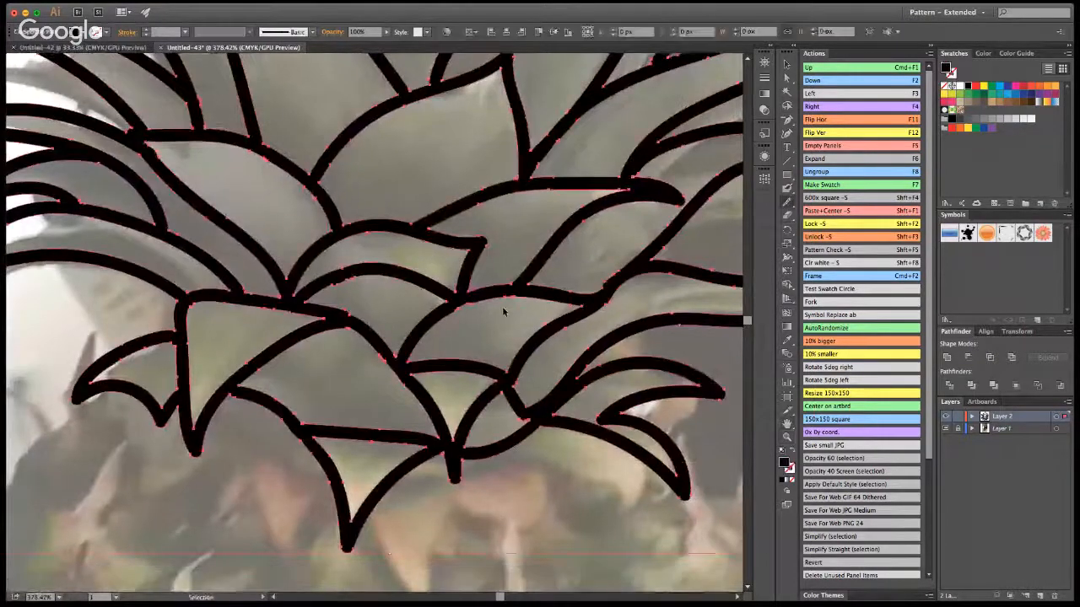
left_click_drag(453, 312, 423, 347)
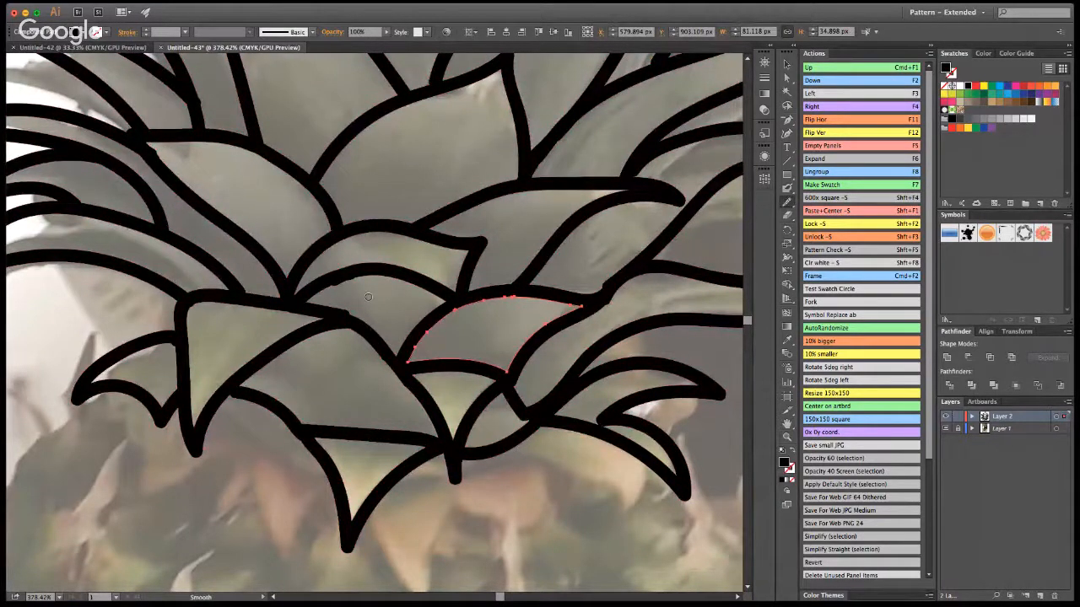
left_click_drag(363, 276, 319, 293)
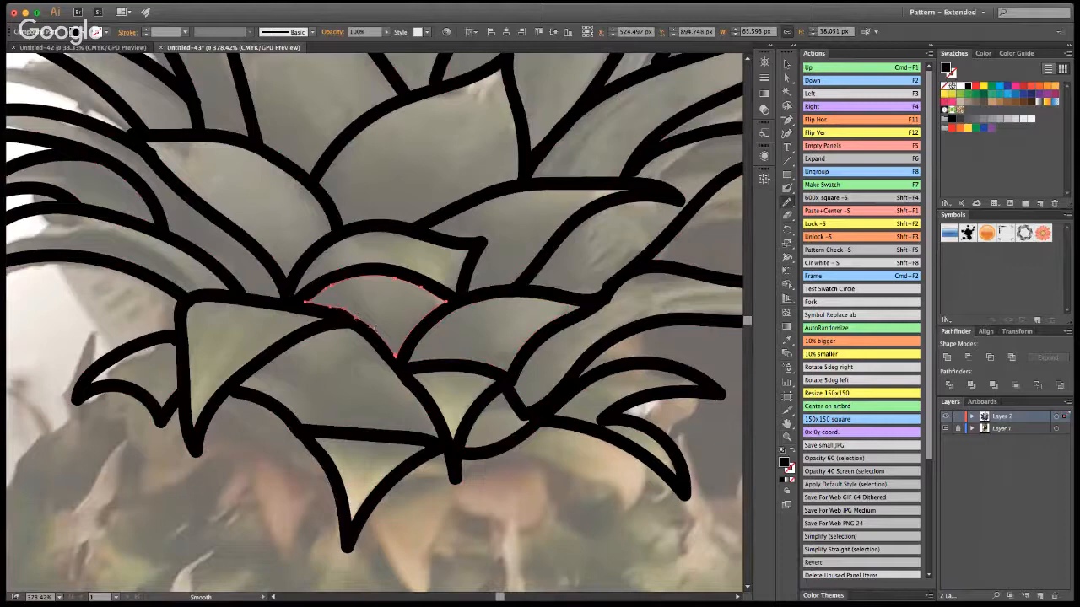
left_click_drag(374, 328, 339, 310)
Smooth the rough outline corners at the leaf joints on the crown's left side and lower right.
left_click(225, 265, "super")
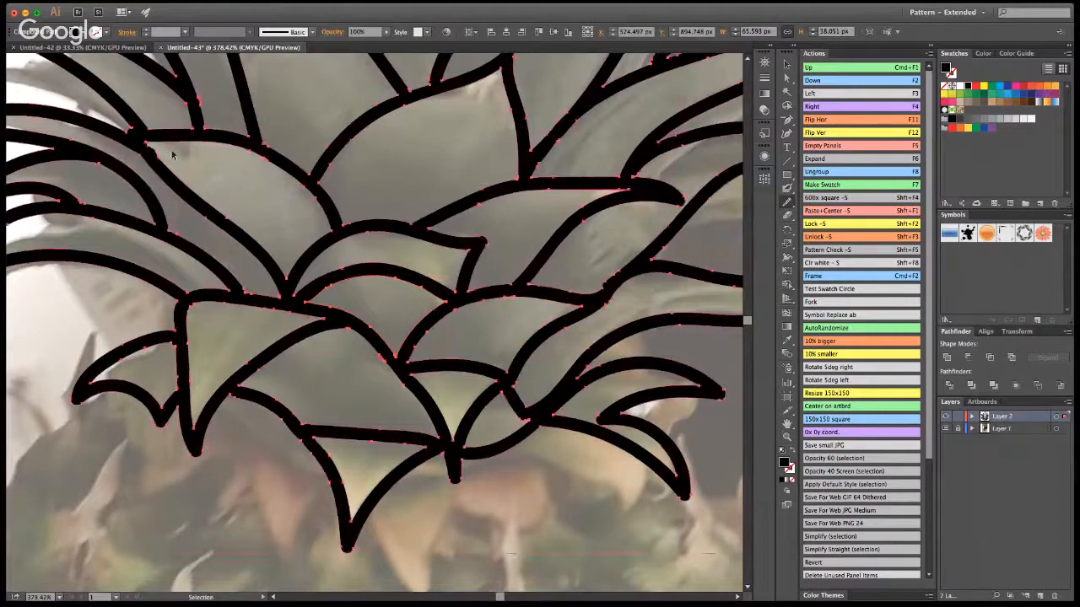
left_click_drag(147, 144, 170, 164)
left_click(243, 102, "super")
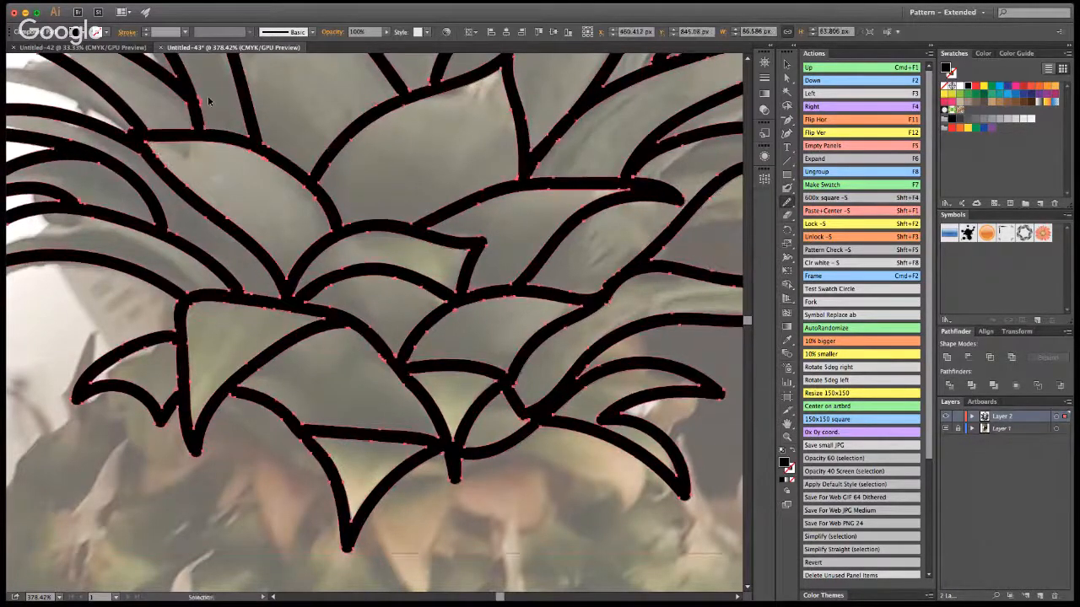
left_click_drag(205, 123, 200, 93)
left_click(604, 294, "super")
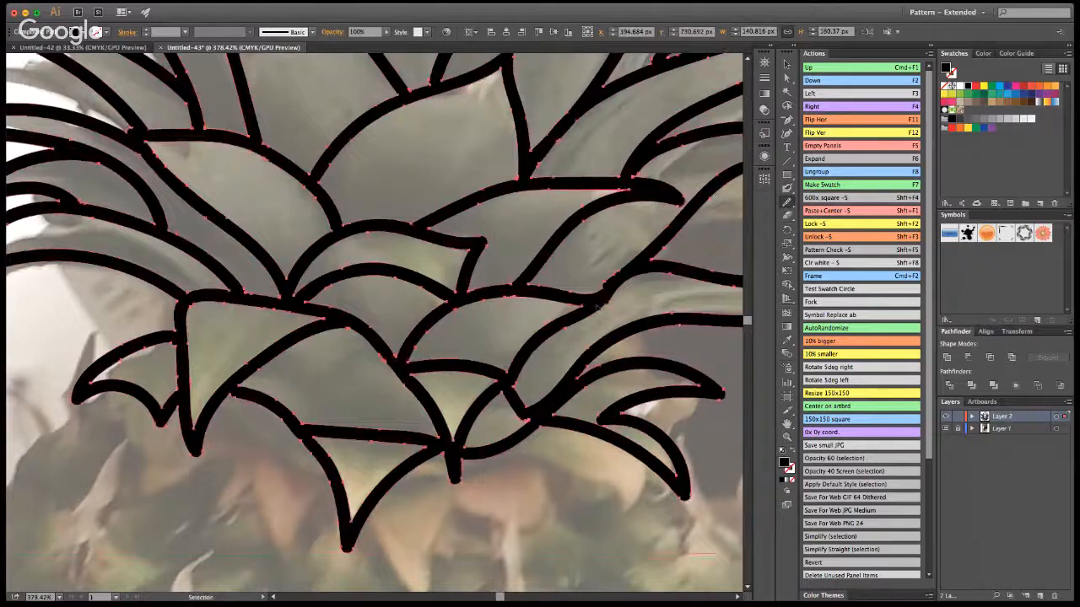
left_click_drag(594, 291, 614, 275)
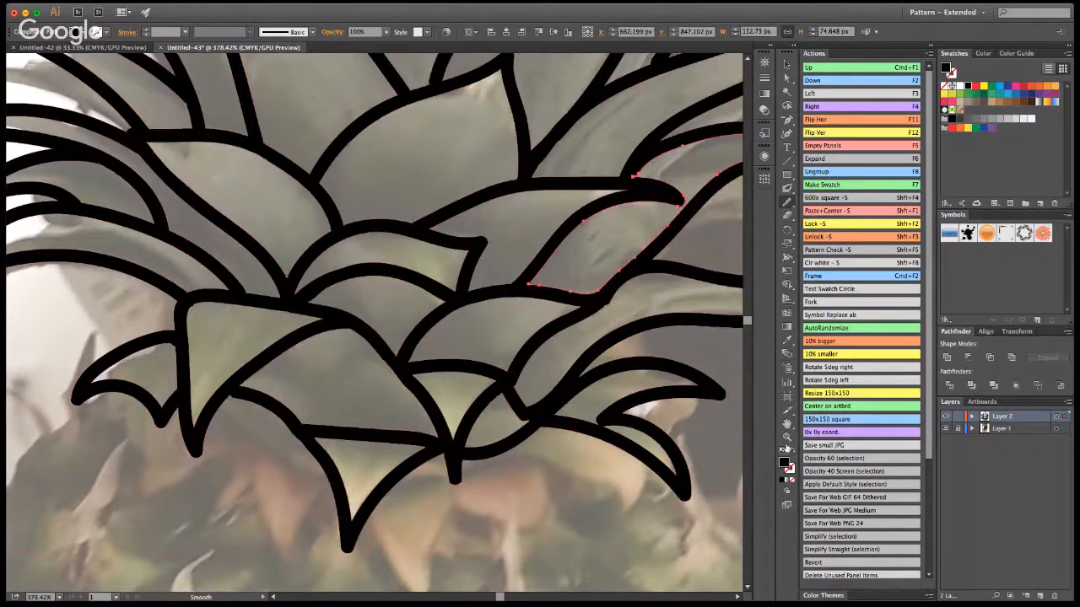
Hide Layer 1 with the pineapple photo so only the black line work shows.
left_click(786, 65)
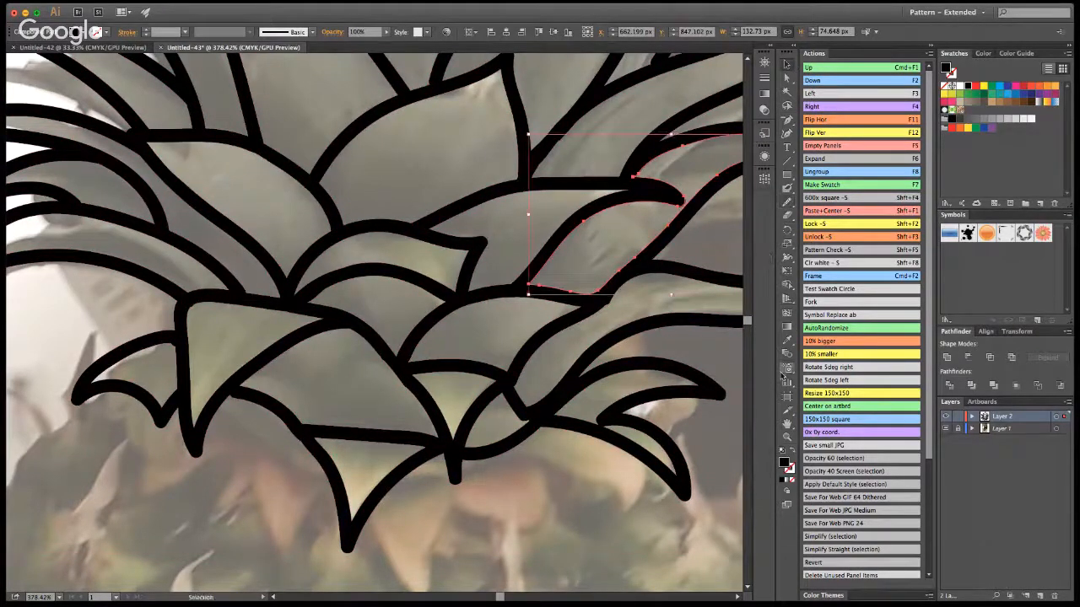
double_click(786, 422)
left_click(787, 436)
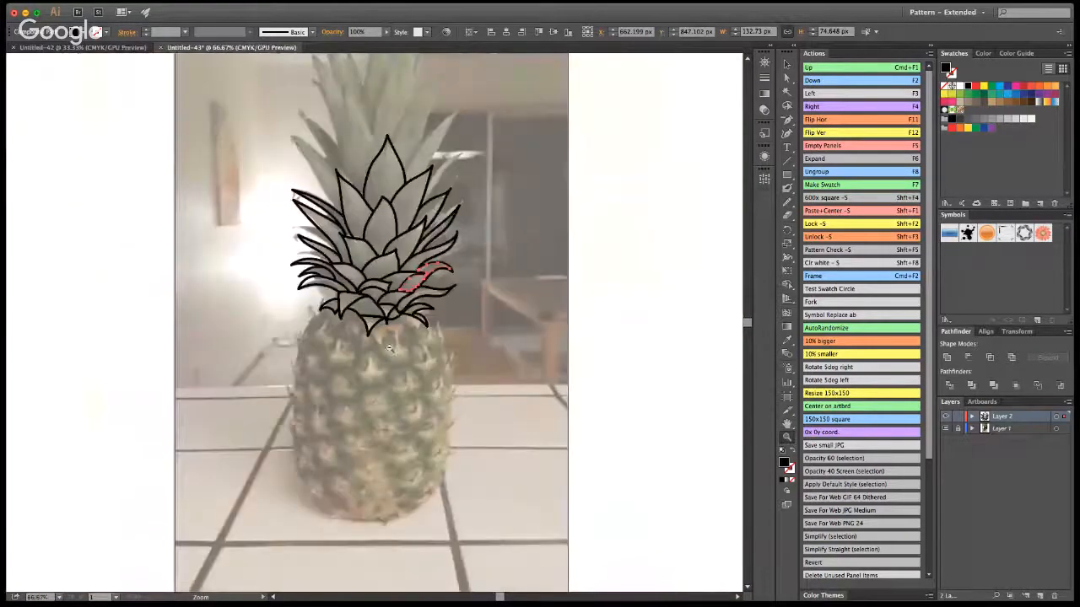
left_click(946, 428)
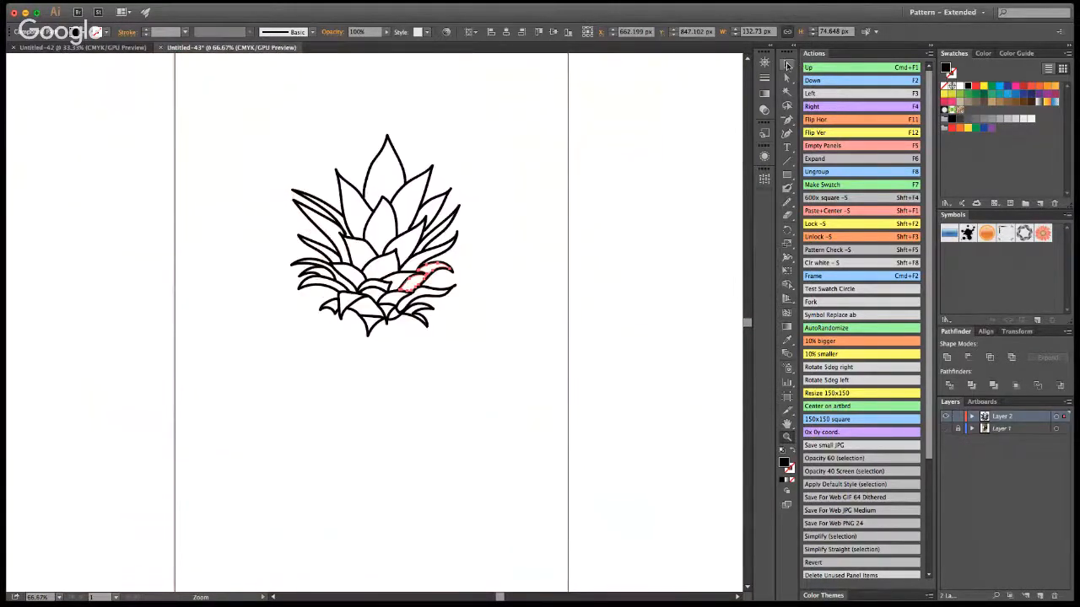
Deselect the artwork and inspect the crown's outlines up close without the photo, checking the leaf joints.
left_click(787, 65)
left_click(786, 436)
left_click_drag(250, 150, 793, 420)
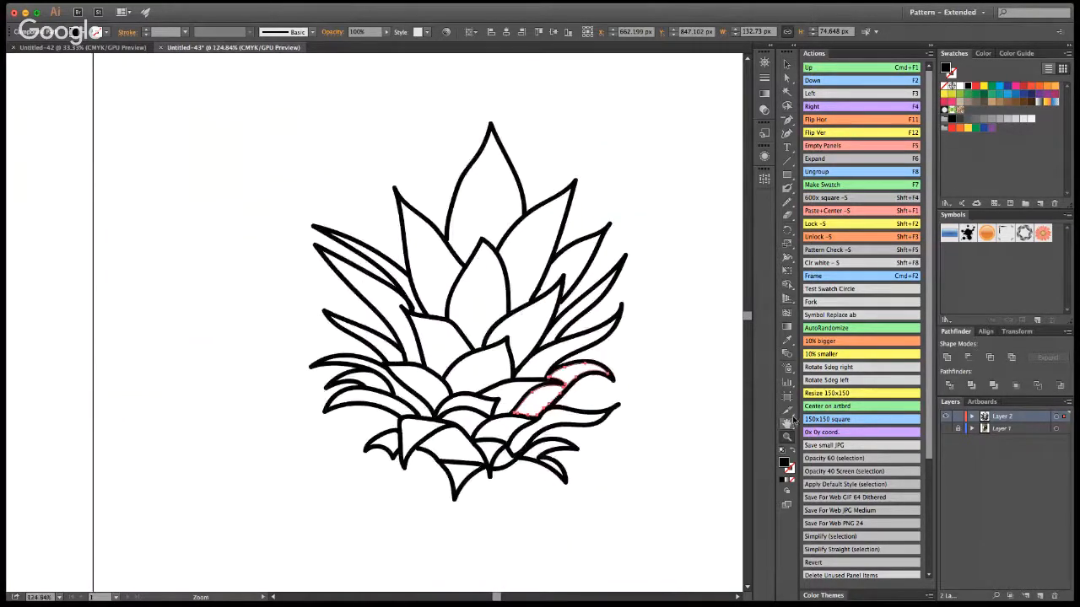
left_click(787, 422)
left_click_drag(481, 338, 392, 300)
key("v")
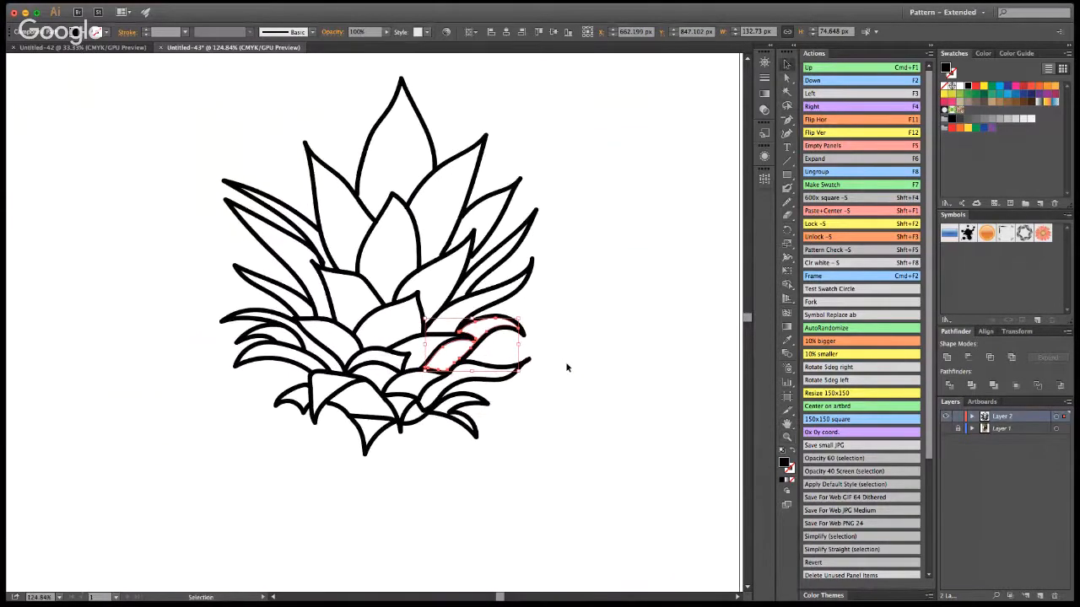
left_click(567, 367)
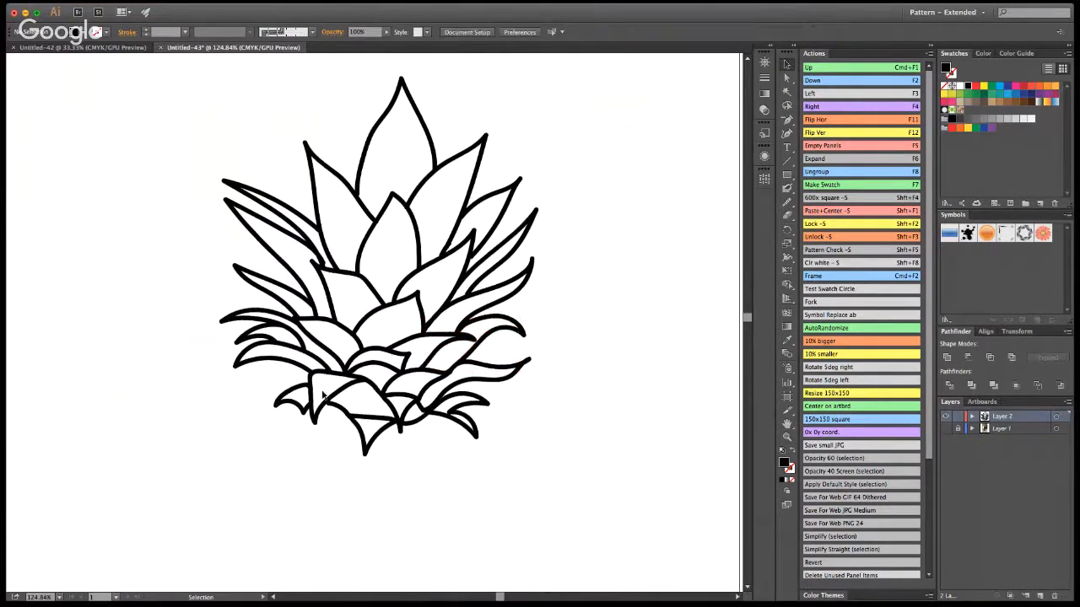
scroll(472, 362, "up", 1)
left_click(787, 436)
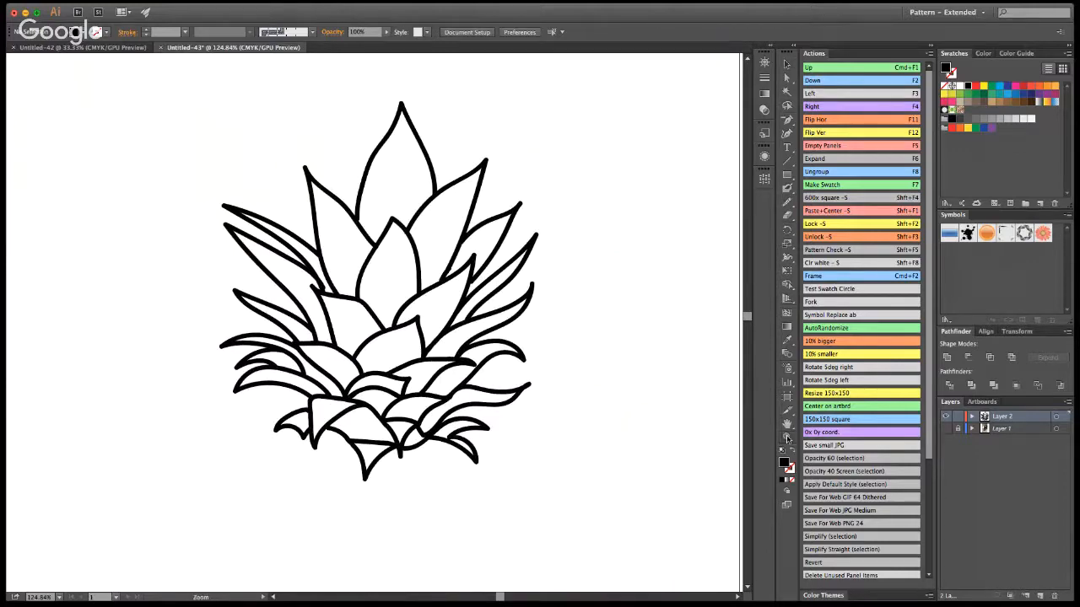
left_click(353, 325)
left_click(353, 325)
left_click(397, 295)
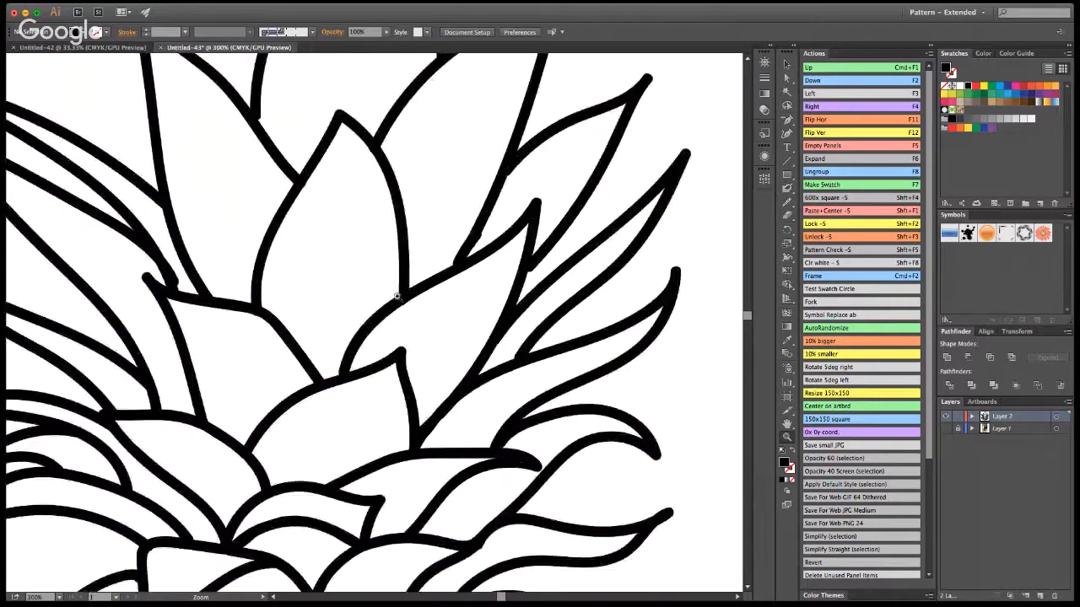
Smooth the rough lower inner edge of the upper-right crown leaf with the Smooth tool.
left_click(787, 201)
left_click(514, 168, "super")
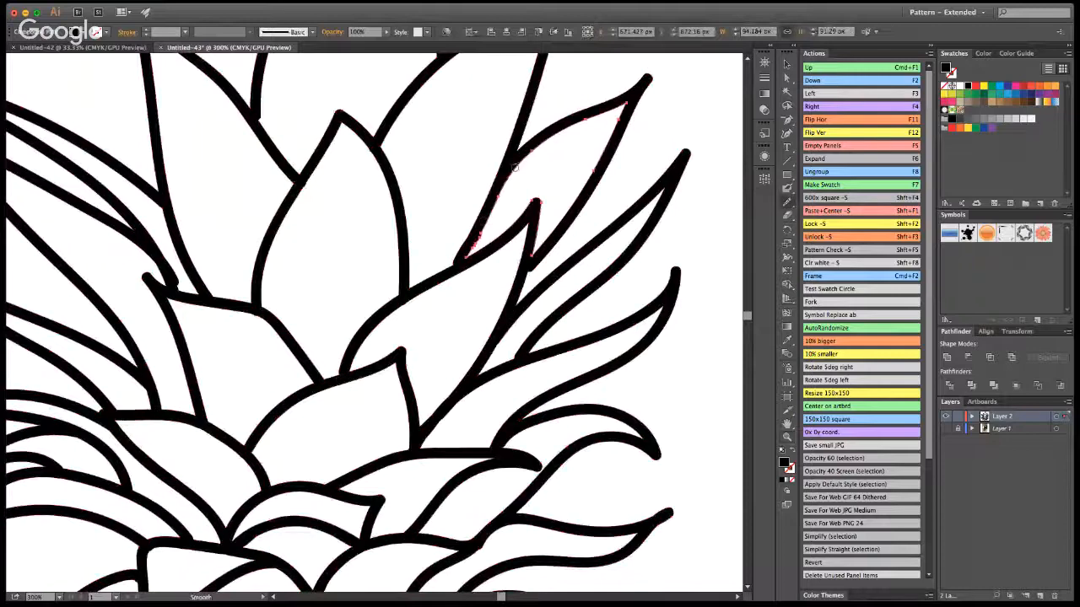
left_click_drag(475, 244, 501, 212)
Select all the line work and erase the rough bump at the leaf joint on the crown's left side.
key("super+a")
left_click(788, 218)
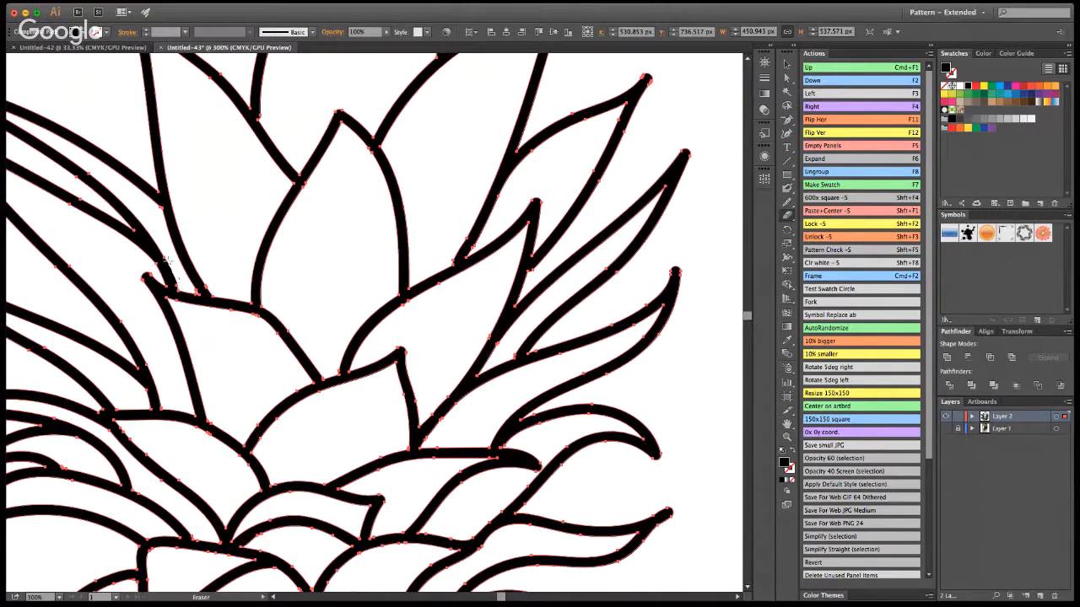
left_click_drag(168, 260, 198, 294)
key("v")
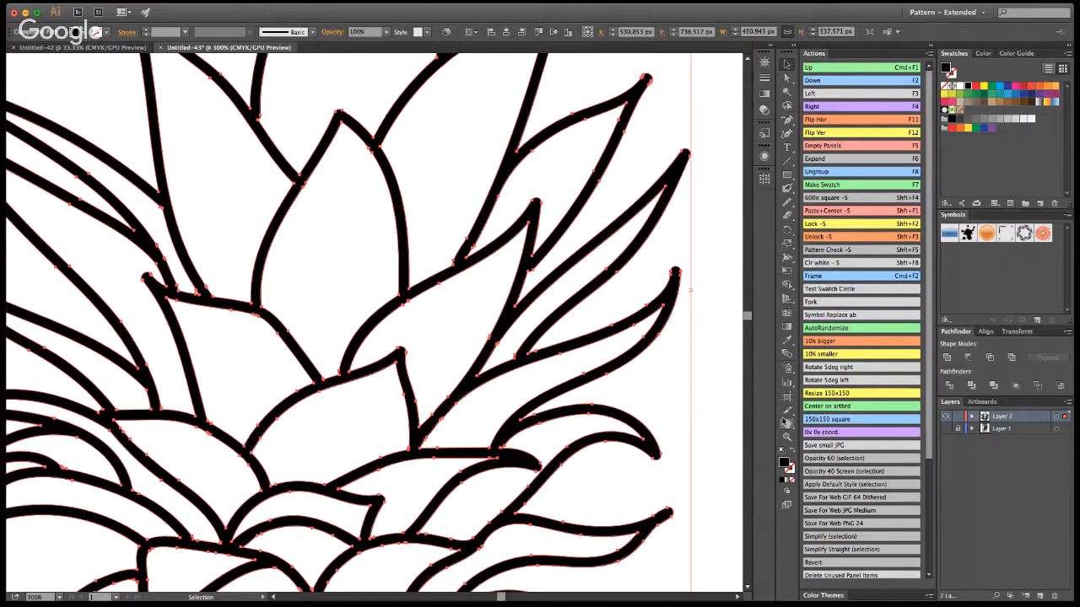
Show Layer 1 with the pineapple photo again beneath the crown outlines and deselect the line work.
double_click(787, 437)
left_click(324, 375, "alt")
key("super+1")
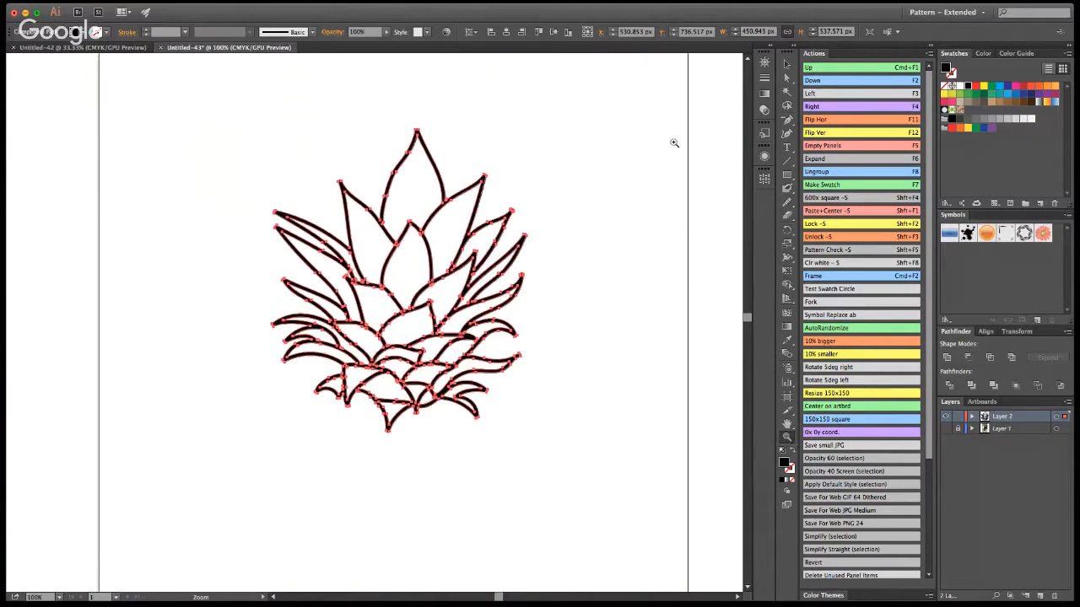
left_click(787, 64)
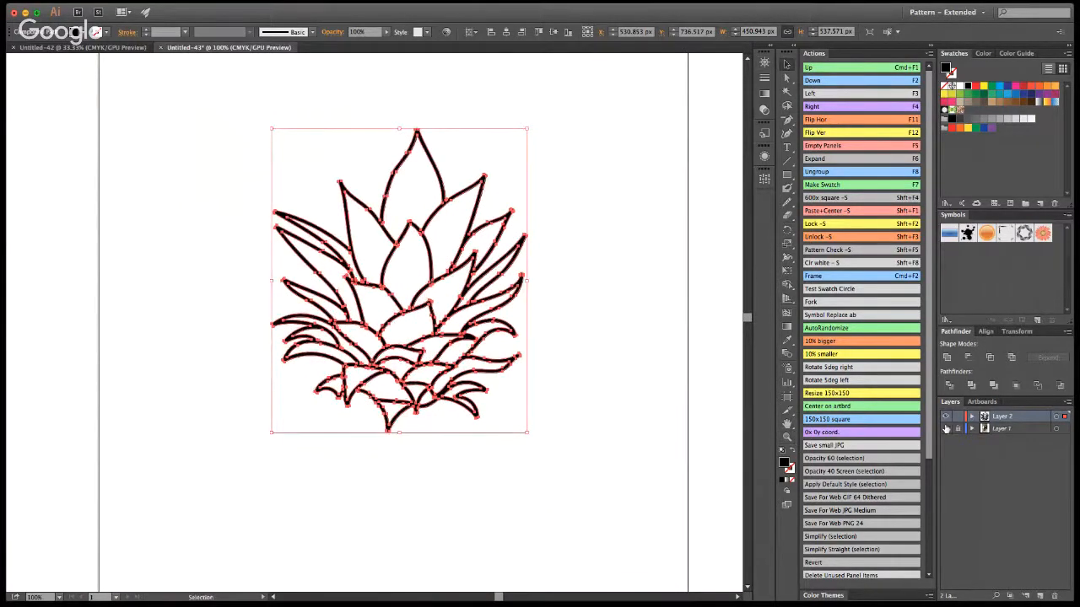
left_click(945, 429)
key("z")
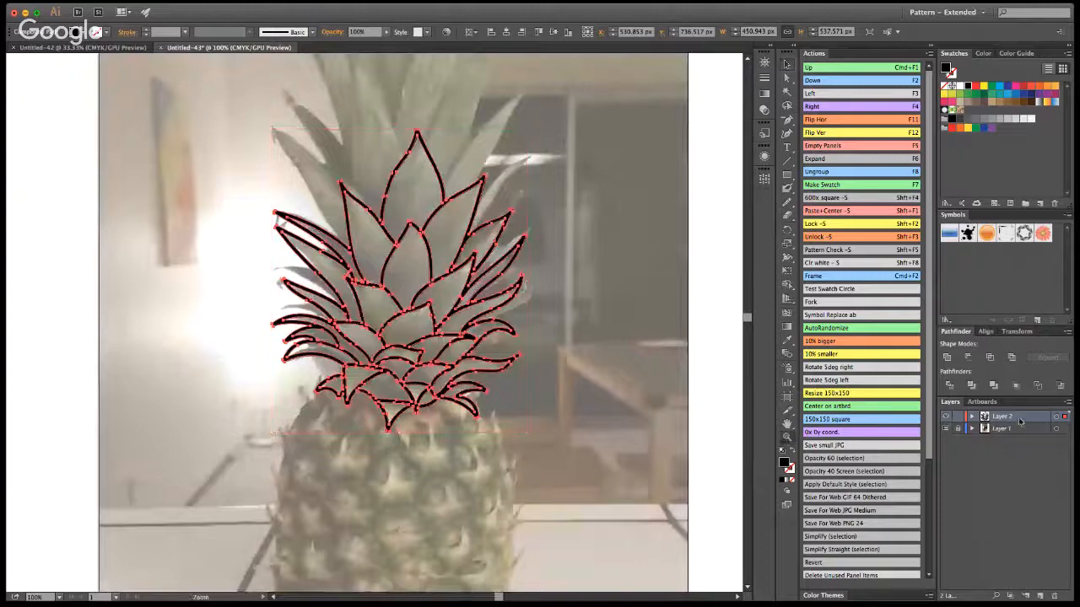
left_click(1054, 428)
Outline the first row of skin segments directly below the crown with the Blob Brush, following the photo.
left_click(440, 444)
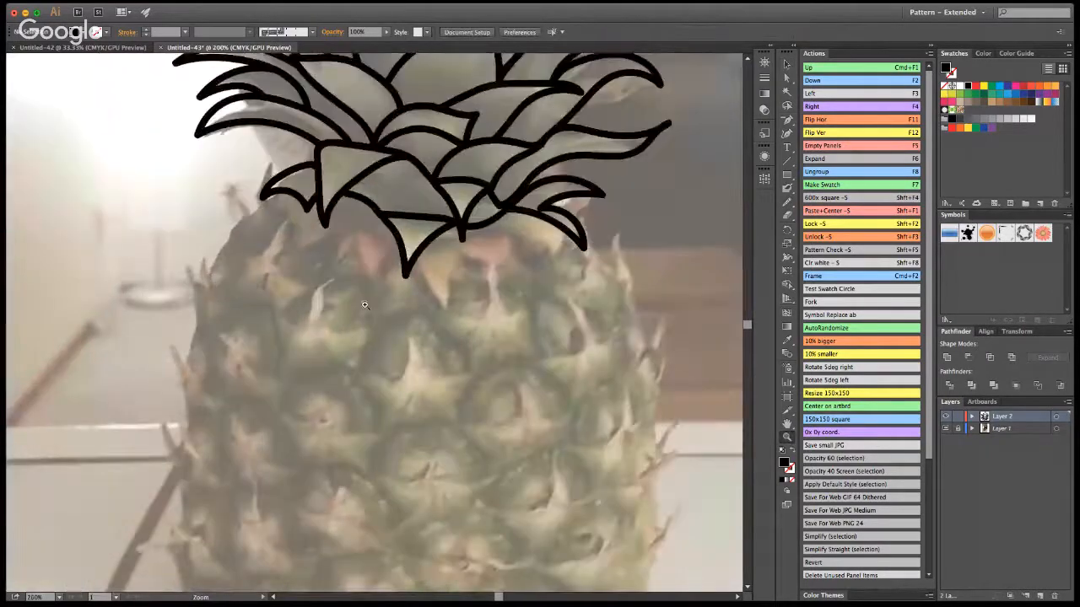
left_click(296, 342)
key("shift+b")
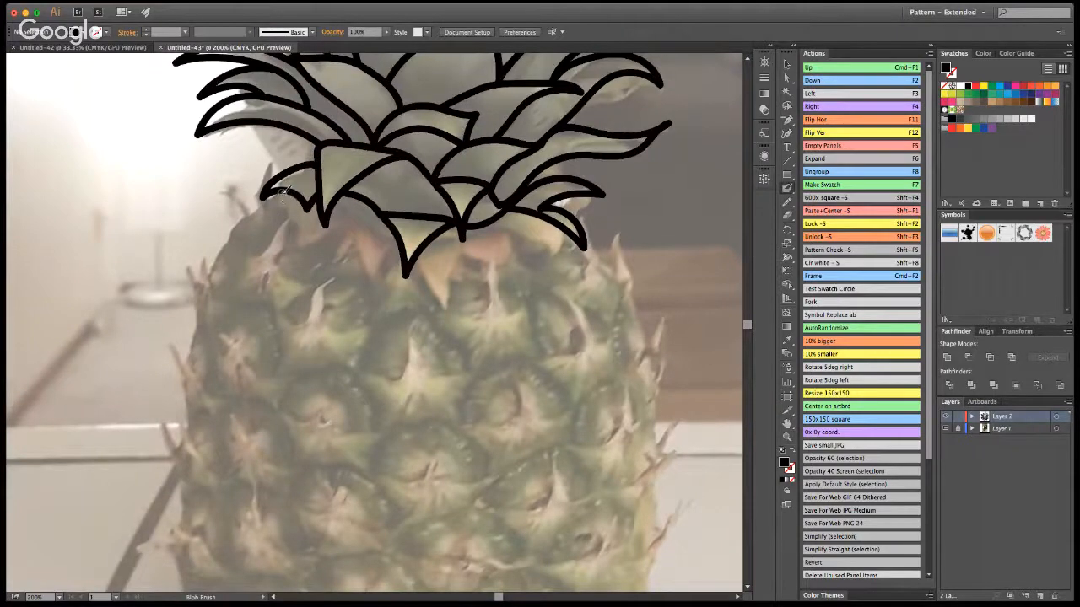
left_click(786, 436)
left_click(396, 393, "alt")
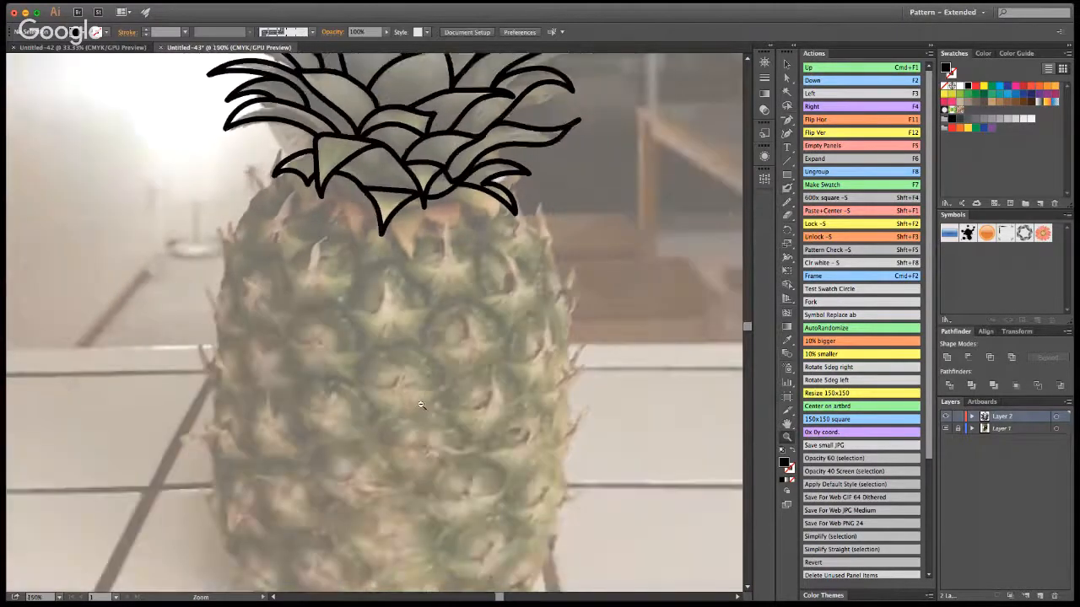
left_click(786, 201)
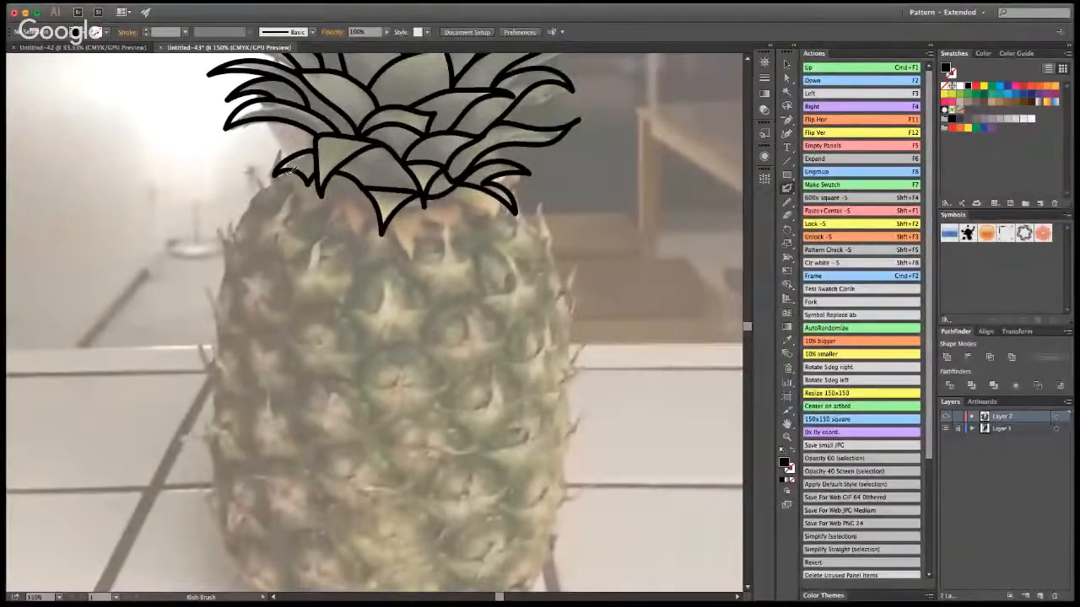
mouse_move(288, 171)
left_mouse_down()
mouse_move(249, 202)
mouse_move(235, 245)
mouse_move(277, 256)
mouse_move(302, 236)
mouse_move(323, 193)
left_mouse_up()
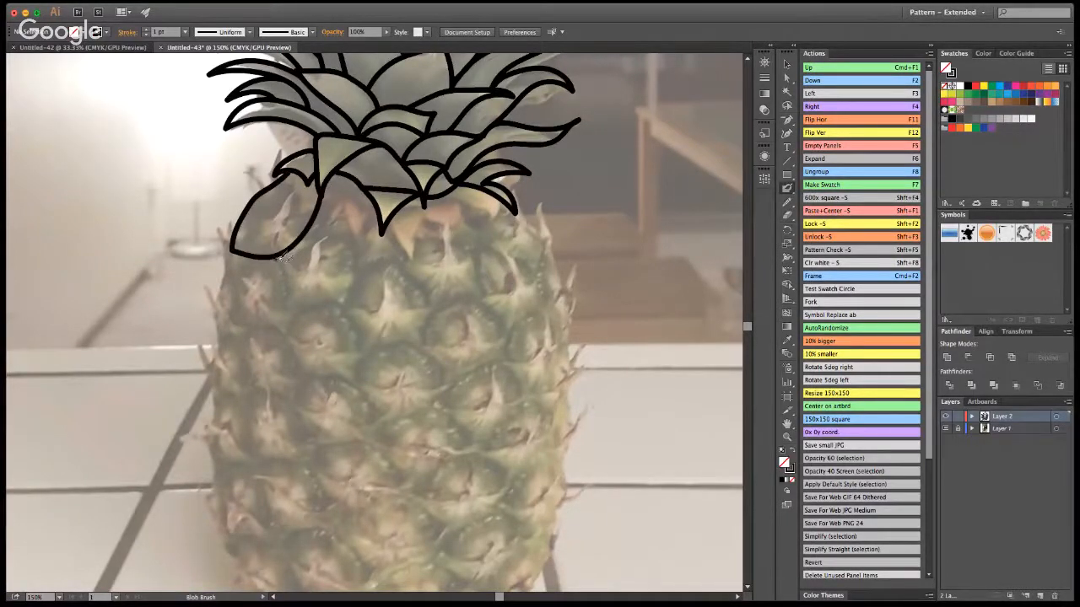
mouse_move(280, 259)
left_mouse_down()
mouse_move(287, 310)
mouse_move(317, 299)
mouse_move(351, 304)
mouse_move(356, 229)
mouse_move(341, 212)
mouse_move(317, 223)
mouse_move(353, 180)
left_mouse_up()
mouse_move(358, 234)
left_mouse_down()
mouse_move(368, 215)
mouse_move(383, 262)
mouse_move(403, 257)
mouse_move(422, 221)
mouse_move(412, 194)
left_mouse_up()
mouse_move(395, 262)
left_mouse_down()
mouse_move(437, 307)
mouse_move(487, 293)
mouse_move(478, 223)
mouse_move(422, 217)
mouse_move(454, 228)
mouse_move(465, 193)
mouse_move(493, 222)
mouse_move(503, 187)
left_mouse_up()
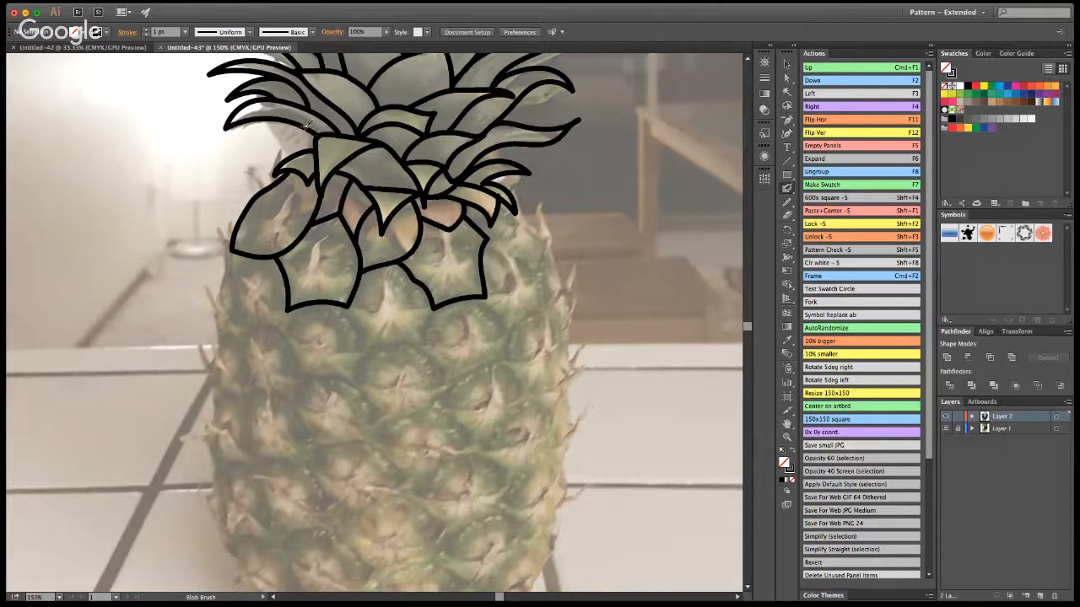
Add a curved leaf at the crown's lower left and outline the segments across the upper body, including its right shoulder and edge.
mouse_move(307, 124)
left_mouse_down()
mouse_move(243, 148)
mouse_move(221, 185)
mouse_move(257, 154)
mouse_move(300, 149)
left_mouse_up()
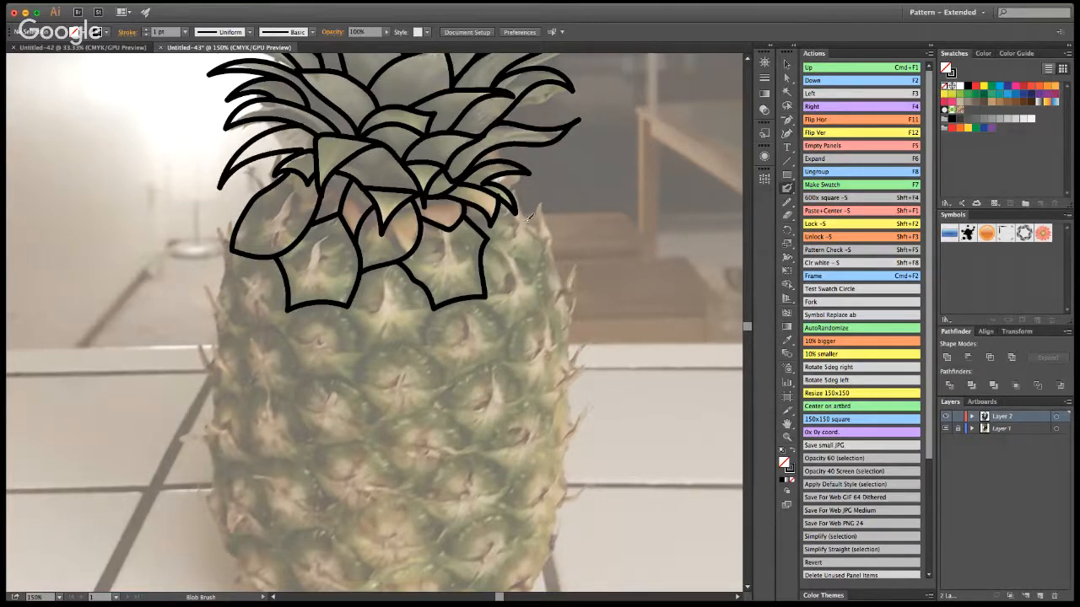
mouse_move(517, 209)
left_mouse_down()
mouse_move(537, 279)
mouse_move(489, 231)
left_mouse_up()
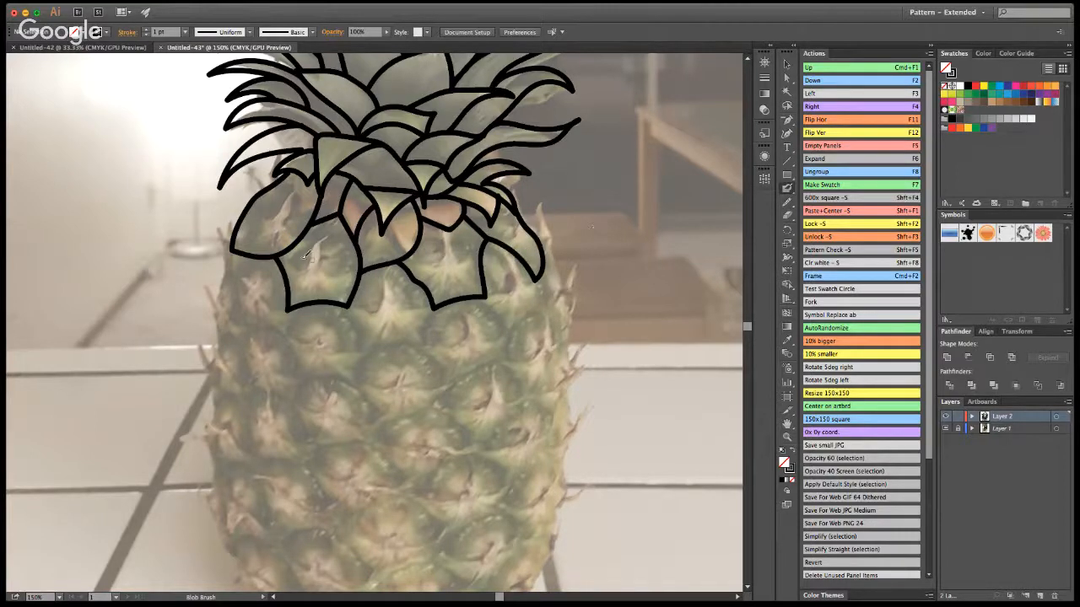
mouse_move(236, 251)
left_mouse_down()
mouse_move(221, 289)
mouse_move(238, 327)
mouse_move(283, 326)
mouse_move(291, 307)
mouse_move(305, 378)
mouse_move(358, 383)
mouse_move(370, 347)
mouse_move(347, 302)
left_mouse_up()
mouse_move(371, 346)
left_mouse_down()
mouse_move(397, 338)
mouse_move(420, 344)
mouse_move(433, 311)
mouse_move(499, 308)
mouse_move(513, 330)
mouse_move(545, 311)
mouse_move(544, 268)
left_mouse_up()
mouse_move(230, 326)
left_mouse_down()
mouse_move(235, 396)
mouse_move(270, 387)
mouse_move(293, 399)
mouse_move(308, 371)
left_mouse_up()
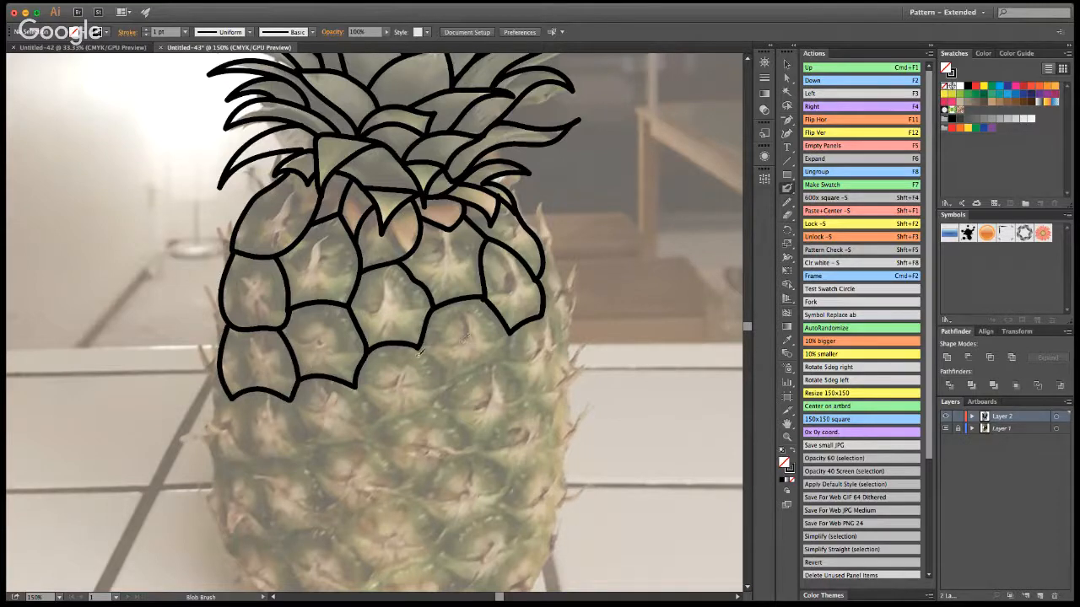
mouse_move(419, 345)
left_mouse_down()
mouse_move(447, 384)
mouse_move(506, 363)
mouse_move(511, 339)
mouse_move(531, 403)
mouse_move(555, 393)
mouse_move(568, 346)
mouse_move(557, 321)
mouse_move(543, 319)
left_mouse_up()
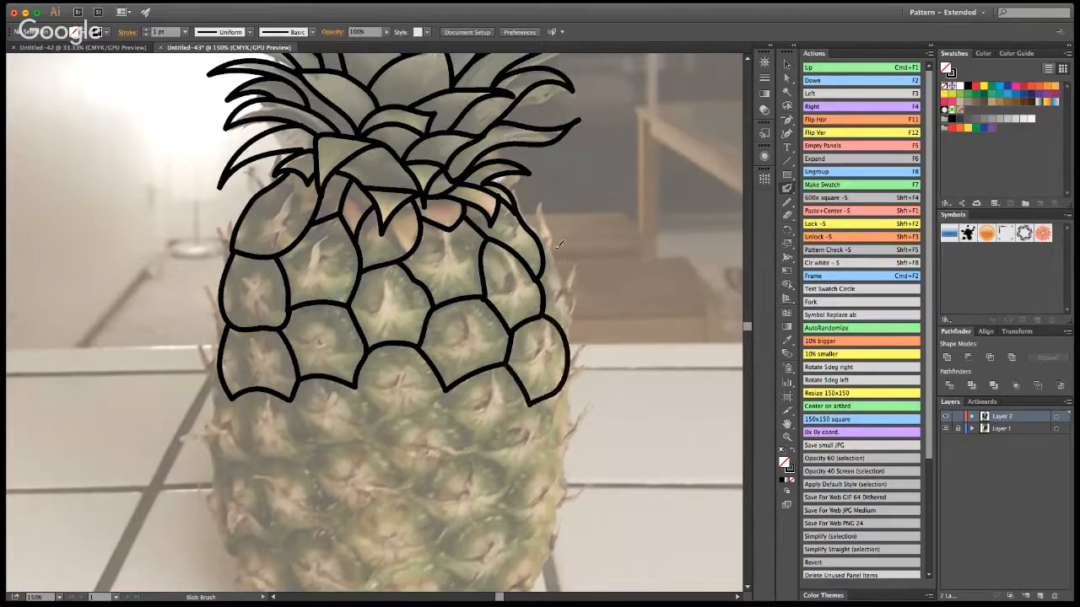
left_click_drag(551, 254, 568, 333)
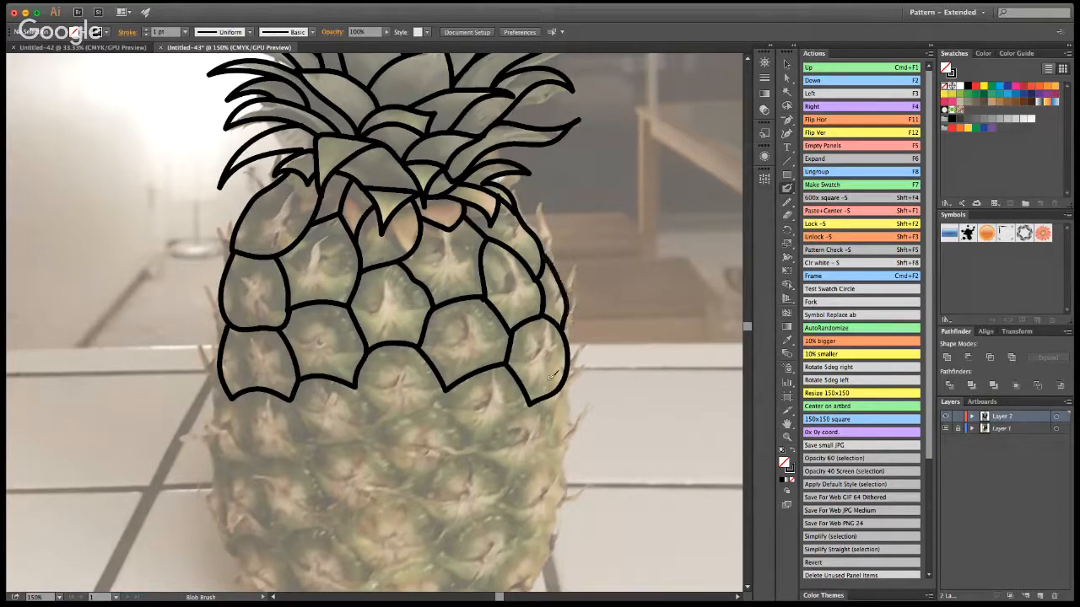
Outline the row of segments across the middle of the body, from the left edge to the right edge.
key("space")
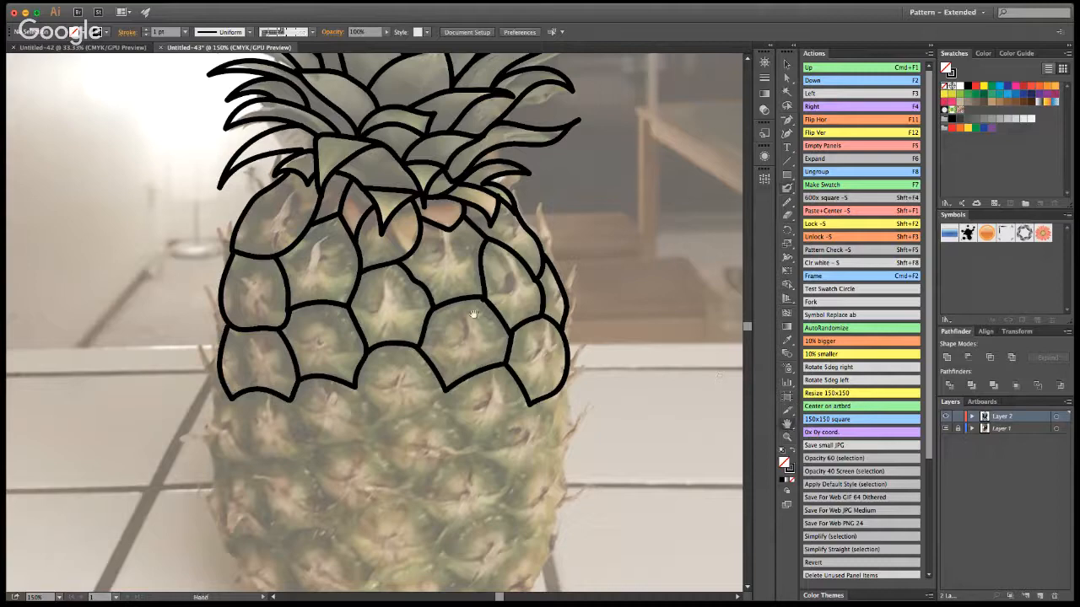
left_click_drag(463, 341, 477, 181)
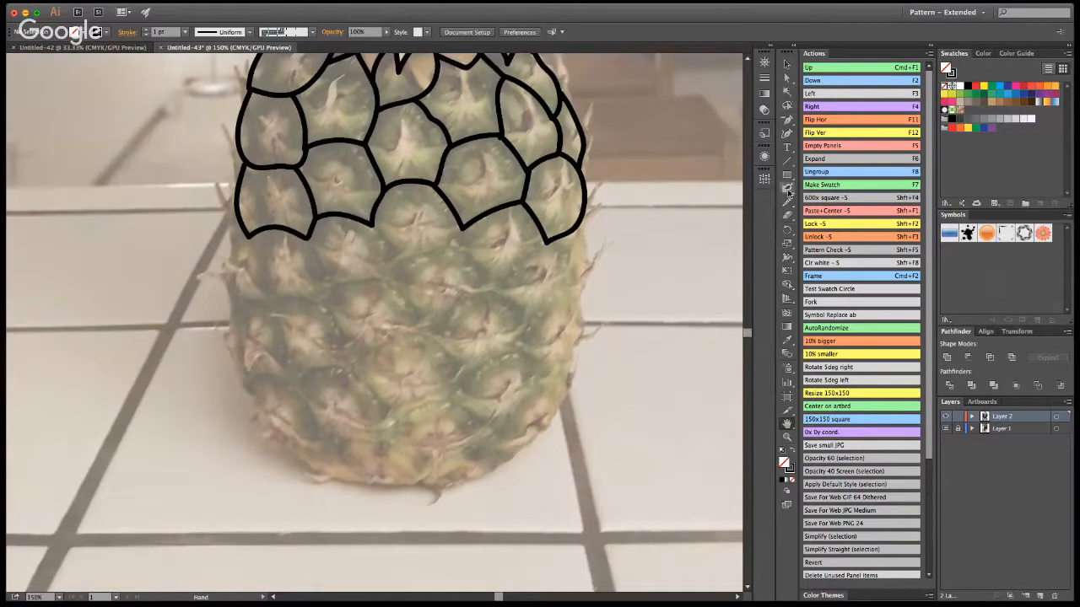
mouse_move(238, 216)
left_mouse_down()
mouse_move(232, 270)
mouse_move(248, 299)
mouse_move(272, 295)
left_mouse_up()
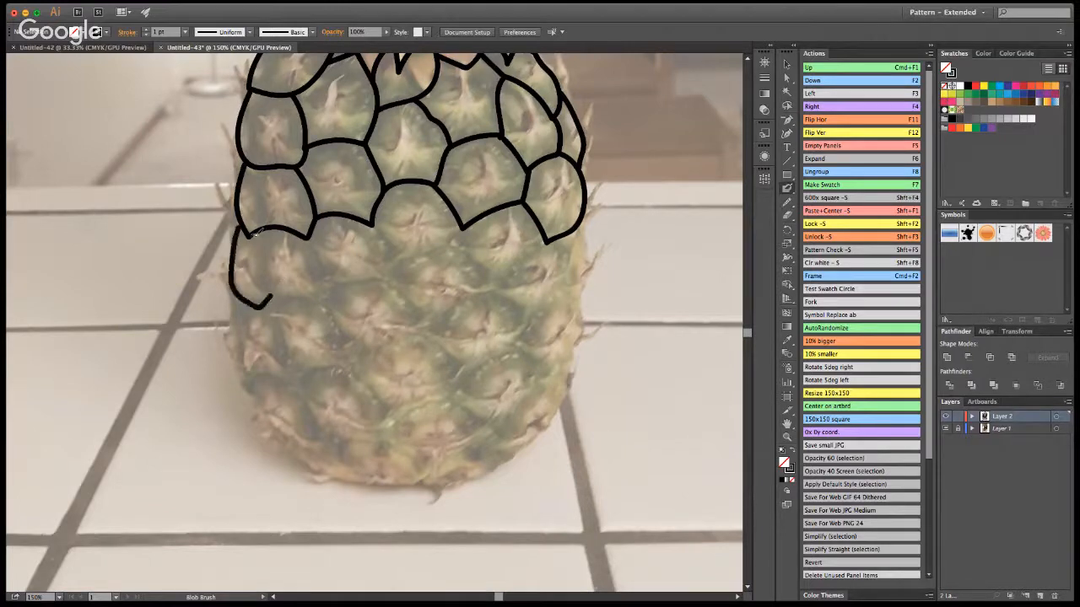
mouse_move(250, 231)
left_mouse_down()
mouse_move(275, 296)
mouse_move(317, 297)
mouse_move(331, 274)
mouse_move(302, 228)
left_mouse_up()
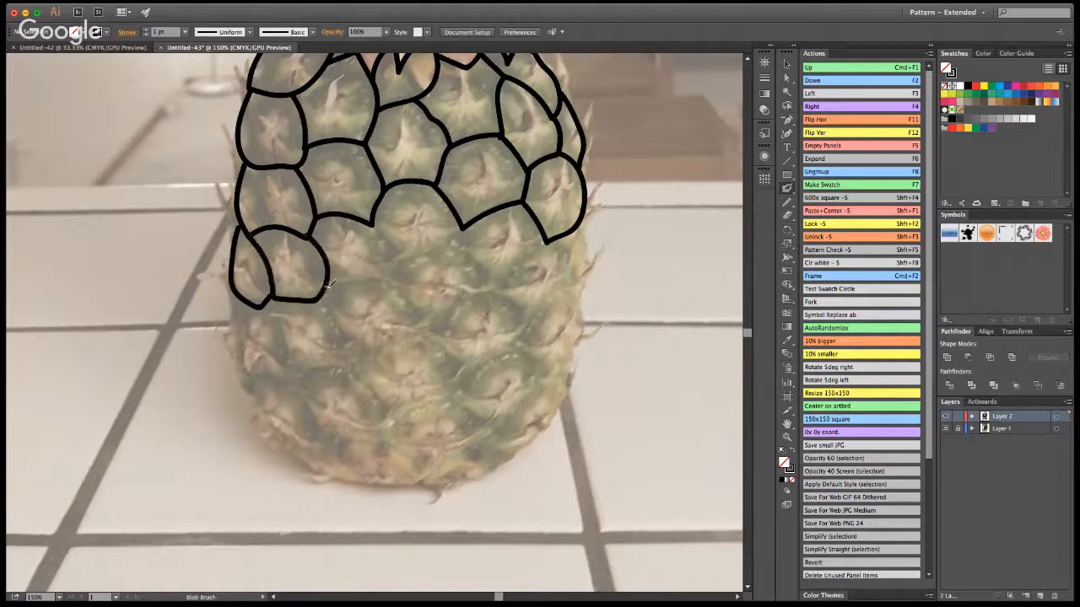
mouse_move(326, 284)
left_mouse_down()
mouse_move(393, 269)
mouse_move(376, 220)
left_mouse_up()
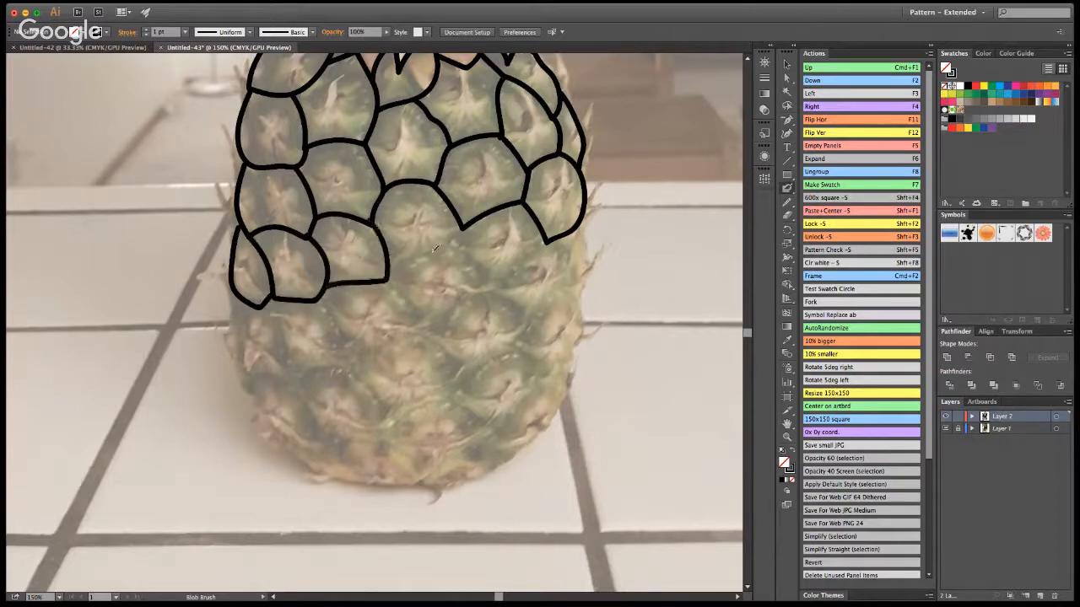
left_click_drag(394, 263, 464, 230)
mouse_move(388, 279)
left_mouse_down()
mouse_move(435, 318)
mouse_move(467, 303)
mouse_move(485, 285)
mouse_move(480, 260)
mouse_move(459, 245)
left_mouse_up()
mouse_move(481, 291)
left_mouse_down()
mouse_move(544, 266)
mouse_move(549, 247)
mouse_move(582, 240)
mouse_move(575, 302)
left_mouse_up()
mouse_move(508, 293)
left_mouse_down()
mouse_move(523, 326)
mouse_move(582, 295)
left_mouse_up()
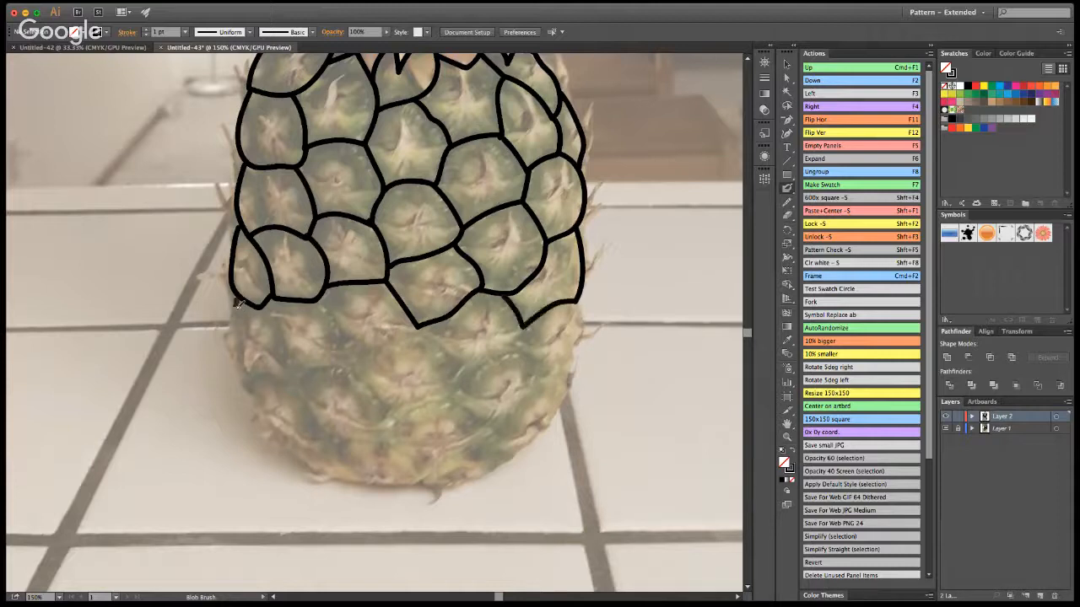
Outline the next row of segments across the lower body, following the photo's diagonal cells.
mouse_move(237, 303)
left_mouse_down()
mouse_move(248, 377)
mouse_move(263, 383)
mouse_move(287, 376)
mouse_move(291, 360)
mouse_move(271, 295)
left_mouse_up()
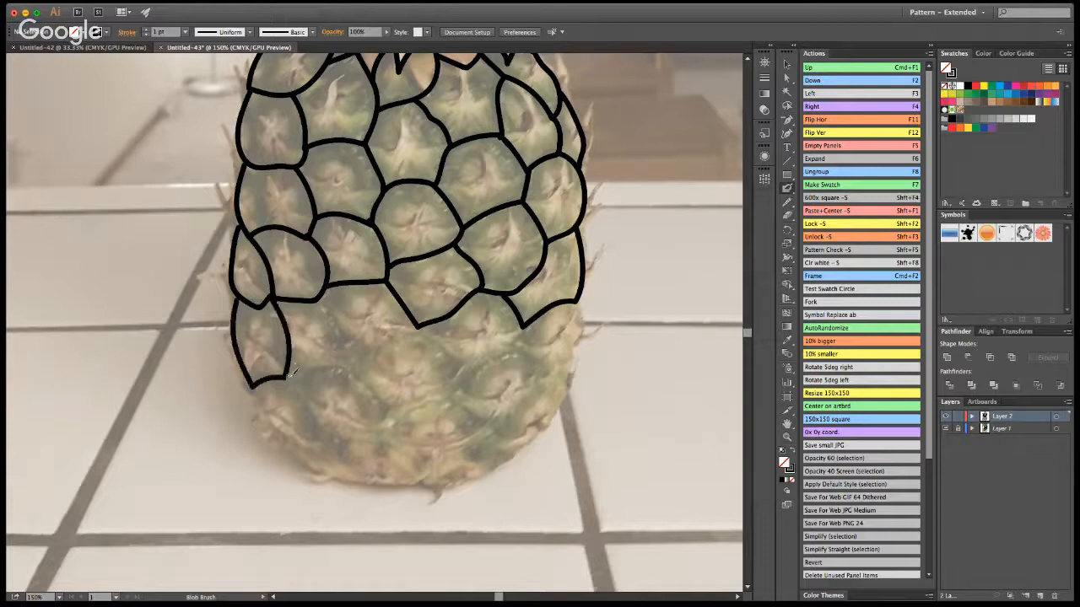
mouse_move(291, 372)
left_mouse_down()
mouse_move(306, 382)
mouse_move(342, 346)
mouse_move(318, 297)
left_mouse_up()
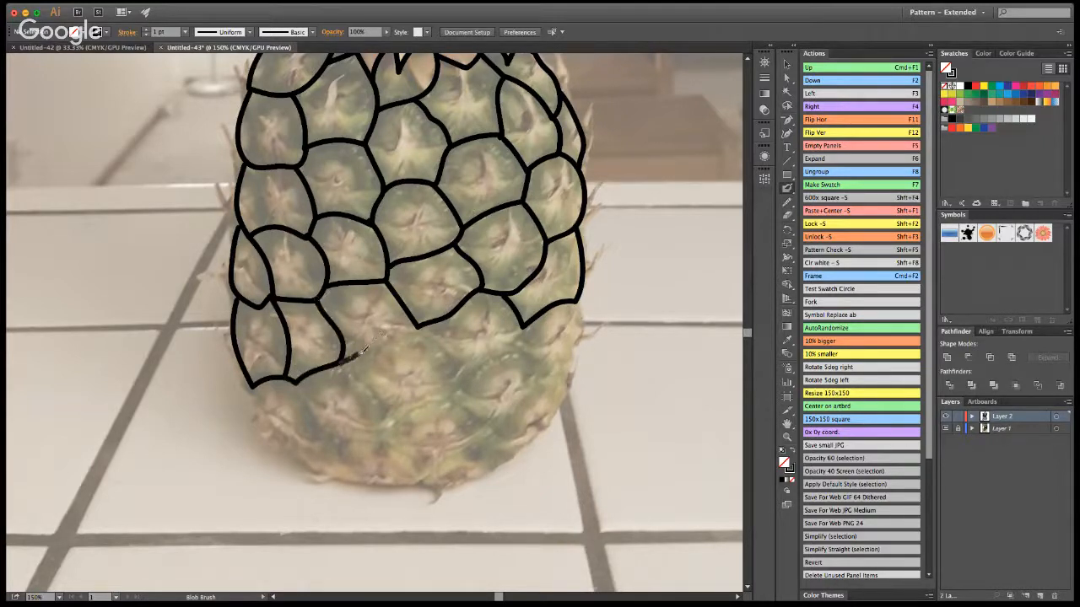
mouse_move(367, 348)
left_mouse_down()
mouse_move(442, 316)
mouse_move(447, 393)
left_mouse_up()
mouse_move(340, 364)
left_mouse_down()
mouse_move(379, 415)
mouse_move(493, 367)
mouse_move(518, 349)
mouse_move(524, 327)
mouse_move(528, 375)
mouse_move(541, 390)
mouse_move(574, 371)
mouse_move(588, 324)
mouse_move(579, 299)
left_mouse_up()
Outline the bottom segments, redoing the strokes at the lower left, and close the pineapple's base with one curved line.
mouse_move(257, 388)
left_mouse_down()
mouse_move(302, 449)
mouse_move(318, 428)
mouse_move(296, 381)
left_mouse_up()
mouse_move(309, 459)
left_mouse_down()
mouse_move(379, 479)
mouse_move(384, 423)
left_mouse_up()
key("super+z")
key("super+z")
mouse_move(313, 457)
left_mouse_down()
mouse_move(334, 462)
mouse_move(384, 425)
mouse_move(430, 479)
mouse_move(484, 442)
mouse_move(465, 402)
mouse_move(445, 389)
left_mouse_up()
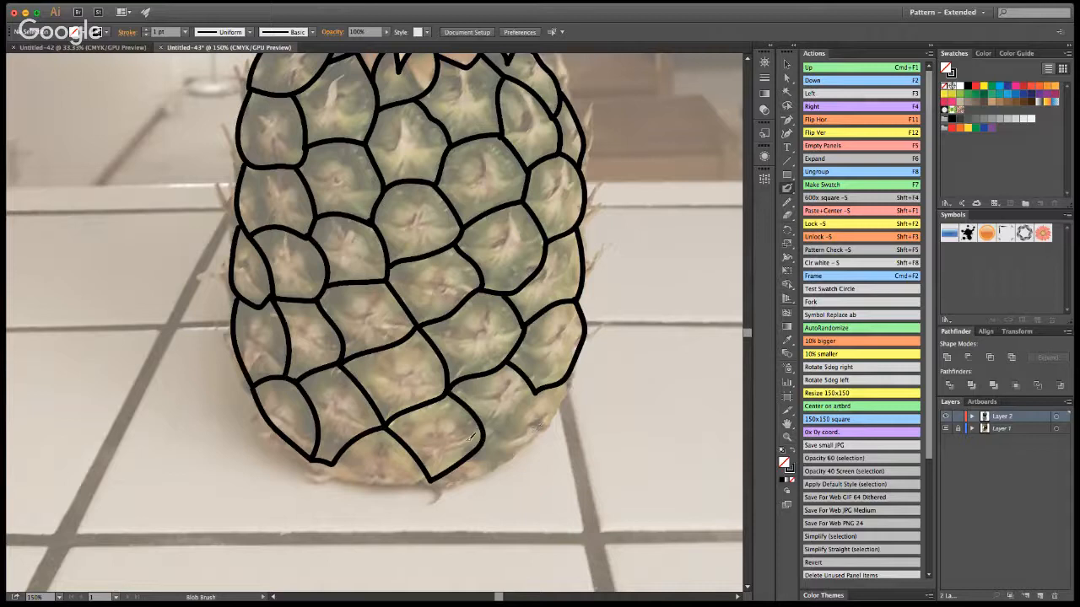
left_click_drag(501, 439, 517, 452)
mouse_move(537, 389)
left_mouse_down()
mouse_move(511, 440)
mouse_move(541, 437)
mouse_move(569, 385)
left_mouse_up()
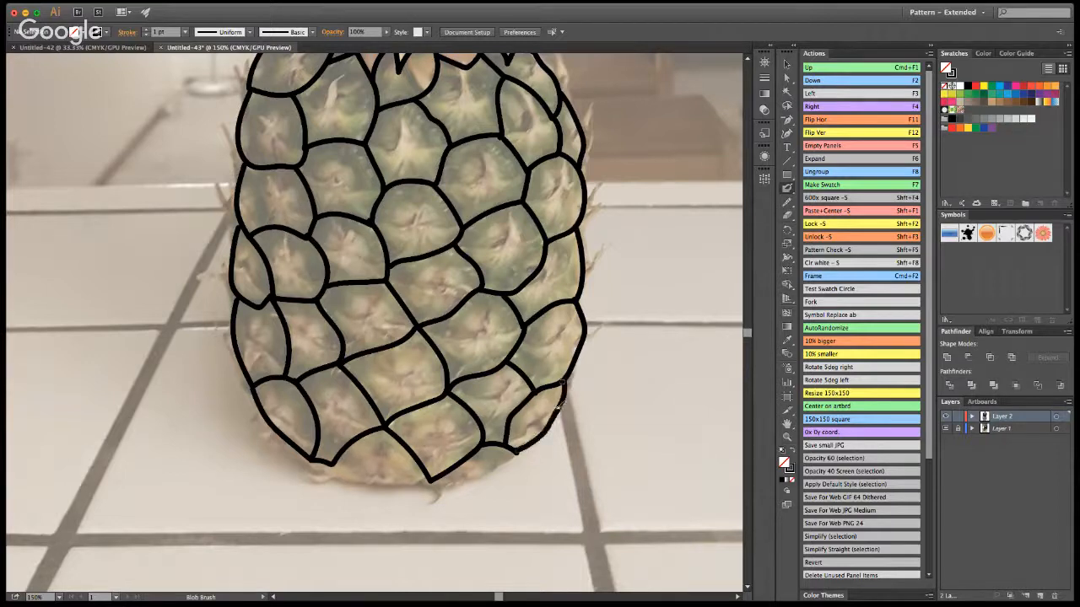
mouse_move(515, 452)
left_mouse_down()
mouse_move(487, 472)
mouse_move(435, 483)
mouse_move(356, 477)
mouse_move(316, 460)
left_mouse_up()
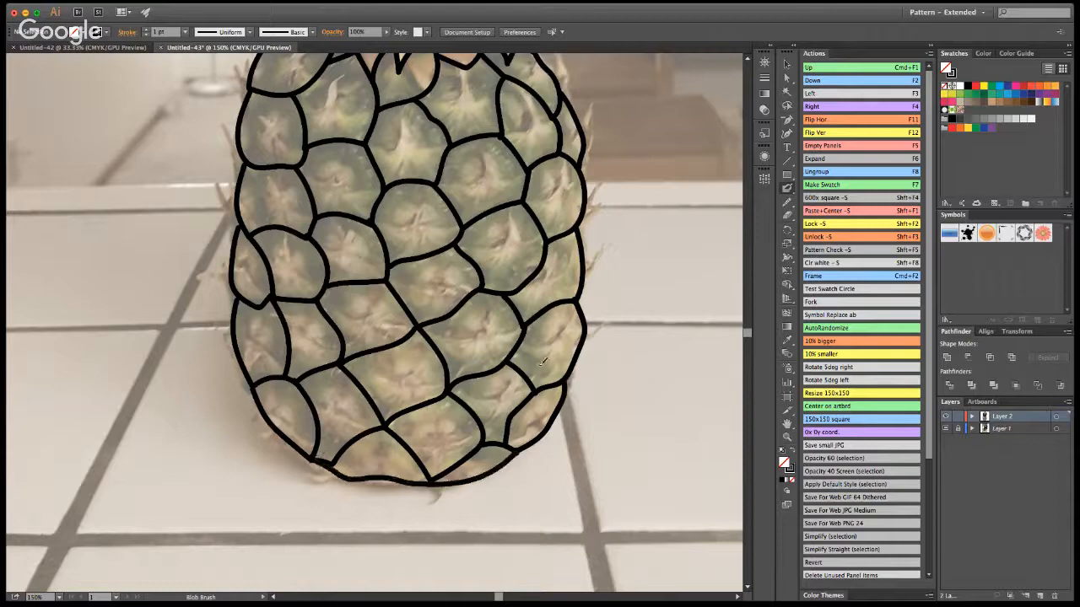
Hide Layer 1 with the photo and bring the whole pineapple line drawing into view.
key("z")
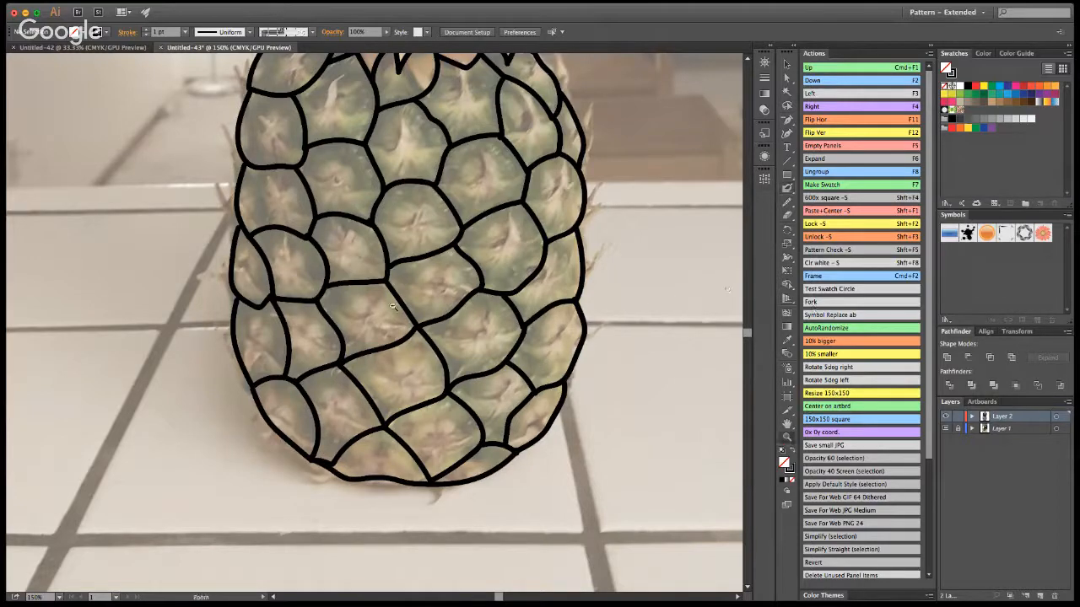
left_click(945, 429)
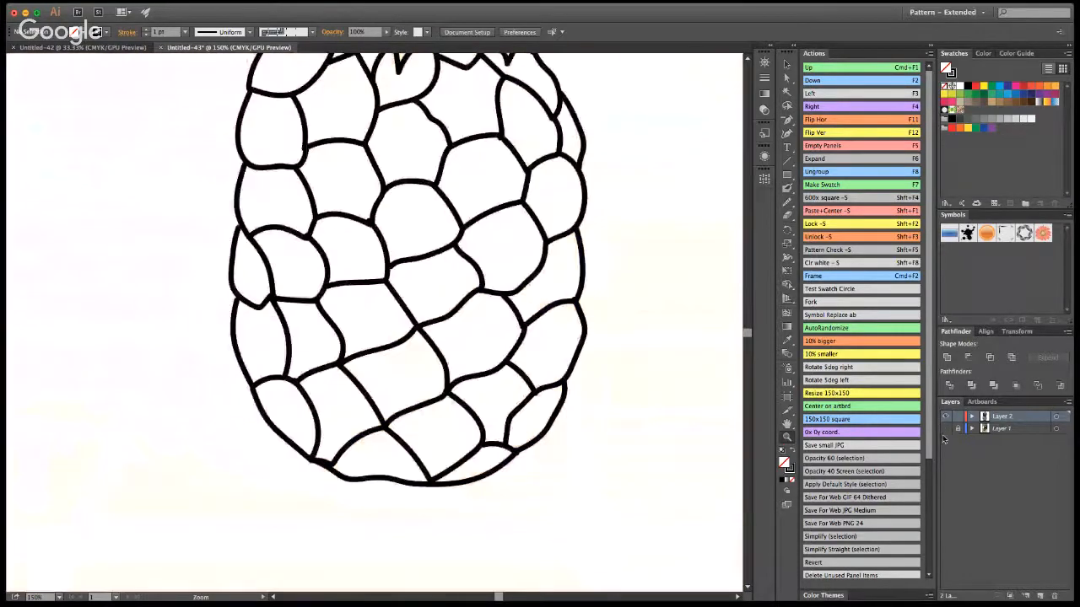
mouse_move(440, 287)
left_mouse_down()
mouse_move(422, 319)
mouse_move(362, 236)
mouse_move(427, 311)
left_mouse_up()
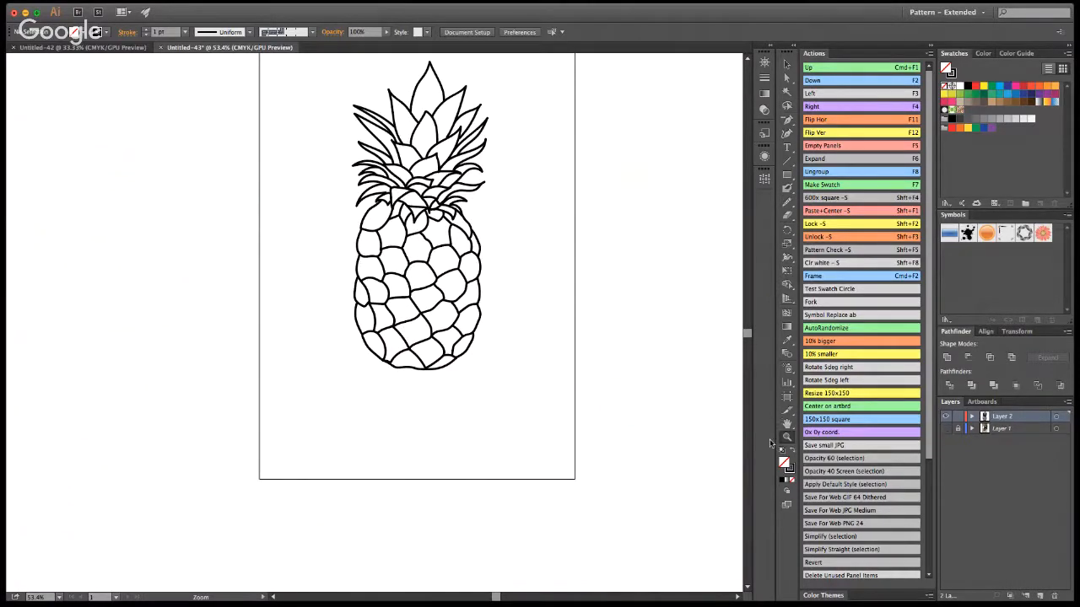
Erase the outer outline of the topmost segment on the body's left shoulder.
left_click_drag(364, 212, 644, 195)
key("shift+e")
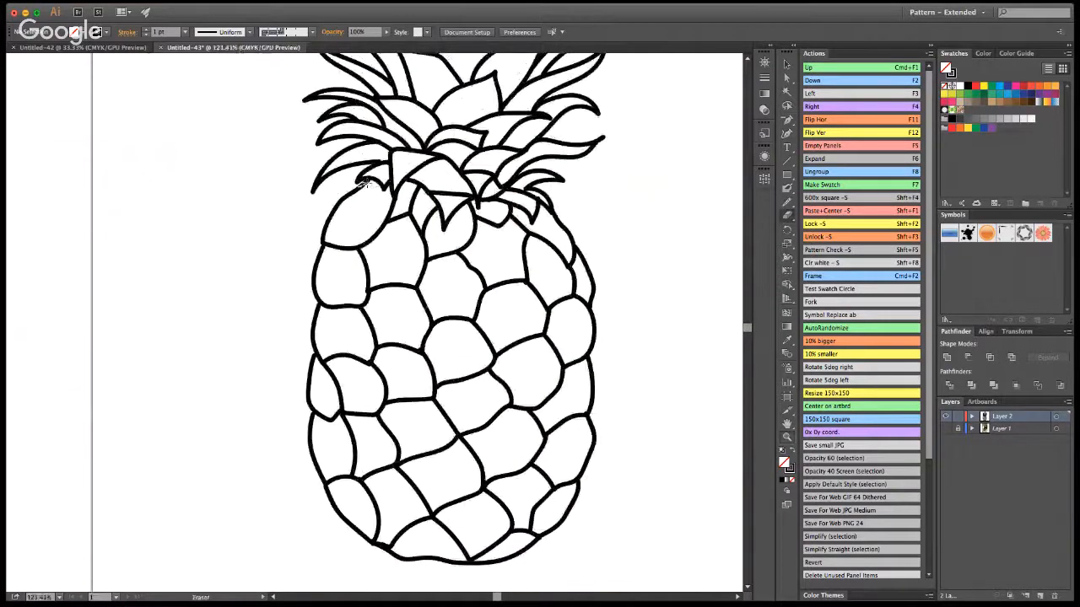
left_click(787, 216)
mouse_move(362, 181)
left_mouse_down()
mouse_move(323, 215)
mouse_move(348, 205)
mouse_move(315, 243)
left_mouse_up()
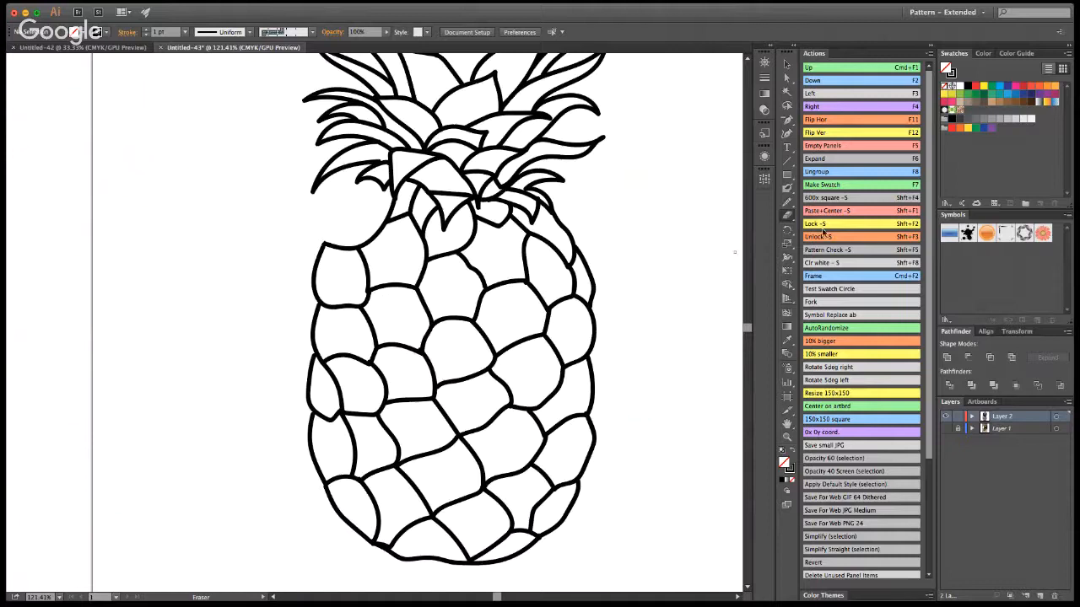
left_click(787, 188)
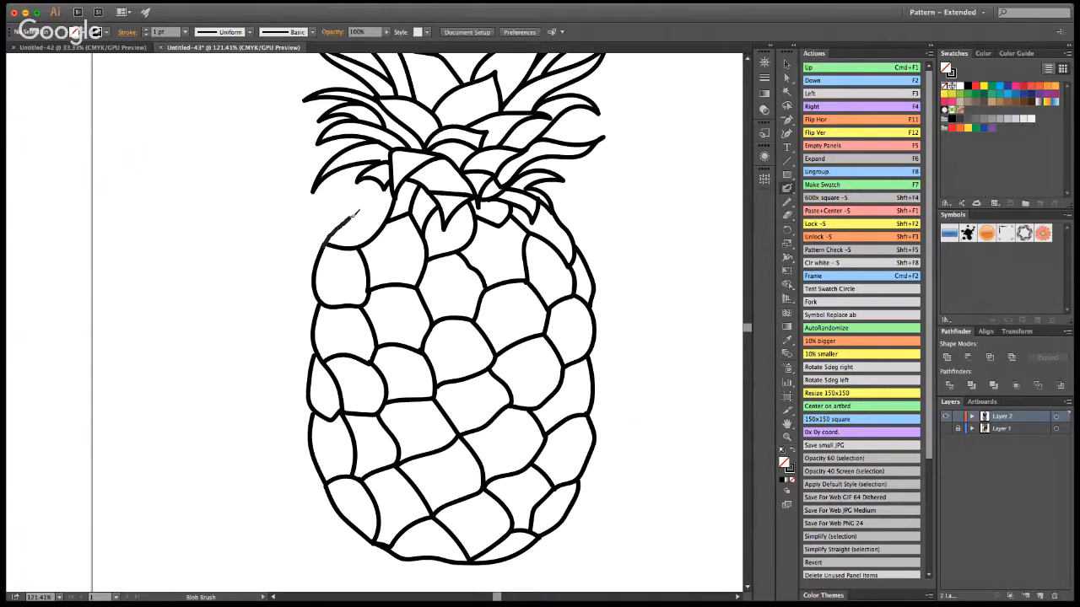
left_click_drag(364, 205, 389, 185)
key("super+z")
Erase the outer outline of the second segment down on the body's left side.
left_click(788, 215)
left_click_drag(321, 251, 313, 302)
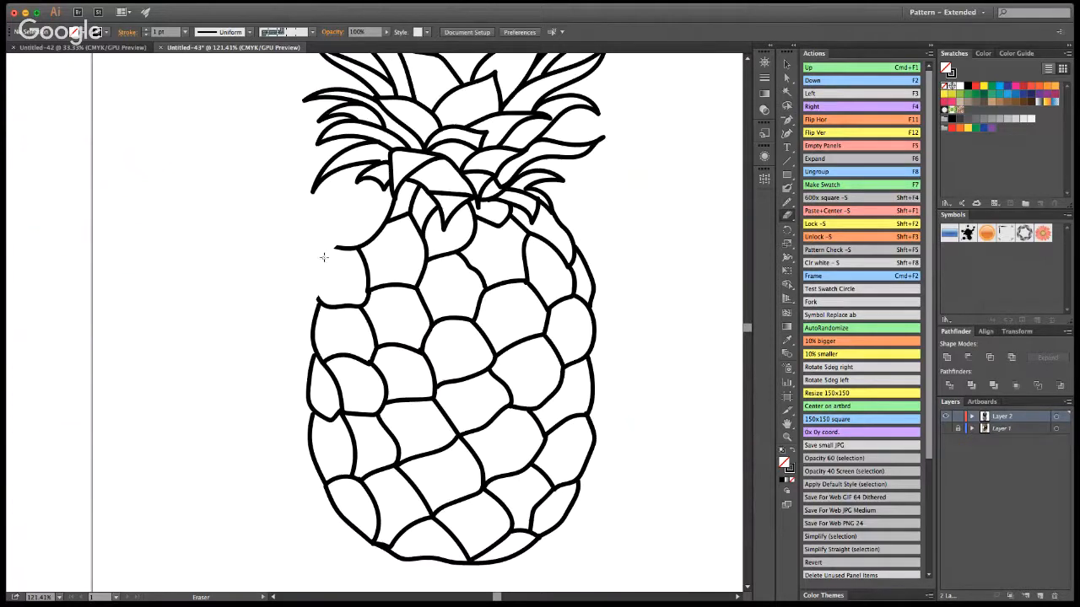
Redraw the missing outer outline of the two upper segments on the body's left side with one curved Blob Brush stroke.
left_click(788, 187)
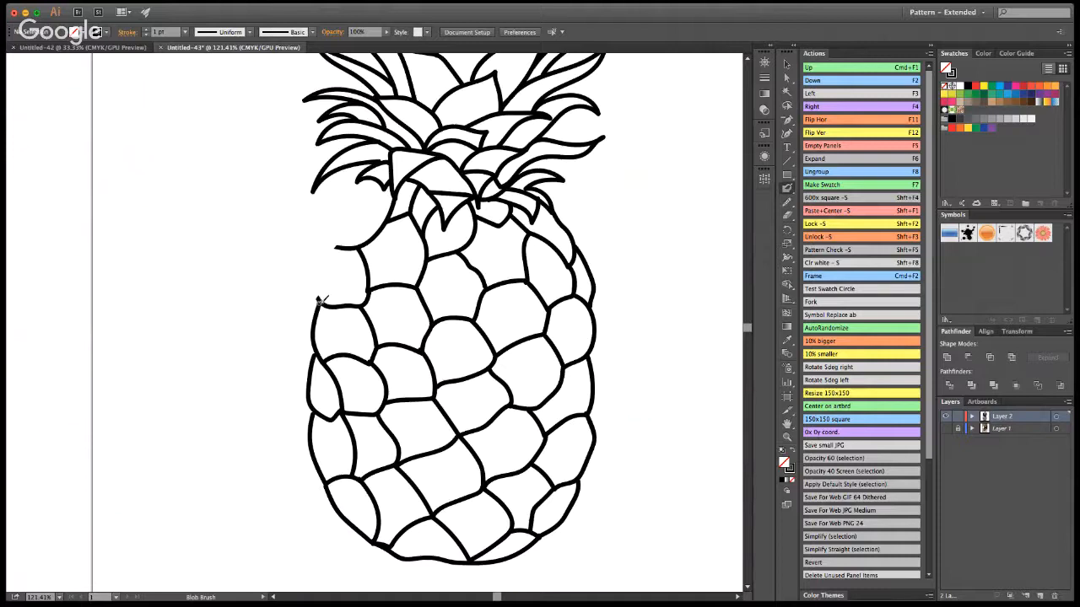
mouse_move(321, 301)
left_mouse_down()
mouse_move(320, 260)
mouse_move(392, 184)
left_mouse_up()
double_click(786, 436)
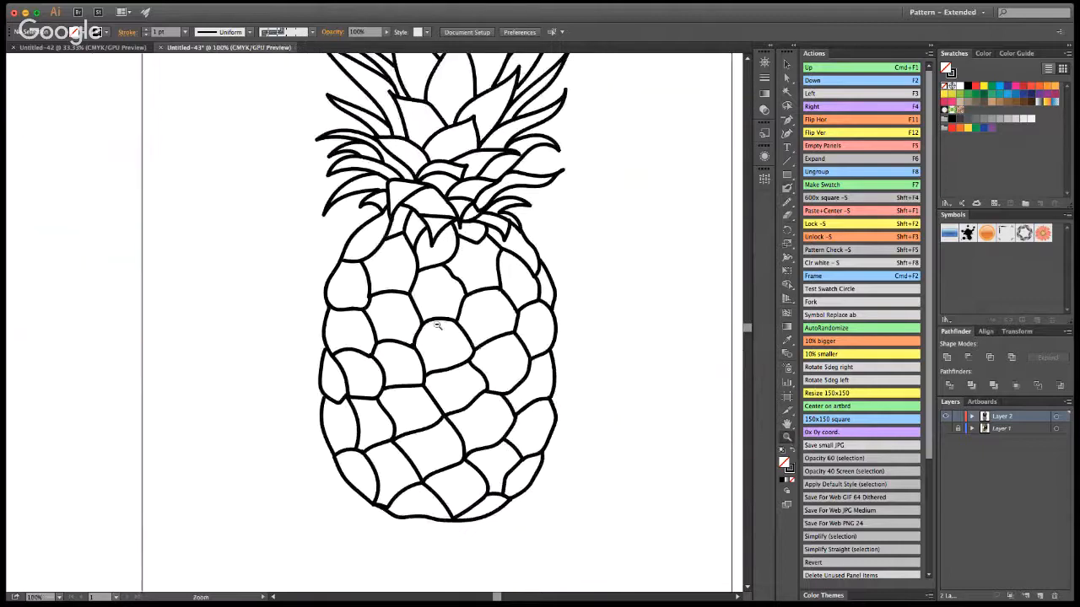
left_click(439, 342, "alt")
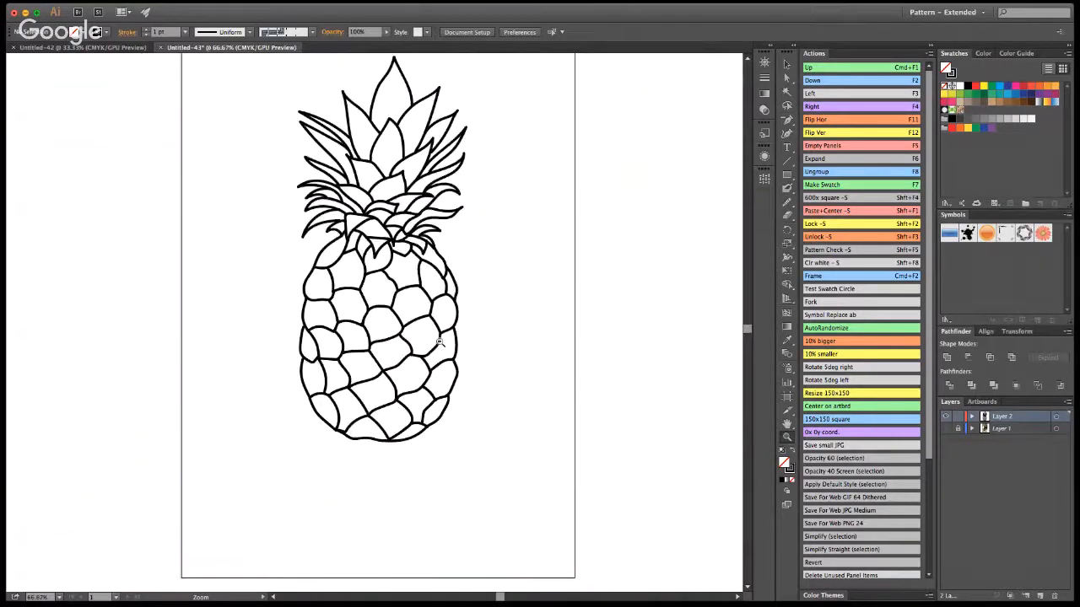
left_click(377, 320, "alt")
left_click(377, 320, "alt")
left_click(376, 317)
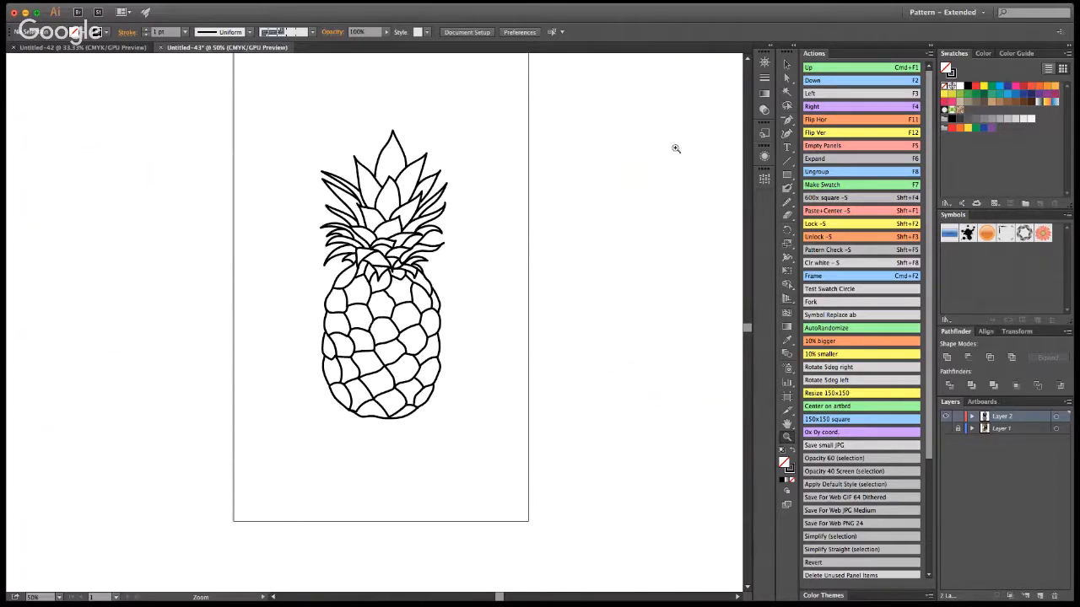
Show Layer 1's photo again and draw small teardrop-shaped spikes in four upper segments, from the left shoulder to the body's centre.
left_click(788, 64)
left_click(946, 429)
key("z")
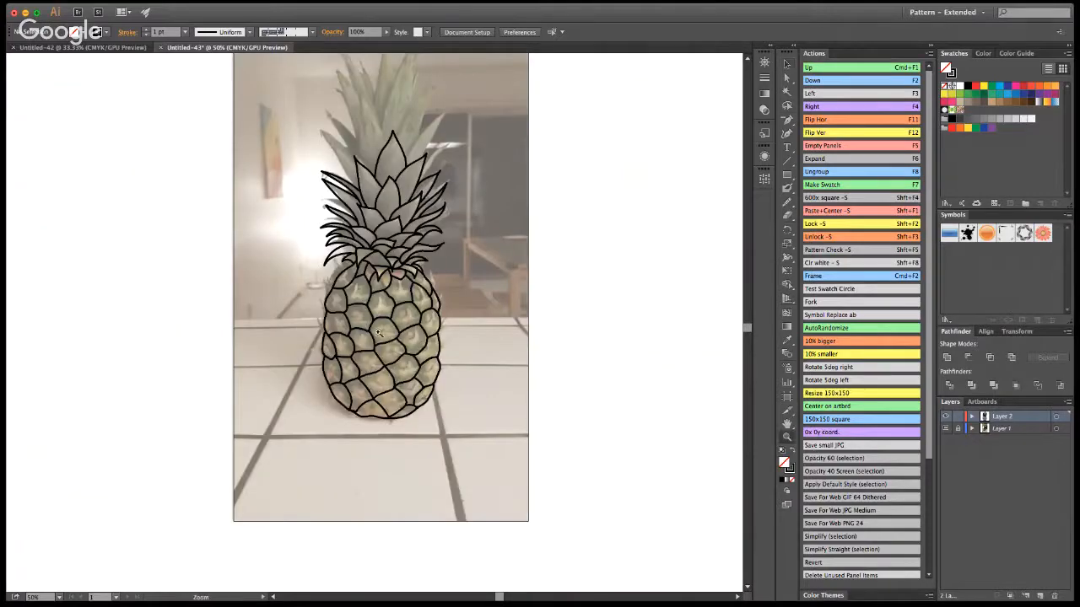
left_click_drag(370, 308, 541, 315)
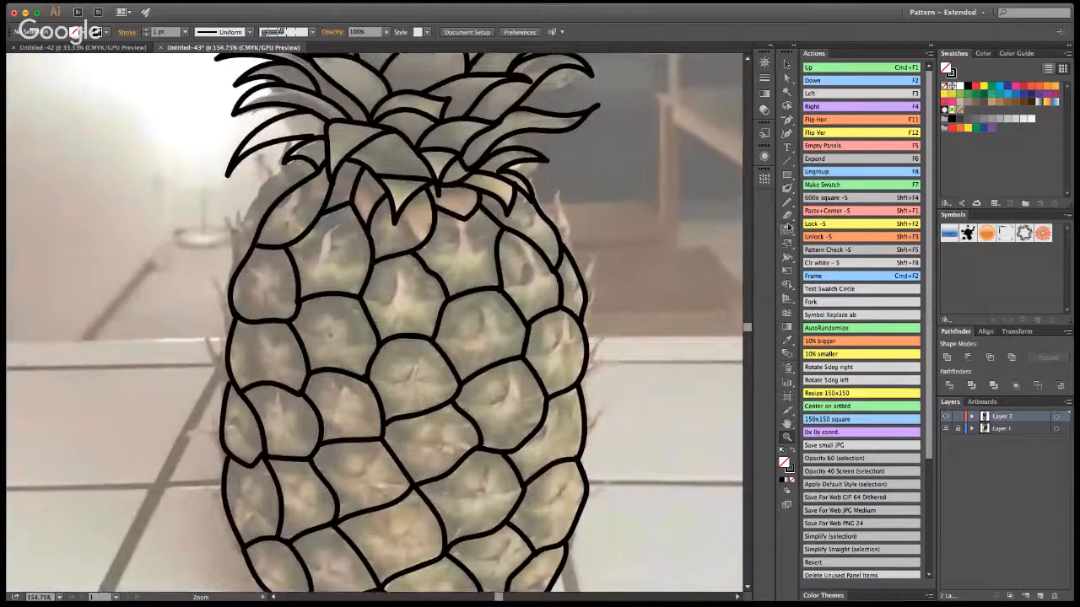
left_click(787, 187)
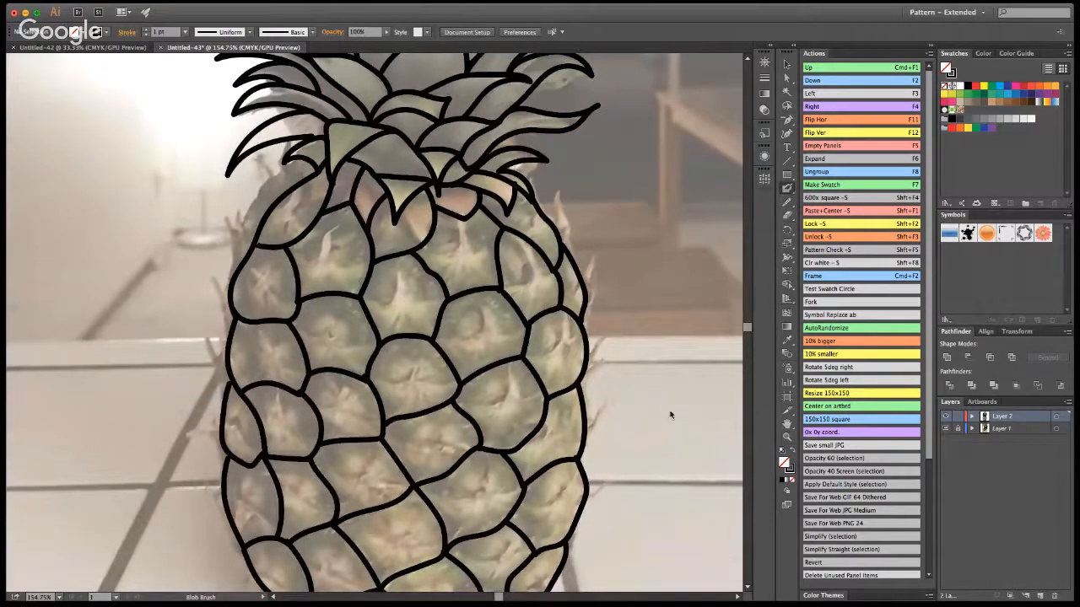
mouse_move(288, 207)
left_mouse_down()
mouse_move(300, 197)
mouse_move(297, 224)
mouse_move(282, 221)
mouse_move(285, 202)
left_mouse_up()
mouse_move(311, 262)
left_mouse_down()
mouse_move(340, 224)
mouse_move(344, 264)
mouse_move(325, 276)
mouse_move(313, 253)
left_mouse_up()
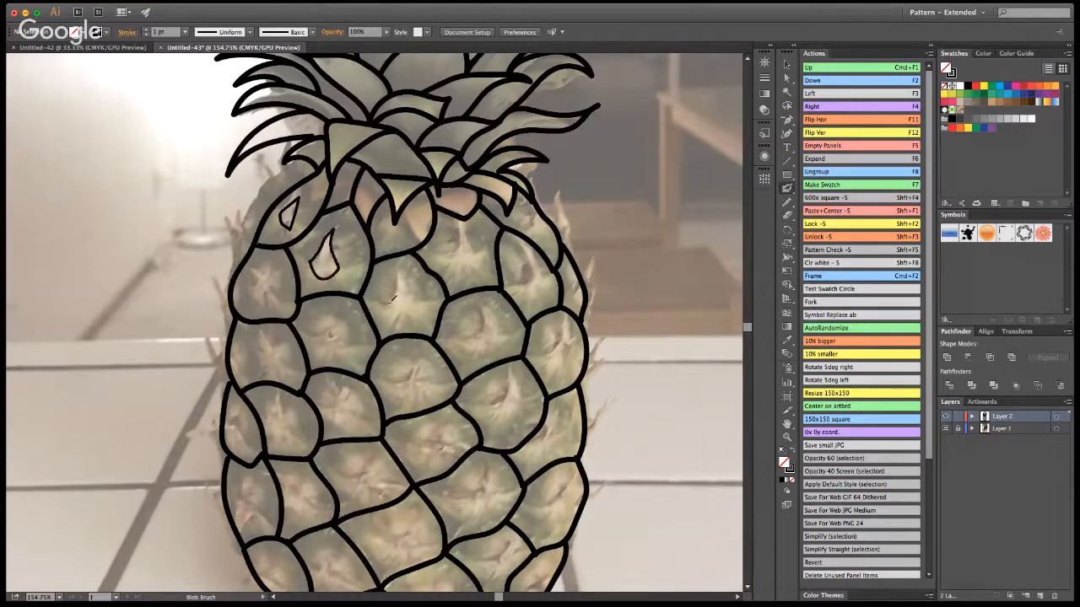
mouse_move(390, 297)
left_mouse_down()
mouse_move(413, 291)
mouse_move(423, 304)
mouse_move(393, 310)
left_mouse_up()
mouse_move(257, 284)
left_mouse_down()
mouse_move(273, 263)
mouse_move(271, 296)
mouse_move(257, 291)
left_mouse_up()
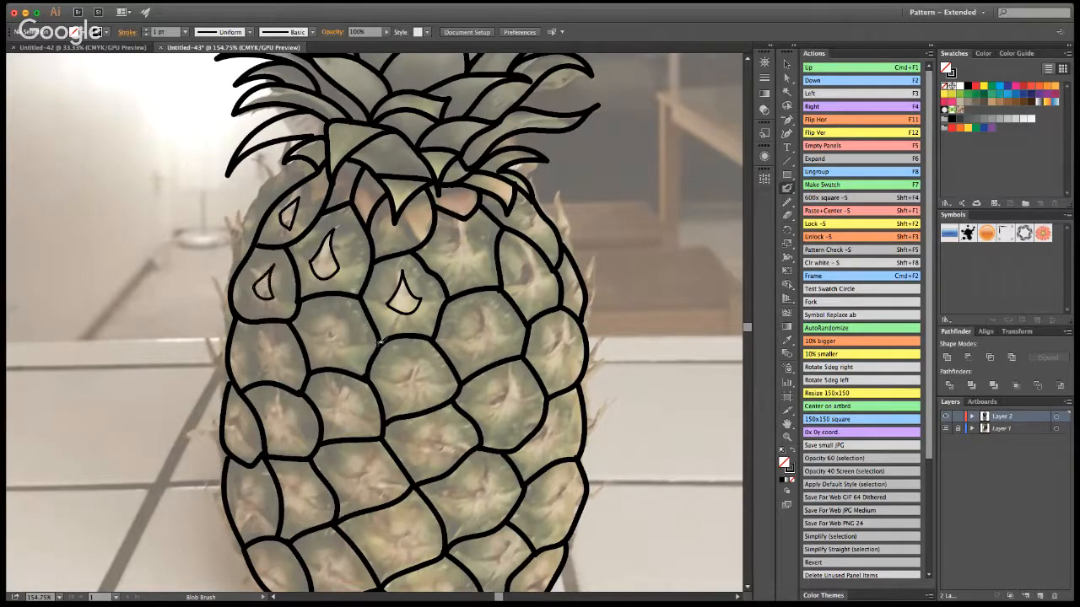
Draw six more small pointed spikes in the upper-half segments, from left of centre across to the right edge.
mouse_move(317, 331)
left_mouse_down()
mouse_move(334, 312)
mouse_move(343, 344)
mouse_move(322, 339)
left_mouse_up()
mouse_move(469, 339)
left_mouse_down()
mouse_move(480, 316)
mouse_move(498, 339)
mouse_move(476, 350)
mouse_move(469, 338)
left_mouse_up()
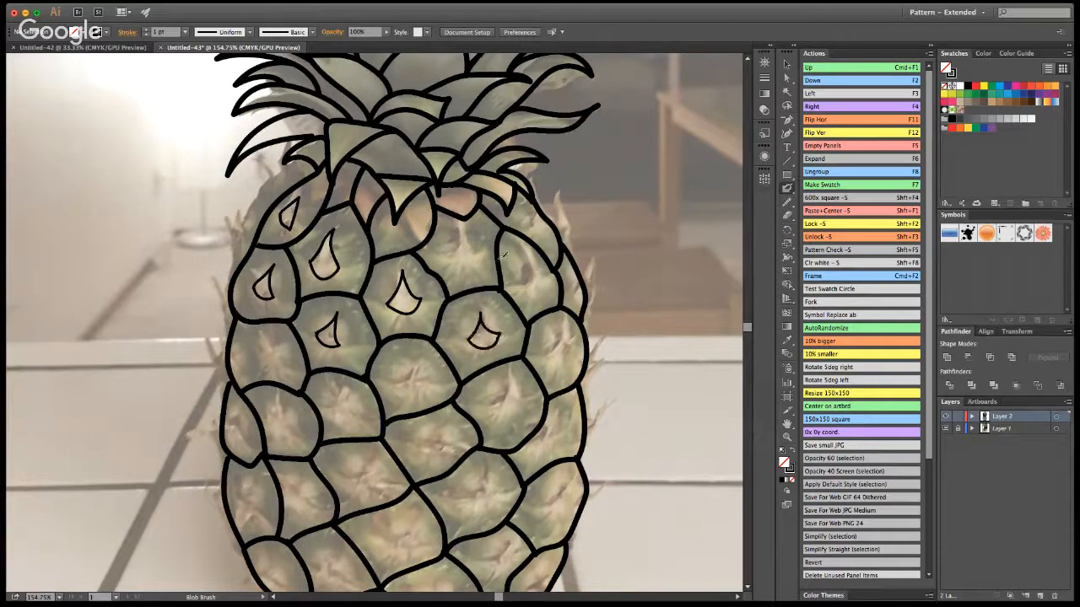
mouse_move(456, 256)
left_mouse_down()
mouse_move(462, 223)
mouse_move(480, 245)
mouse_move(471, 263)
mouse_move(453, 258)
left_mouse_up()
mouse_move(520, 277)
left_mouse_down()
mouse_move(540, 264)
mouse_move(548, 275)
mouse_move(520, 285)
mouse_move(518, 275)
left_mouse_up()
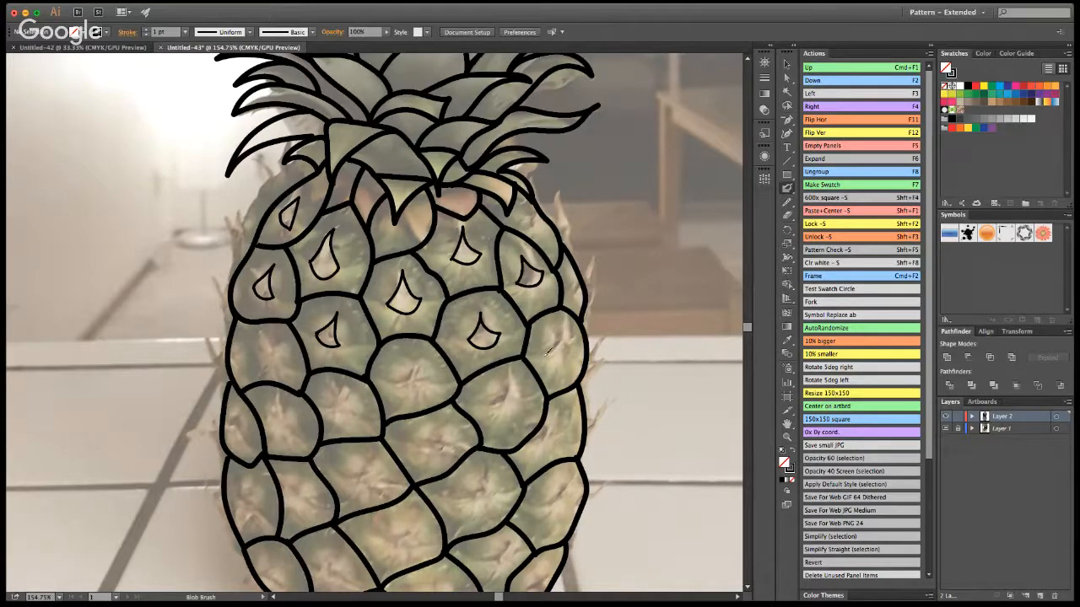
mouse_move(553, 352)
left_mouse_down()
mouse_move(559, 333)
mouse_move(582, 345)
mouse_move(555, 361)
mouse_move(548, 351)
left_mouse_up()
mouse_move(399, 378)
left_mouse_down()
mouse_move(423, 356)
mouse_move(429, 378)
mouse_move(410, 395)
mouse_move(398, 379)
left_mouse_up()
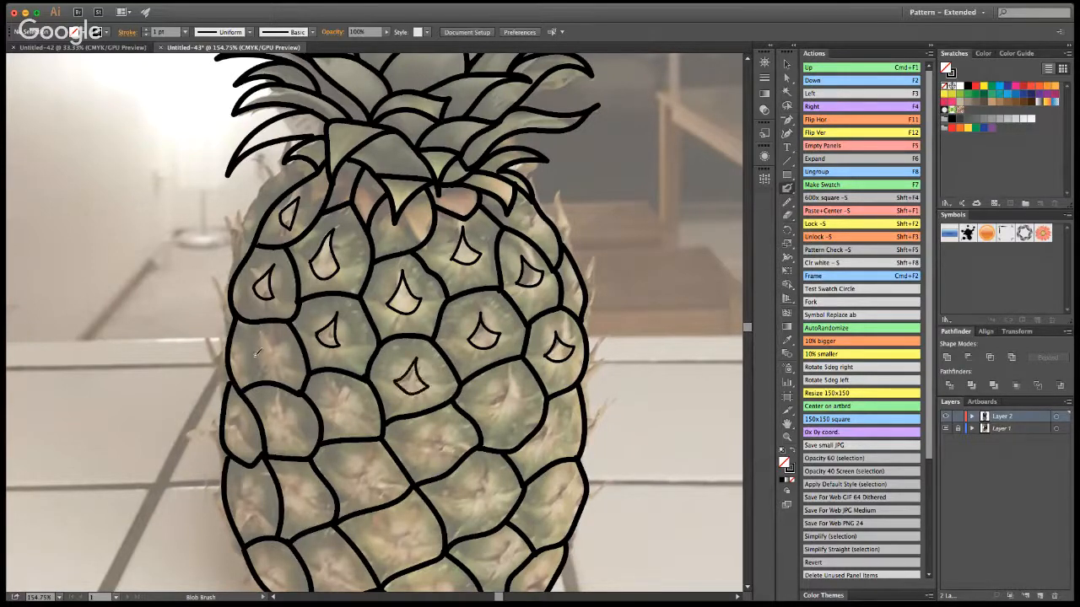
Draw eight pointed spikes in the segments across the body's middle, from the left edge to the right edge.
mouse_move(253, 352)
left_mouse_down()
mouse_move(266, 332)
mouse_move(277, 349)
mouse_move(261, 368)
mouse_move(251, 352)
left_mouse_up()
mouse_move(276, 415)
left_mouse_down()
mouse_move(282, 395)
mouse_move(297, 422)
mouse_move(285, 435)
mouse_move(285, 415)
left_mouse_up()
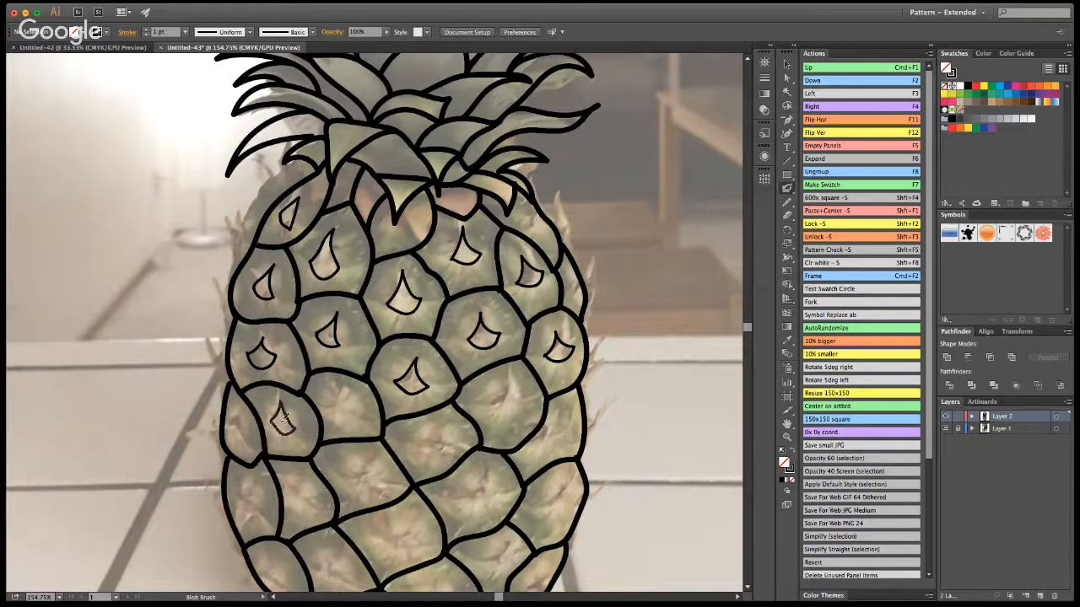
mouse_move(363, 460)
left_mouse_down()
mouse_move(372, 479)
mouse_move(346, 485)
mouse_move(352, 464)
left_mouse_up()
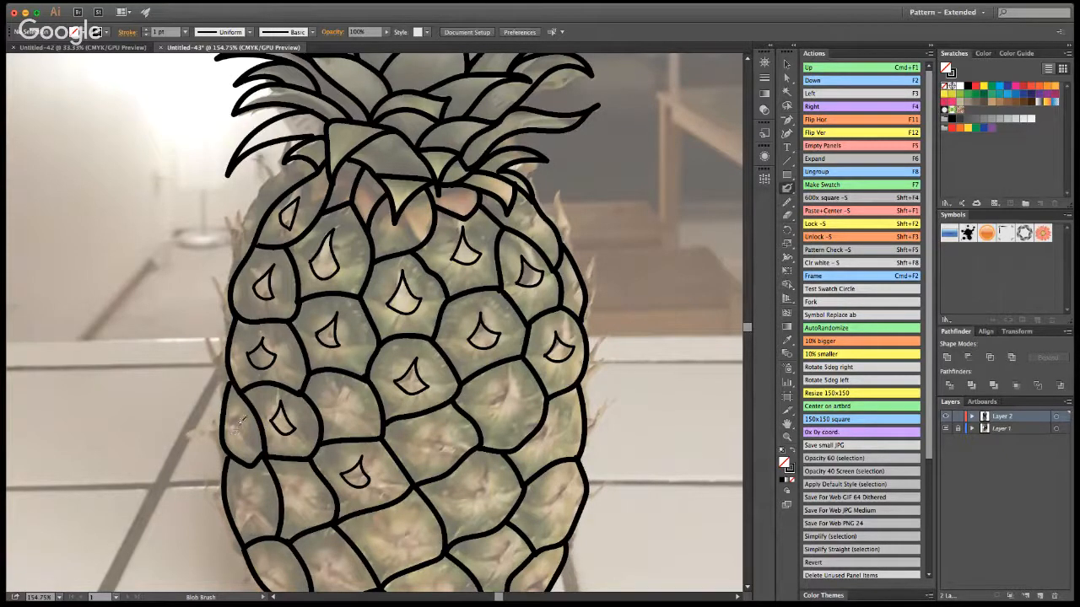
mouse_move(239, 419)
left_mouse_down()
mouse_move(239, 440)
mouse_move(253, 426)
mouse_move(236, 416)
left_mouse_up()
mouse_move(481, 492)
left_mouse_down()
mouse_move(478, 474)
mouse_move(497, 494)
mouse_move(476, 508)
mouse_move(461, 497)
mouse_move(479, 473)
left_mouse_up()
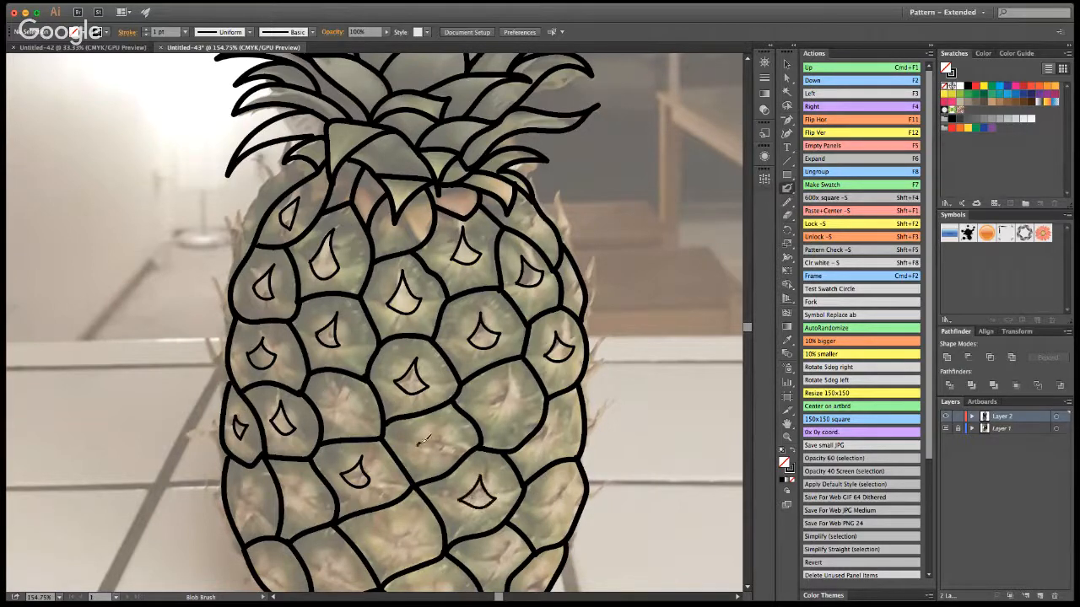
mouse_move(424, 440)
left_mouse_down()
mouse_move(444, 439)
mouse_move(422, 445)
left_mouse_up()
mouse_move(551, 444)
left_mouse_down()
mouse_move(560, 411)
mouse_move(573, 432)
mouse_move(548, 445)
left_mouse_up()
mouse_move(496, 403)
left_mouse_down()
mouse_move(510, 384)
mouse_move(524, 399)
mouse_move(508, 414)
mouse_move(494, 408)
left_mouse_up()
Draw six pointed spikes in the lower body's segments, from the left edge through the middle to the lower right.
double_click(786, 437)
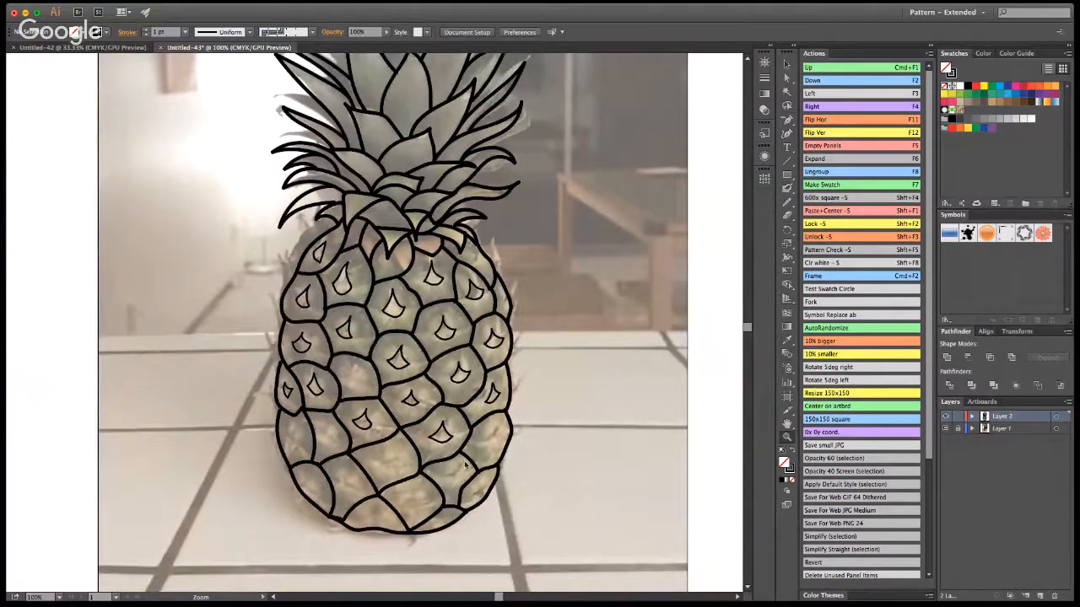
left_click_drag(408, 447, 431, 373)
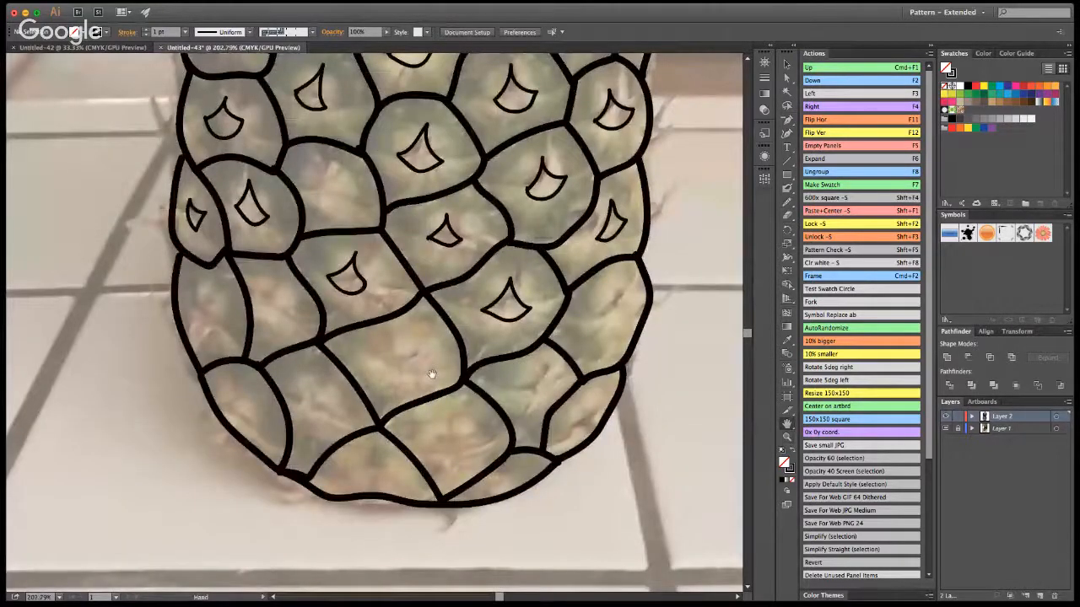
left_click(787, 189)
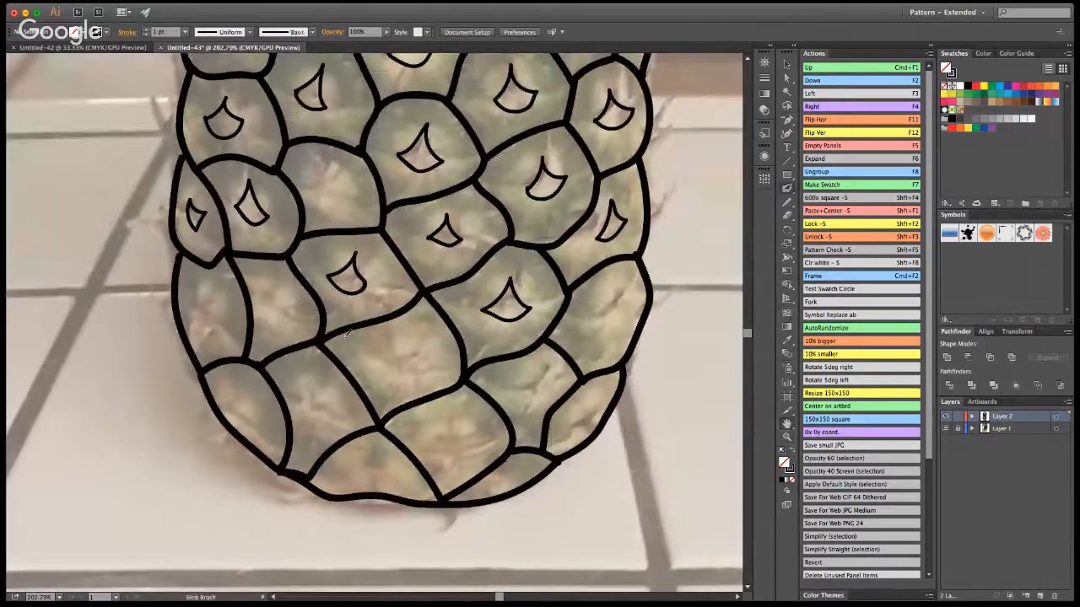
mouse_move(202, 305)
left_mouse_down()
mouse_move(214, 288)
mouse_move(228, 324)
mouse_move(199, 329)
mouse_move(202, 303)
left_mouse_up()
mouse_move(275, 306)
left_mouse_down()
mouse_move(297, 314)
mouse_move(288, 327)
mouse_move(271, 307)
left_mouse_up()
mouse_move(297, 403)
left_mouse_down()
mouse_move(320, 386)
mouse_move(335, 401)
mouse_move(300, 404)
left_mouse_up()
mouse_move(389, 356)
left_mouse_down()
mouse_move(405, 331)
mouse_move(418, 352)
mouse_move(388, 368)
mouse_move(391, 354)
left_mouse_up()
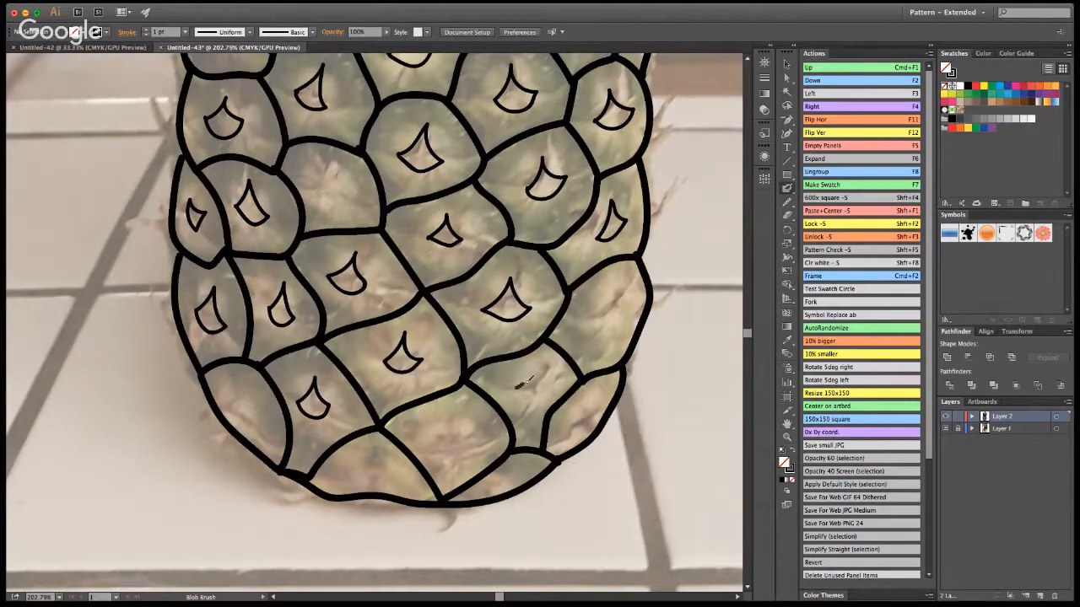
mouse_move(523, 384)
left_mouse_down()
mouse_move(534, 365)
mouse_move(550, 393)
mouse_move(524, 395)
mouse_move(516, 382)
left_mouse_up()
mouse_move(437, 443)
left_mouse_down()
mouse_move(462, 407)
mouse_move(475, 435)
mouse_move(440, 447)
left_mouse_up()
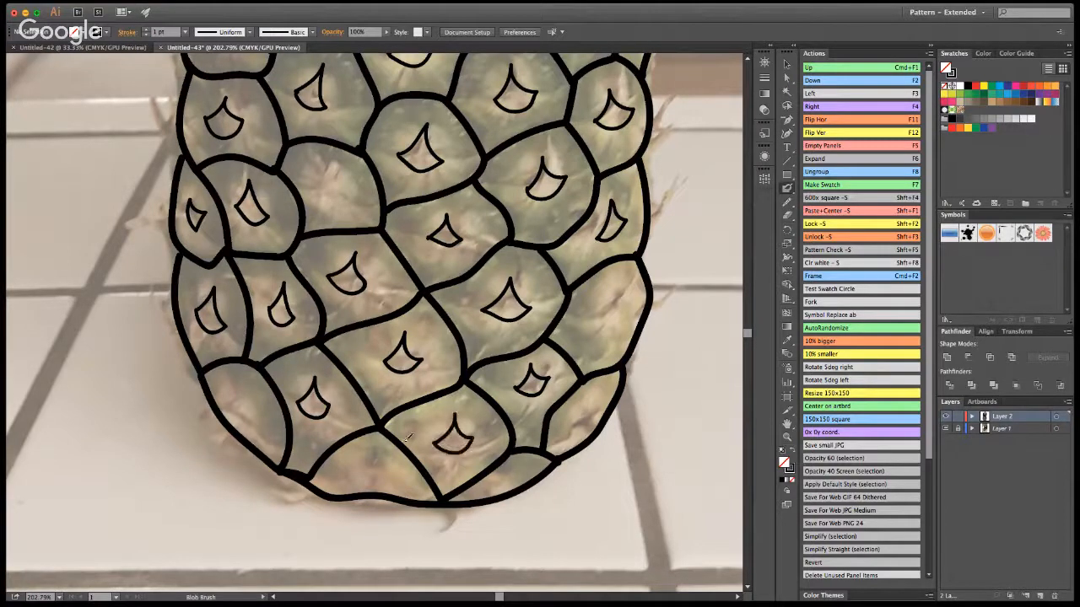
Draw narrow spikes in the segments along the pineapple's bottom edge and in the large segment at the lower right edge.
mouse_move(239, 393)
left_mouse_down()
mouse_move(262, 419)
mouse_move(264, 403)
mouse_move(239, 394)
left_mouse_up()
mouse_move(360, 475)
left_mouse_down()
mouse_move(386, 467)
mouse_move(359, 479)
left_mouse_up()
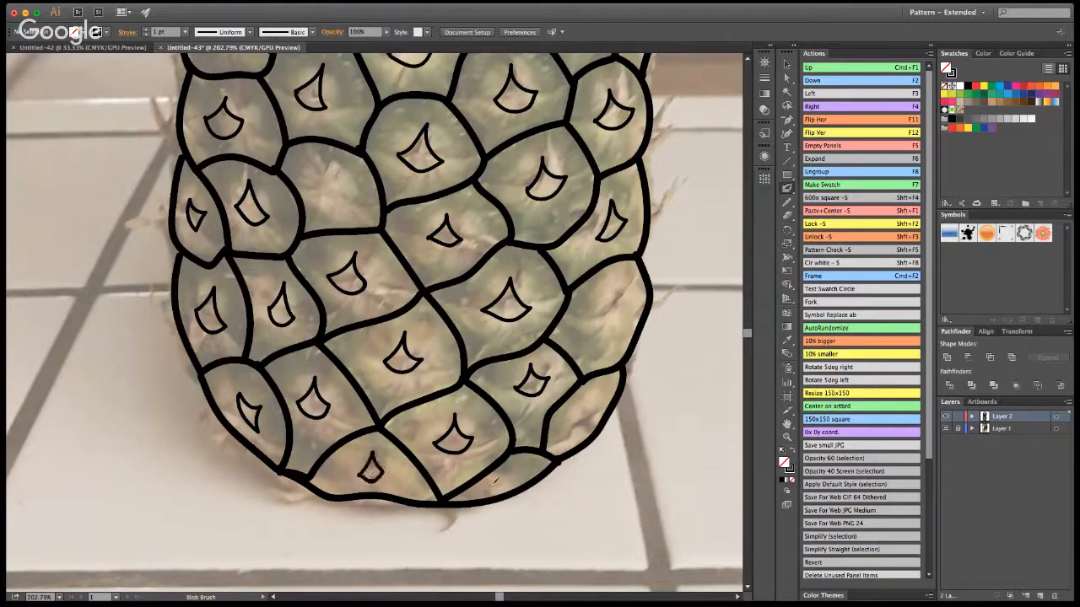
mouse_move(491, 484)
left_mouse_down()
mouse_move(515, 463)
mouse_move(491, 488)
left_mouse_up()
mouse_move(579, 422)
left_mouse_down()
mouse_move(596, 397)
mouse_move(576, 433)
left_mouse_up()
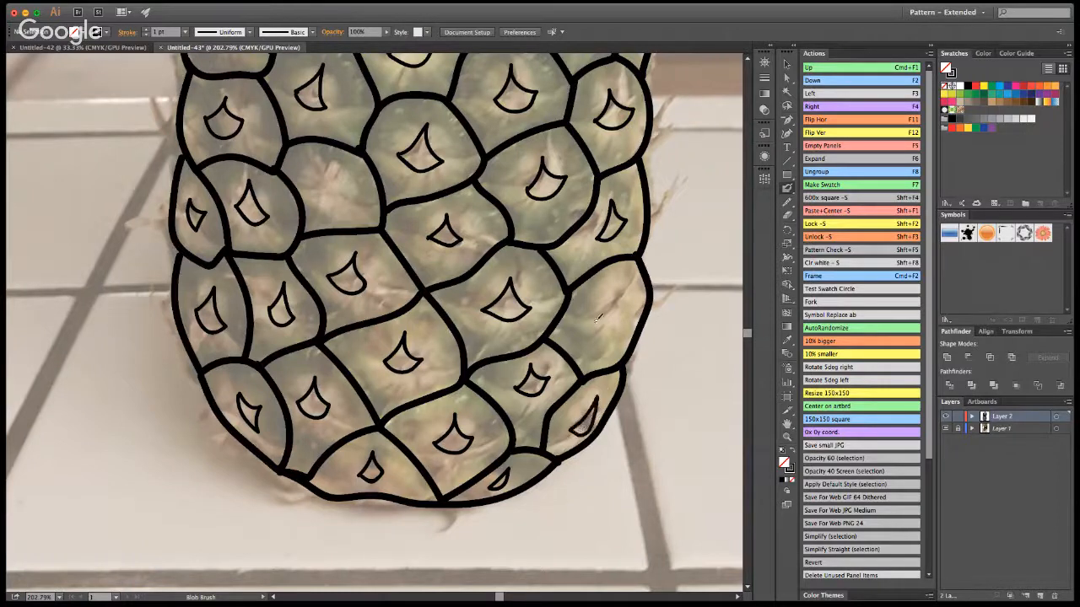
mouse_move(597, 319)
left_mouse_down()
mouse_move(612, 287)
mouse_move(625, 303)
mouse_move(608, 329)
mouse_move(594, 322)
left_mouse_up()
Hide Layer 1 and check the spikes on the whole pineapple line drawing.
double_click(786, 436)
left_click(409, 280, "alt")
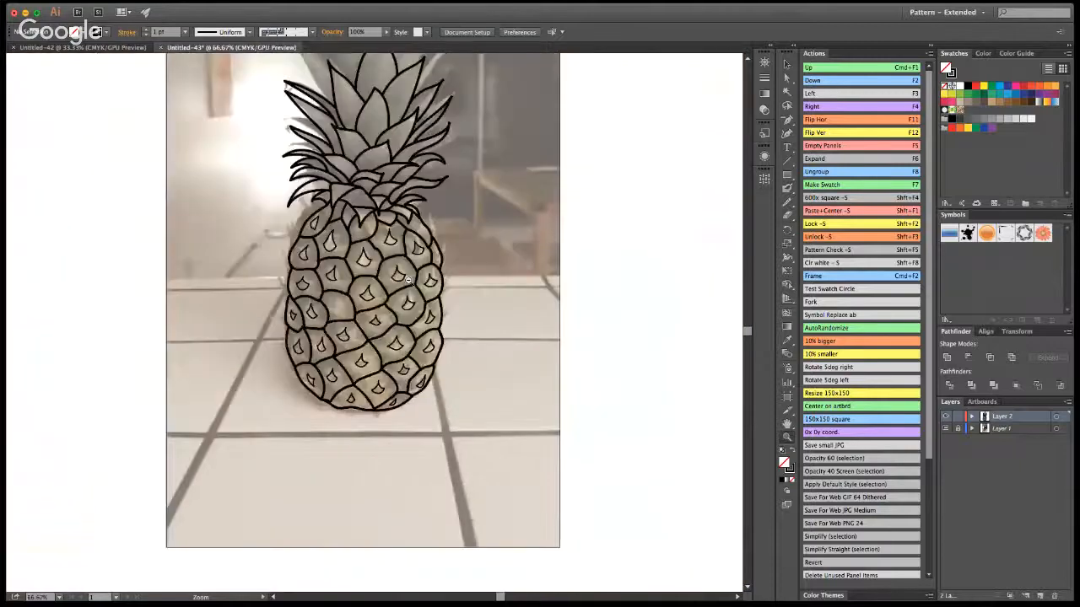
left_click(946, 428)
left_click(398, 357, "alt")
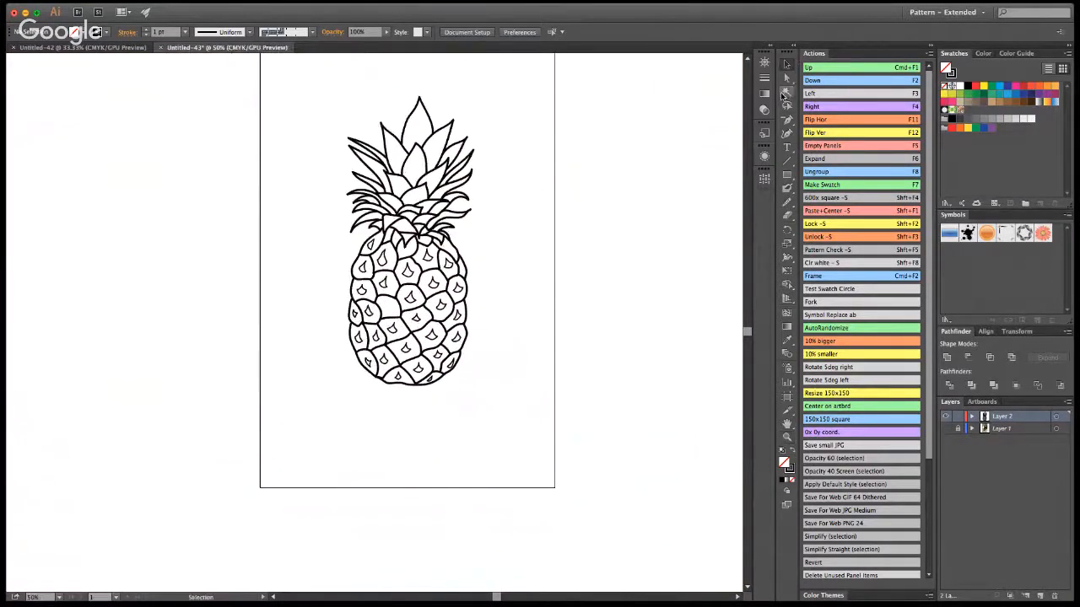
Using Layer 1's photo as reference, draw the missing spike in the empty segment left of the body's centre, and hide the layer again.
left_click(392, 314)
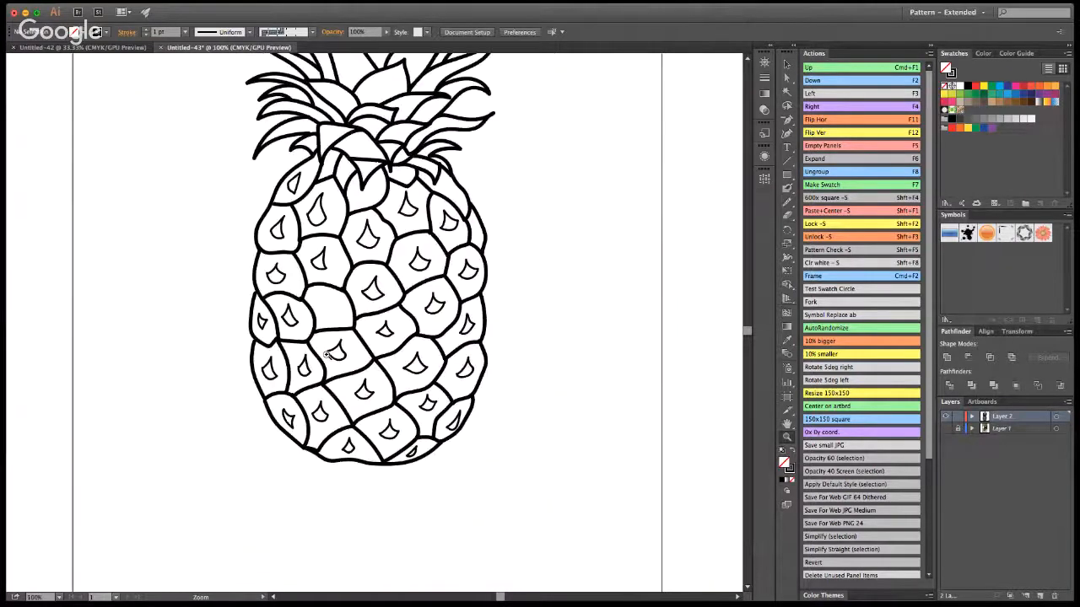
left_click(328, 355)
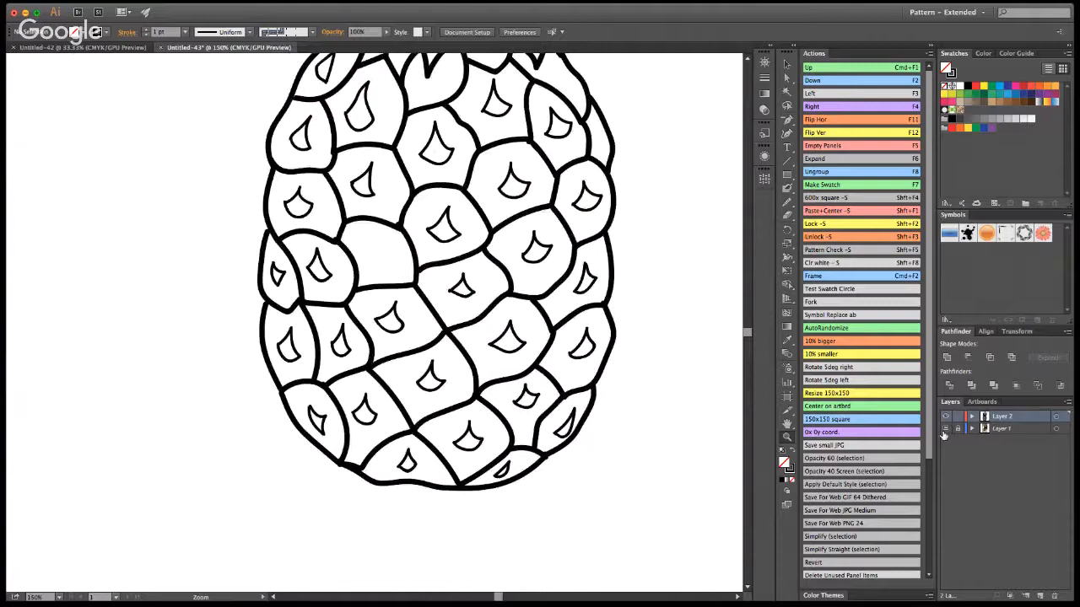
left_click(944, 428)
key("shift+b")
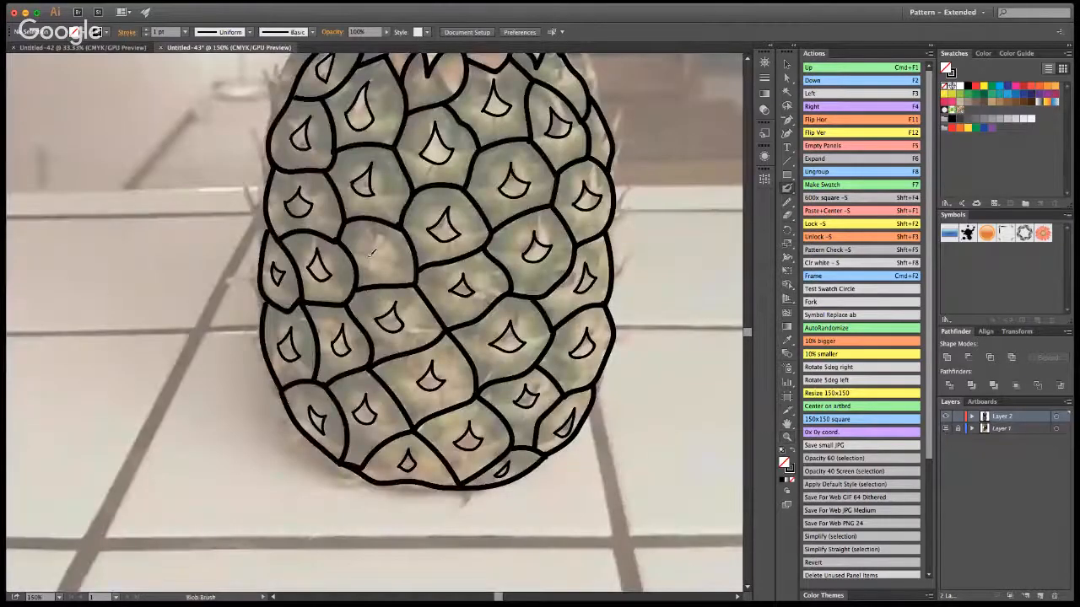
left_click_drag(372, 252, 373, 253)
left_click(945, 429)
Clean up the outlines and their junctions in the pineapple's lower body with the Eraser and Blob Brush.
key("z")
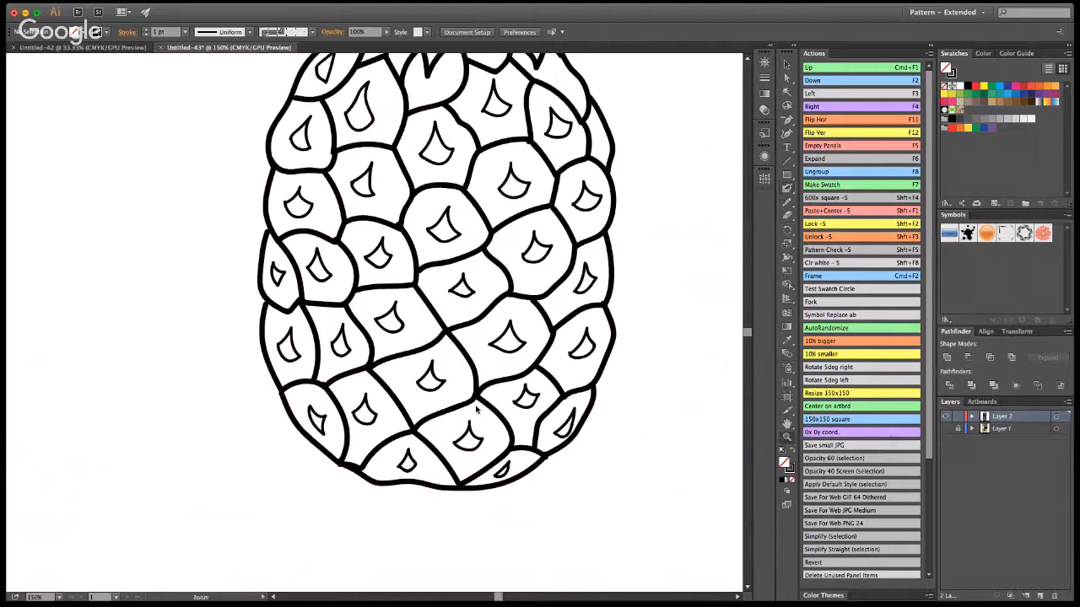
mouse_move(458, 420)
left_mouse_down()
mouse_move(442, 361)
mouse_move(560, 371)
left_mouse_up()
key("shift+e")
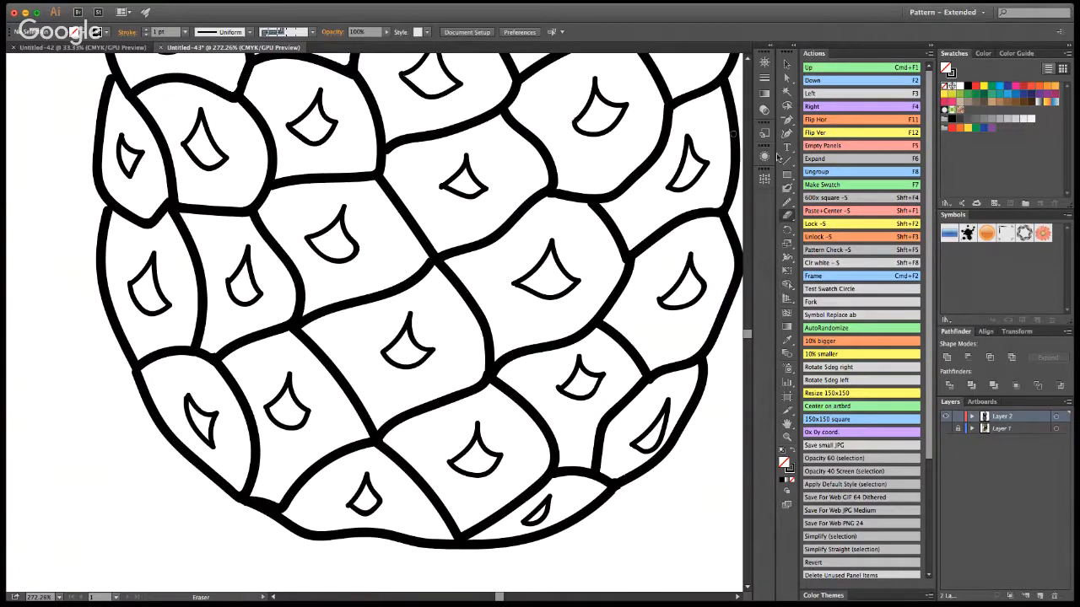
left_click(786, 188)
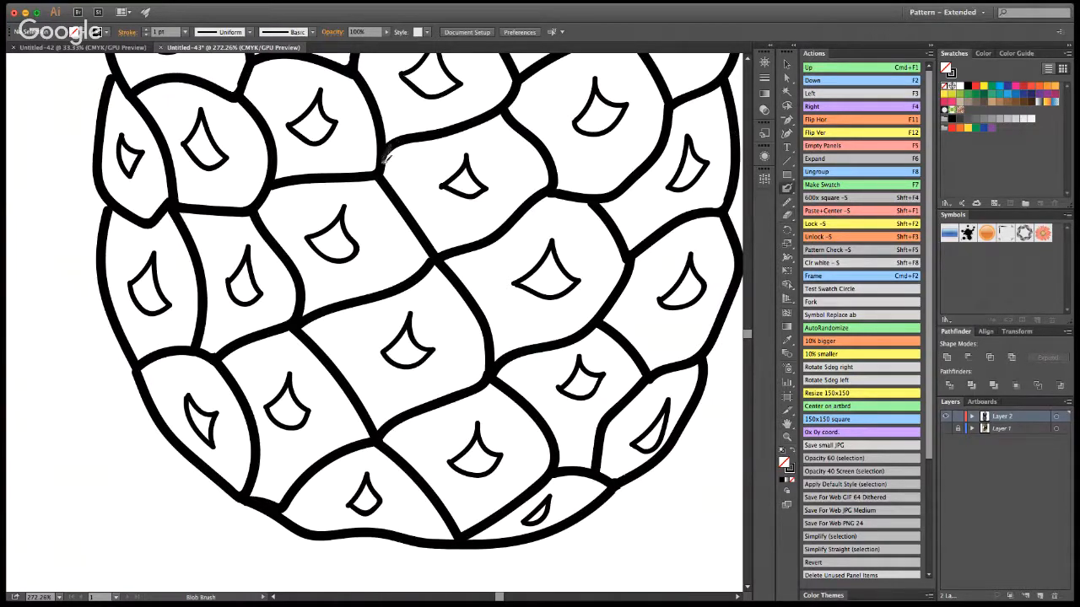
left_click(785, 215)
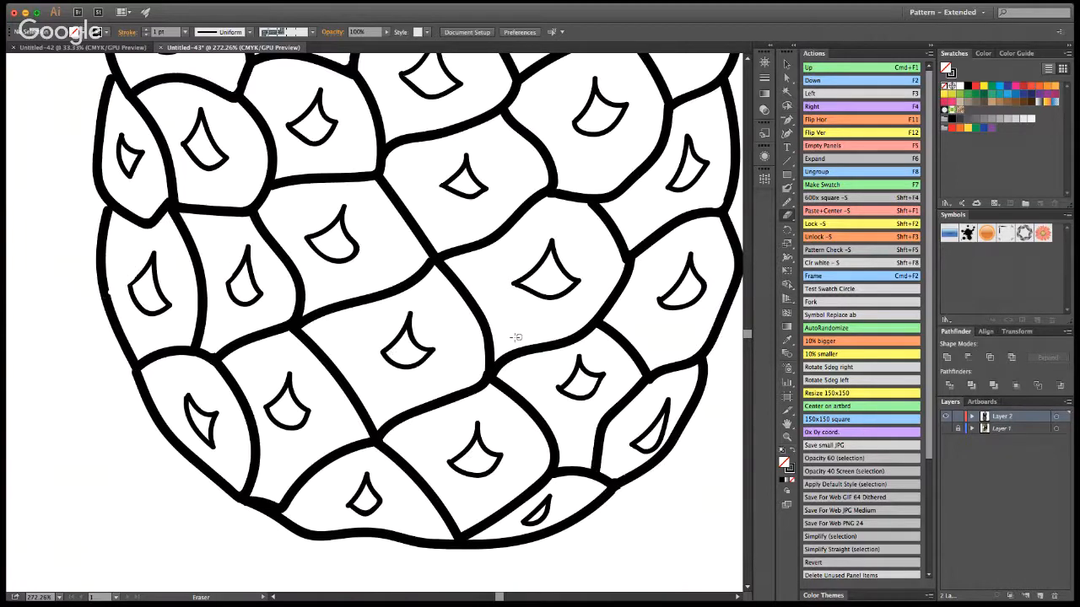
key("v")
key("shift+e")
left_click(787, 423)
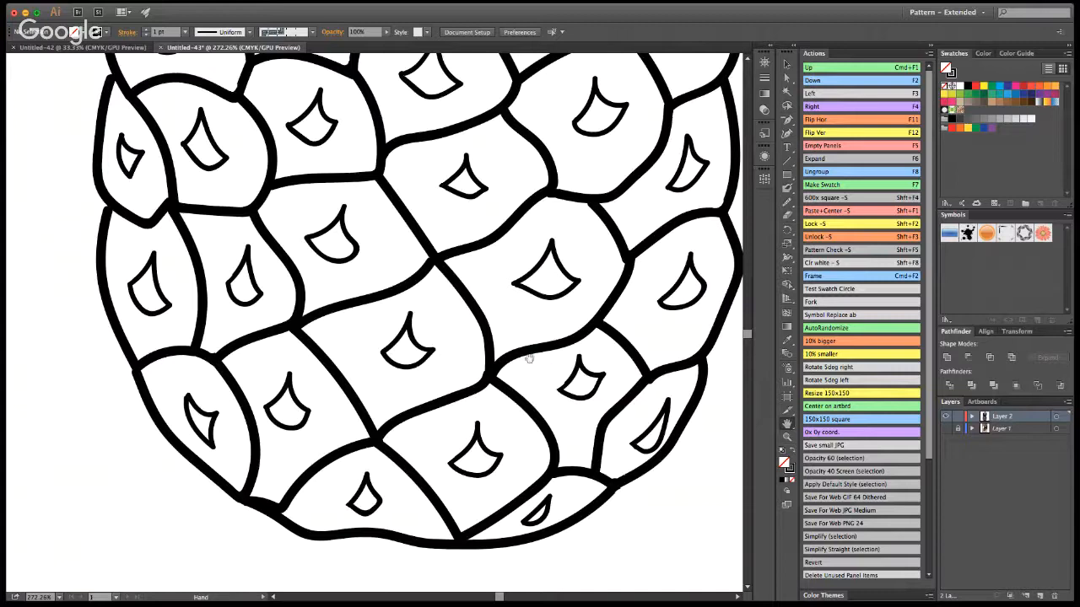
left_click(788, 188)
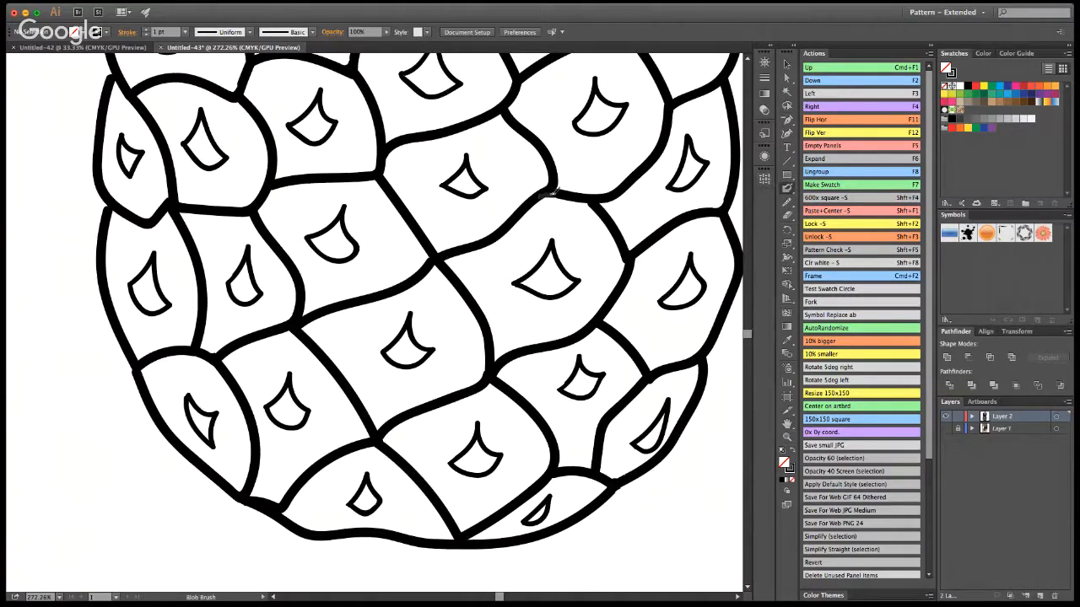
Touch up the rough outline edges and junctions across the pineapple's middle and upper body with the Blob Brush and Eraser.
left_click(788, 422)
left_click_drag(483, 320, 453, 401)
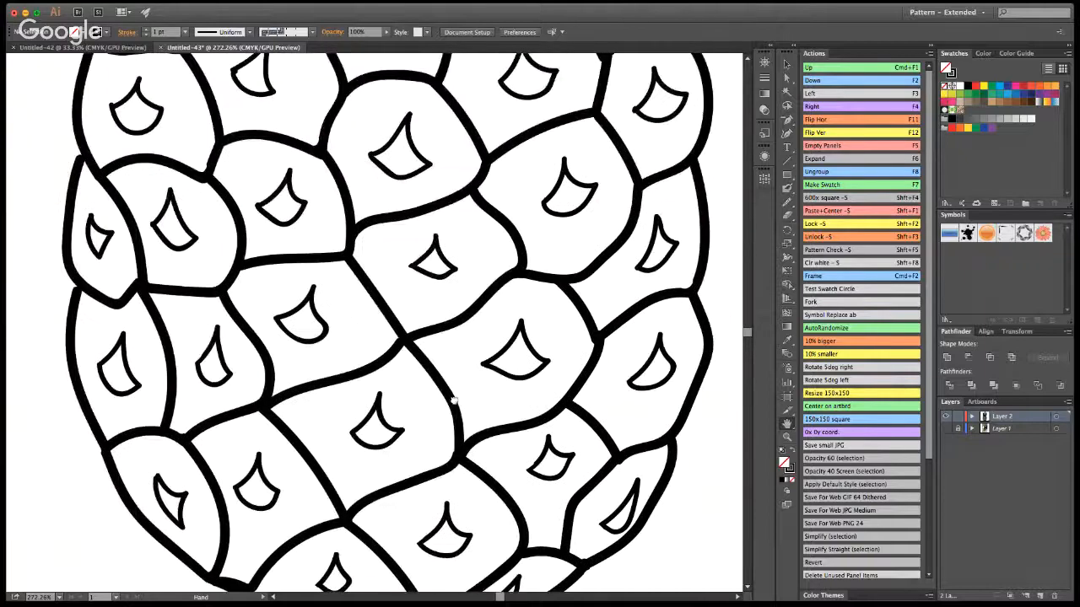
scroll(458, 349, "up", 5)
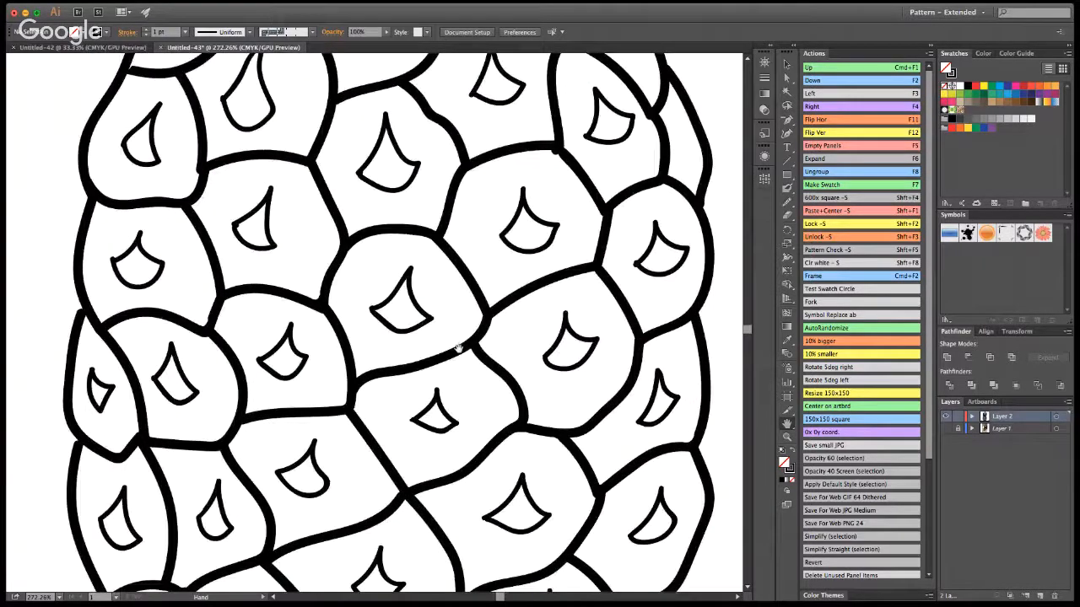
scroll(458, 349, "up", 1)
key("shift+b")
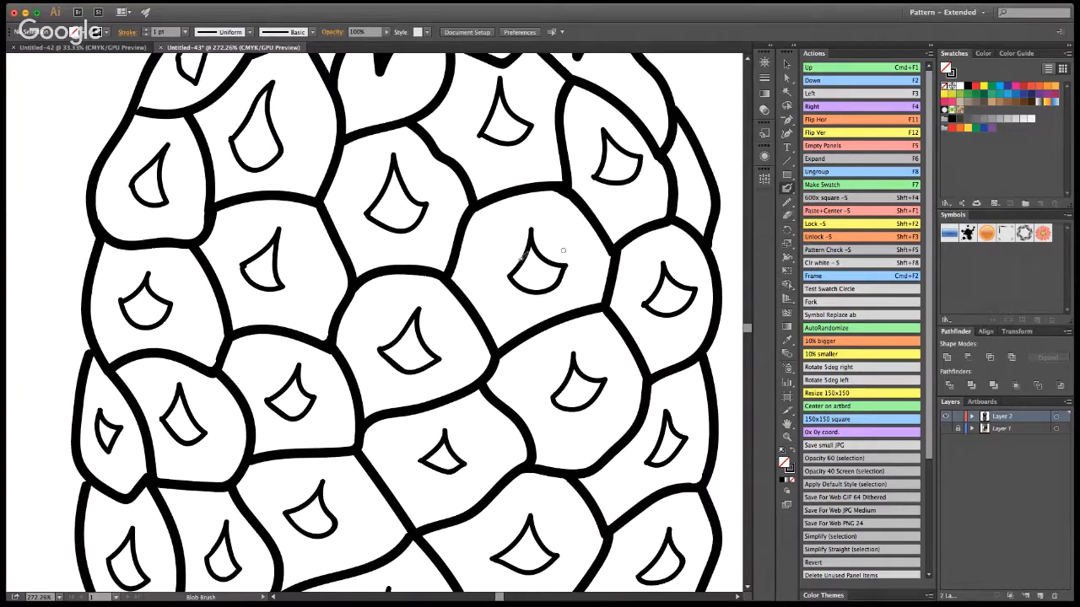
left_click(787, 425)
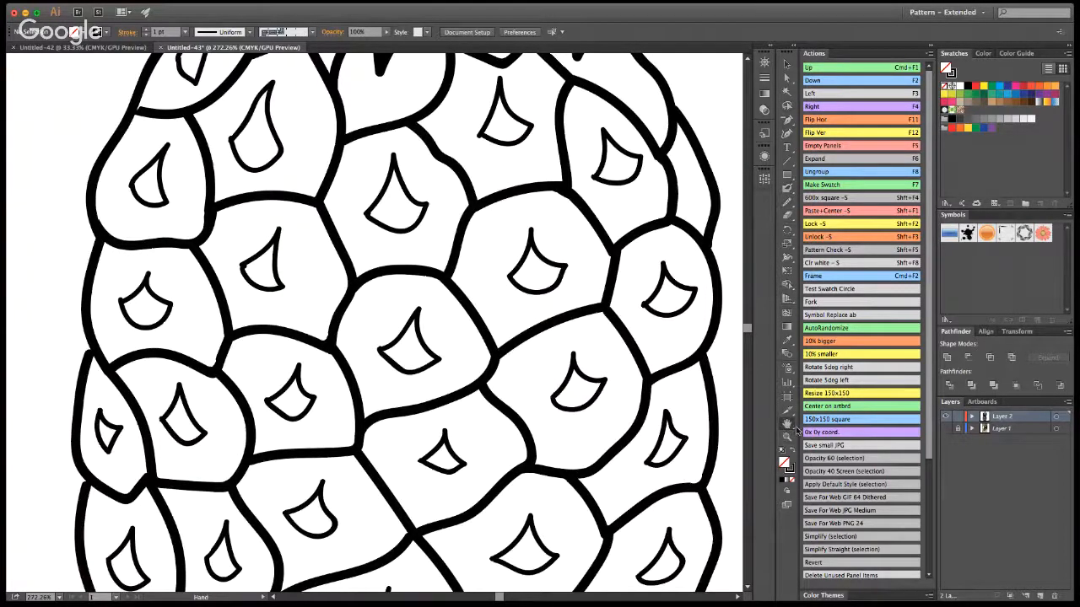
left_click_drag(471, 247, 464, 400)
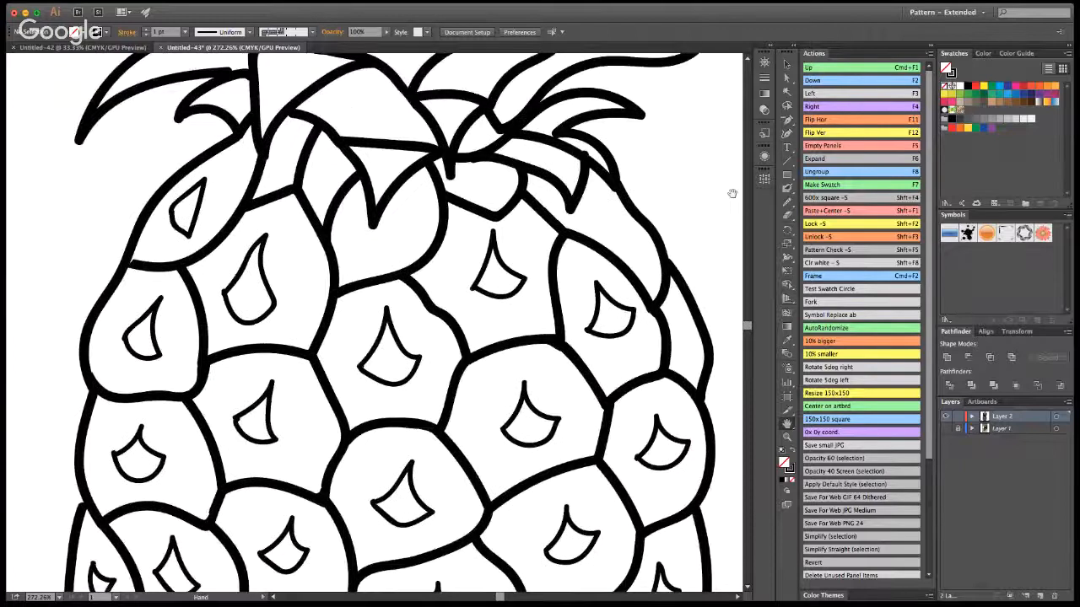
left_click(790, 213)
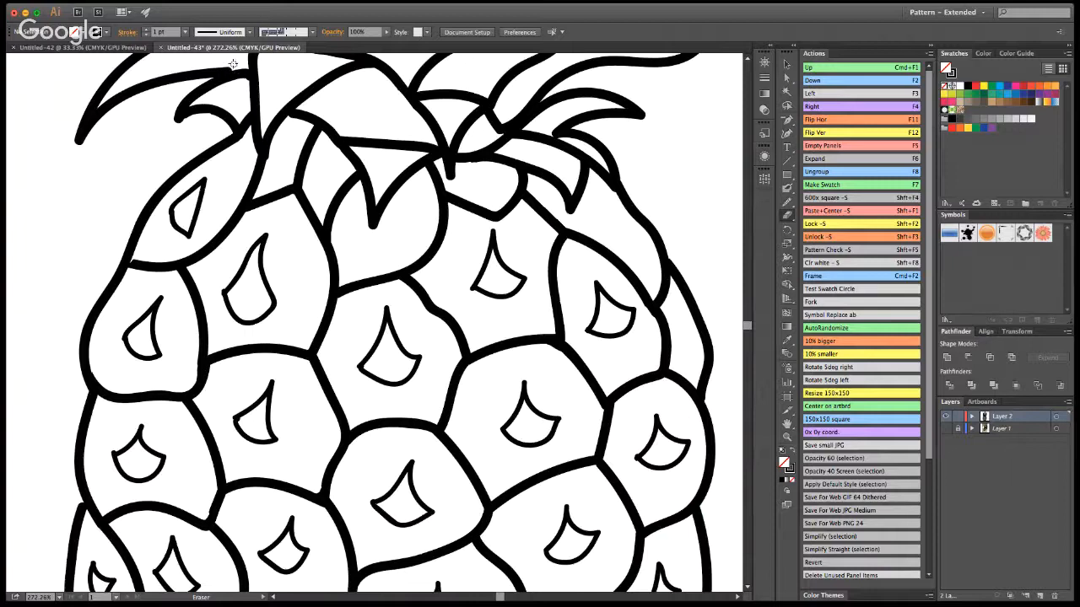
key("shift+b")
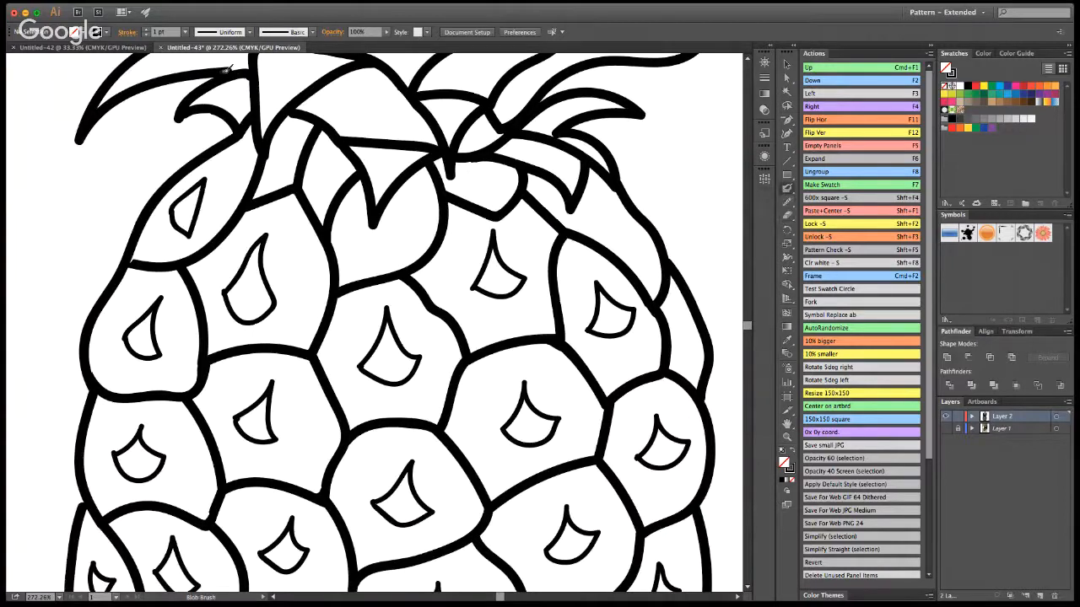
Select the line work and smooth the upper body's outlines with the Smooth tool at the left junction and along the upper right segment.
left_click(787, 202)
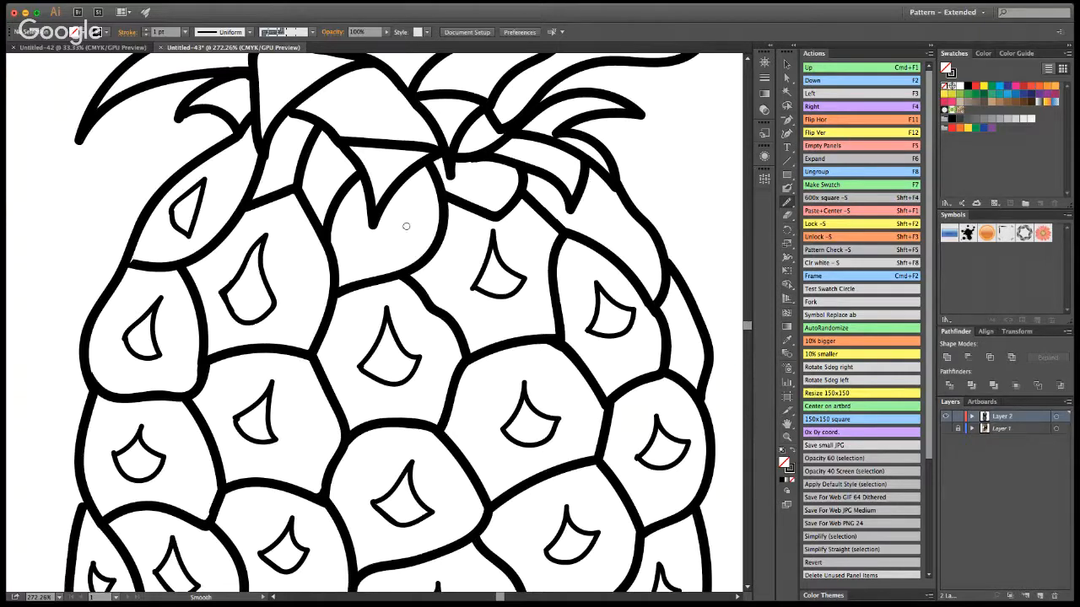
key("ctrl+a")
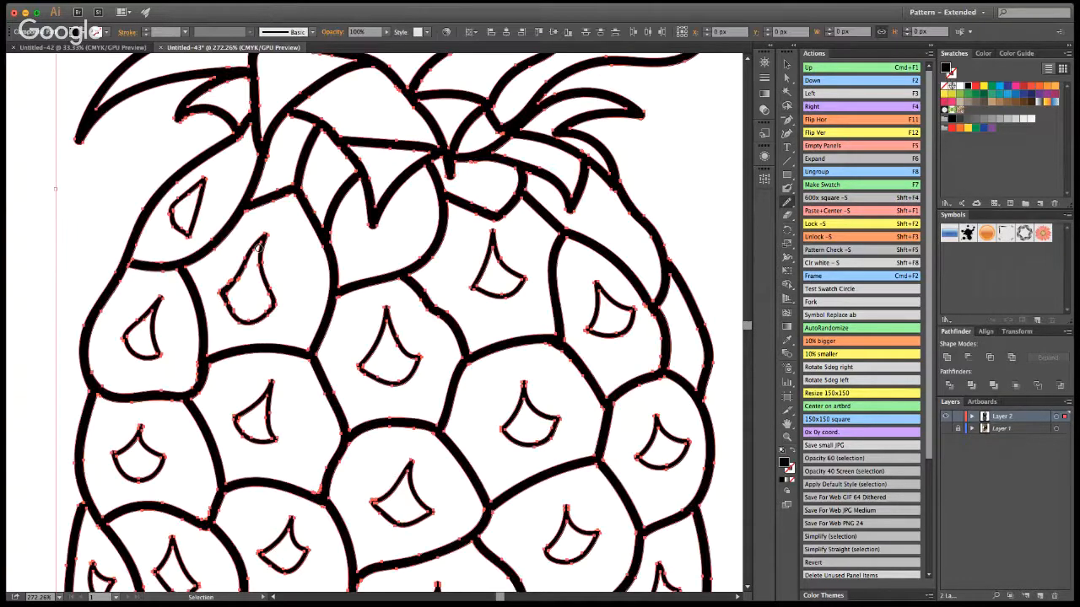
left_click(107, 454, "ctrl")
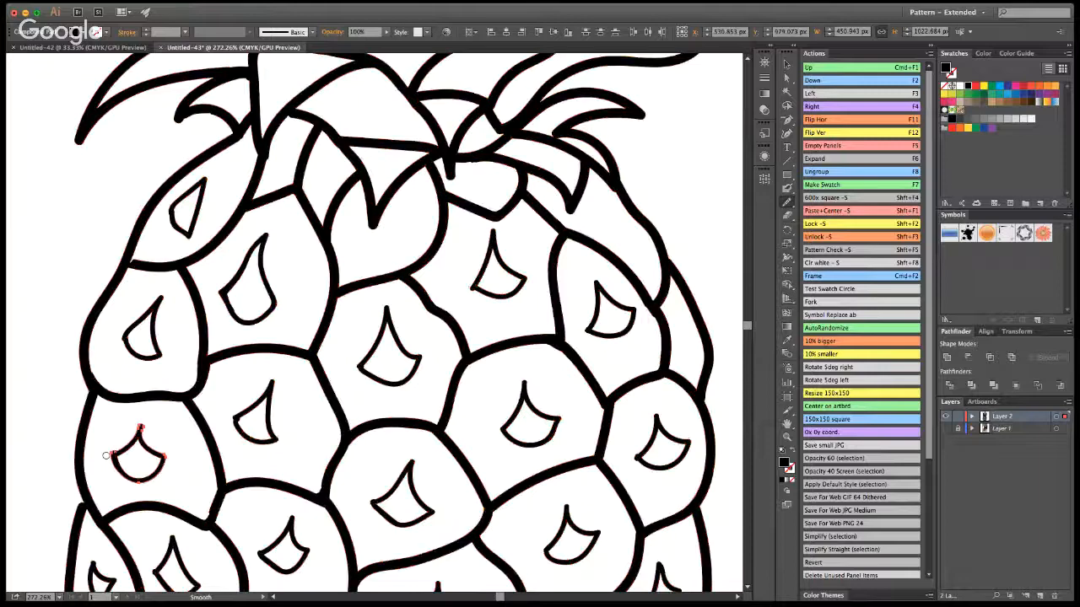
key("ctrl+a")
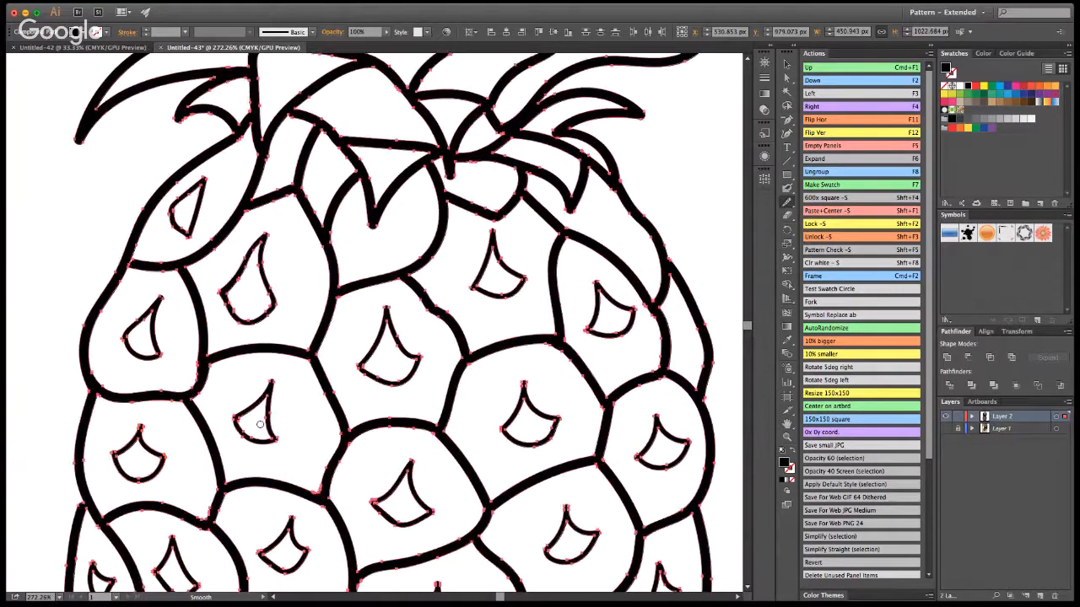
left_click_drag(200, 373, 189, 393)
key("ctrl+a")
mouse_move(651, 309)
left_mouse_down()
mouse_move(663, 342)
mouse_move(566, 339)
mouse_move(610, 365)
mouse_move(677, 348)
mouse_move(655, 316)
mouse_move(661, 363)
left_mouse_up()
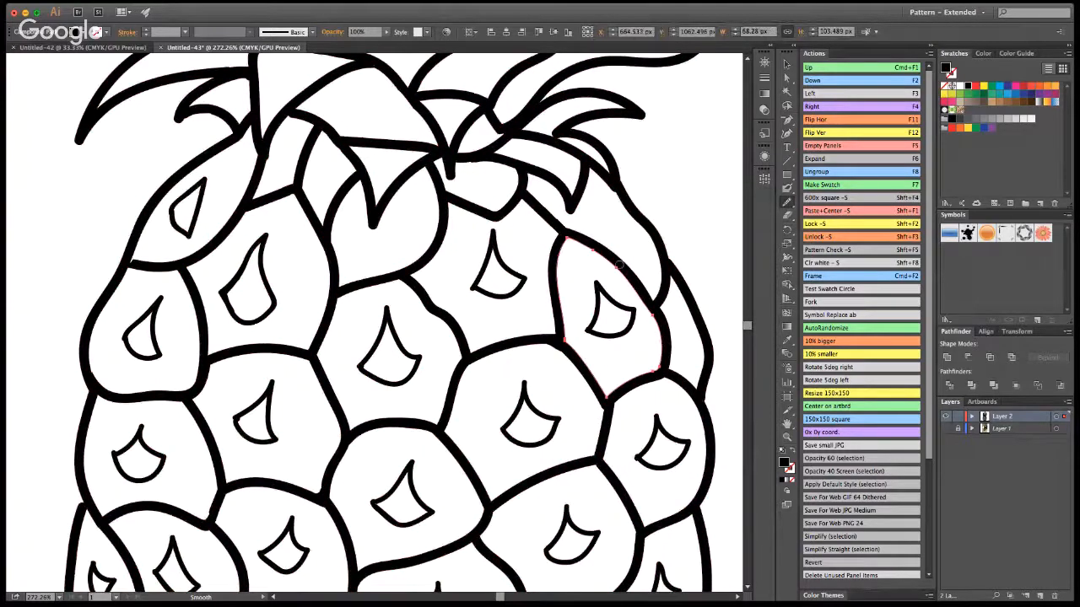
Select the whole pineapple drawing and rotate it slightly counterclockwise so it stands more upright, and deselect it.
left_click(786, 436)
left_click(355, 371, "alt")
left_click(360, 373, "alt")
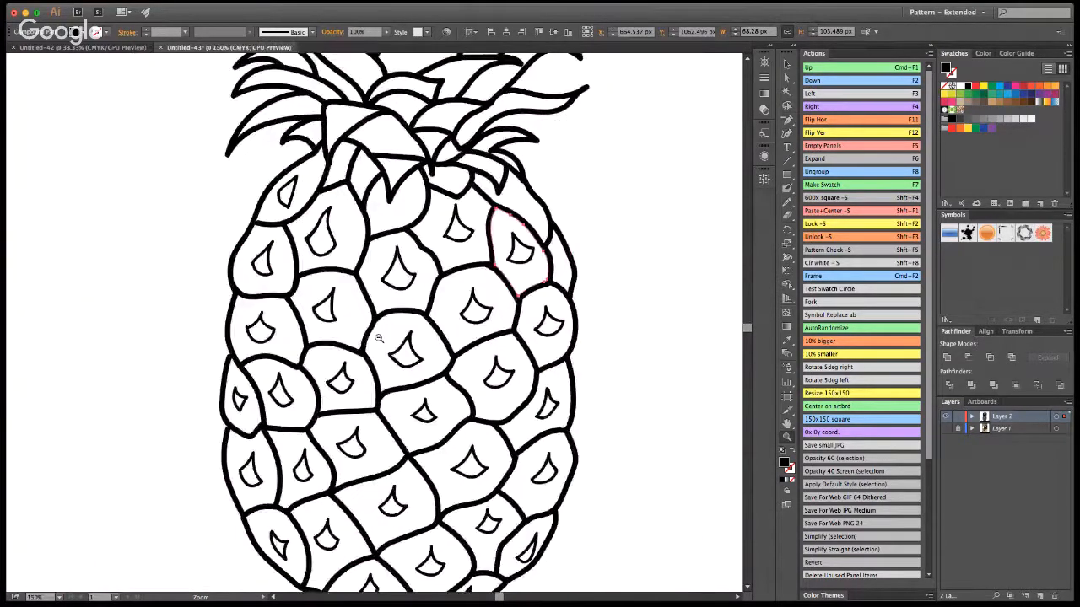
left_click(379, 339, "alt")
left_click(378, 338, "alt")
key("v")
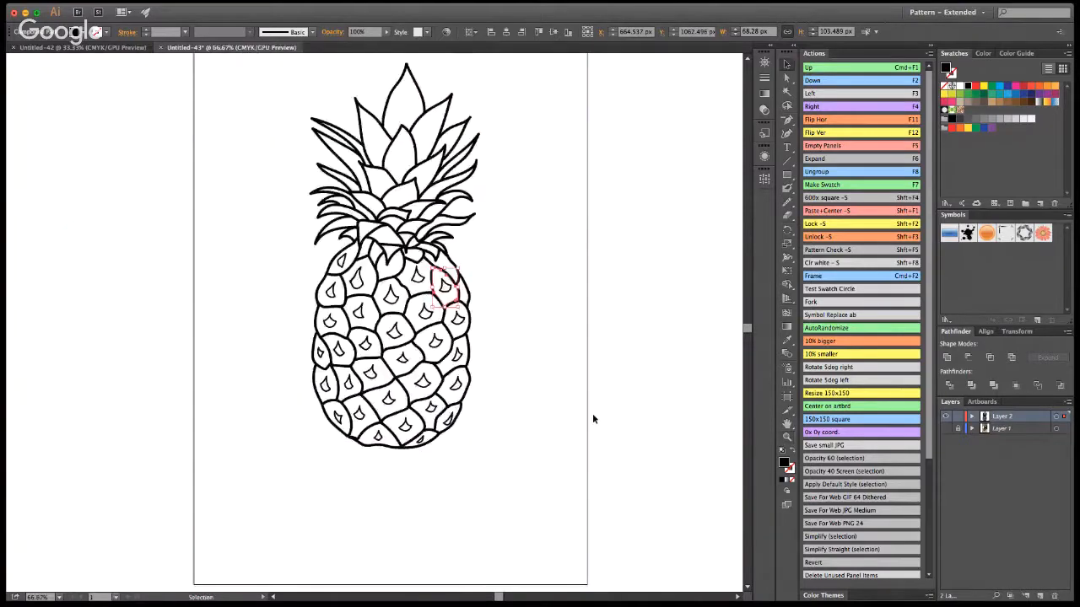
key("h")
left_click_drag(484, 437, 517, 509)
left_click(787, 64)
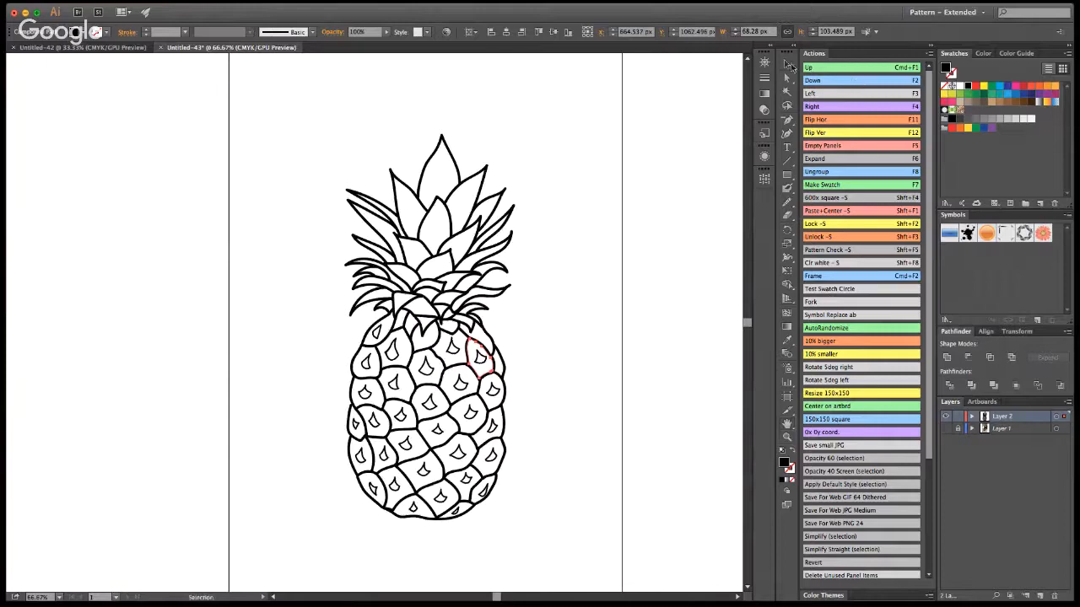
left_click_drag(305, 123, 537, 507)
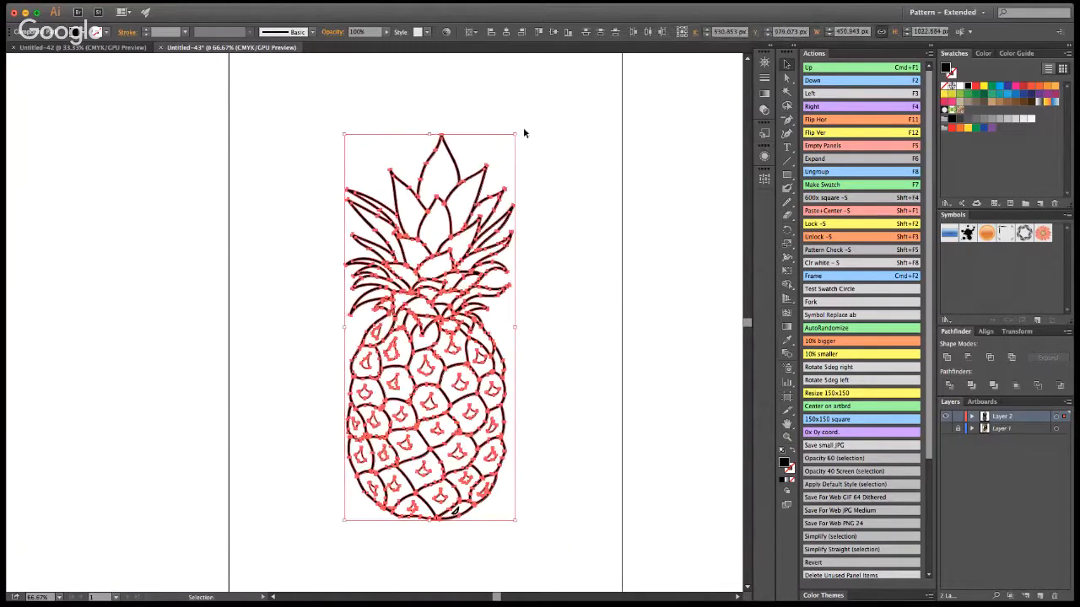
left_click_drag(523, 132, 513, 121)
left_click(651, 432)
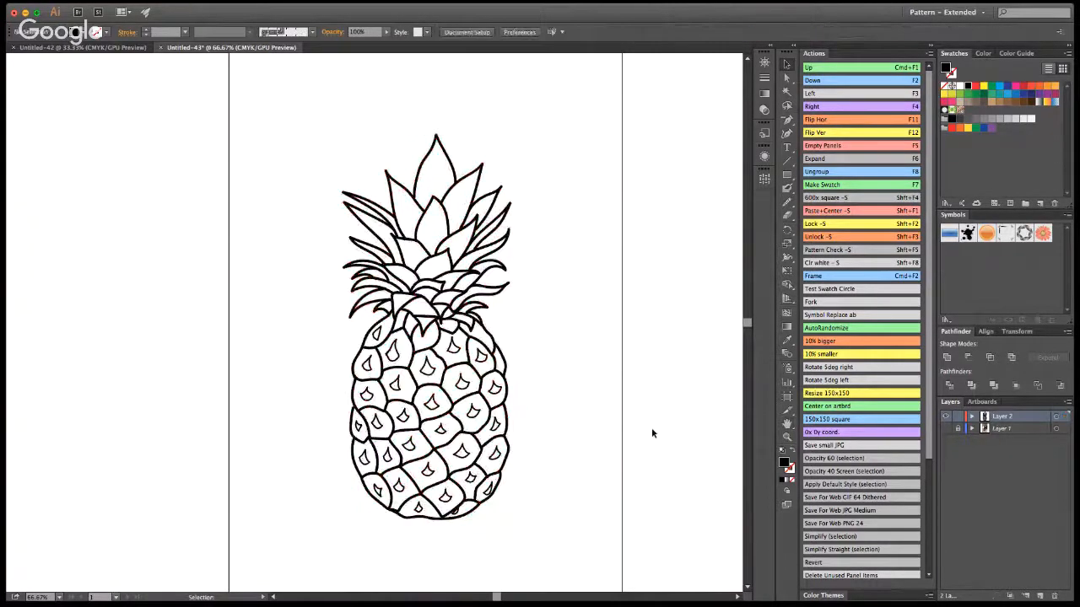
Move the misplaced spike at the pineapple's lower right edge back inside its segment and check the whole drawing.
key("a")
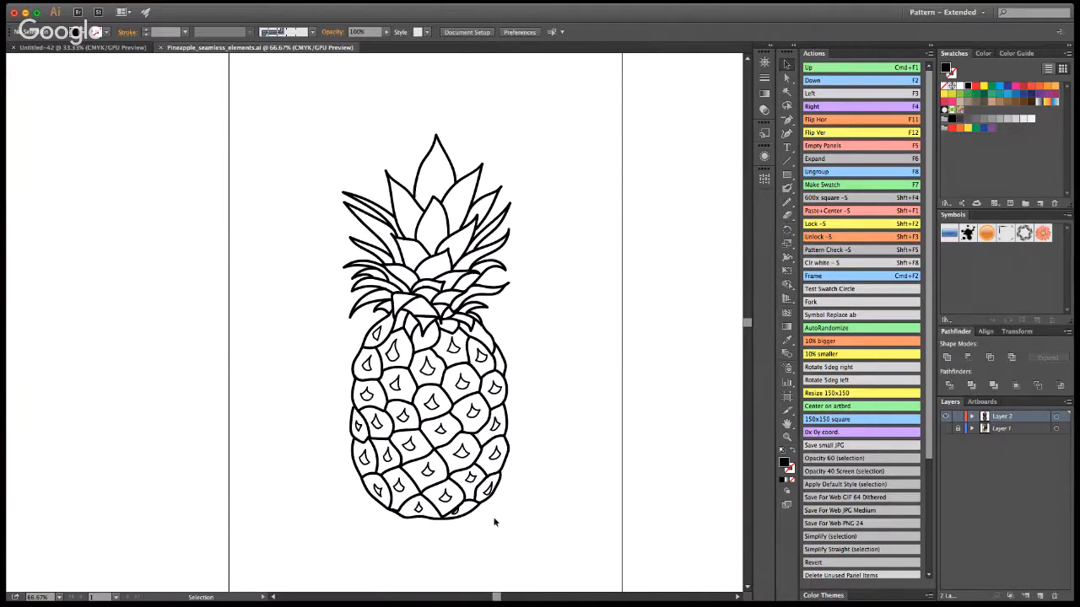
left_click(786, 436)
left_click(433, 480)
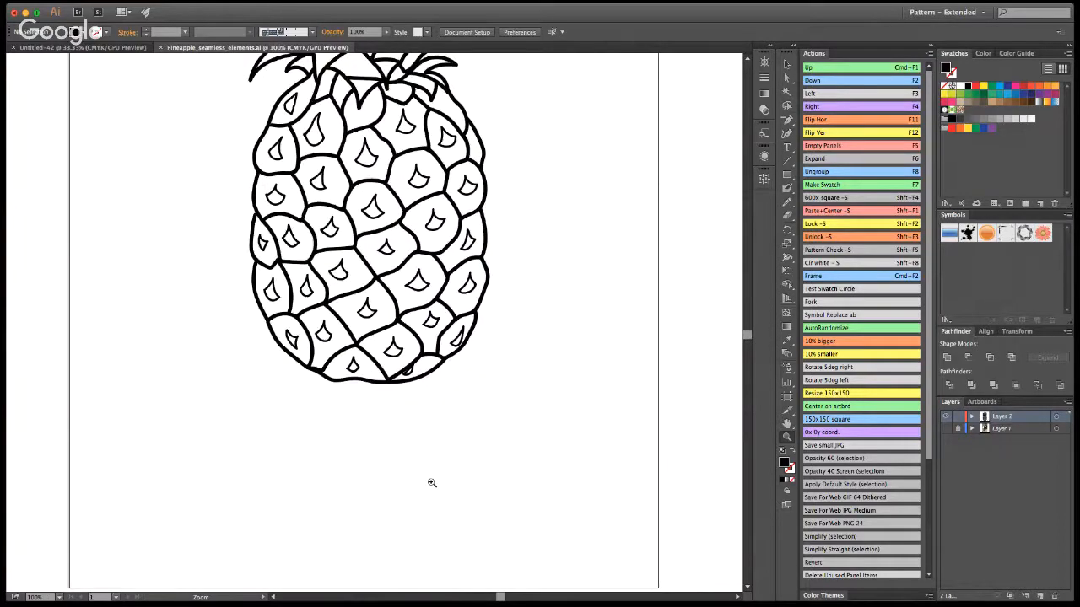
double_click(360, 405)
left_click(786, 65)
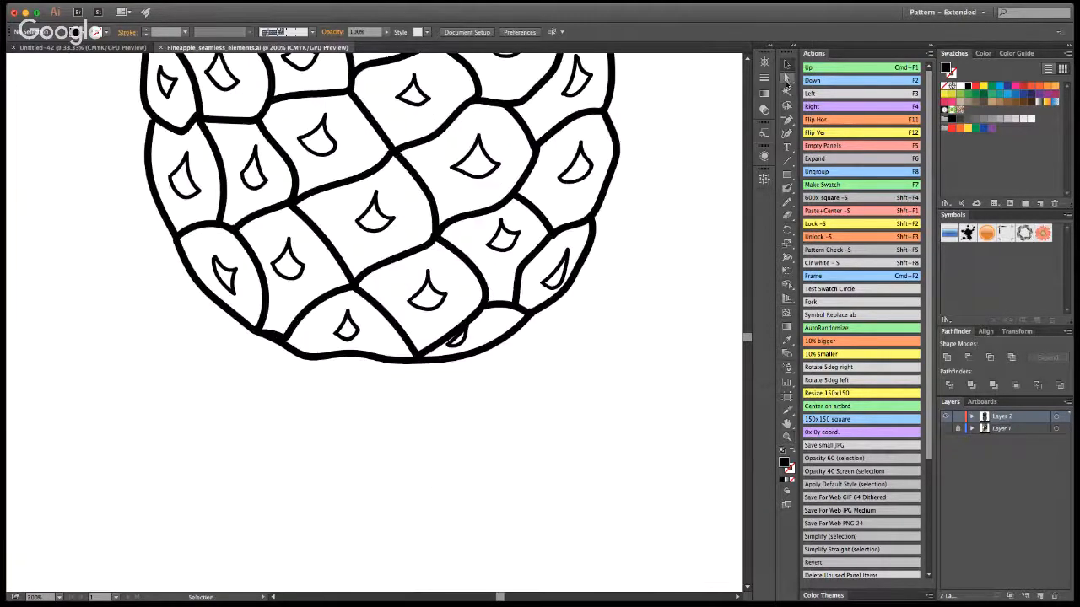
left_click_drag(456, 335, 481, 330)
left_click(556, 378)
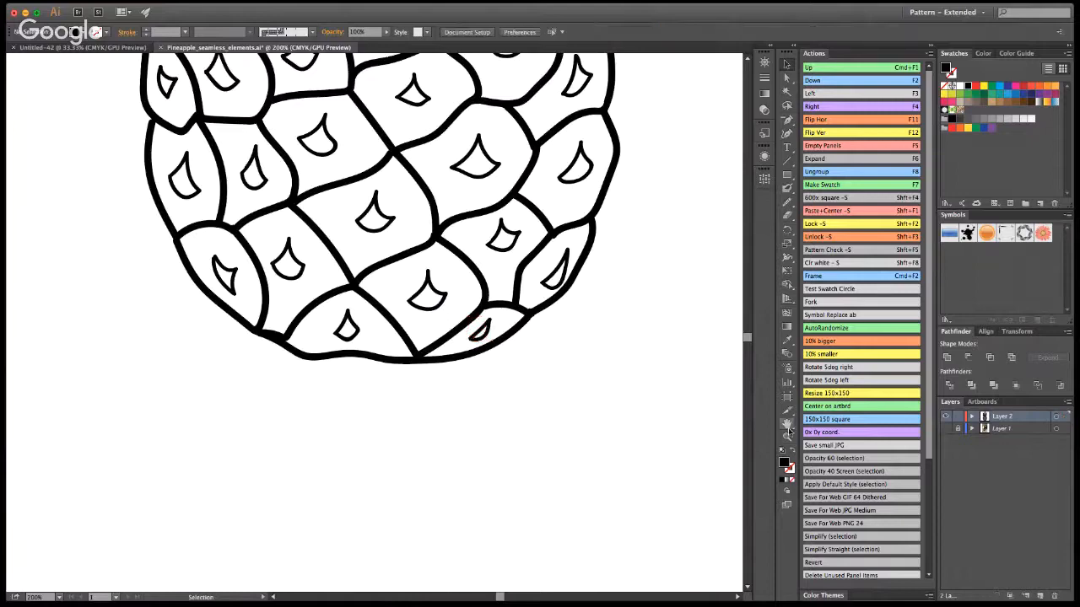
double_click(787, 436)
left_click(339, 220, "alt")
left_click(339, 220, "alt")
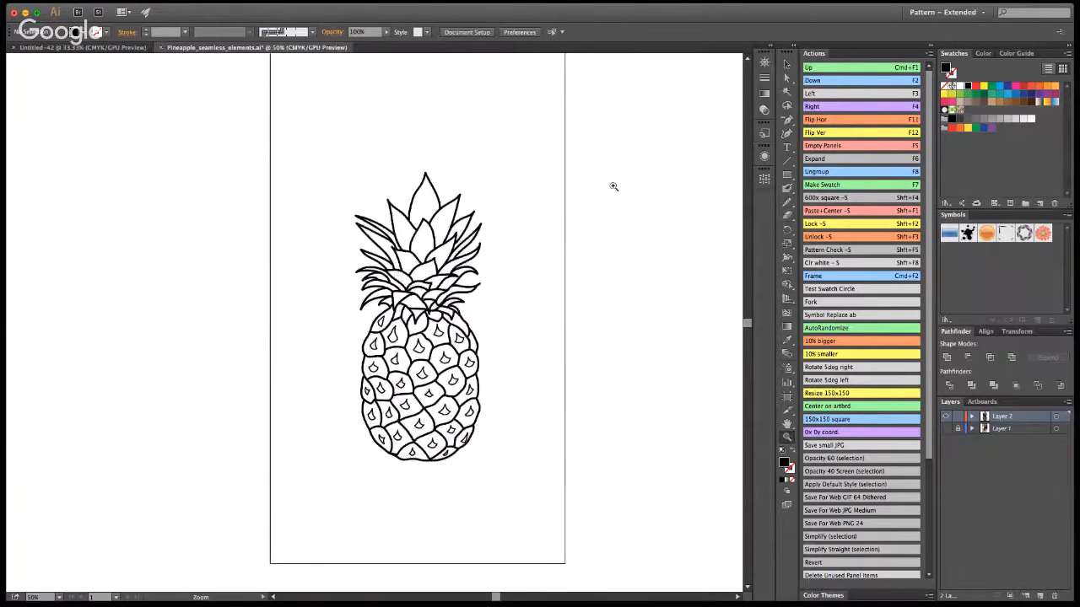
key("v")
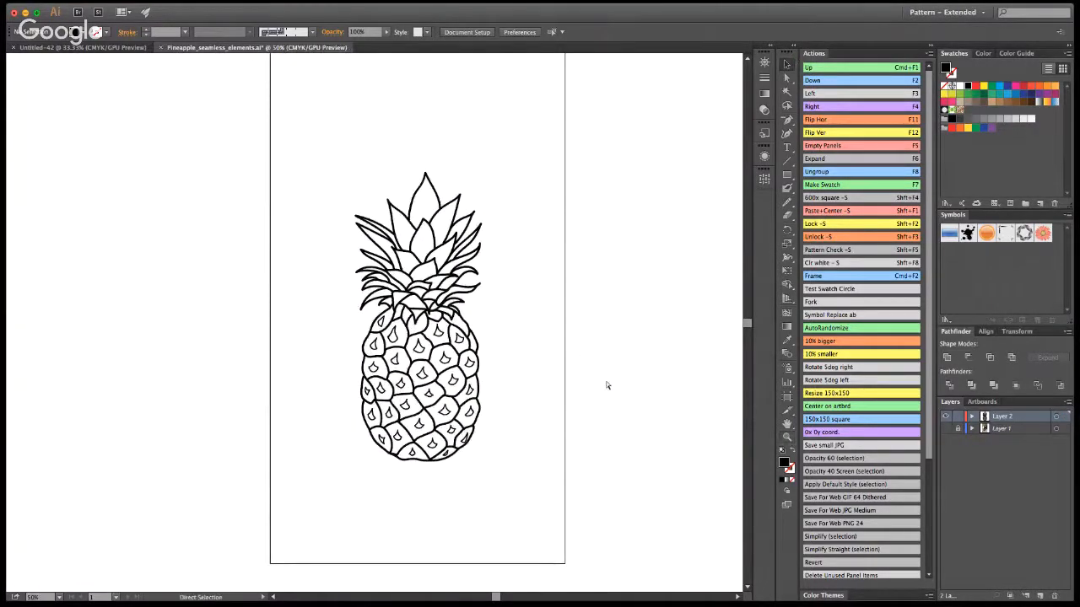
key("v")
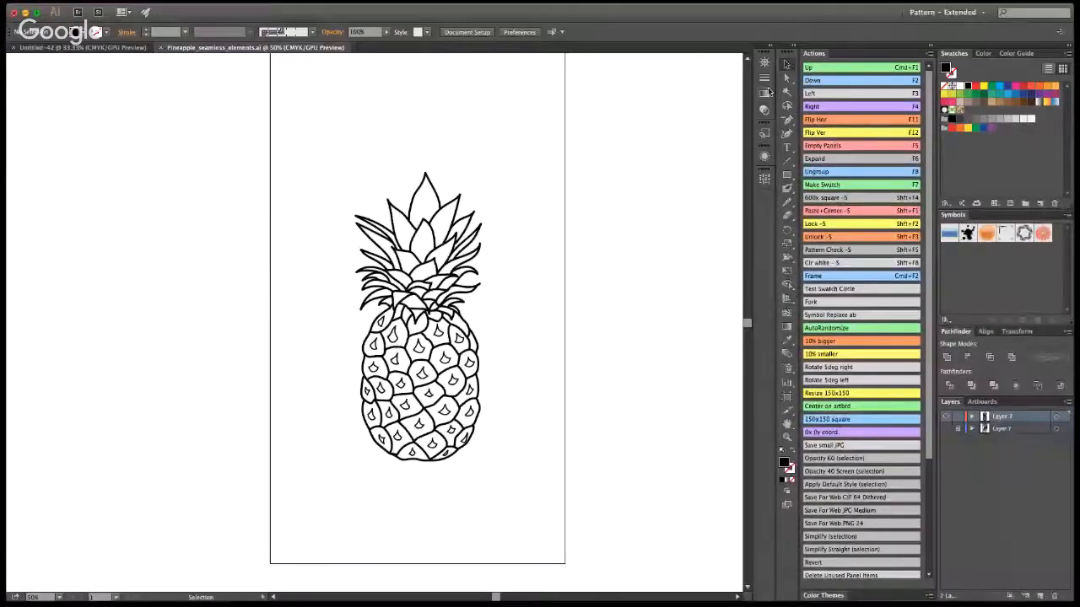
Select the whole pineapple and place a duplicate of it beside the original, just outside the artboard's right edge.
key("z")
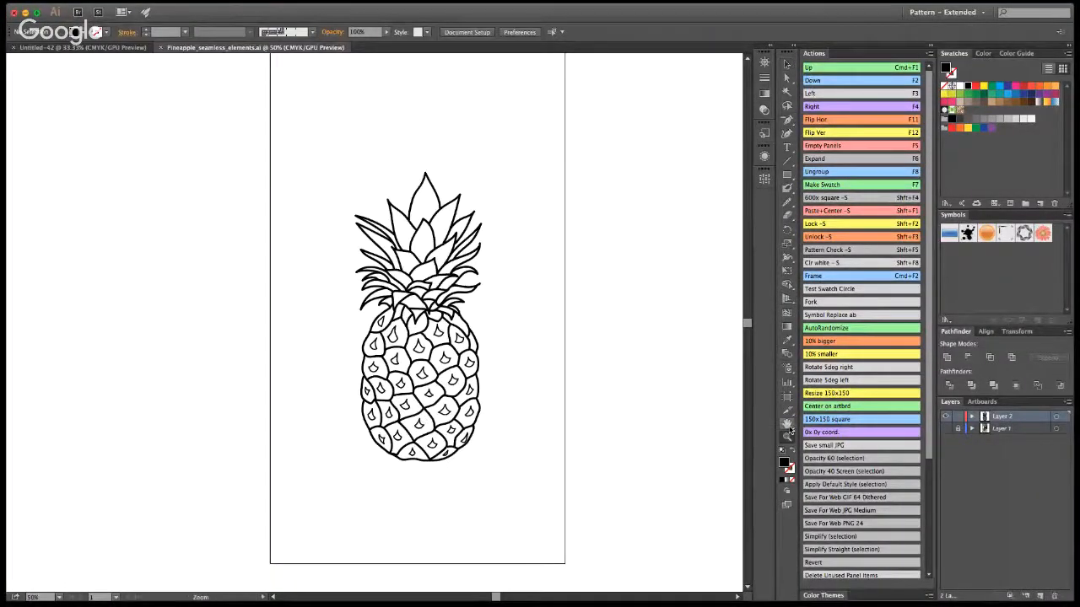
double_click(789, 426)
left_click_drag(459, 372, 315, 278)
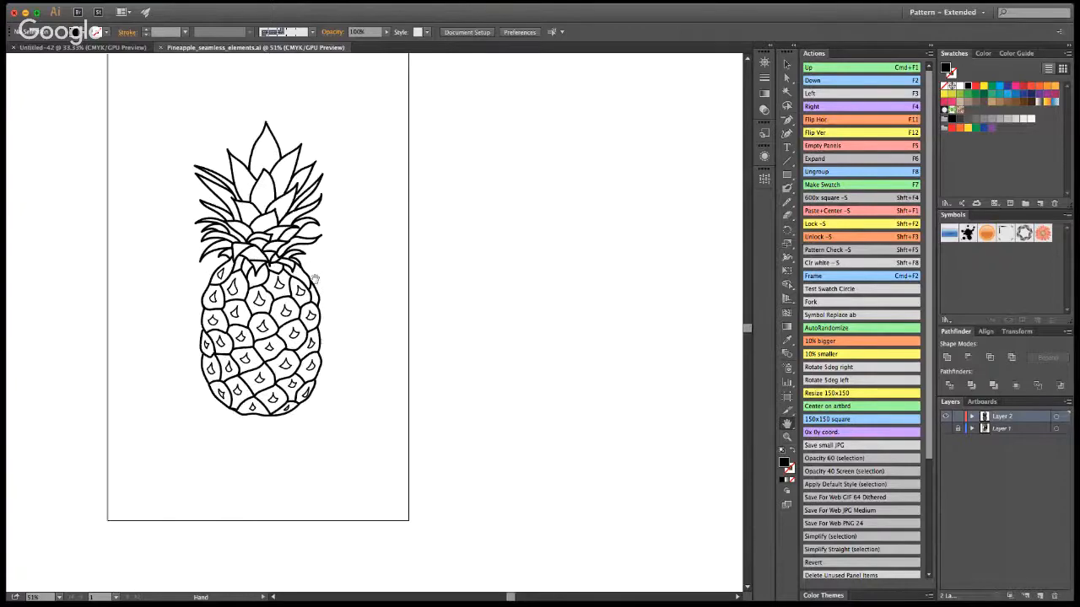
key("v")
left_click_drag(153, 111, 278, 439)
left_click_drag(289, 256, 527, 278)
key("z")
key("ctrl+shift+b")
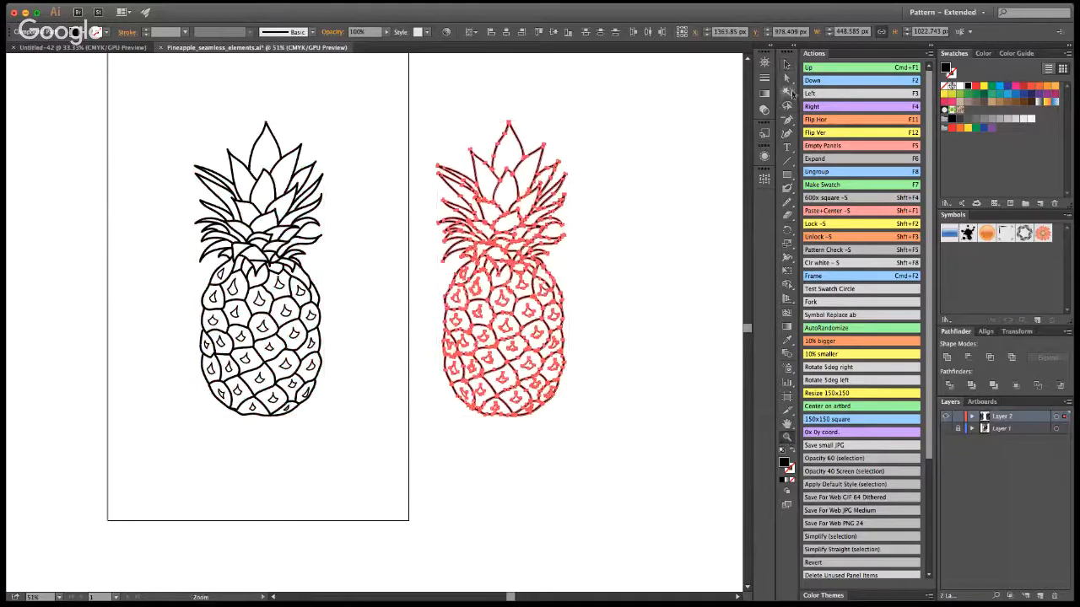
left_click(499, 280, "alt")
key("v")
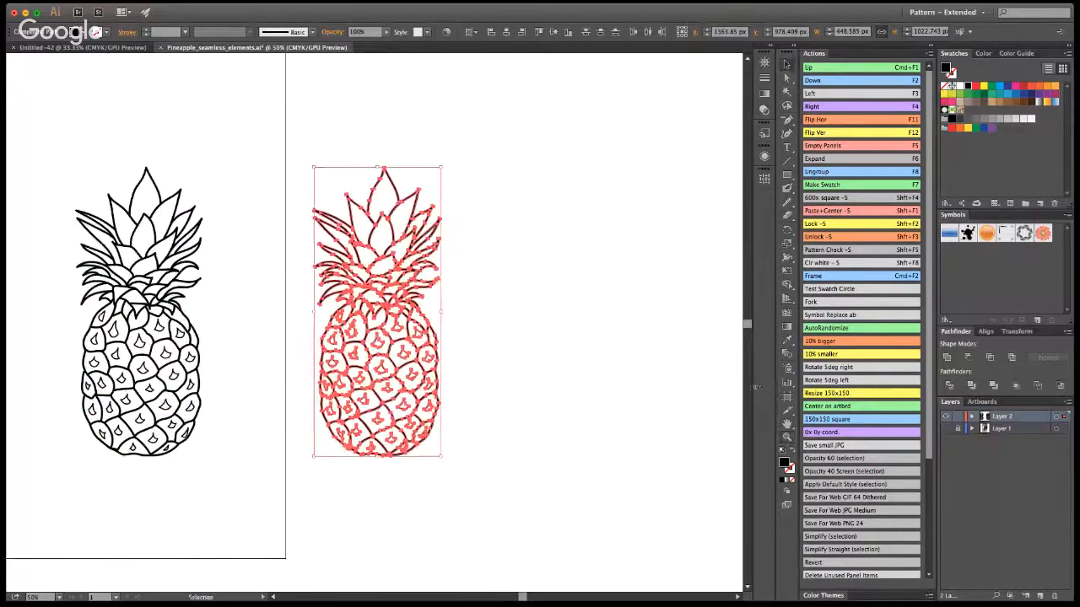
left_click(786, 436)
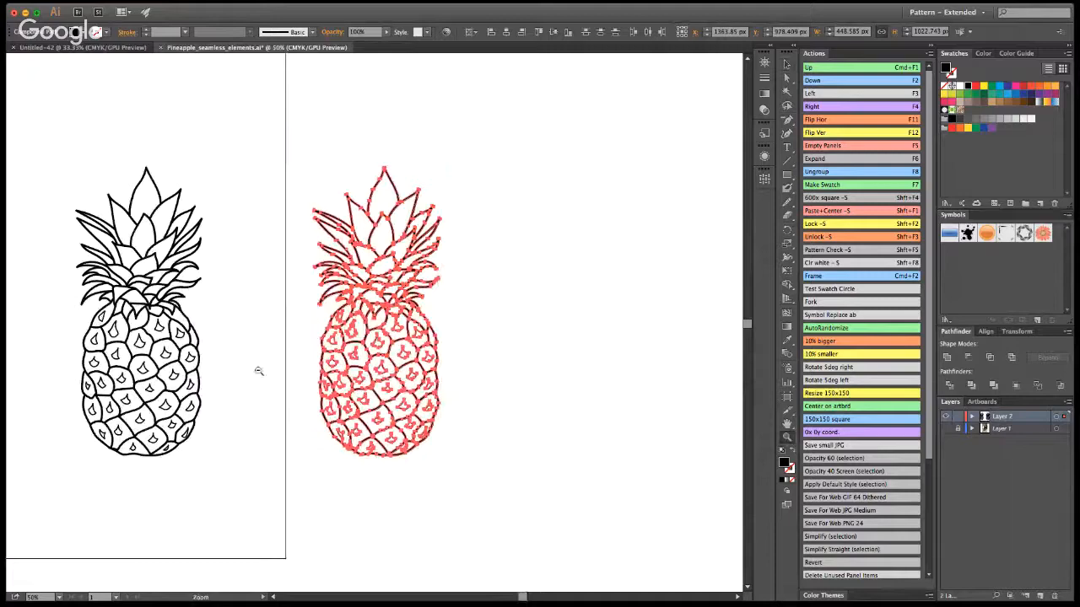
Create a solid silhouette from the duplicate pineapple's outer outline, place it behind the line work and fill it light orange.
left_click(256, 368, "alt")
left_click(422, 327)
key("v")
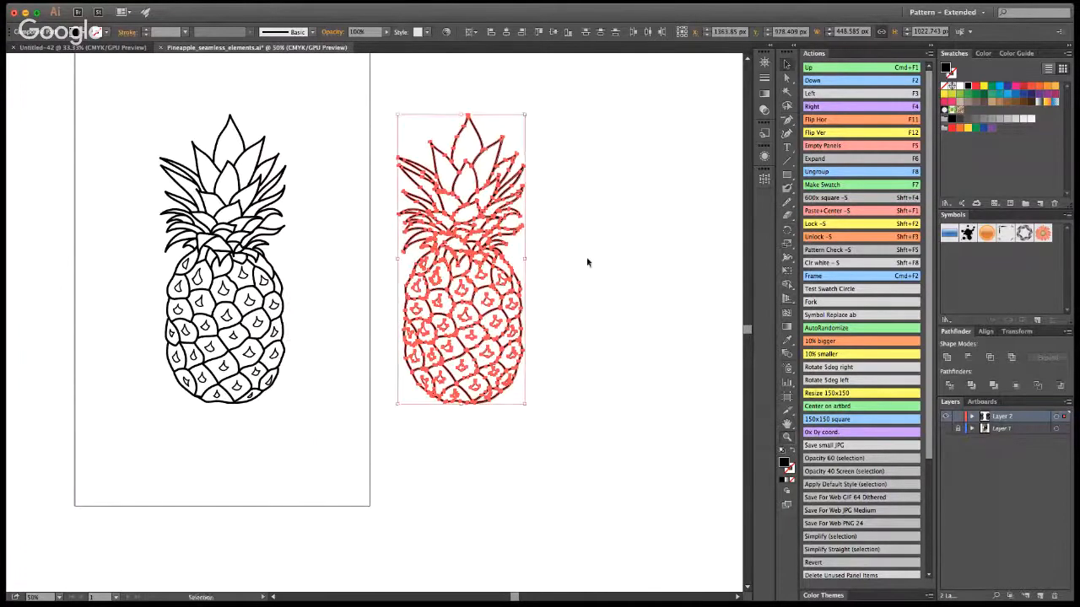
left_click(510, 102)
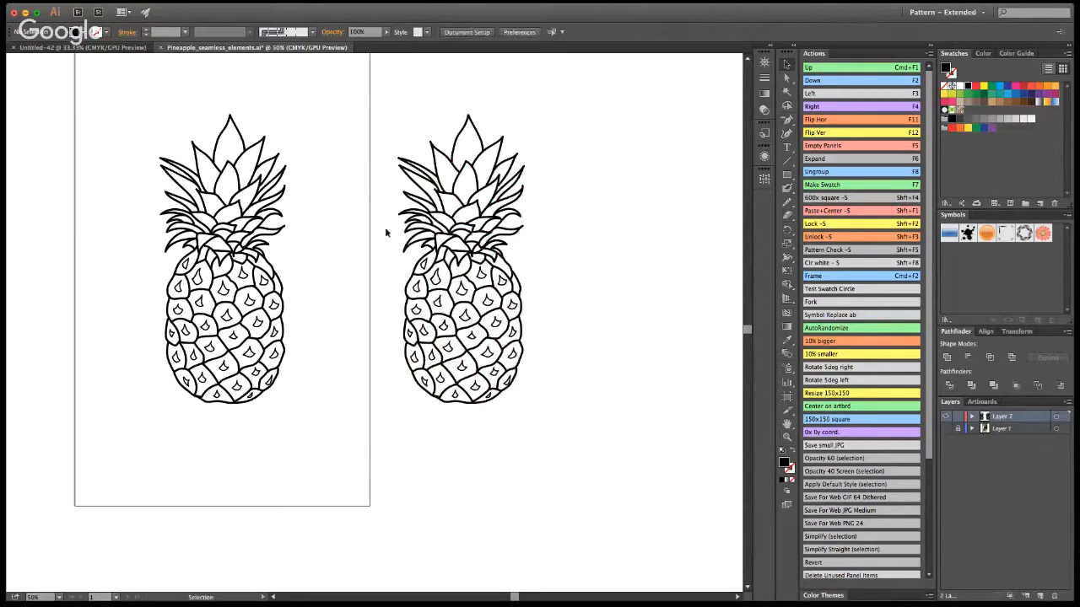
double_click(468, 118)
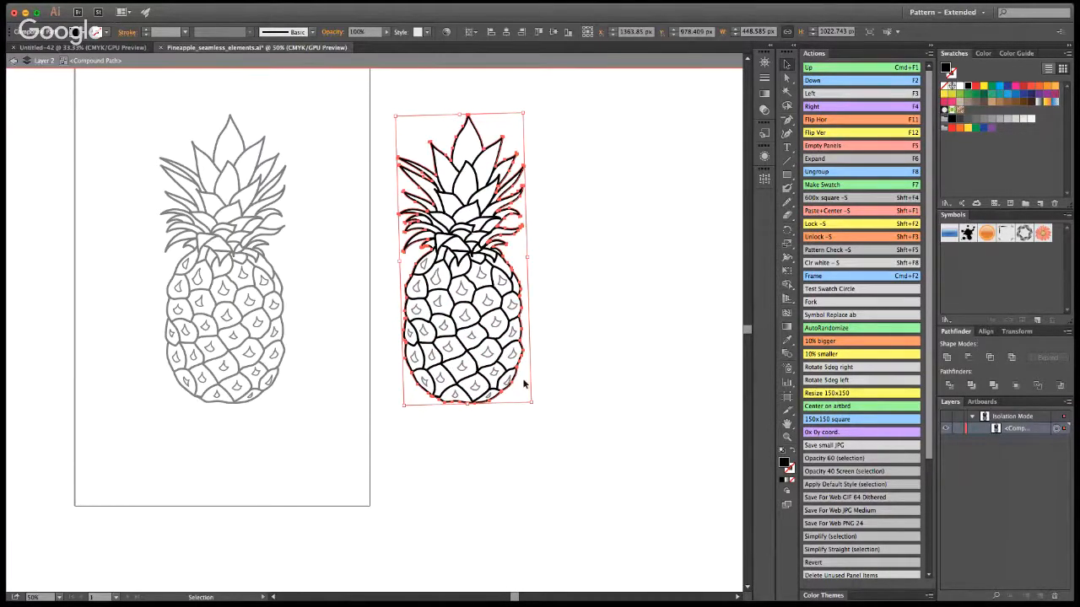
left_click(13, 66)
key("shift+x")
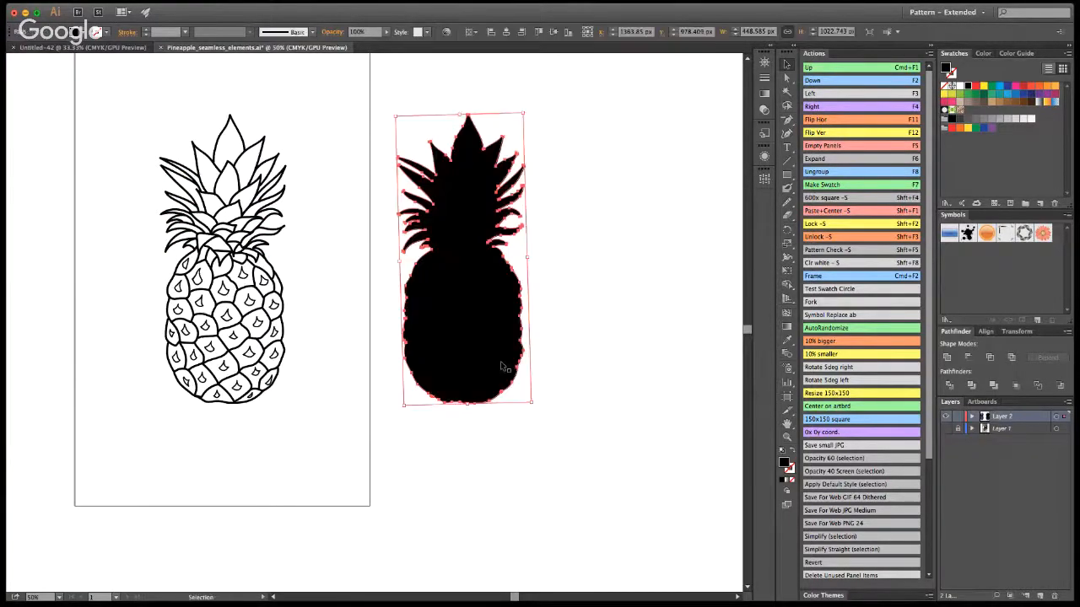
left_click(998, 87)
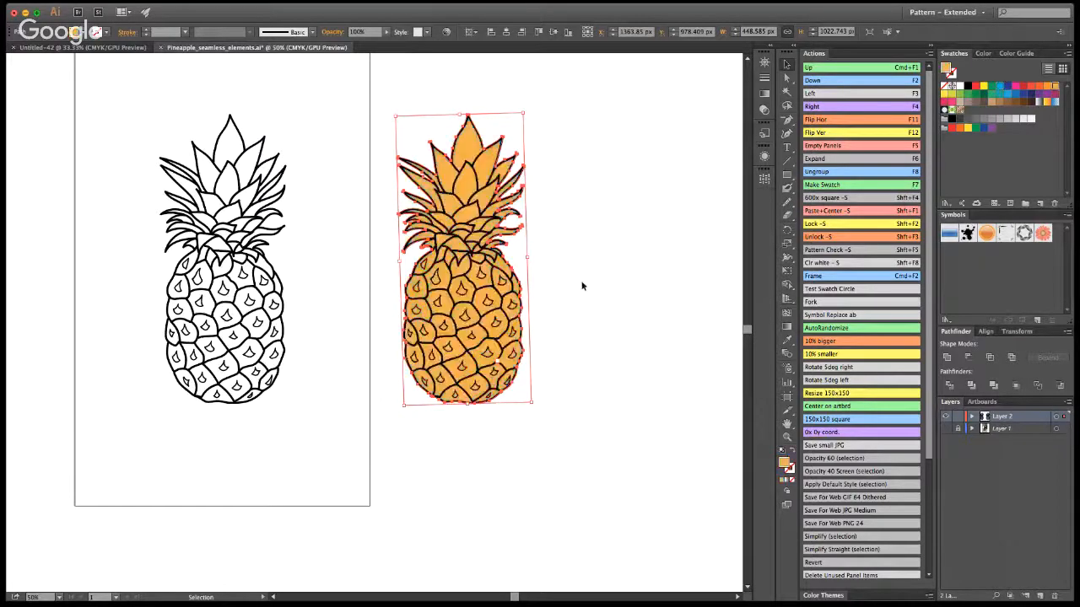
left_click(595, 381)
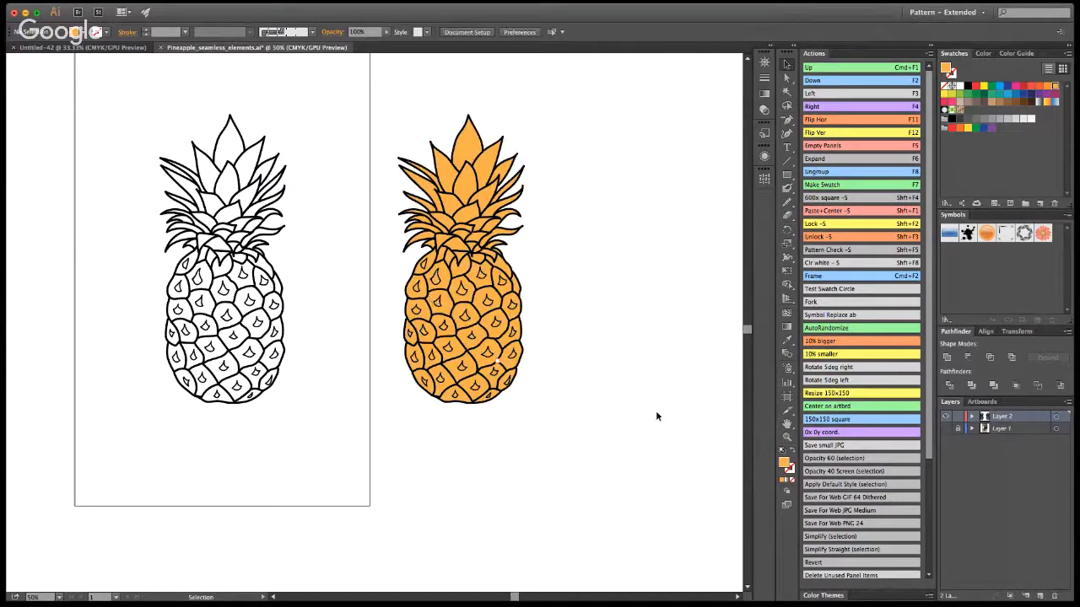
Recolor the orange pineapple's main outlines white, leaving the small spikes inside the segments black.
left_click(787, 437)
left_click(430, 295)
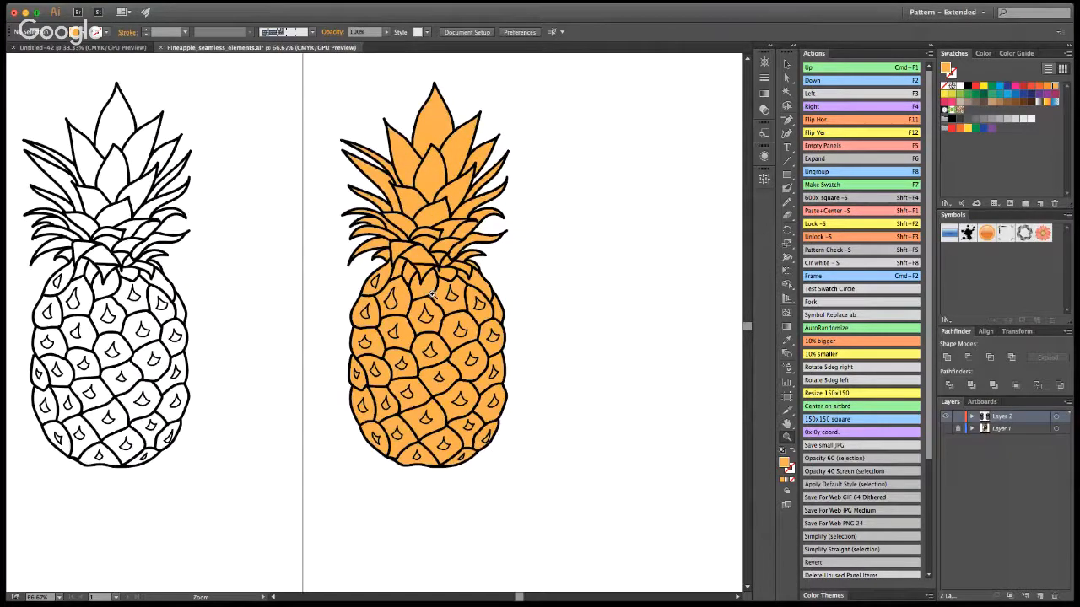
left_click(432, 294, "alt")
left_click(787, 65)
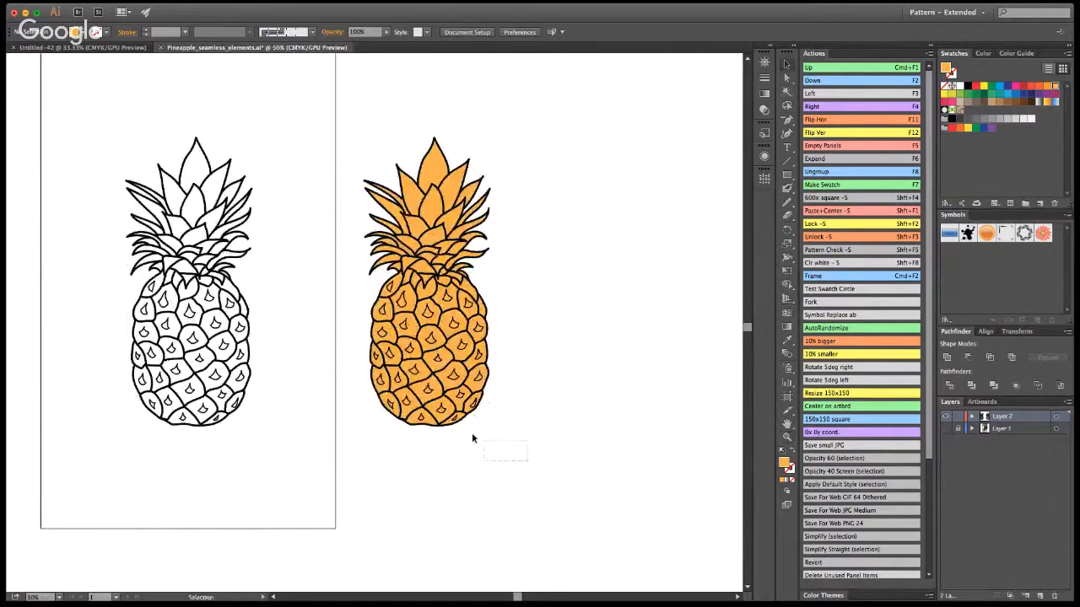
left_click_drag(343, 130, 670, 433)
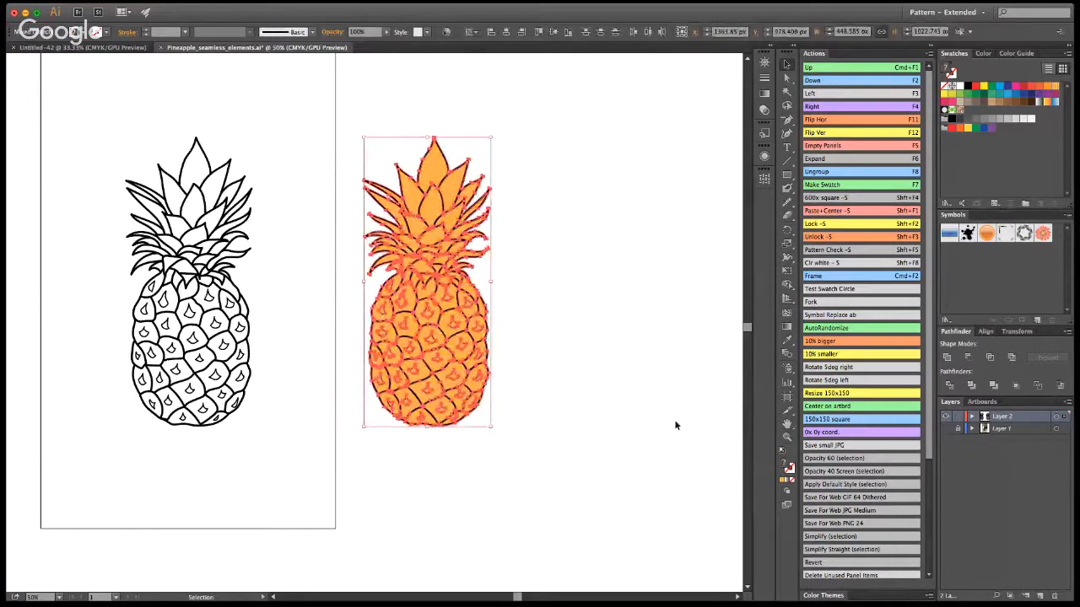
left_click(604, 433)
key("super+z")
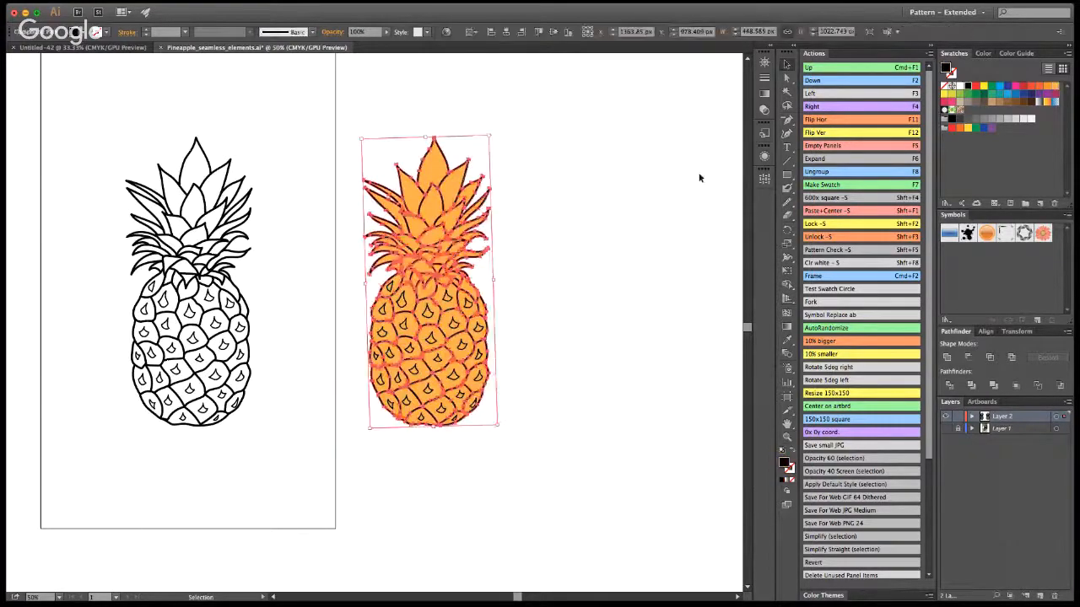
left_click(950, 86)
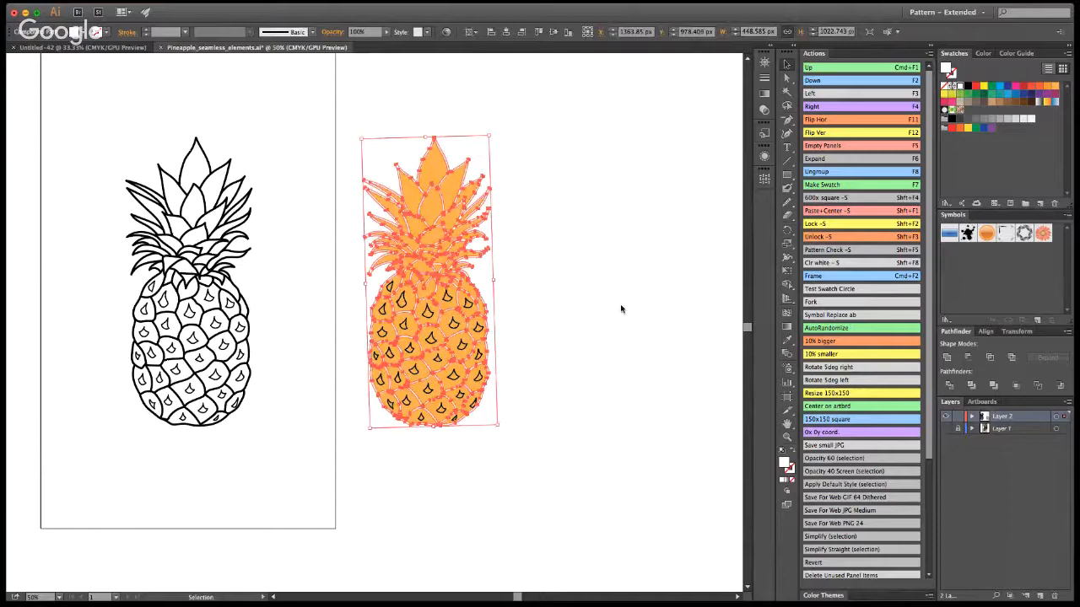
left_click(663, 243)
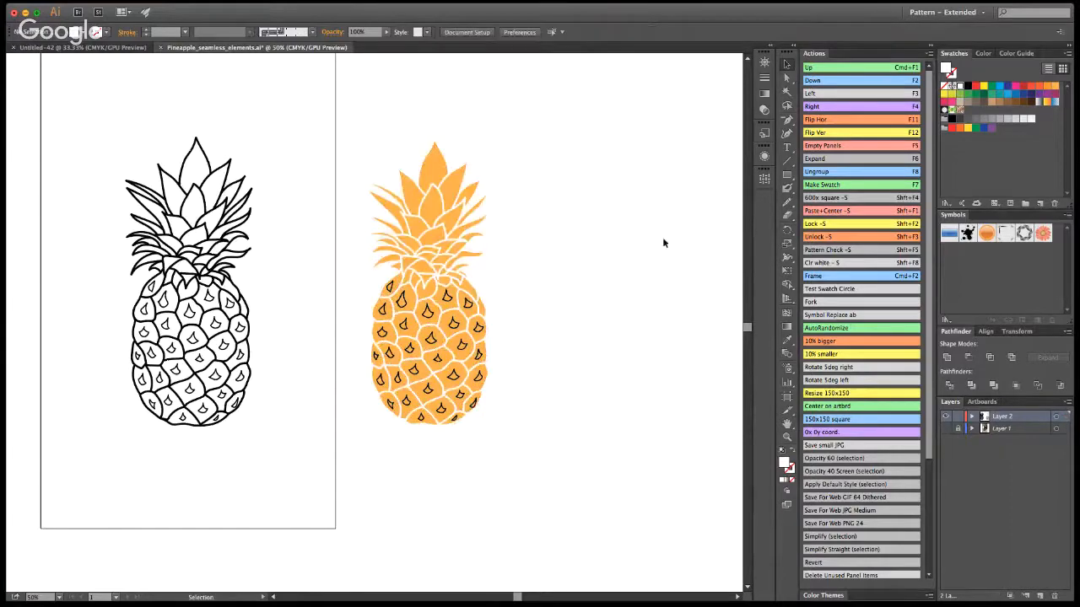
Select the orange pineapple's black spikes with the Magic Wand by matching the black artwork and excluding the original outline pineapple.
left_click(787, 91)
left_click(456, 321)
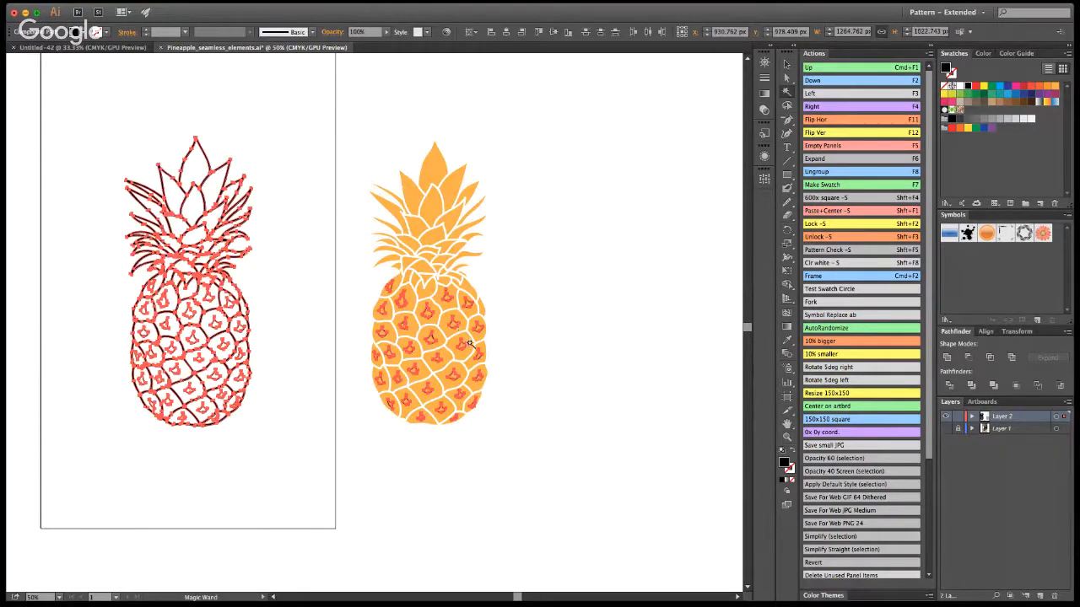
key("Delete")
key("v")
key("super+z")
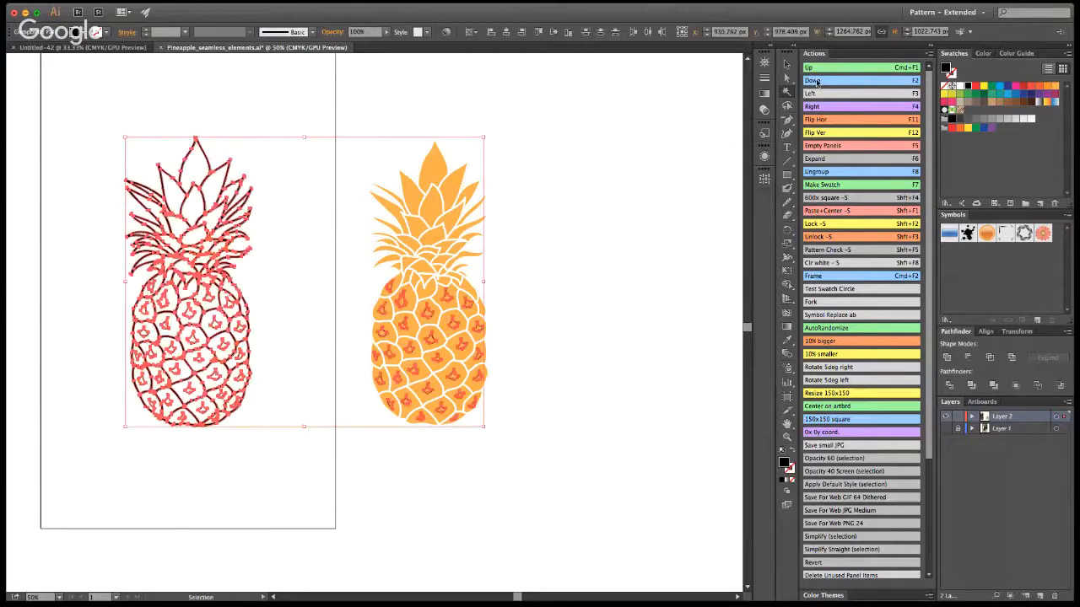
left_click_drag(96, 110, 310, 461)
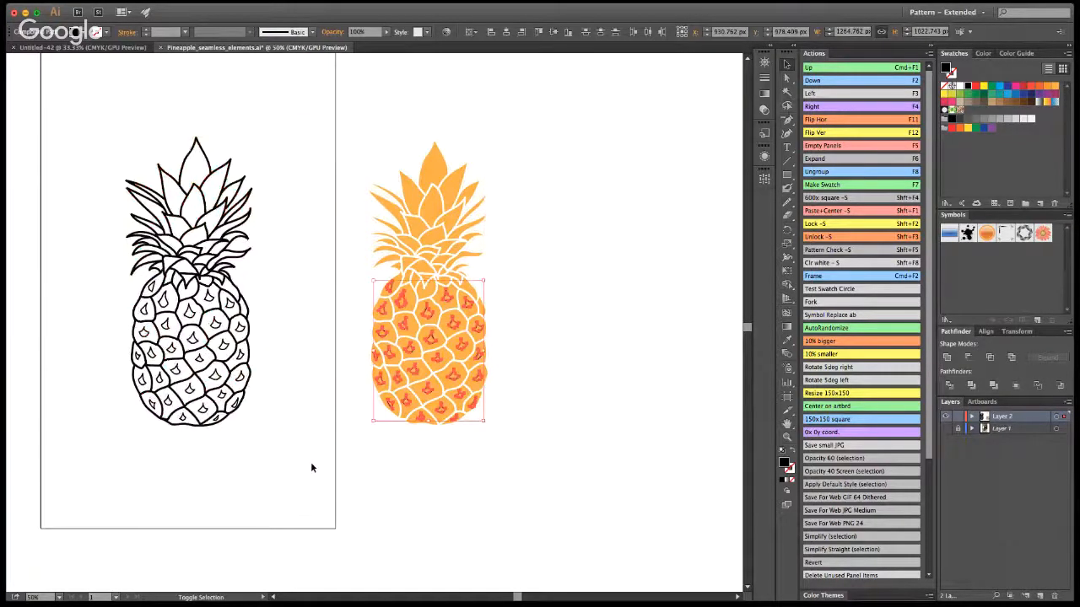
Try to move the black spikes off the orange pineapple to the empty area above, and undo the move.
left_click_drag(436, 333, 322, 107)
left_click(549, 271)
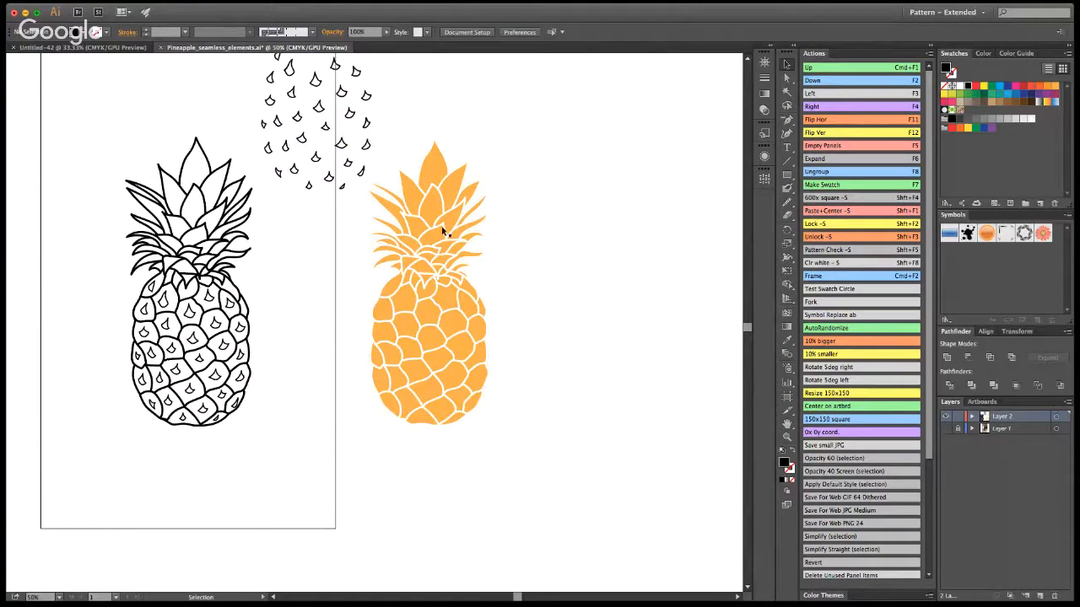
left_click(787, 423)
left_click_drag(413, 337, 347, 336)
key("v")
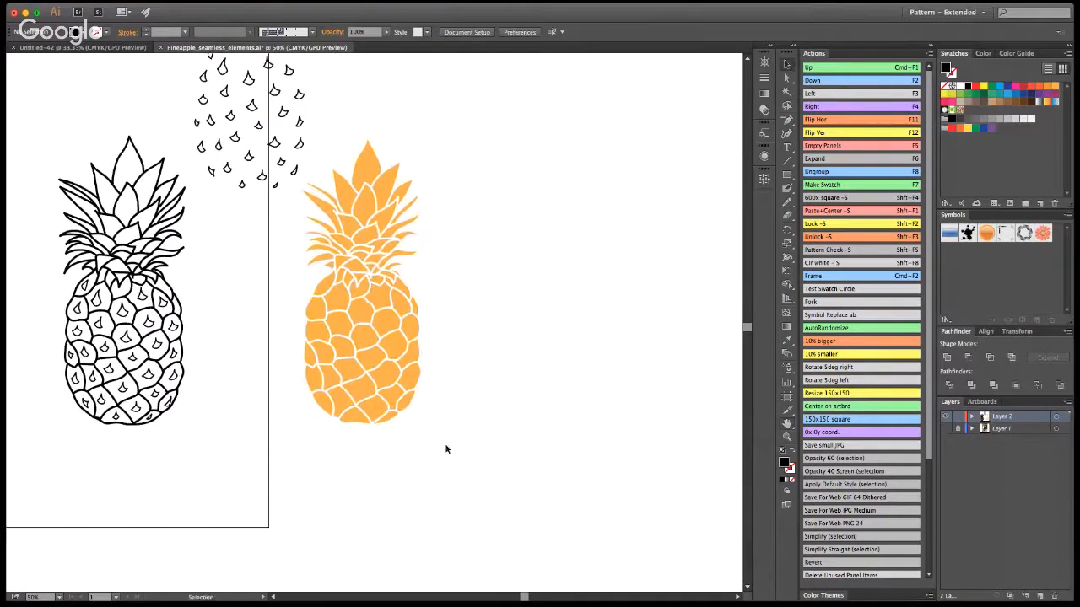
left_click(334, 209)
left_click(447, 399)
key("super+z")
key("super+z")
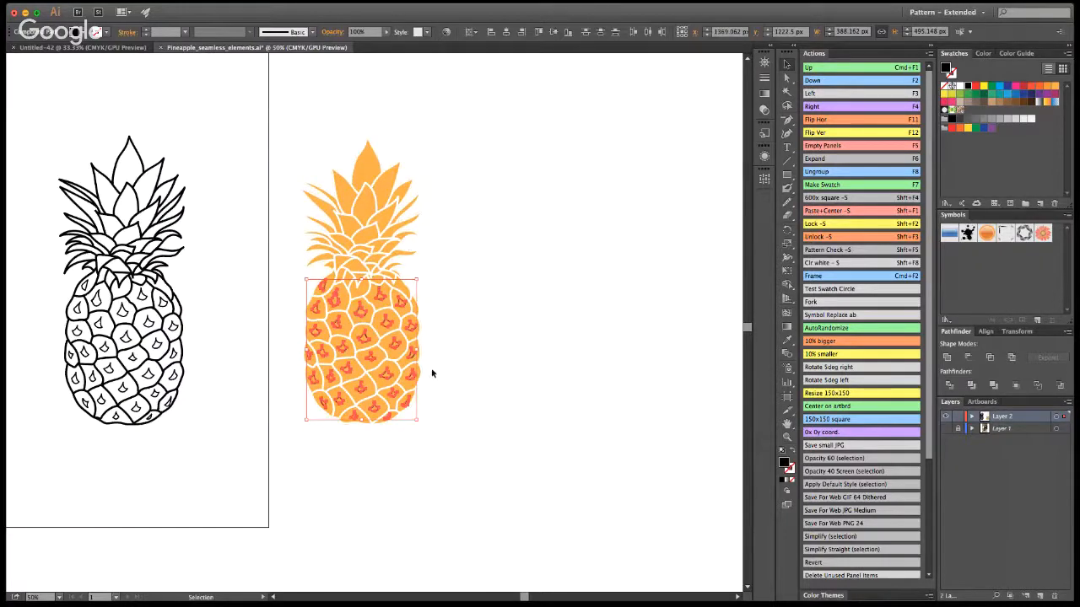
Place a duplicate of the black spikes above the gap between the outline pineapple and the orange one.
key("a")
key("v")
left_click(337, 327)
left_click_drag(338, 326, 222, 88)
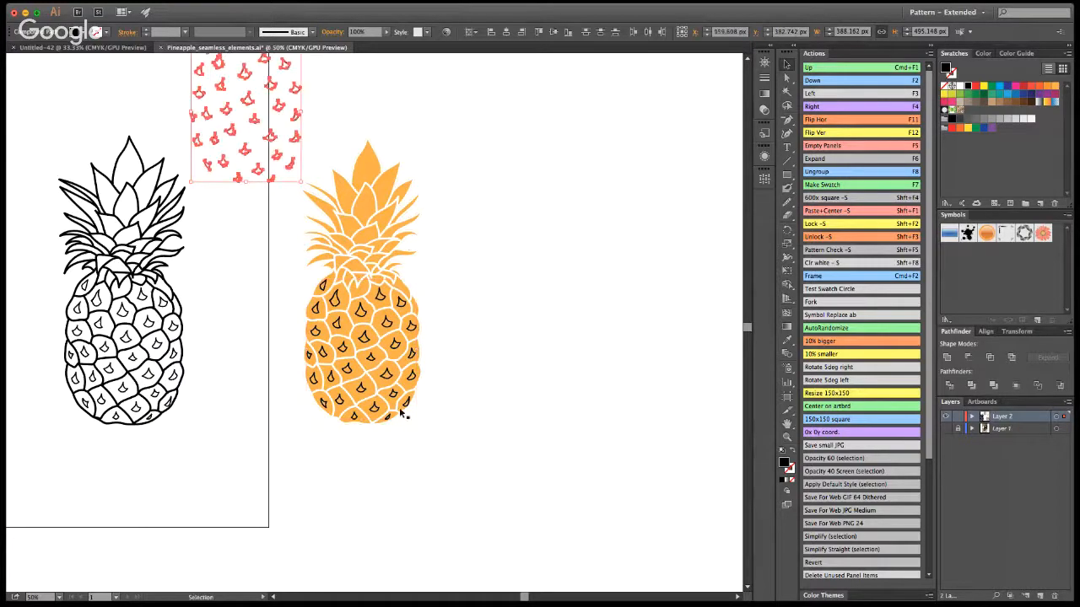
Try to duplicate the orange pineapple from partial selections of its shapes, and undo each attempt.
left_click(417, 309)
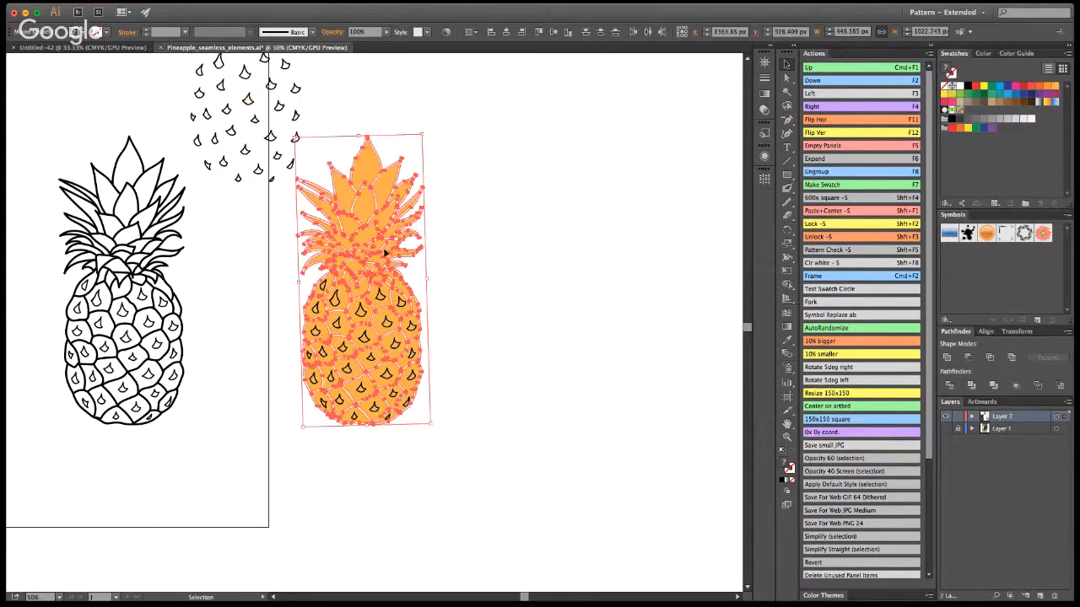
left_click_drag(373, 259, 523, 270)
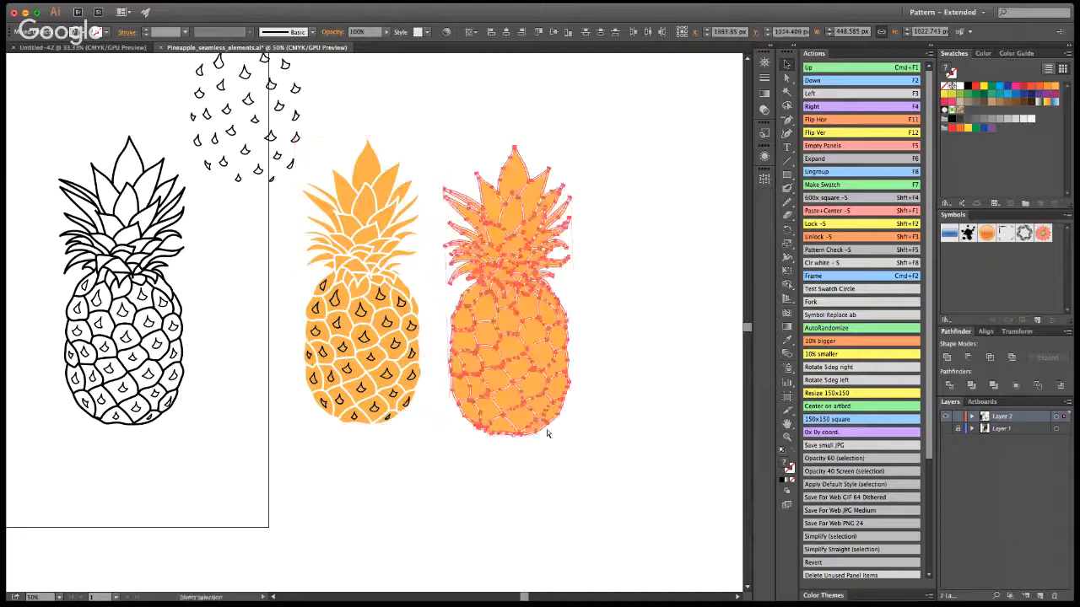
key("super+z")
left_click_drag(373, 285, 328, 180)
left_click_drag(363, 219, 407, 220)
key("super+z")
Select the complete orange pineapple with its white outlines and black spikes, and place a duplicate of it on its right.
mouse_move(497, 439)
left_mouse_down()
mouse_move(463, 436)
mouse_move(293, 205)
left_mouse_up()
left_click_drag(371, 263, 538, 293)
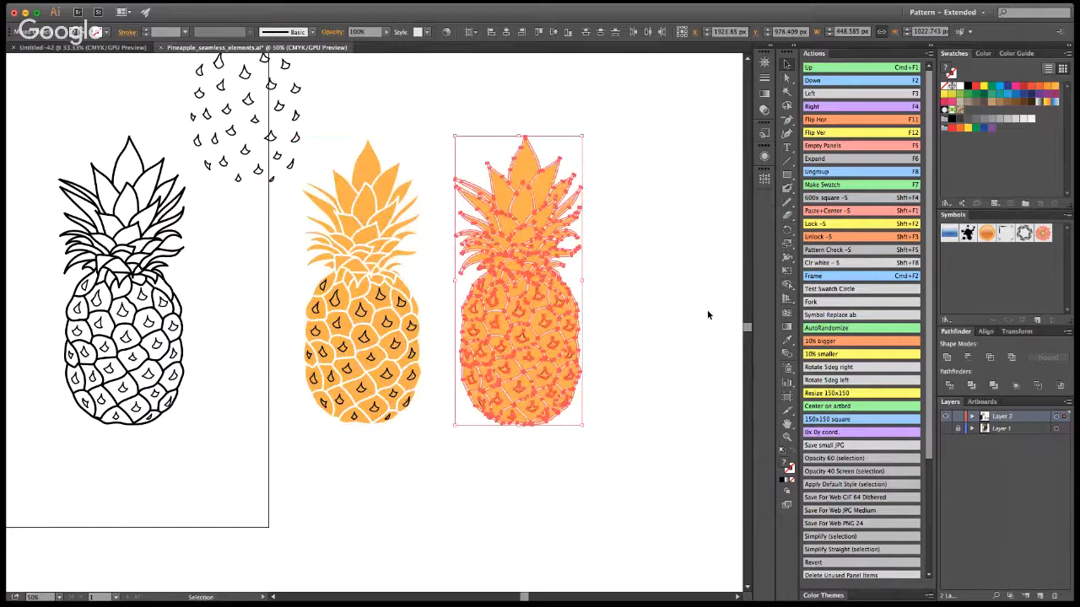
left_click(707, 314)
left_click_drag(607, 458, 466, 273)
left_click(589, 261)
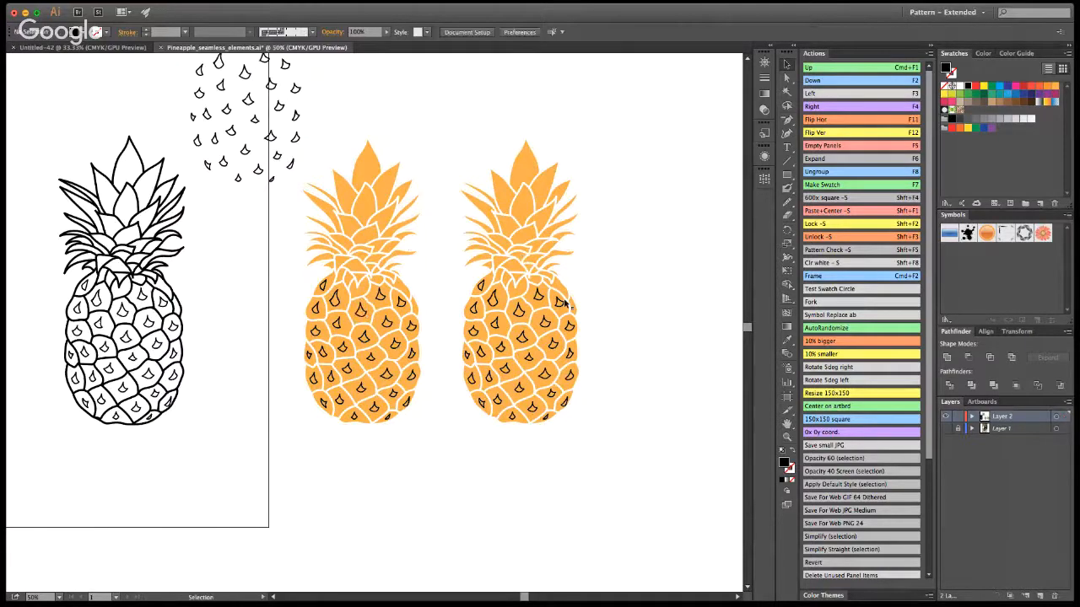
Try to move the white outlines off the rightmost pineapple, and undo the move.
left_click(527, 272)
left_click_drag(527, 272, 662, 275)
key("super+z")
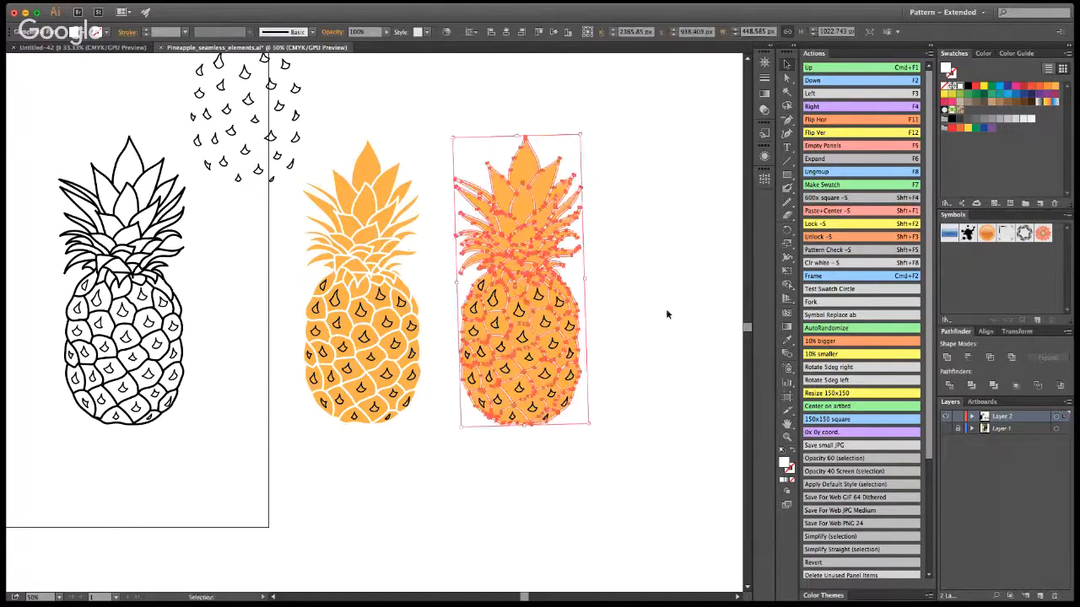
Select the whole rightmost orange pineapple and split its overlapping shapes with the Pathfinder Divide operation.
left_click(665, 308)
left_click_drag(602, 463, 460, 158)
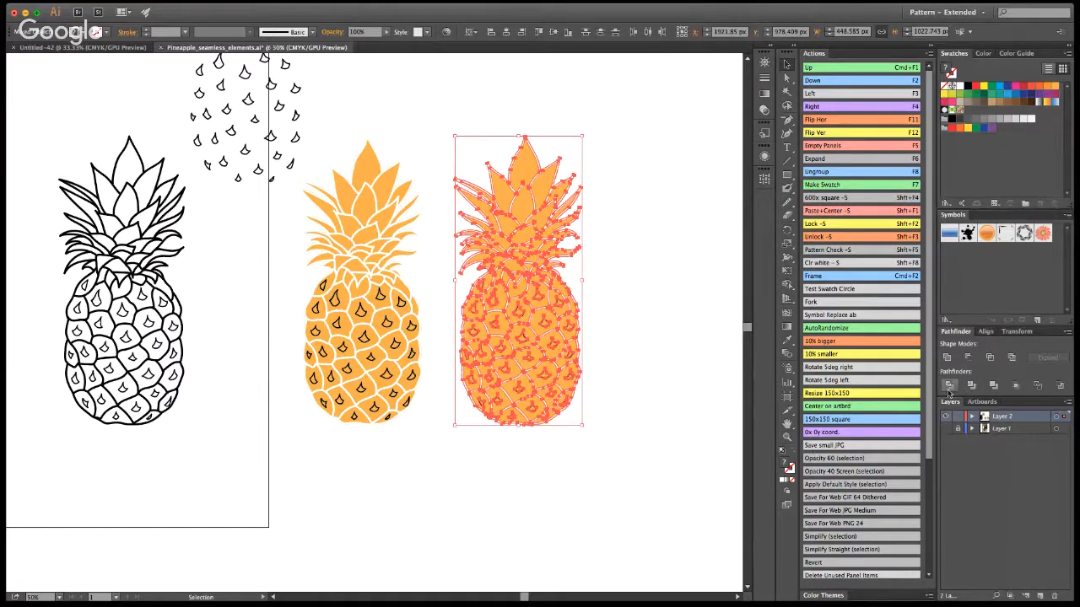
left_click(949, 386)
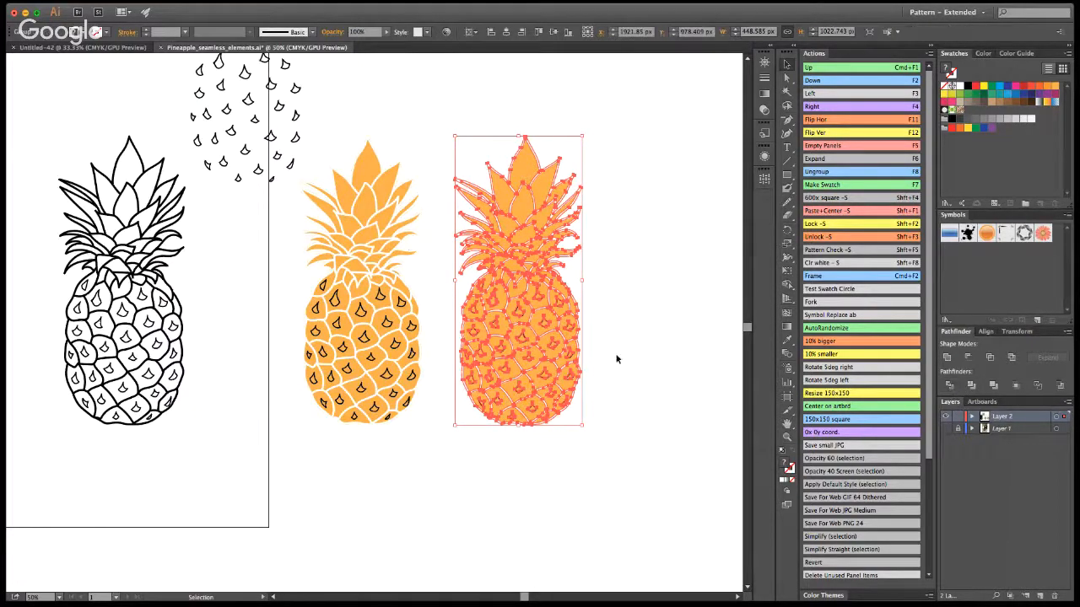
Isolate the divided pineapple group, recolor all its black spikes white by sampling the outline color, and exit isolation.
double_click(527, 294)
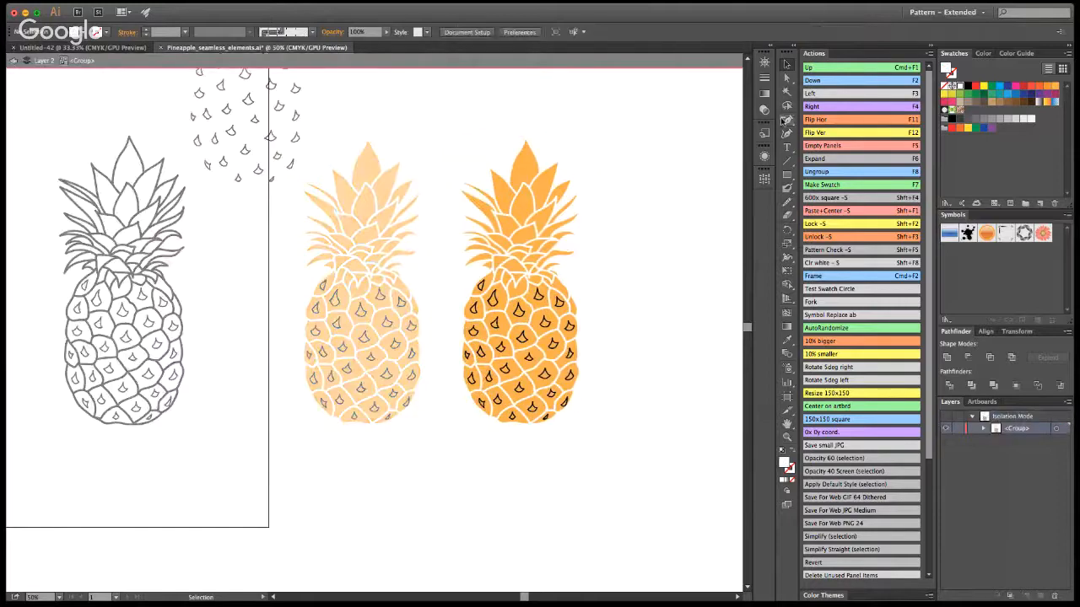
key("y")
key("i")
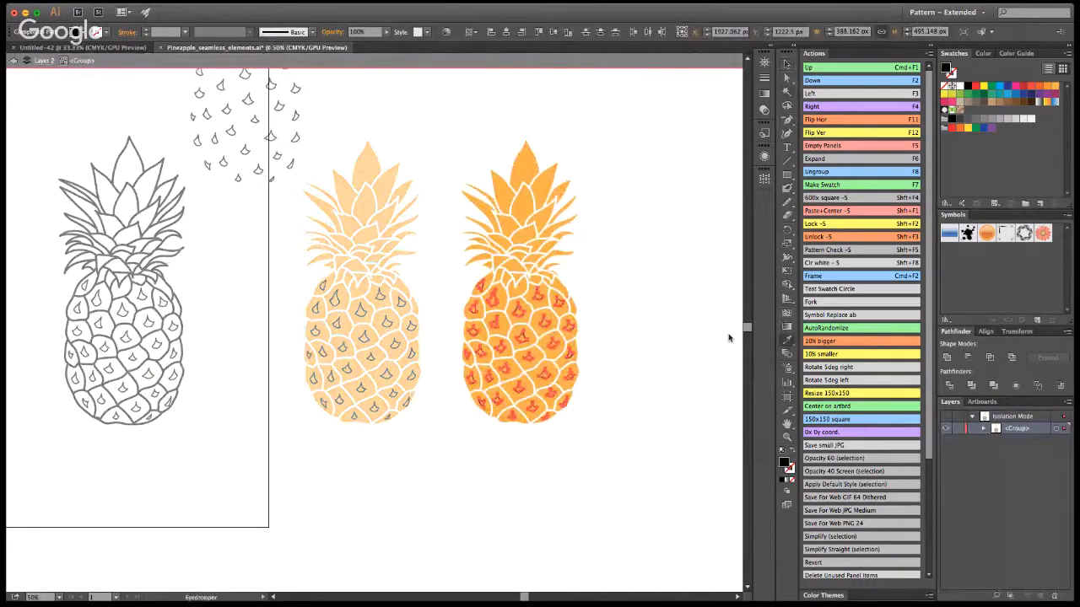
key("v")
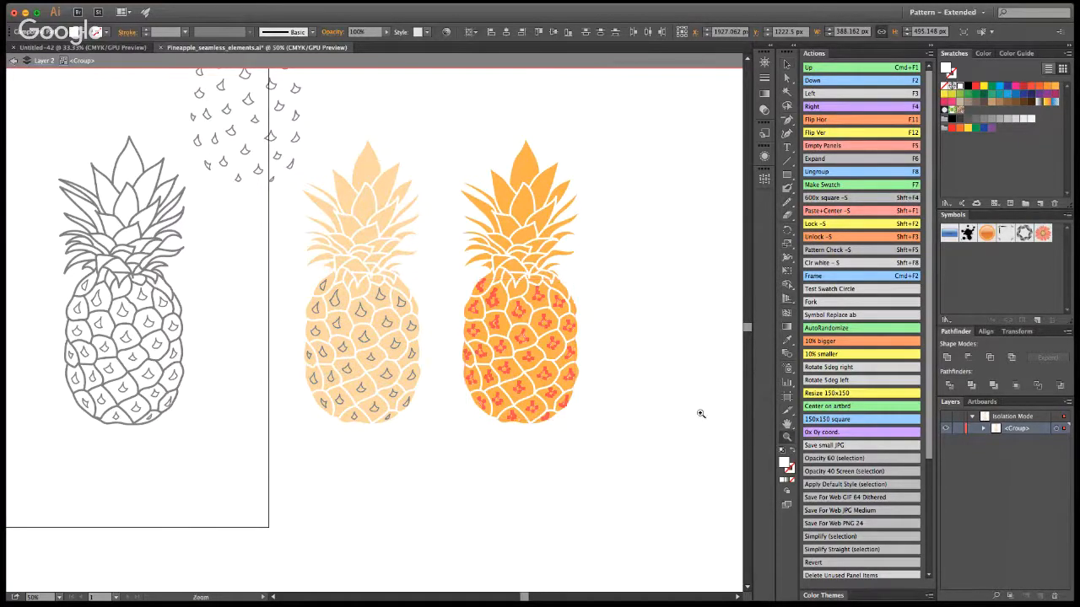
scroll(528, 308, "up", 3)
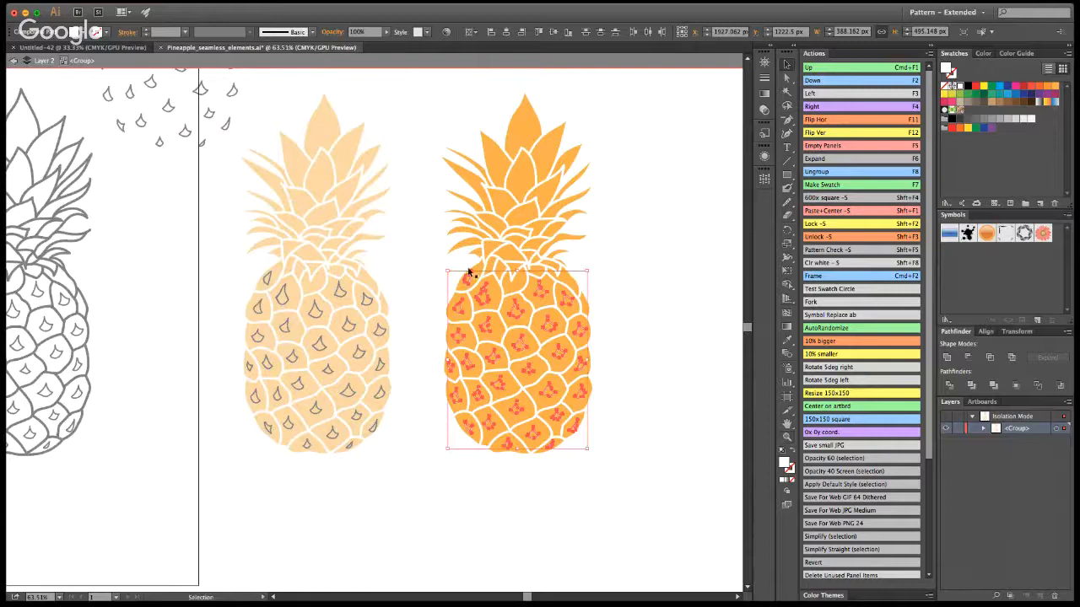
left_click(15, 60)
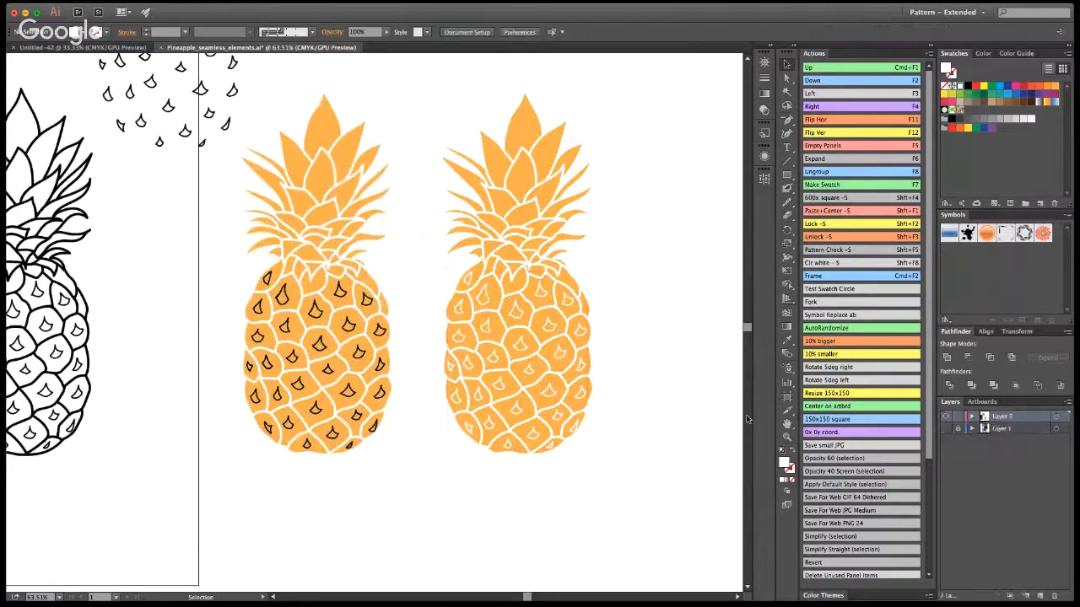
key("z")
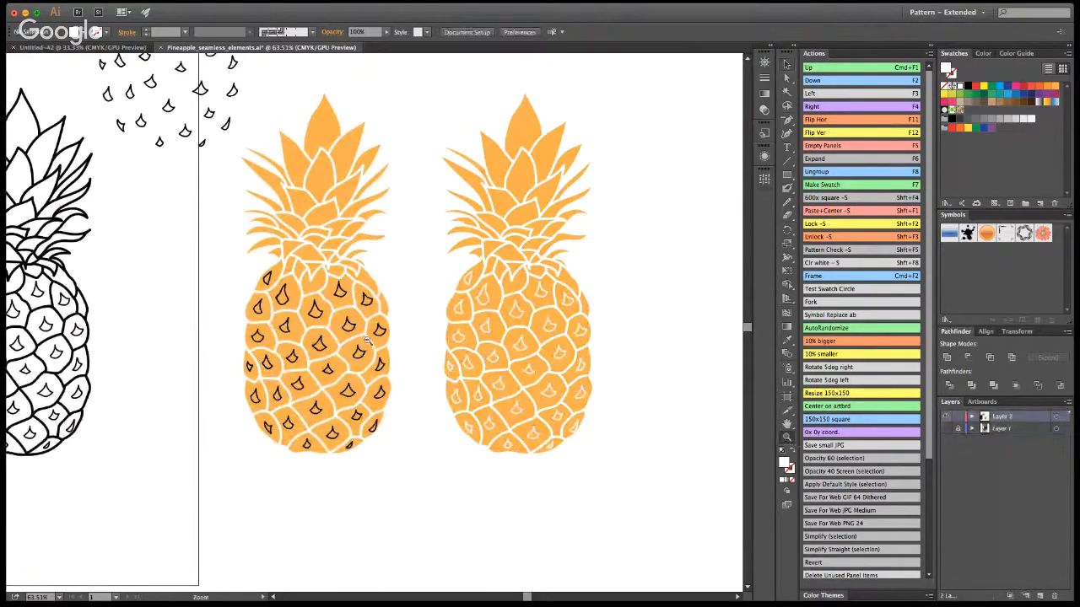
left_click(328, 366, "alt")
left_click(328, 366, "alt")
left_click(328, 366, "alt")
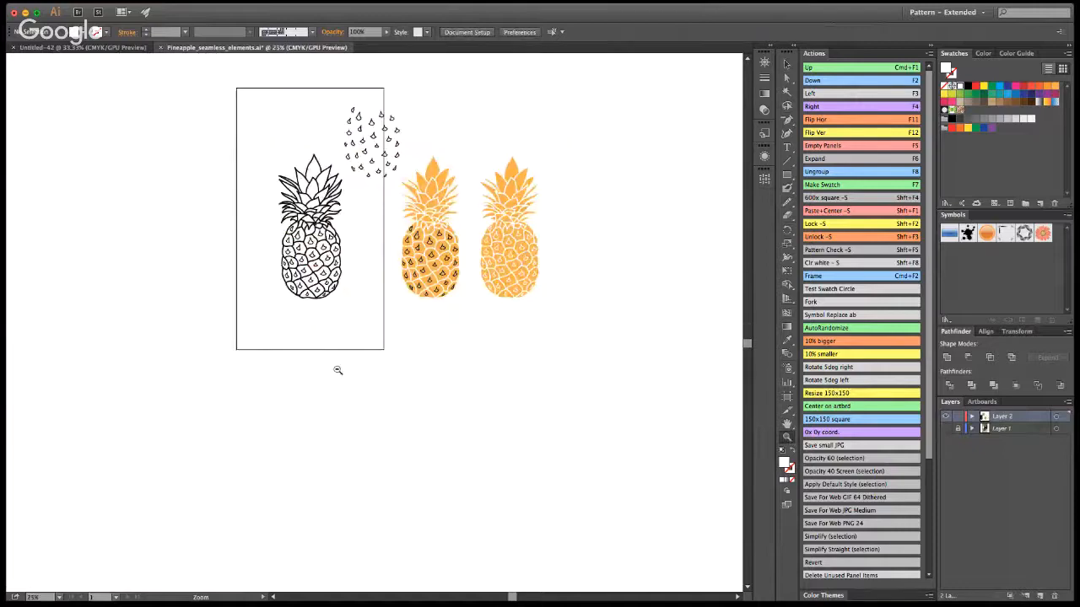
left_click(363, 255)
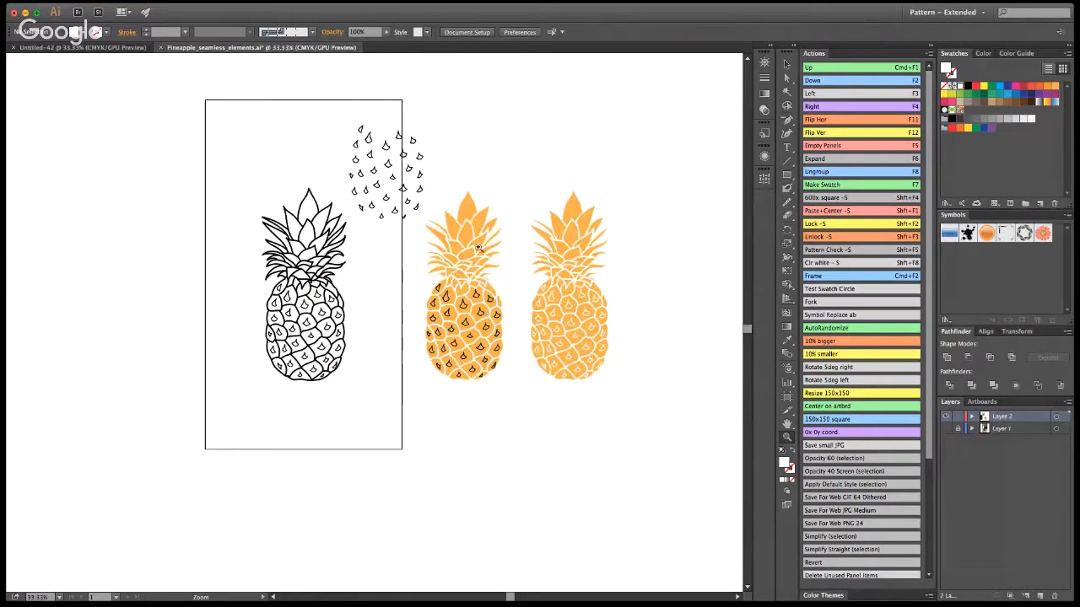
left_click(786, 65)
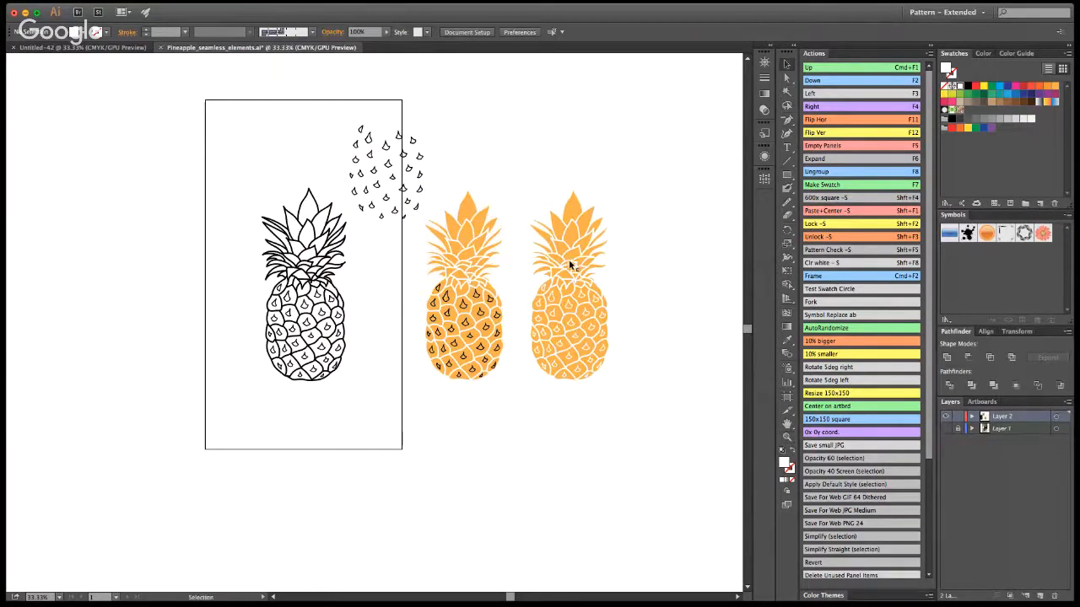
Isolate the rightmost pineapple group, recolor all its orange fills green using the Magic Wand selection, exit isolation, and save the document.
double_click(570, 265)
key("y")
left_click(604, 247)
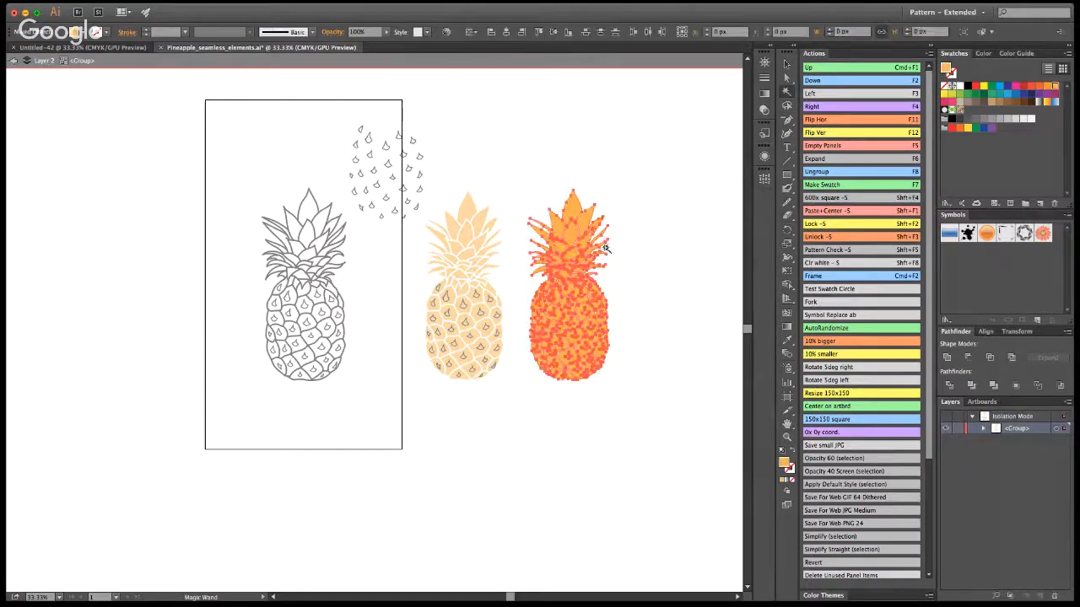
left_click(959, 95)
left_click(787, 65)
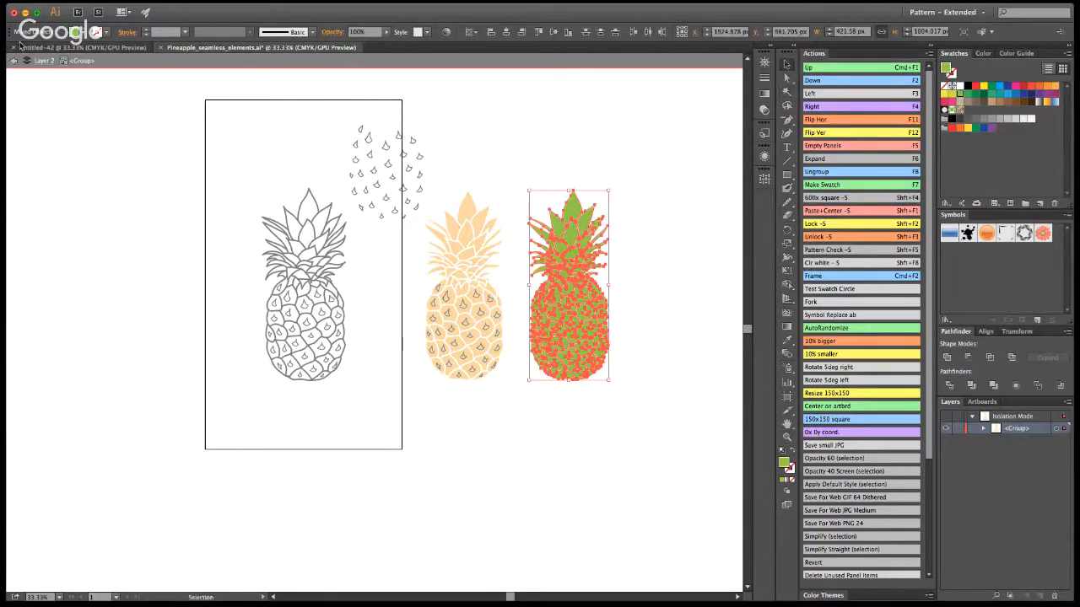
left_click(13, 60)
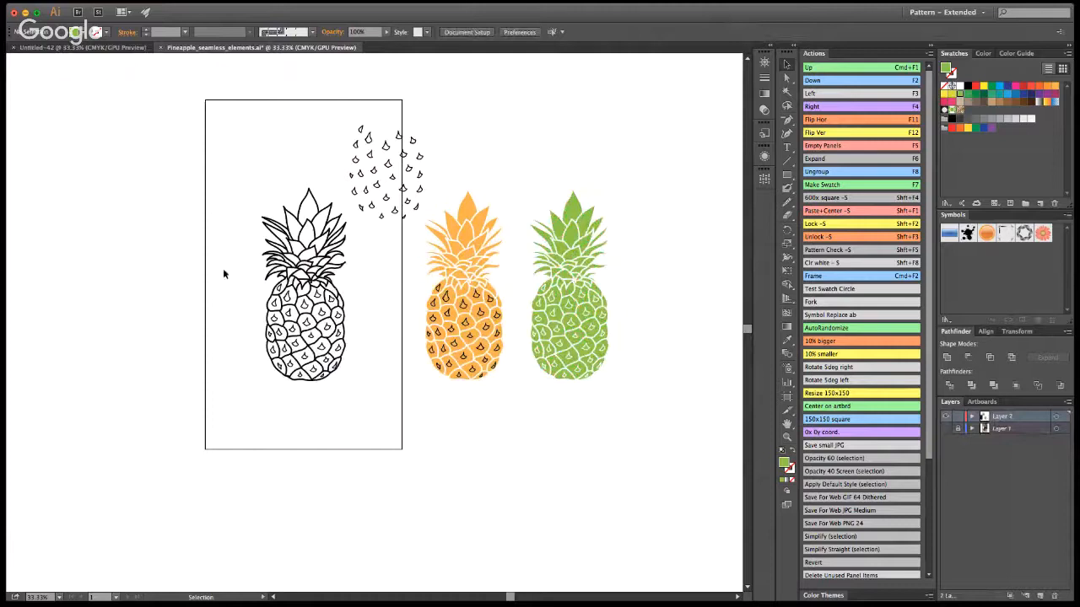
key("a")
key("v")
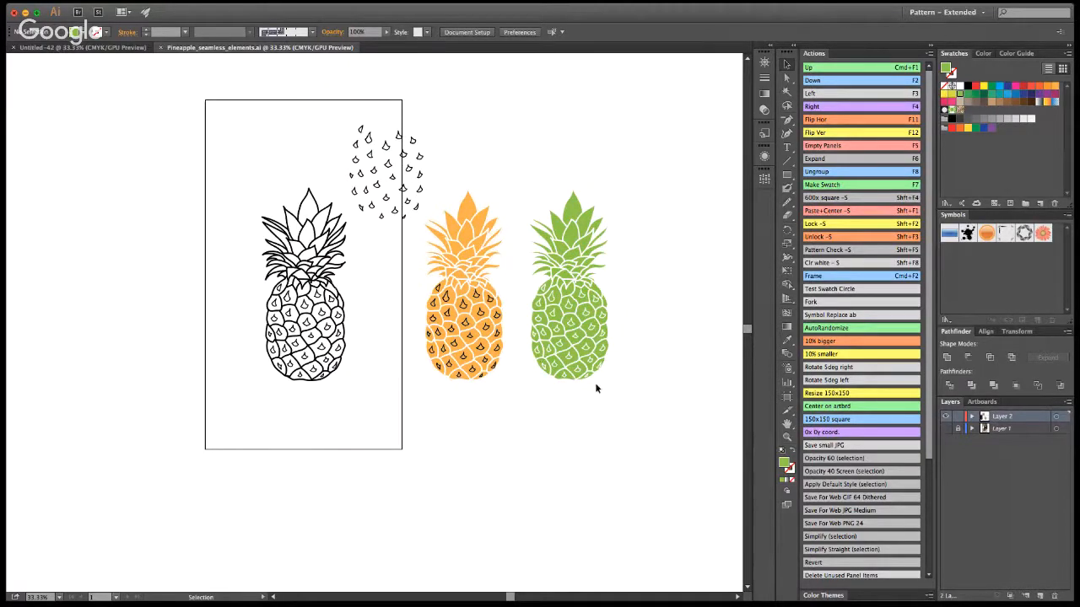
Place a duplicate of the green pineapple on its right, evenly spaced with the others, and deselect it.
key("space")
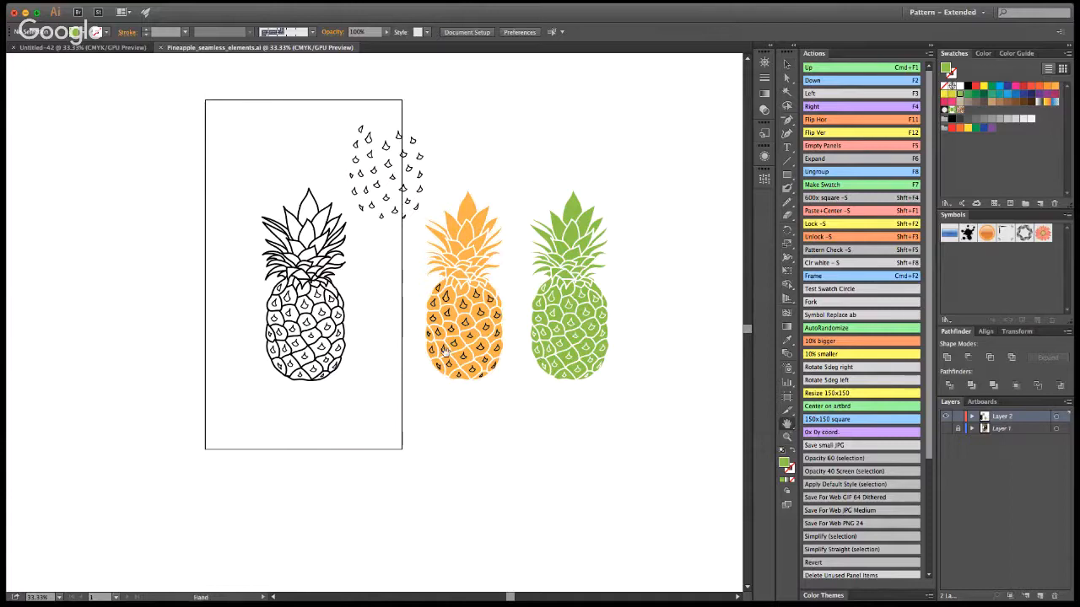
left_click_drag(450, 356, 321, 346)
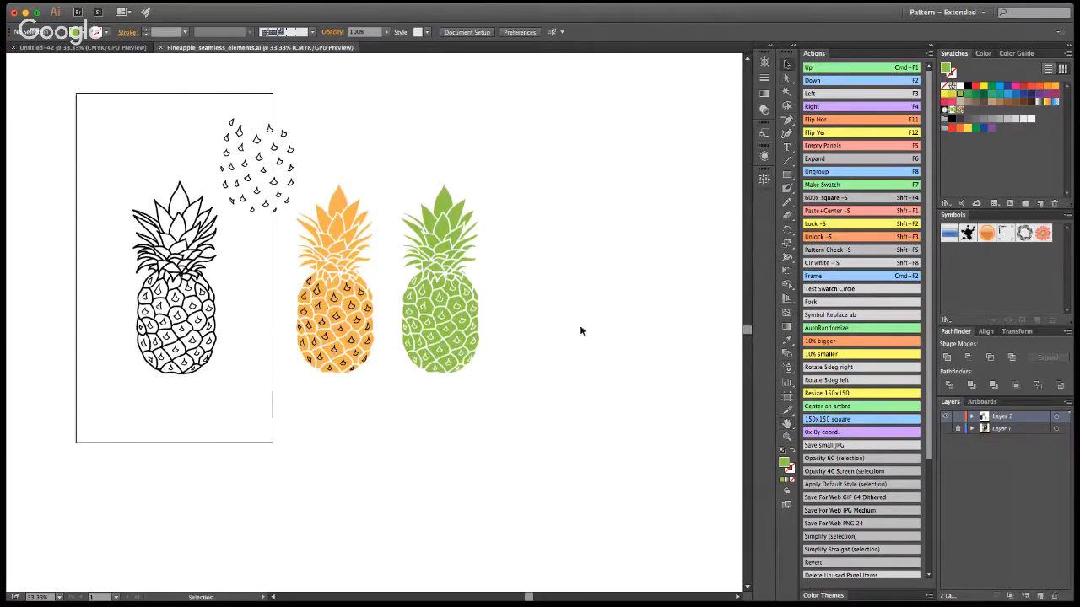
left_click(422, 253)
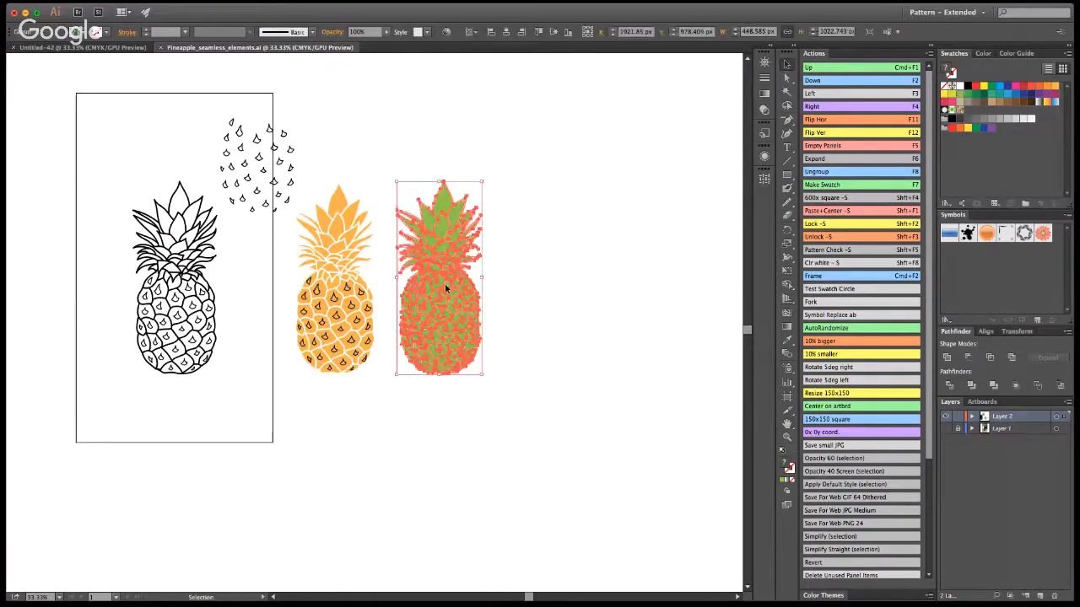
left_click_drag(445, 283, 549, 283)
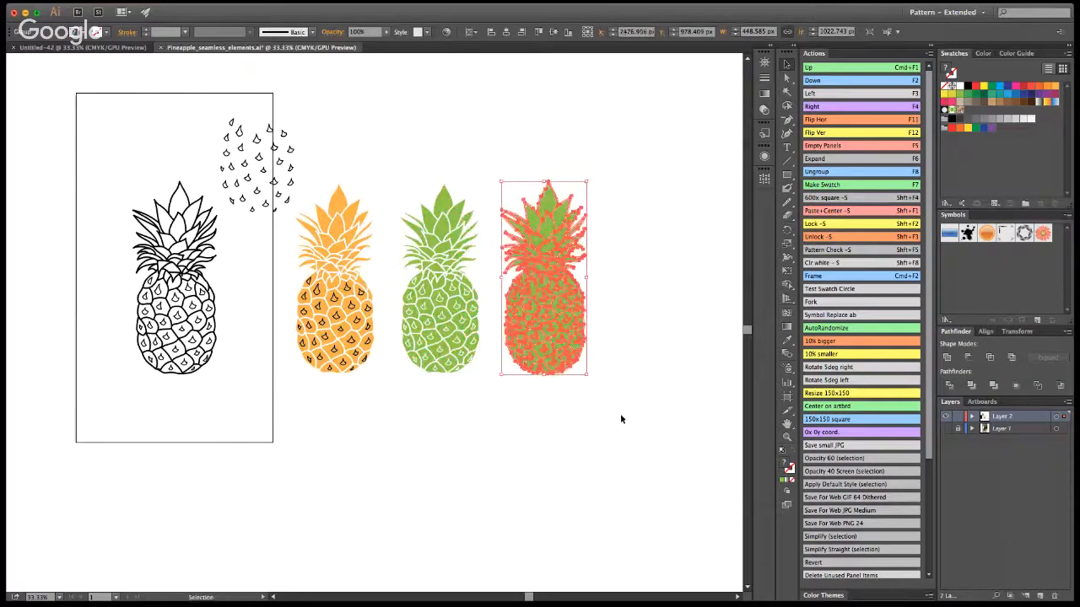
left_click(614, 430)
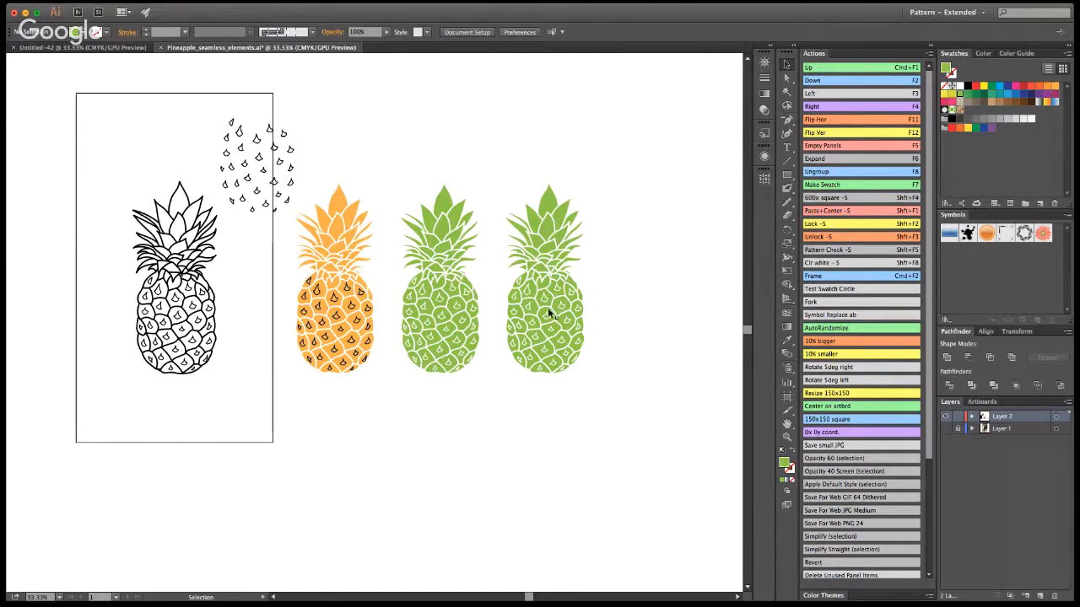
Group the orange pineapple with its outlines and spikes, delete all the black spikes inside the isolated group, and exit isolation.
left_click(334, 305)
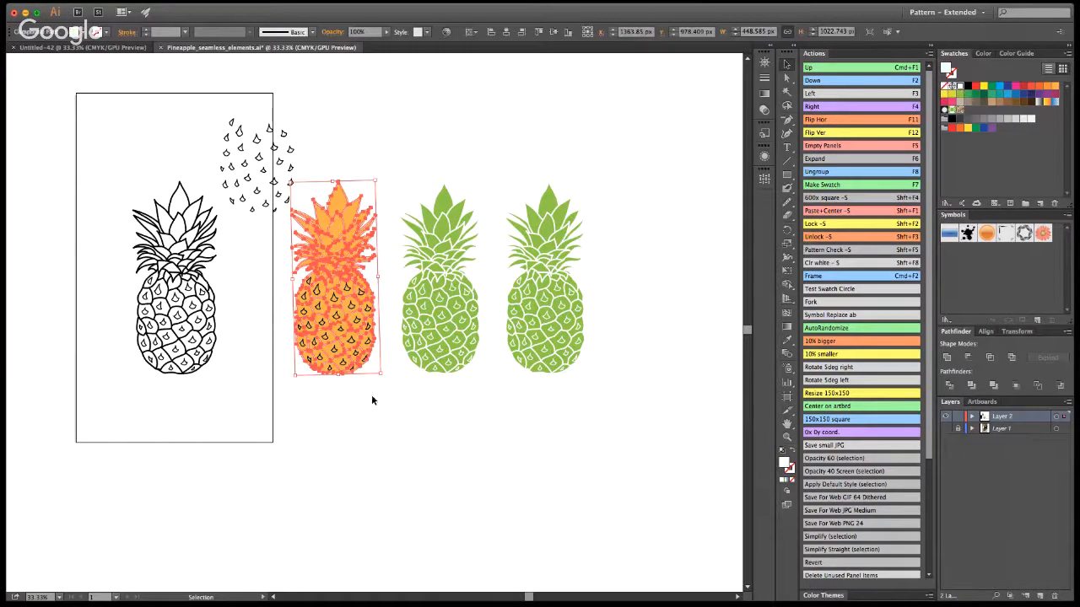
left_click_drag(374, 402, 272, 243)
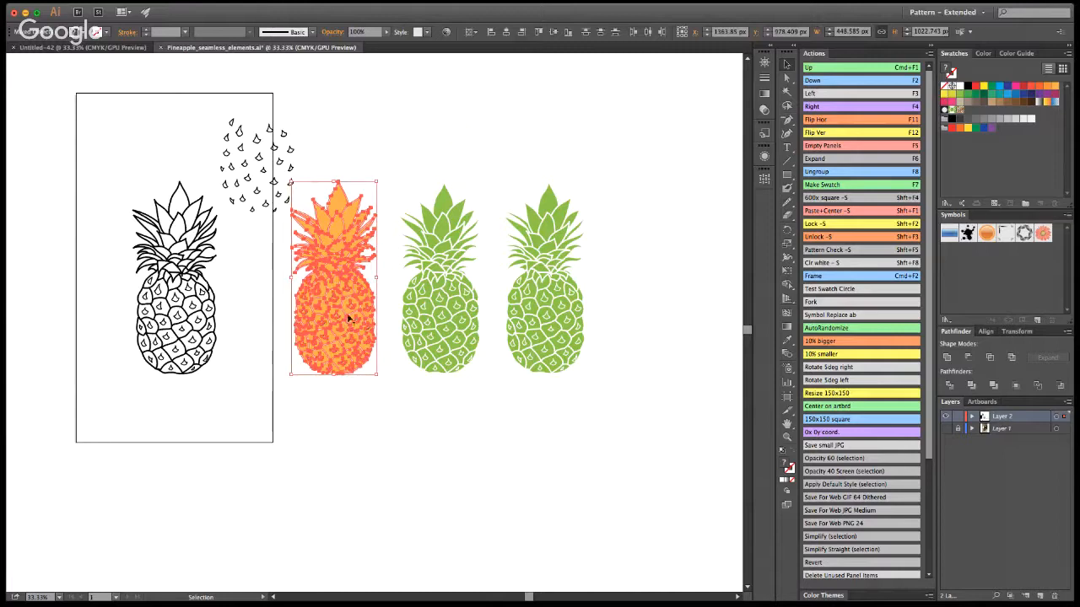
double_click(330, 253)
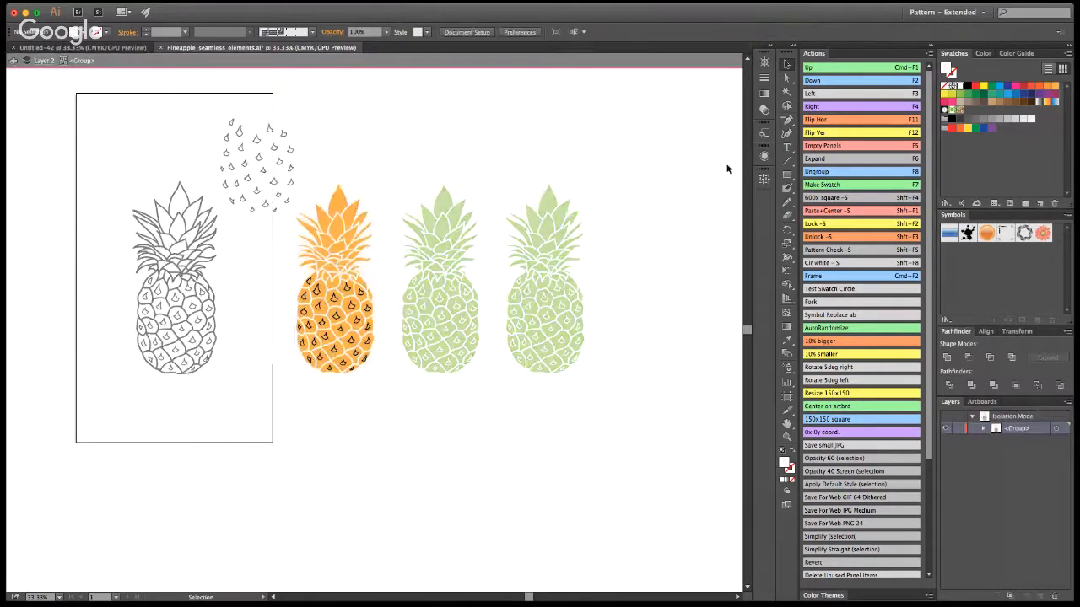
left_click(786, 91)
left_click(320, 293)
key("Delete")
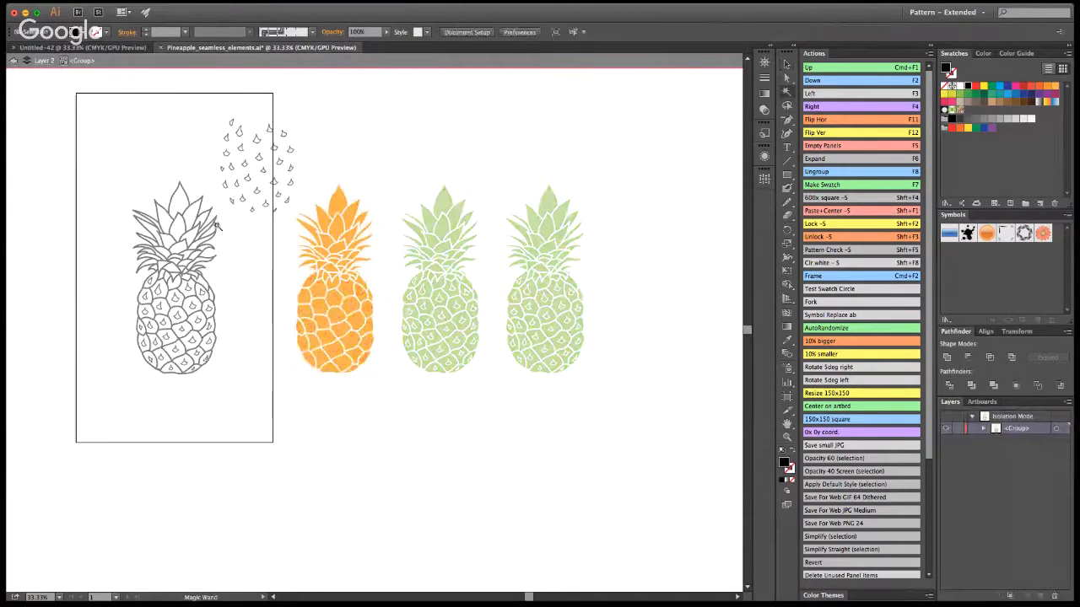
left_click(14, 62)
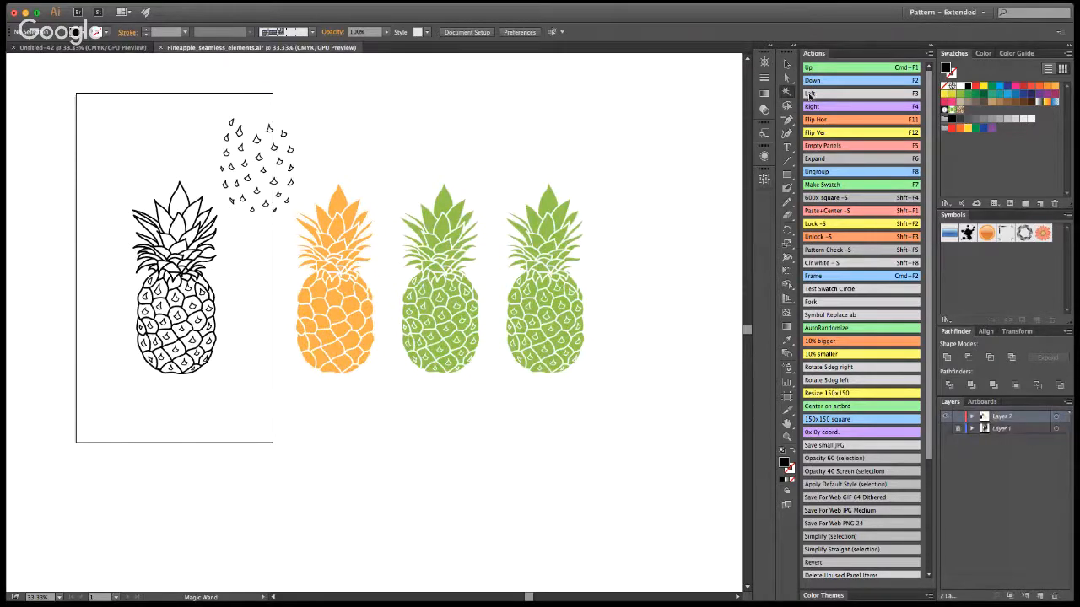
Copy the plain orange silhouette out of the orange pineapple group and place the copy to the right of the last green pineapple.
key("v")
left_click(345, 302)
double_click(334, 300)
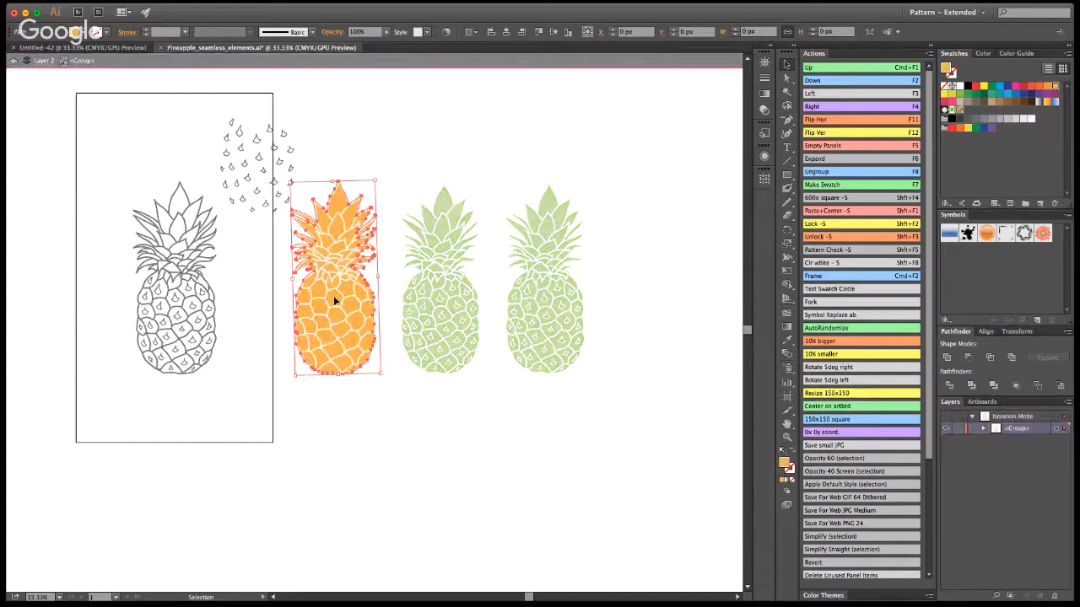
left_click(14, 61)
left_click(14, 61)
key("a")
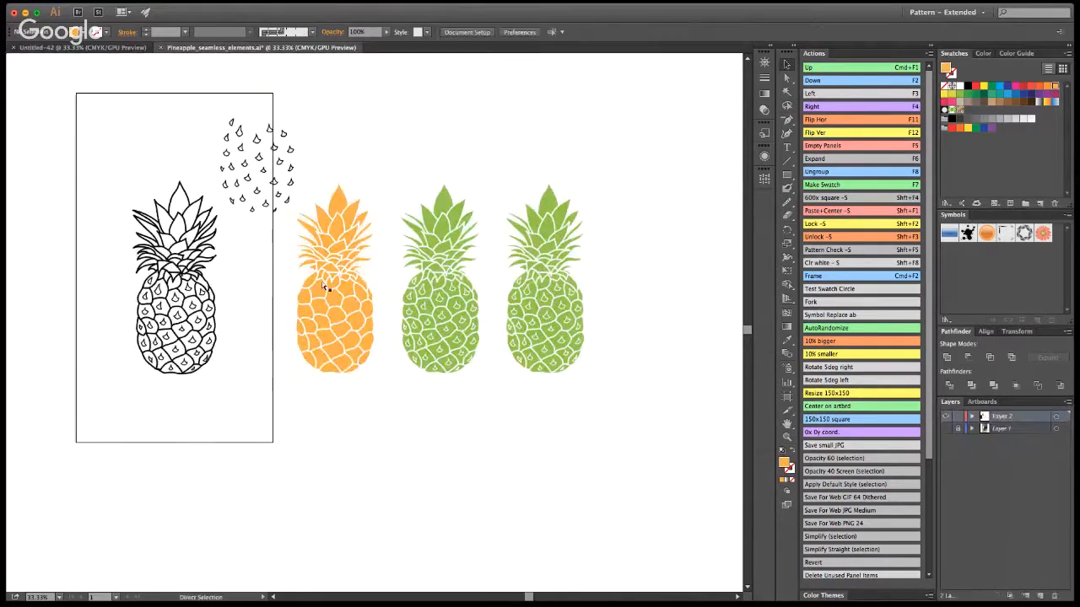
key("super+v")
left_click_drag(357, 312, 633, 268)
Fill the copied silhouette with black by sampling the line drawing with the Eyedropper, deselect it, and save the document.
key("i")
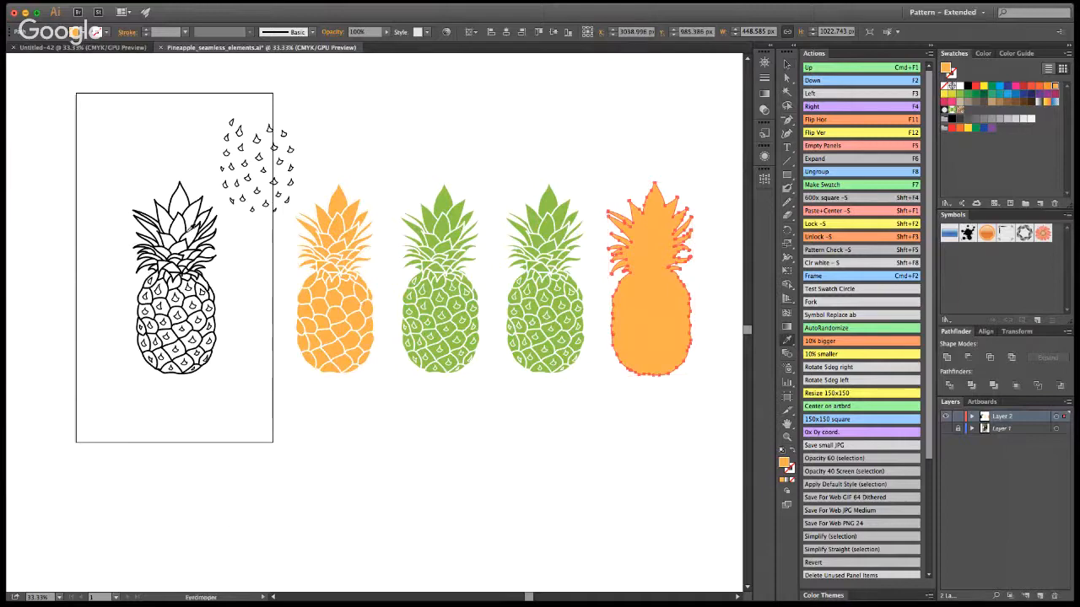
left_click(188, 230)
key("v")
left_click(646, 465)
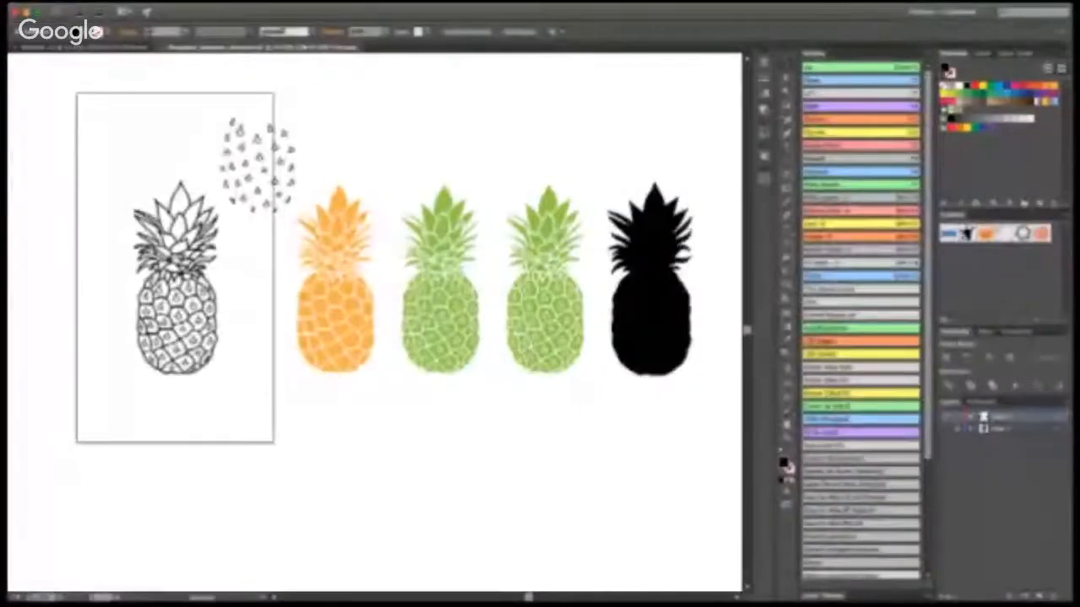
key("a")
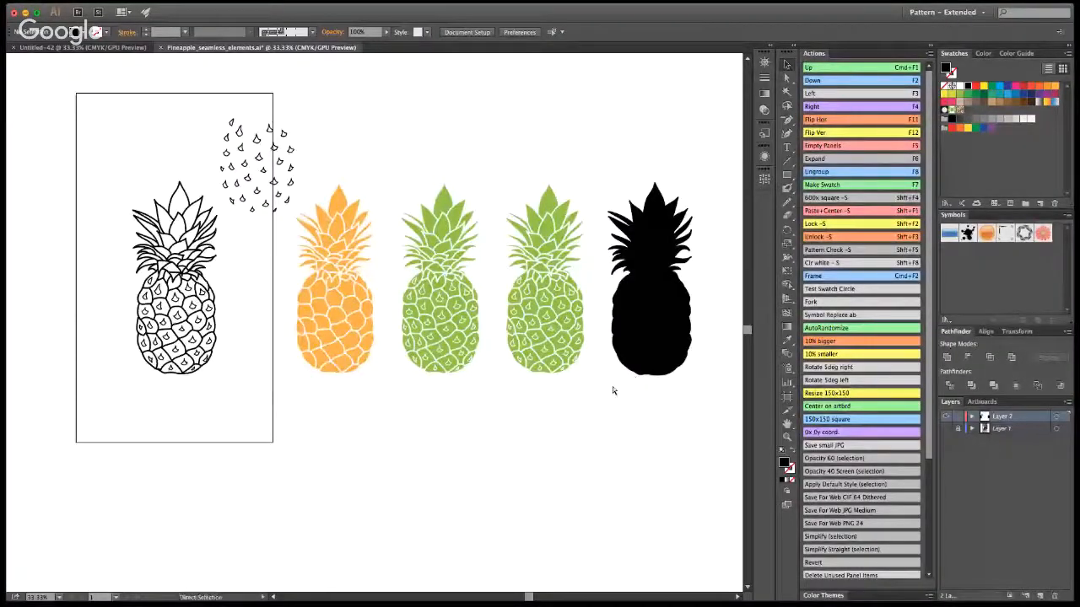
key("v")
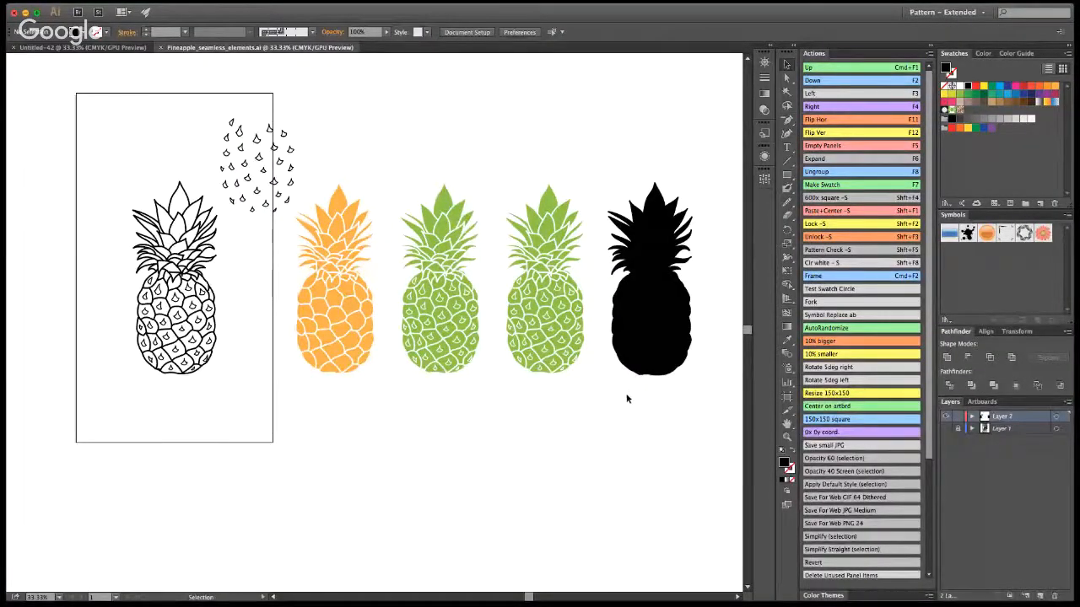
Isolate the green pineapple next to the black silhouette and select the top leaf of its crown.
left_click(546, 237)
double_click(546, 237)
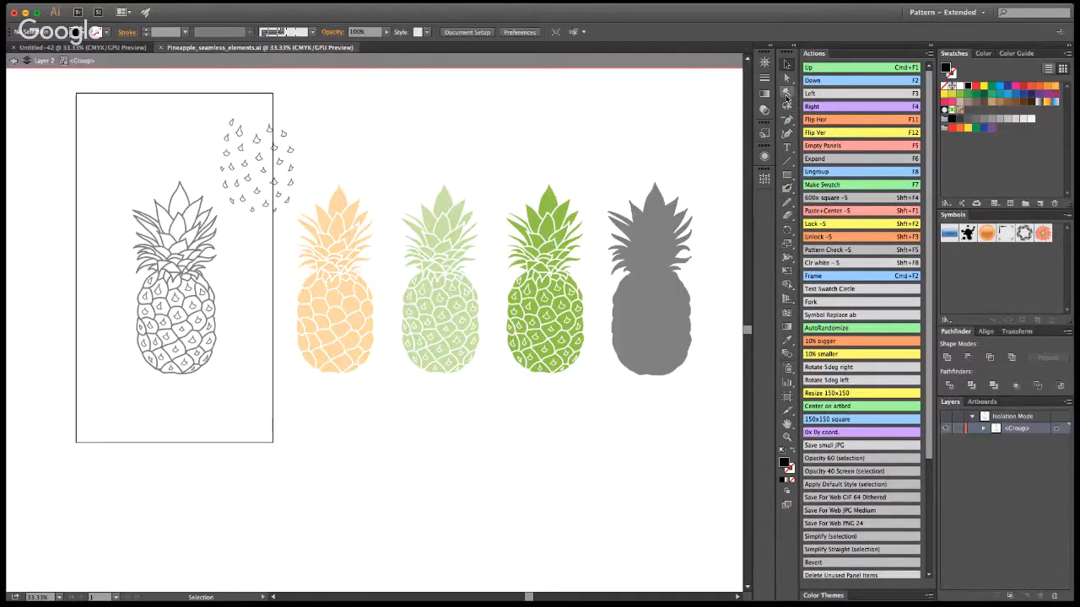
left_click(787, 437)
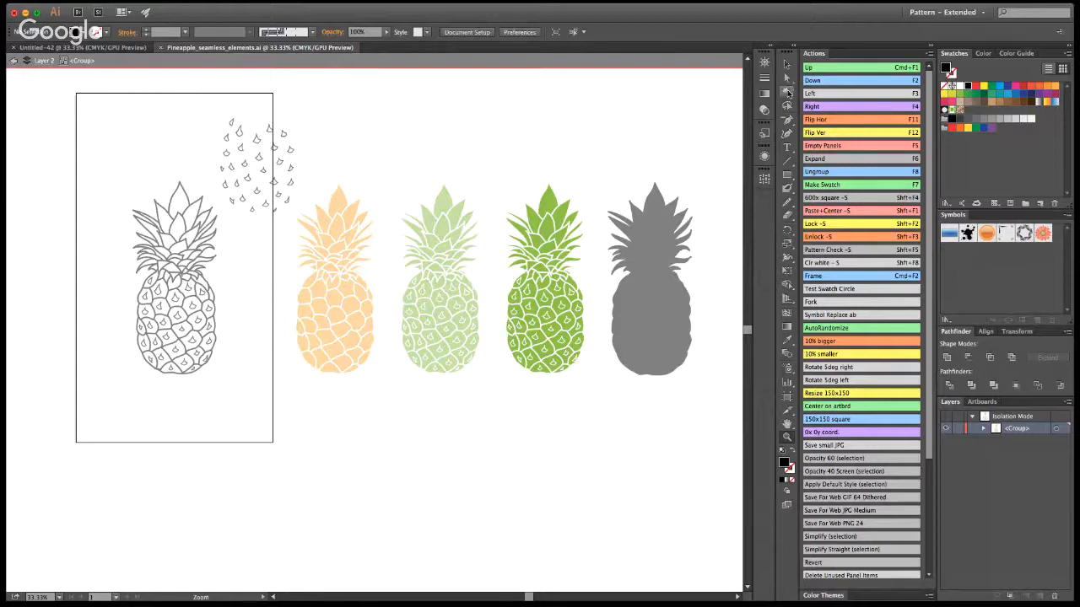
left_click(787, 78)
left_click(540, 204)
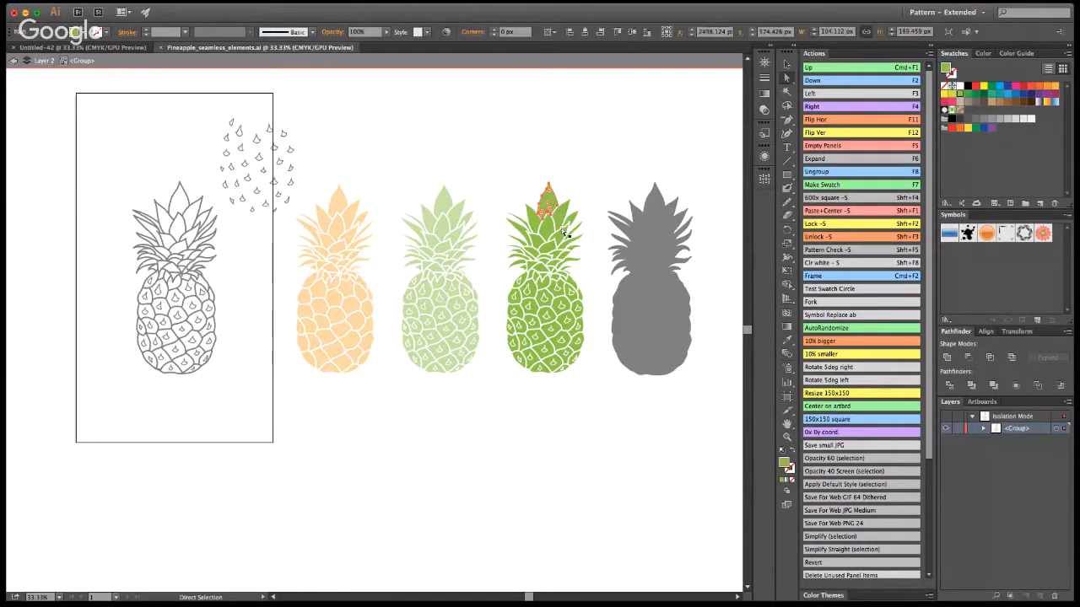
left_click(787, 437)
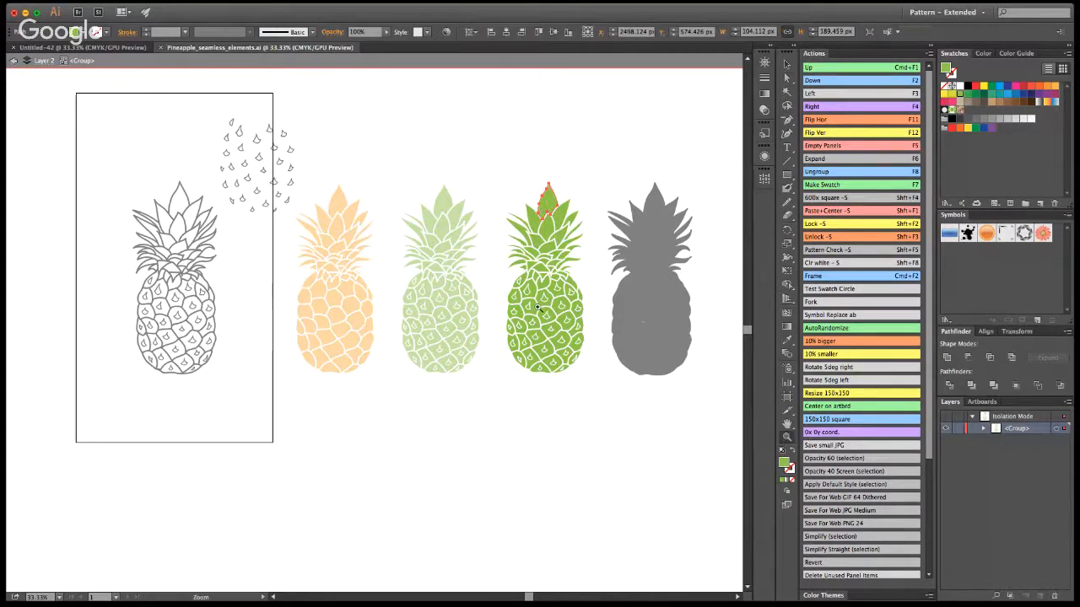
left_click_drag(536, 308, 573, 369)
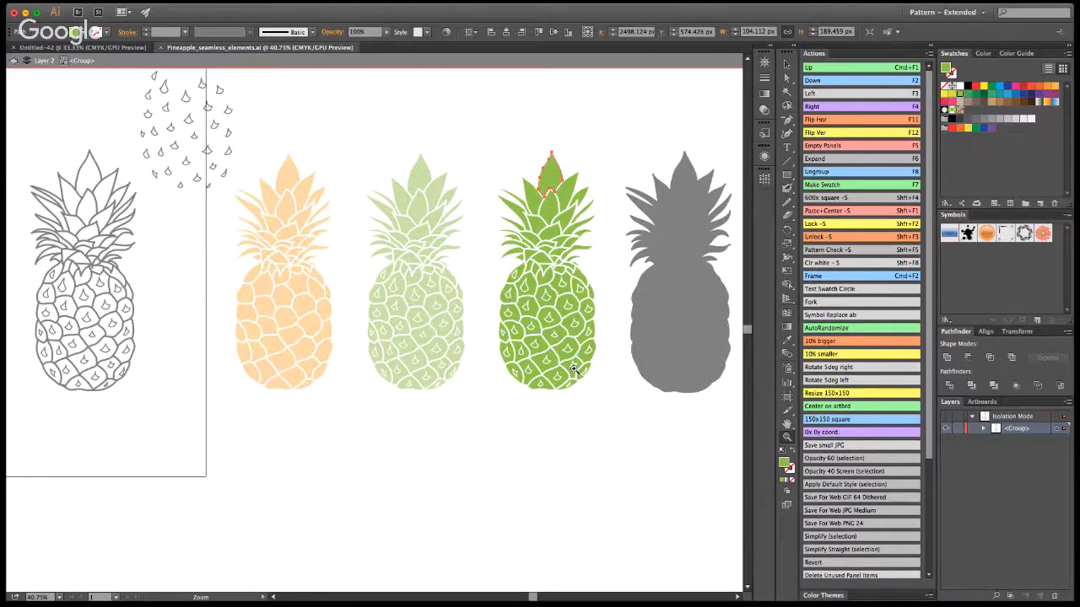
key("a")
left_click(533, 156, "shift")
left_click(577, 155, "shift")
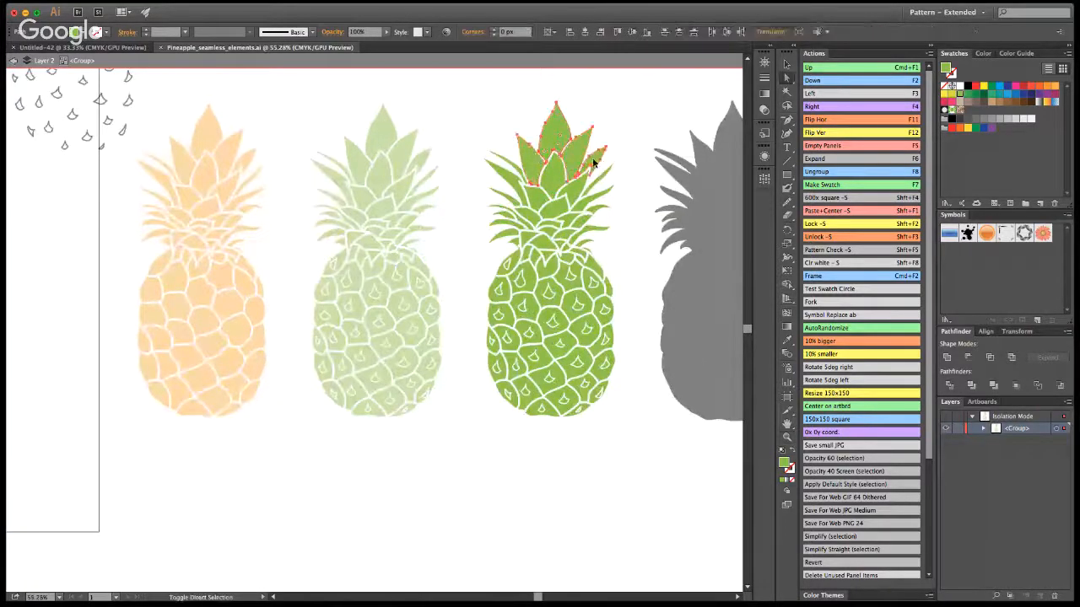
left_click(594, 162, "shift")
key("v")
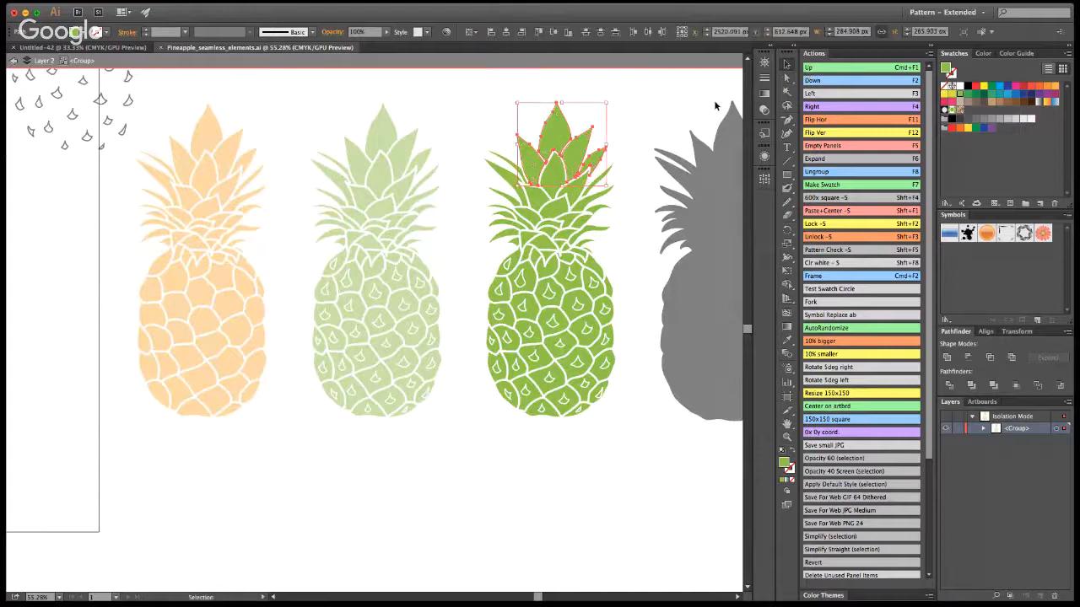
left_click_drag(497, 119, 626, 232)
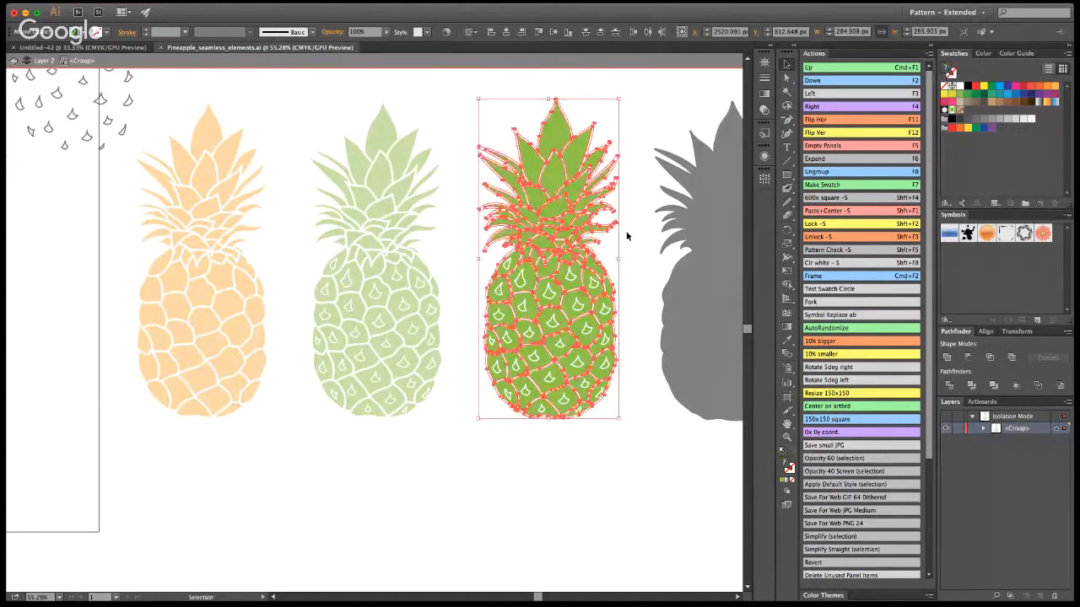
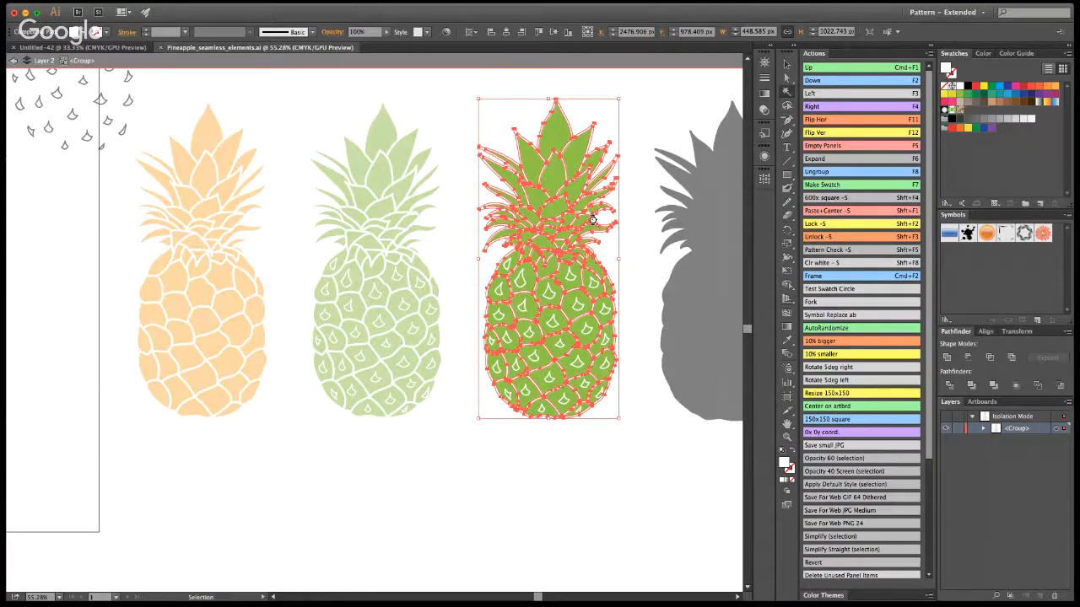
key("super+g")
key("v")
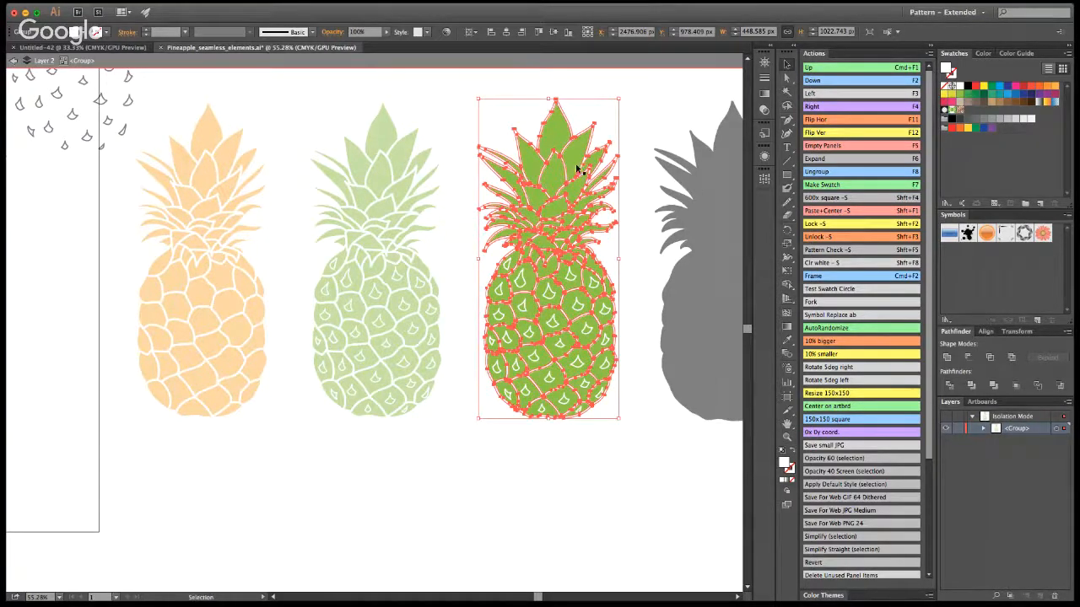
double_click(578, 170)
left_click(13, 62)
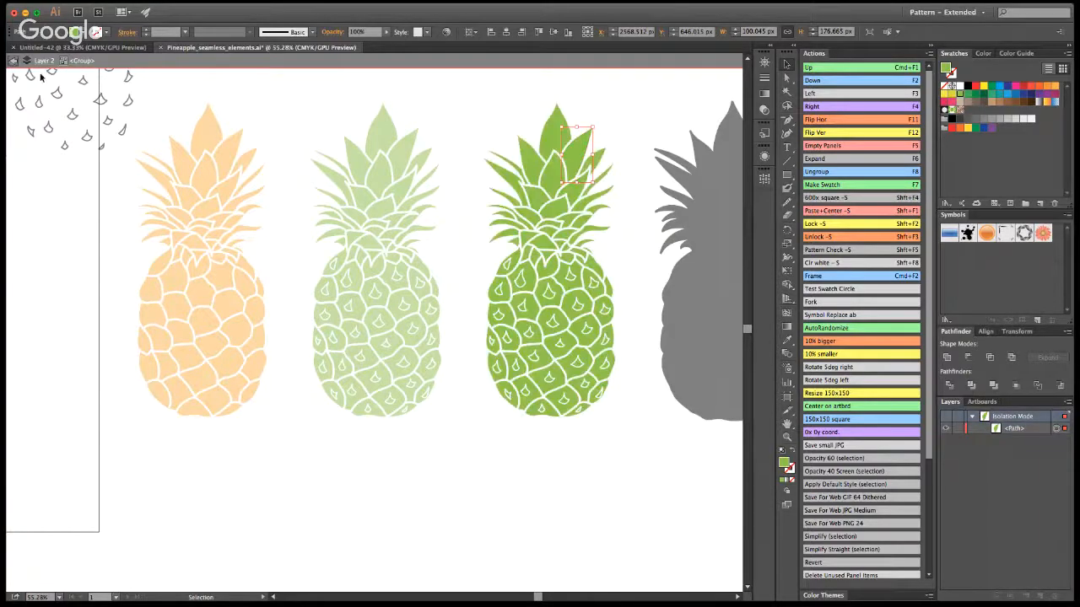
Select only the crown leaves of the isolated green pineapple, leaving out its body and white outline, and recolour them solid black.
left_click(550, 172)
left_click_drag(485, 95, 612, 237)
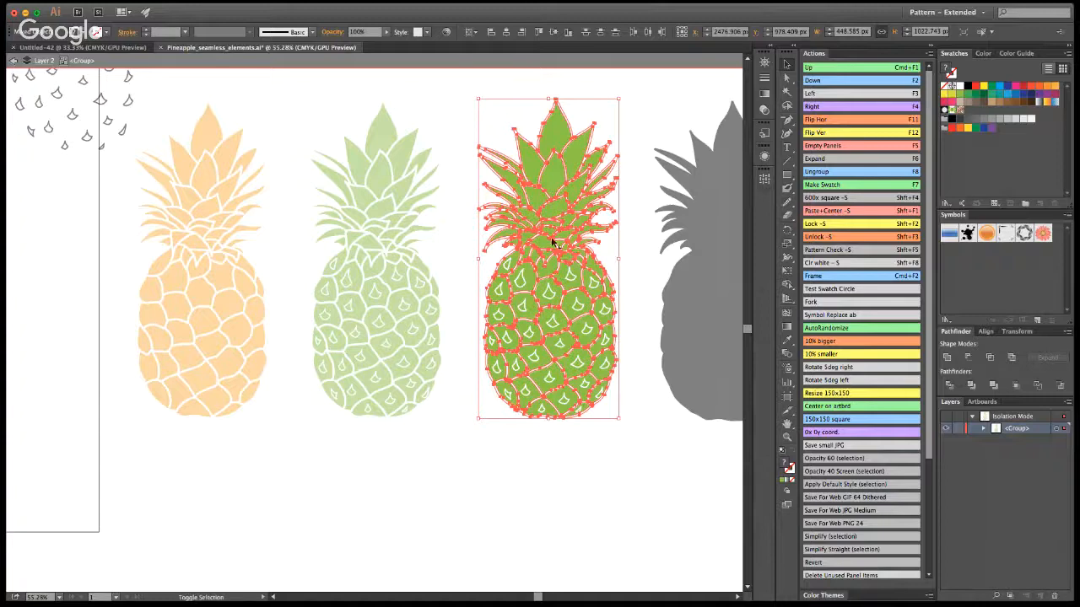
left_click(575, 254, "shift")
left_click(586, 248, "shift")
left_click(591, 252, "shift")
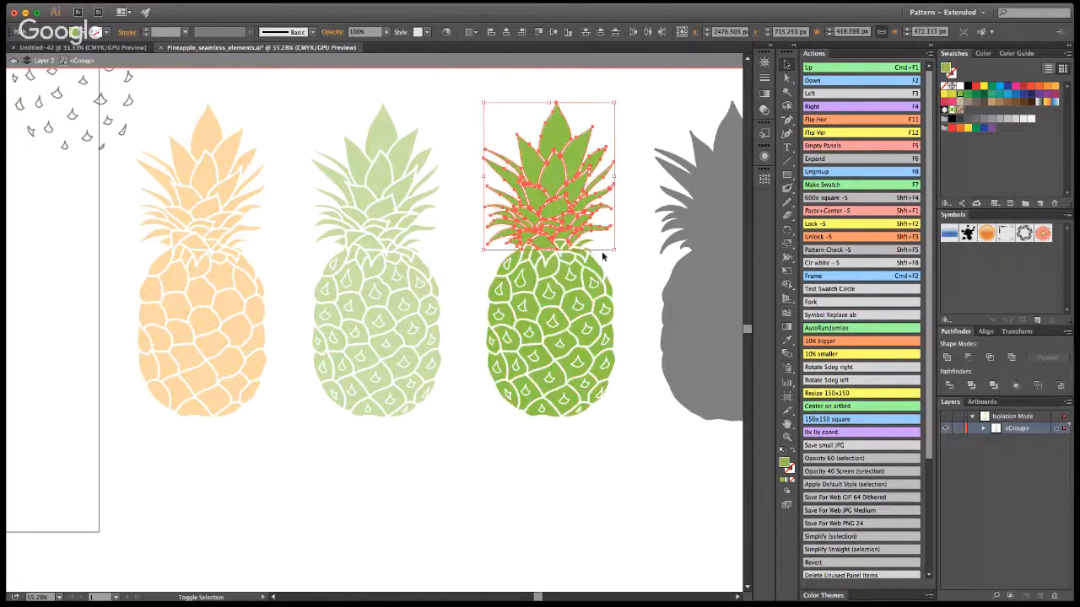
left_click(581, 244, "shift")
left_click(593, 251, "shift")
key("i")
left_click(102, 95)
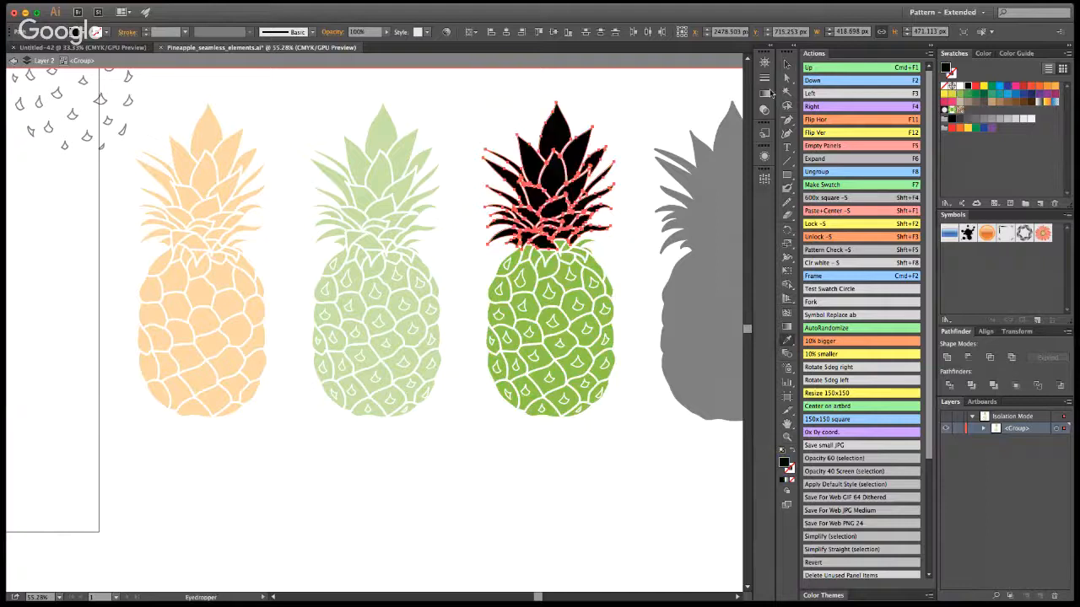
key("v")
left_click(647, 147)
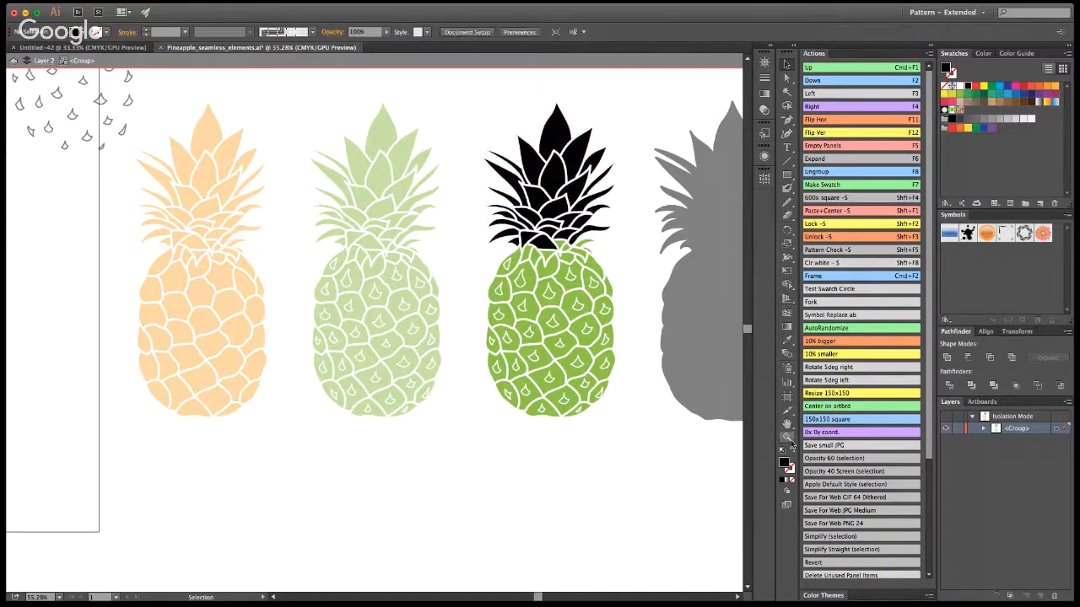
Recolour the remaining small green leaves at the crown's base black by sampling the upper leaves with the Eyedropper.
key("z")
left_click(786, 77)
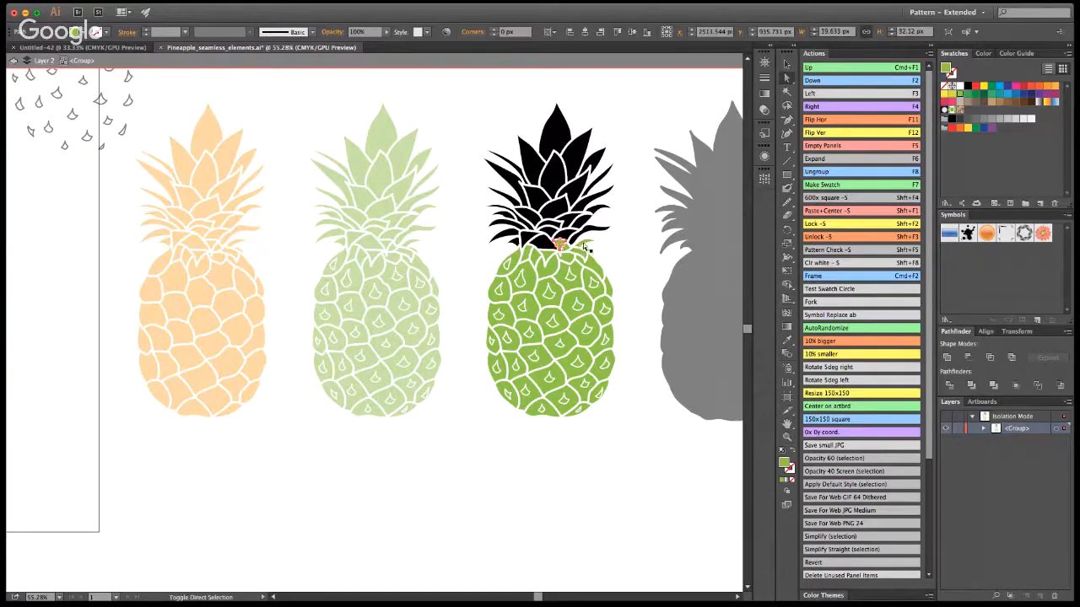
key("super+a")
left_click(645, 316)
key("z")
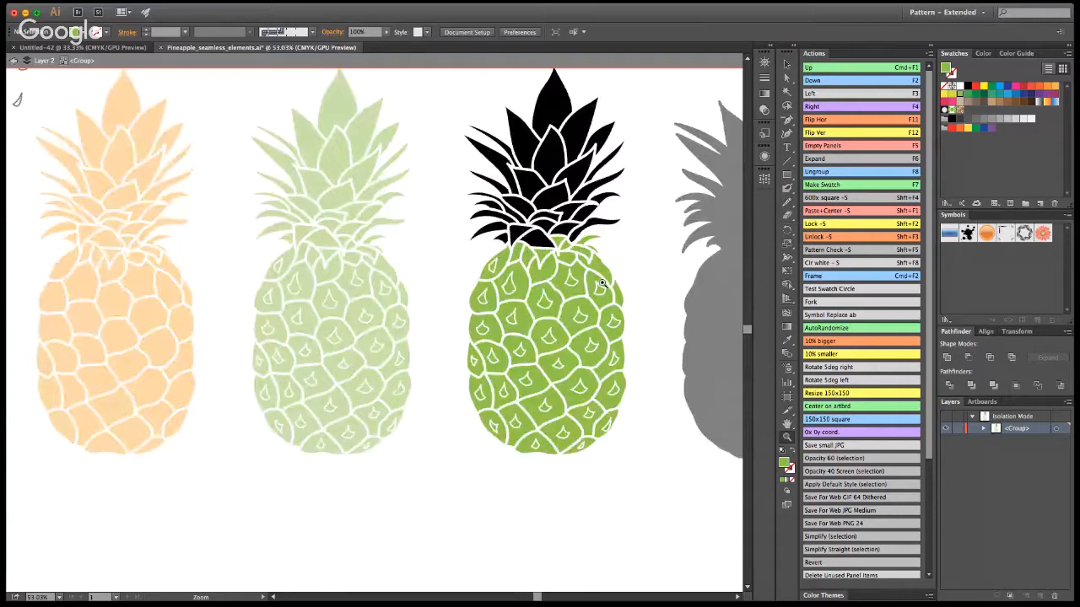
left_click_drag(602, 285, 661, 338)
left_click(556, 239)
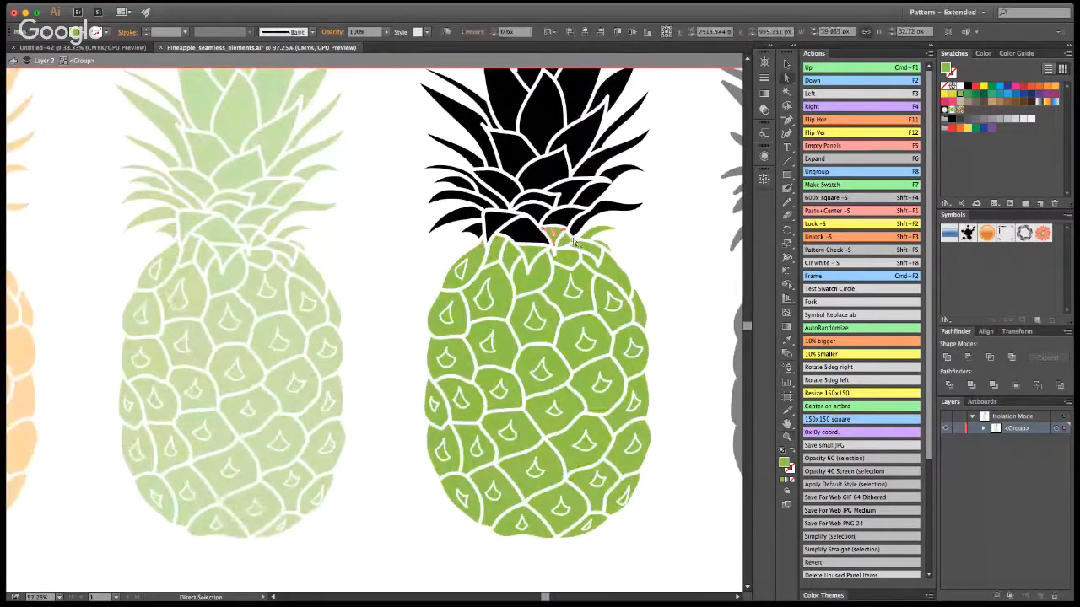
left_click(609, 249, "shift")
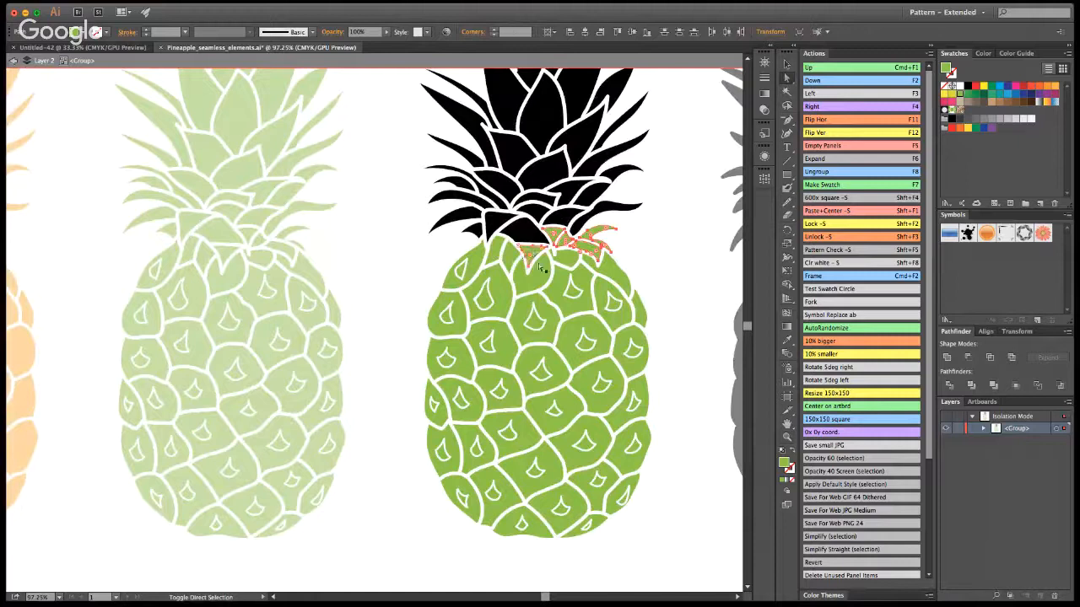
key("i")
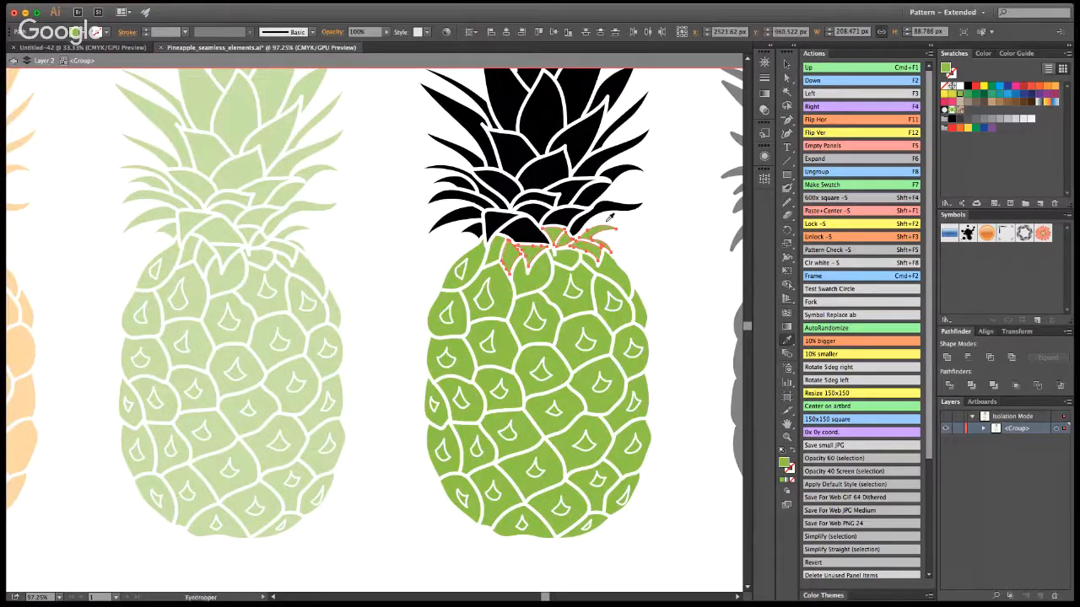
left_click(544, 171)
Delete the small green centre marks inside the scales on the upper-left part of the isolated pineapple's body.
left_click(788, 78)
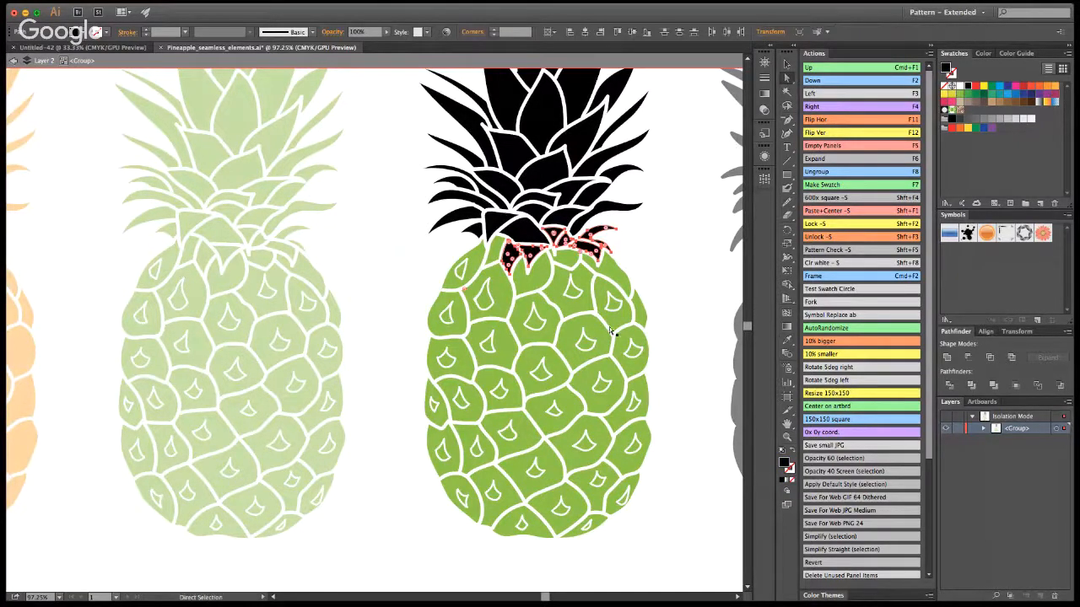
left_click(786, 436)
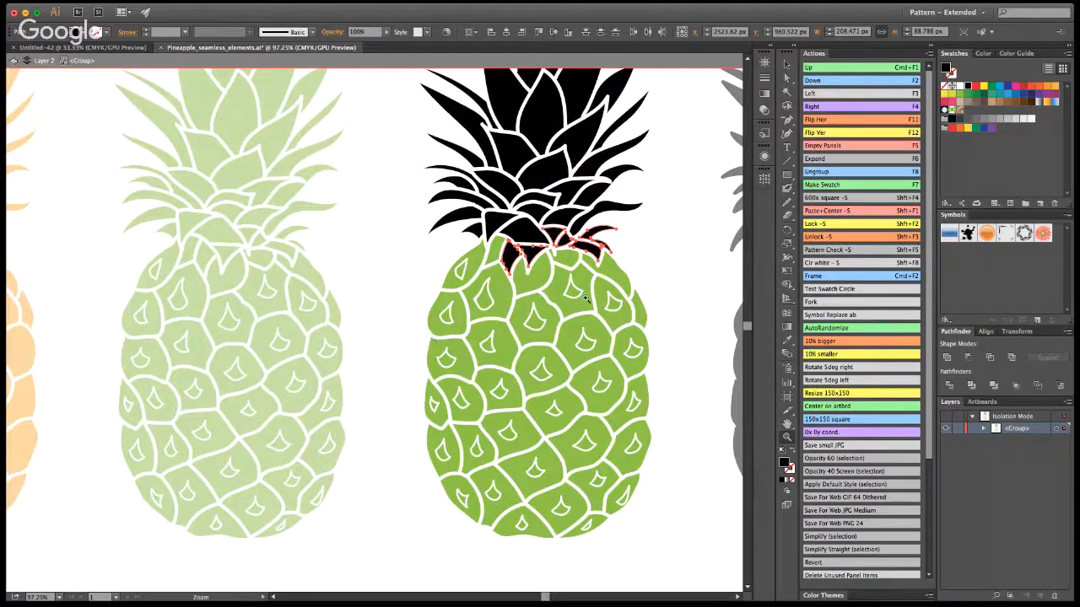
key("a")
left_click(460, 272)
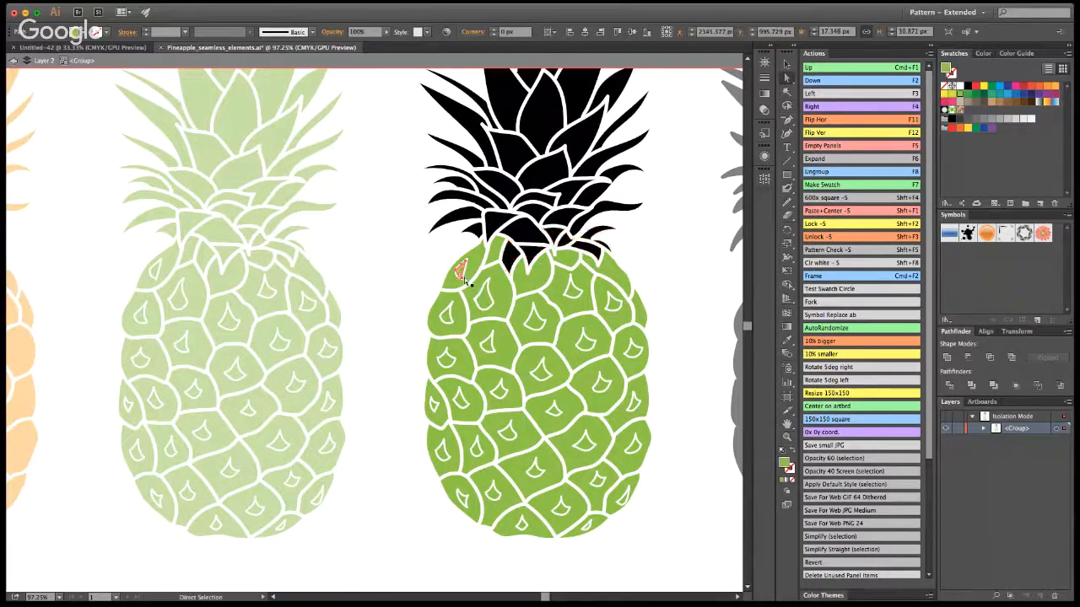
key("Delete")
left_click(486, 298)
key("Delete")
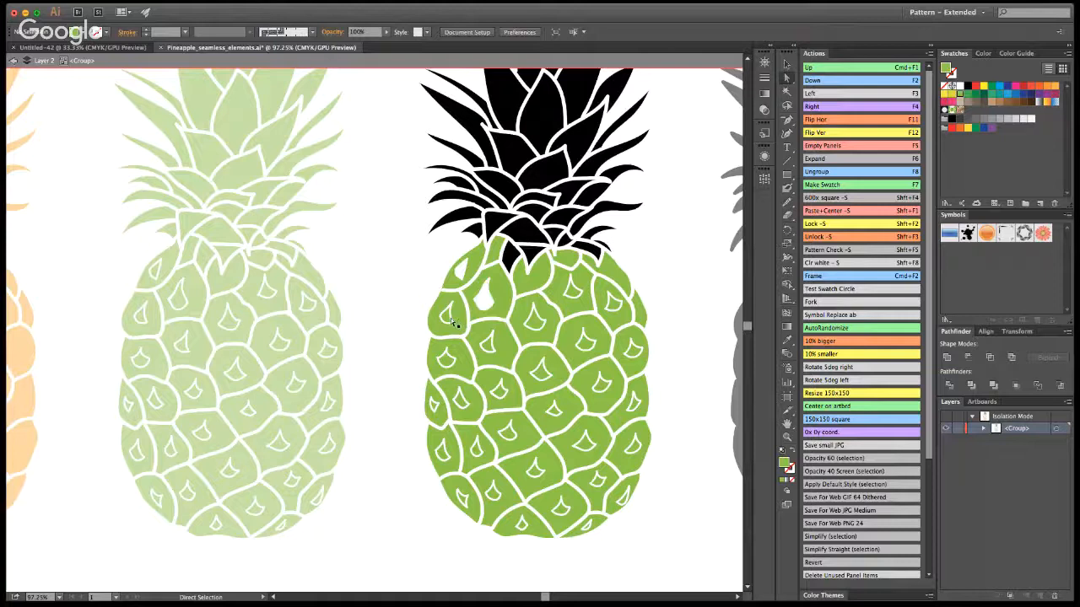
left_click(452, 320)
key("Delete")
left_click(484, 343)
key("Delete")
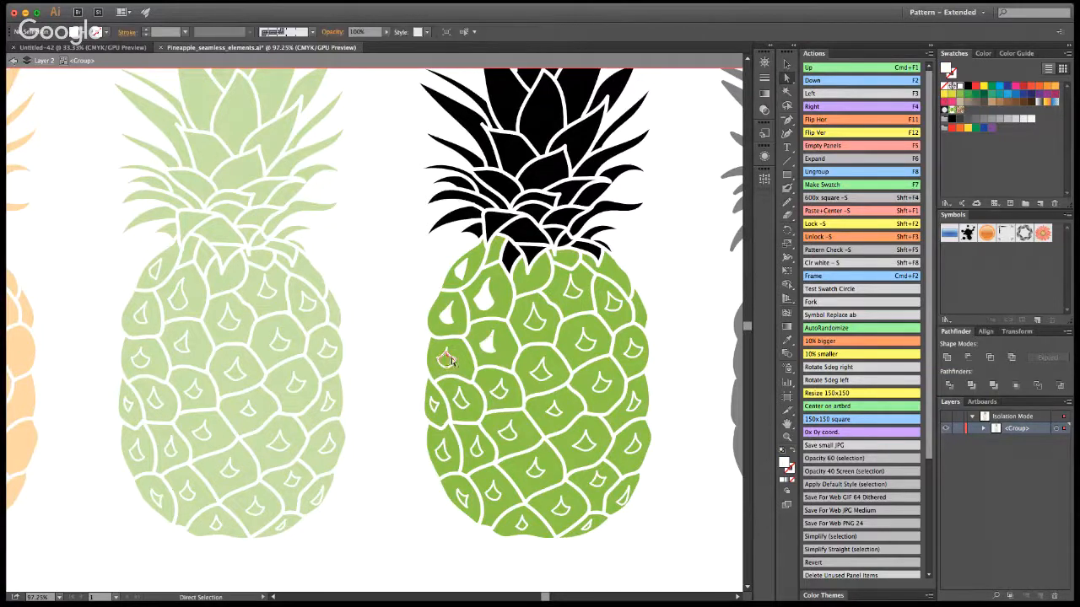
key("Delete")
left_click(466, 408)
key("Delete")
left_click(437, 408)
key("Delete")
left_click(531, 379)
key("Delete")
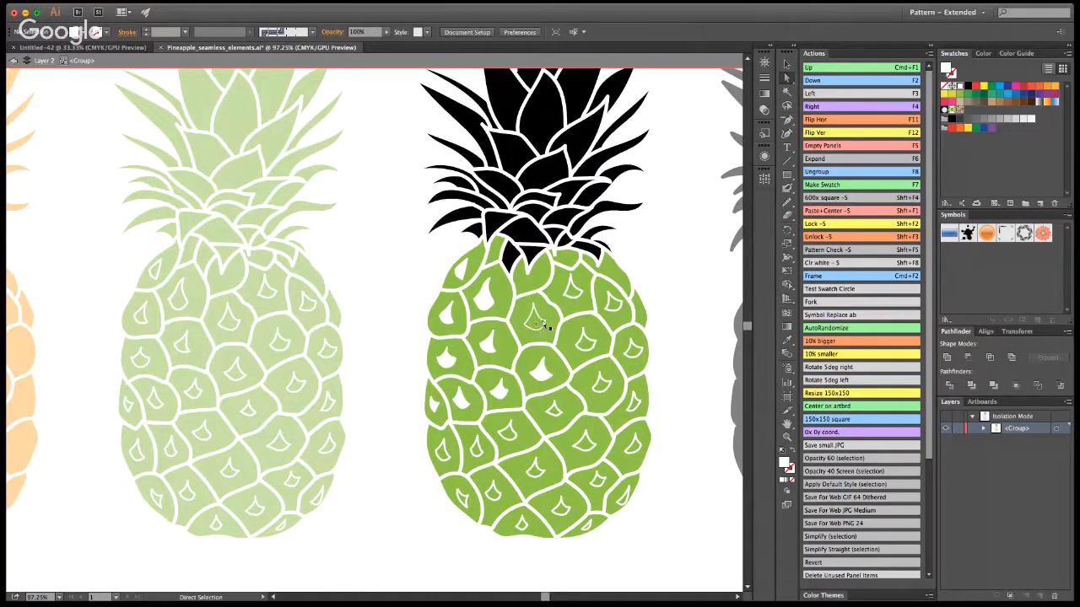
Delete the small green centre marks from the upper-middle and right-hand scales of the isolated pineapple's body.
left_click(539, 322)
key("Delete")
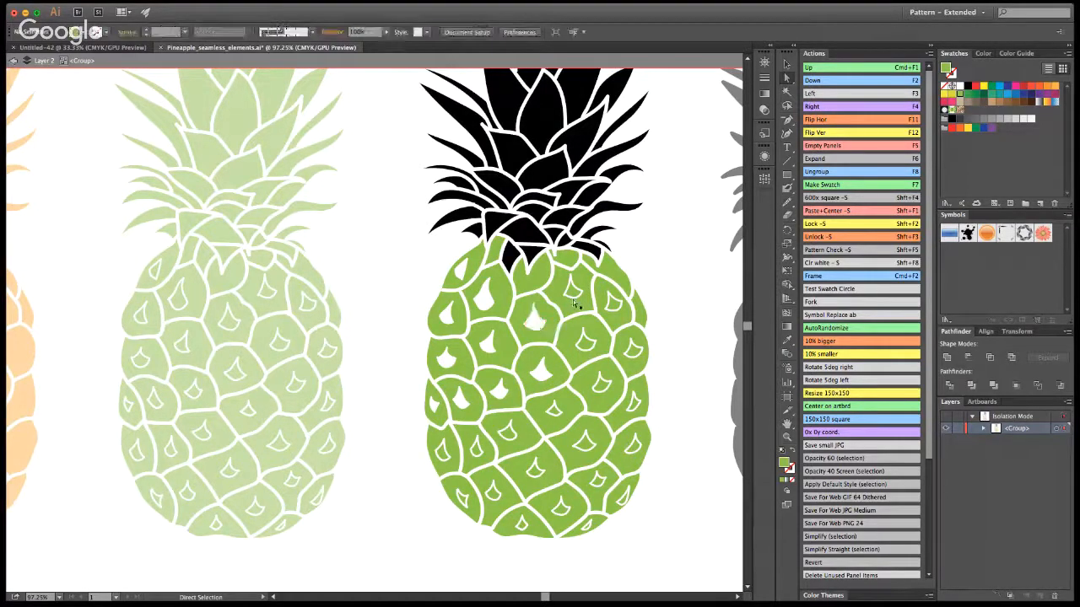
key("super+z")
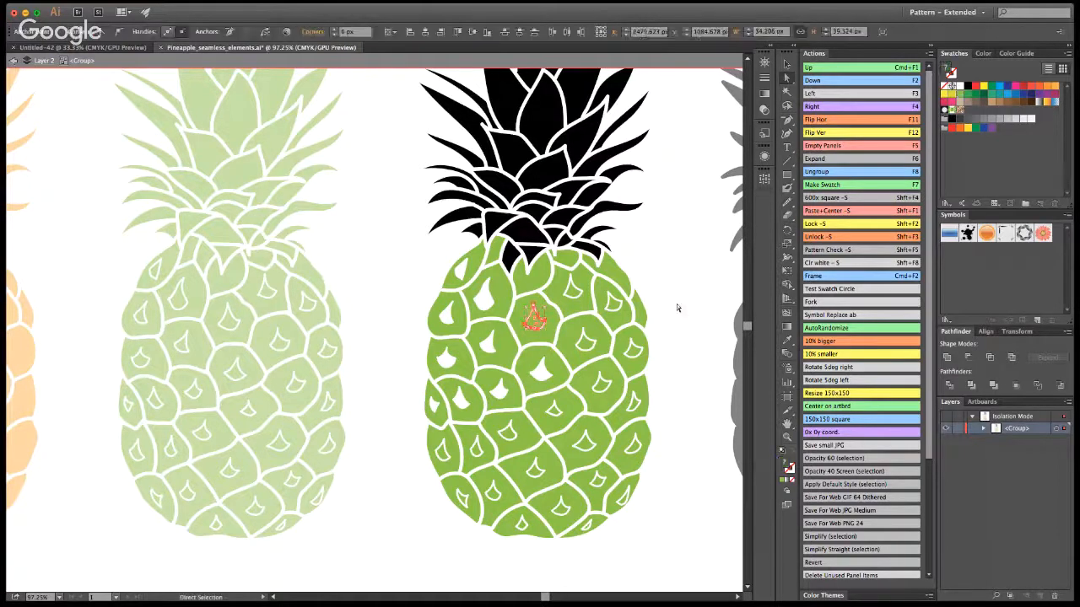
left_click(674, 303)
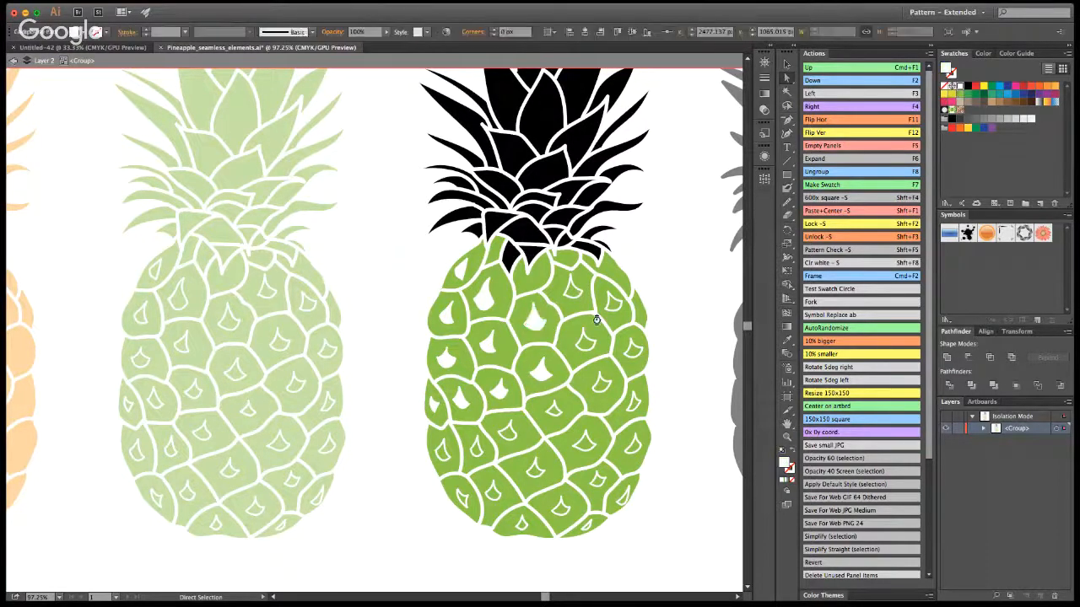
left_click(574, 285)
key("Delete")
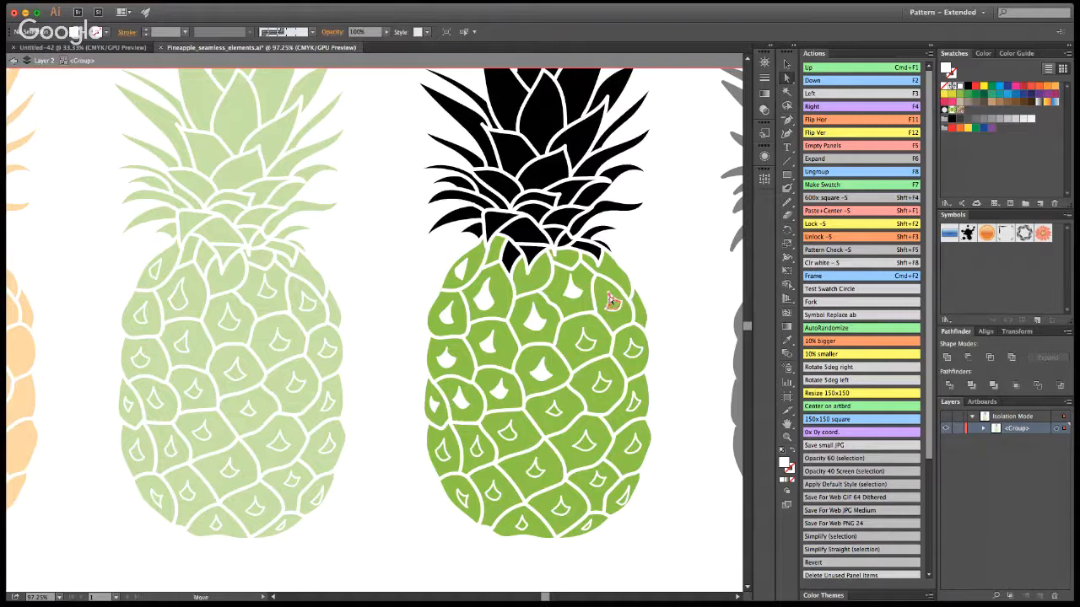
left_click(630, 340)
key("Delete")
left_click(583, 339)
key("Delete")
left_click(601, 384)
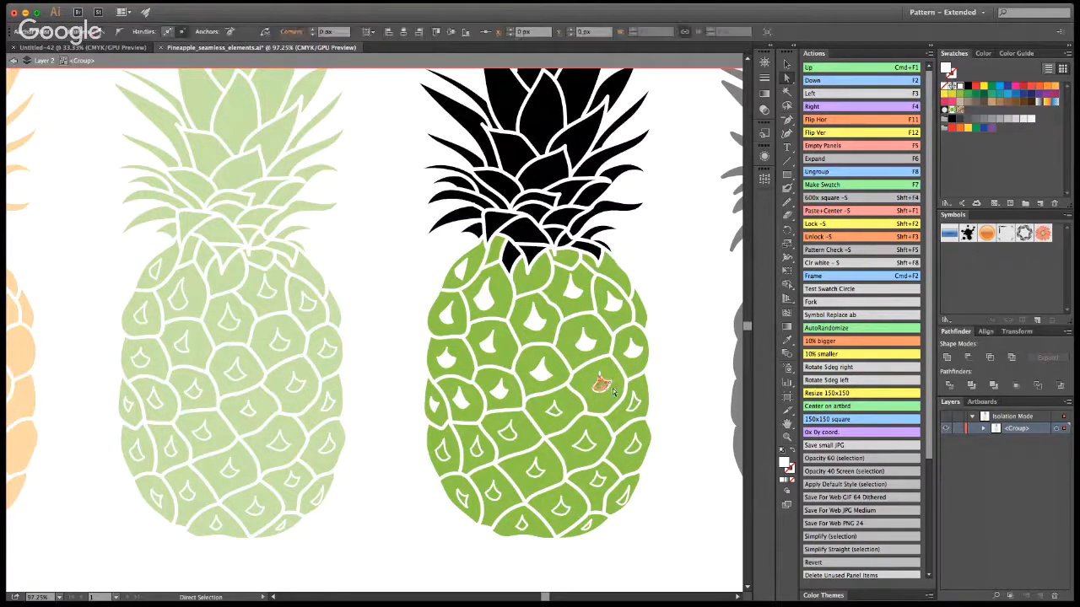
key("Delete")
left_click(635, 401)
key("Delete")
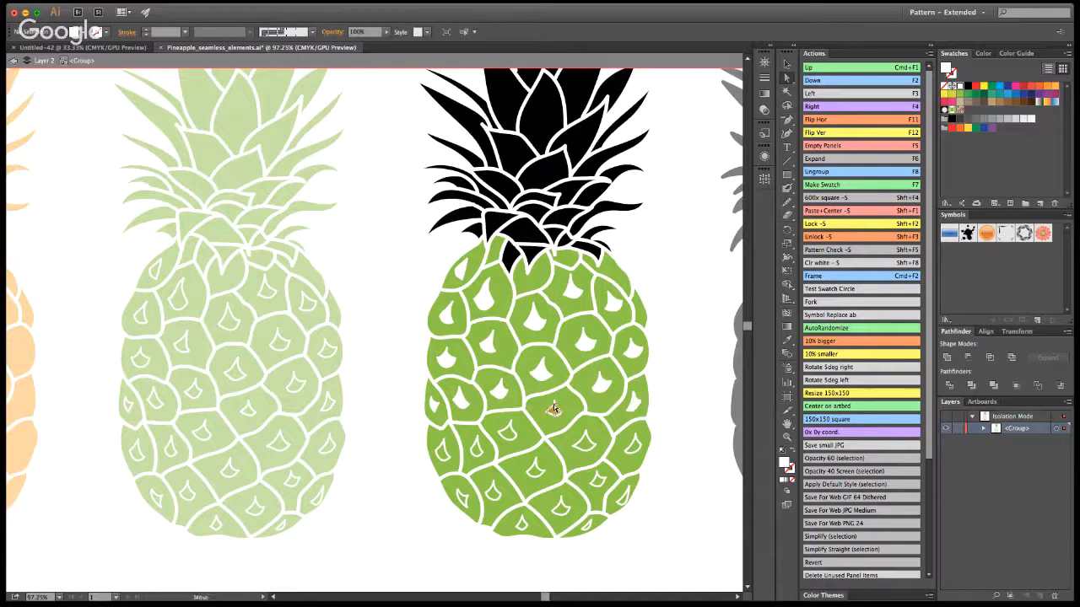
Delete the small green centre marks inside the central and lower-left scales of the isolated pineapple's body.
left_click(550, 409)
key("Delete")
left_click(510, 430)
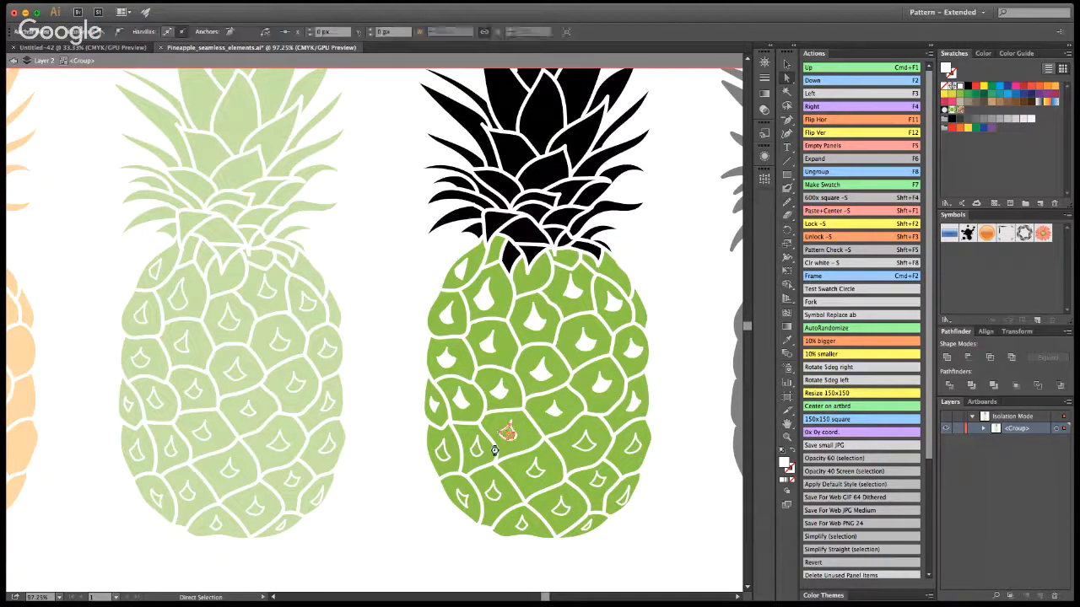
key("Delete")
left_click(475, 447)
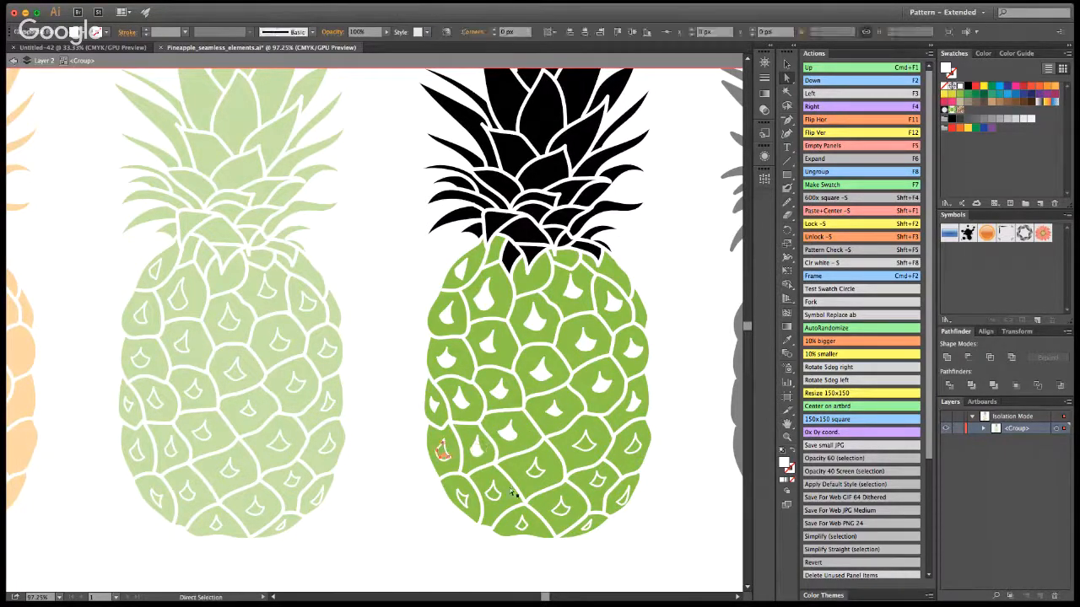
key("Delete")
left_click(534, 469)
key("Delete")
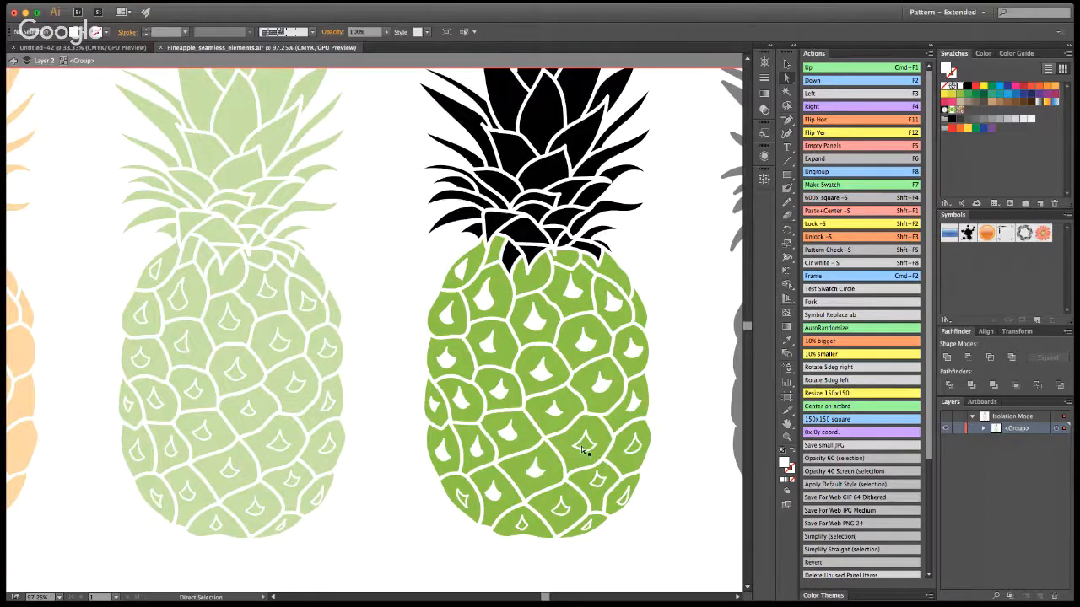
Delete the last green centre marks from the lower-right scales and the scales along the pineapple's bottom edge.
left_click(630, 442)
key("Delete")
left_click(601, 479)
key("Delete")
left_click(624, 498)
key("Delete")
left_click(561, 507)
key("Delete")
left_click(463, 499)
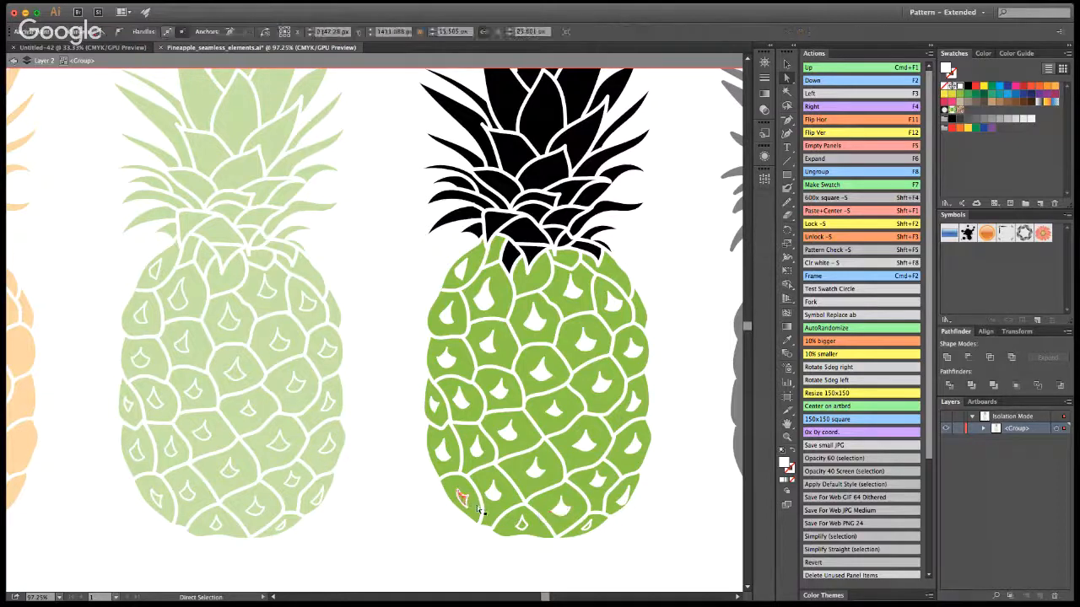
key("Delete")
left_click(523, 523)
key("Delete")
left_click(594, 528)
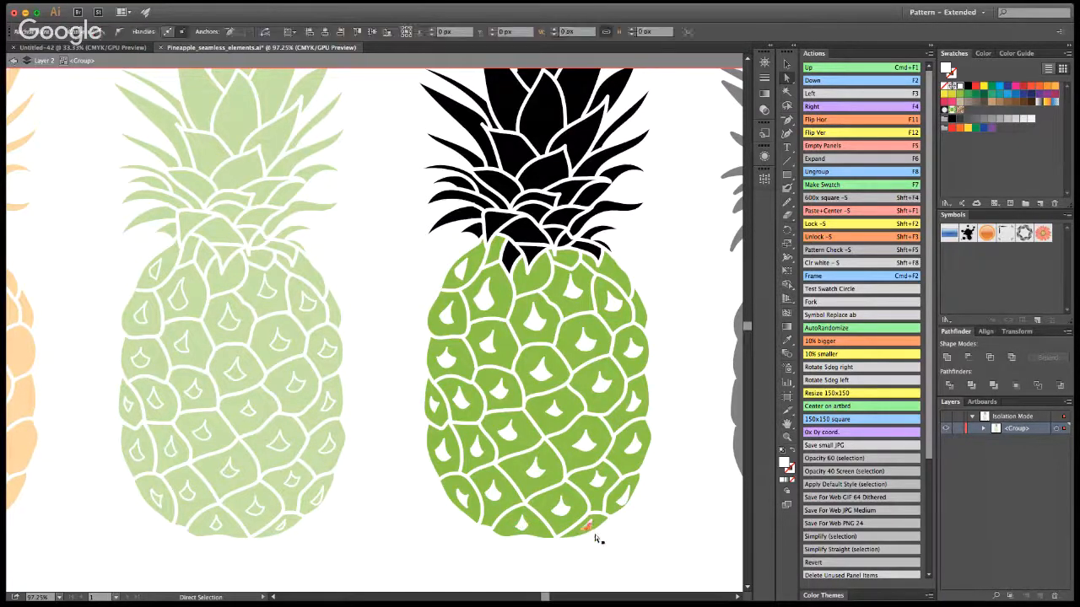
key("Delete")
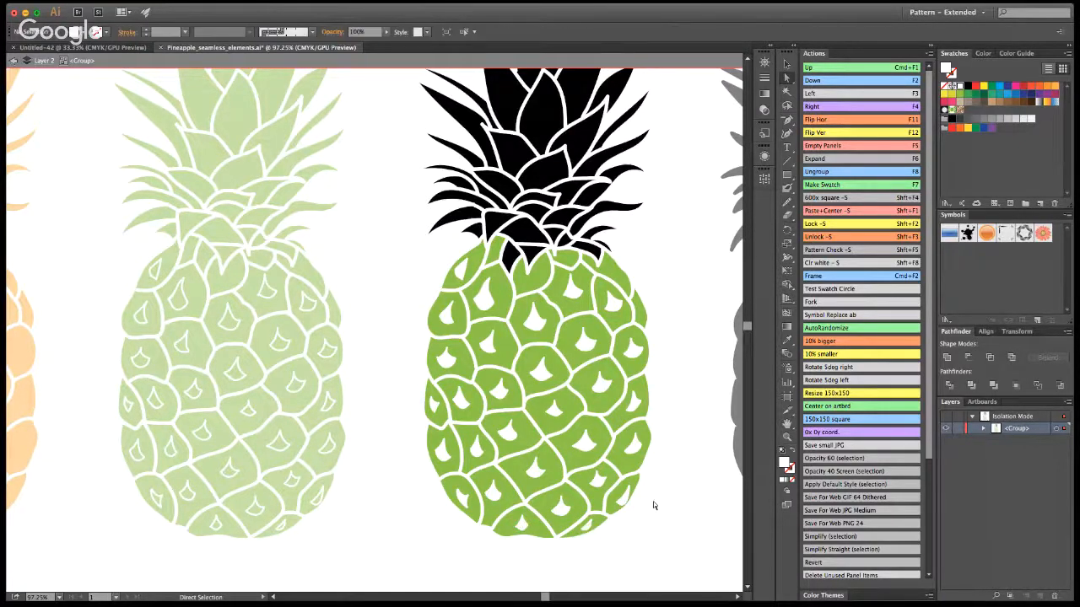
Exit isolation mode on the edited pineapple and show it beside the neighbouring pineapple variants.
left_click(11, 62)
key("z")
left_click(461, 362, "alt")
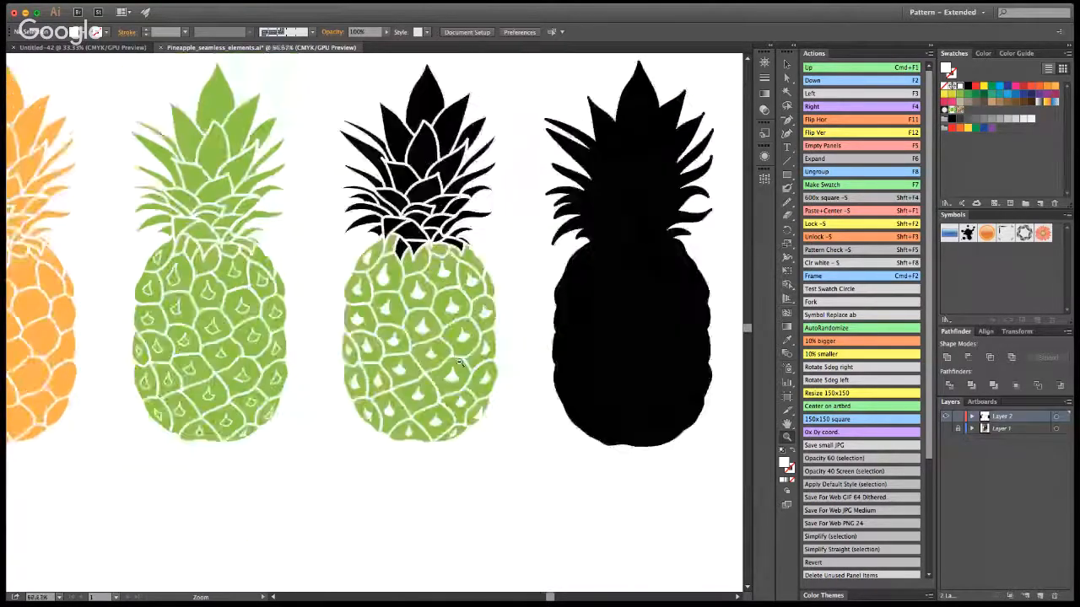
Review the finished pineapple variants by selecting the outline, orange, green and black-crowned versions in turn.
left_click(461, 363, "alt")
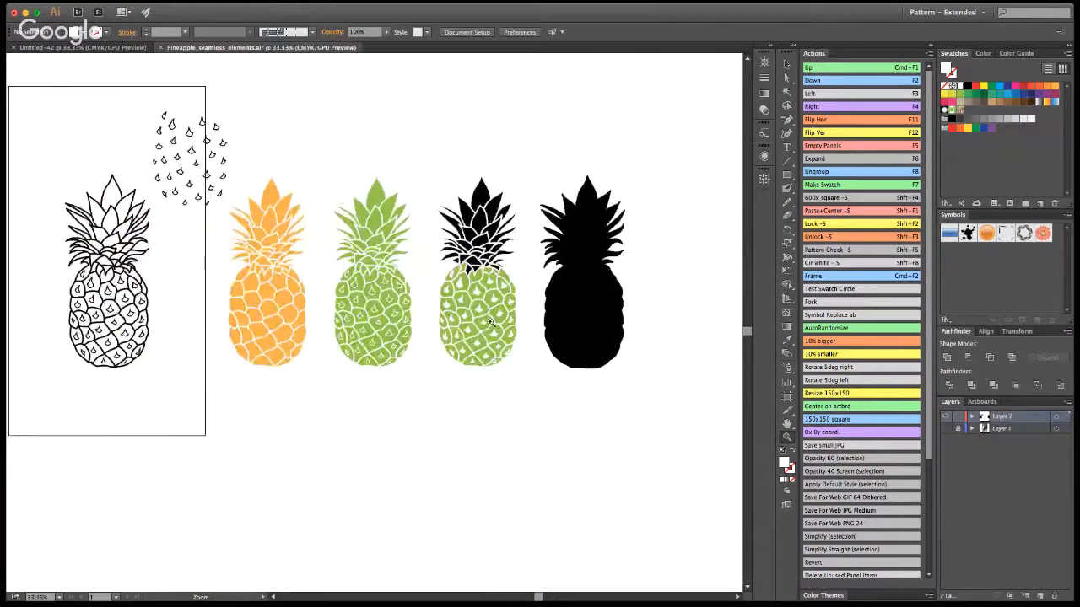
left_click(787, 77)
key("v")
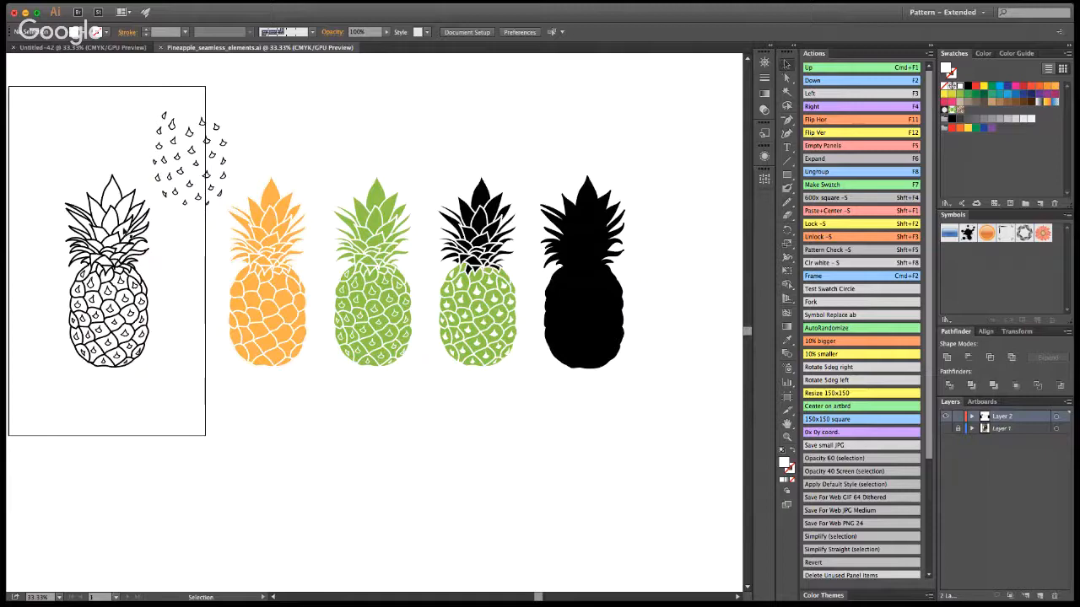
left_click_drag(15, 195, 171, 362)
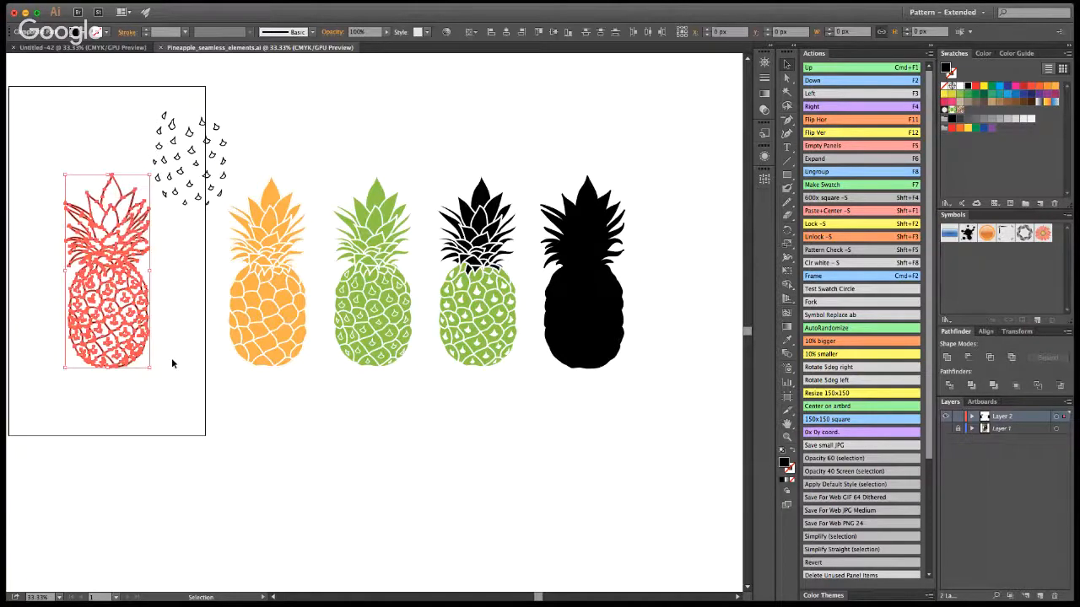
left_click(290, 361)
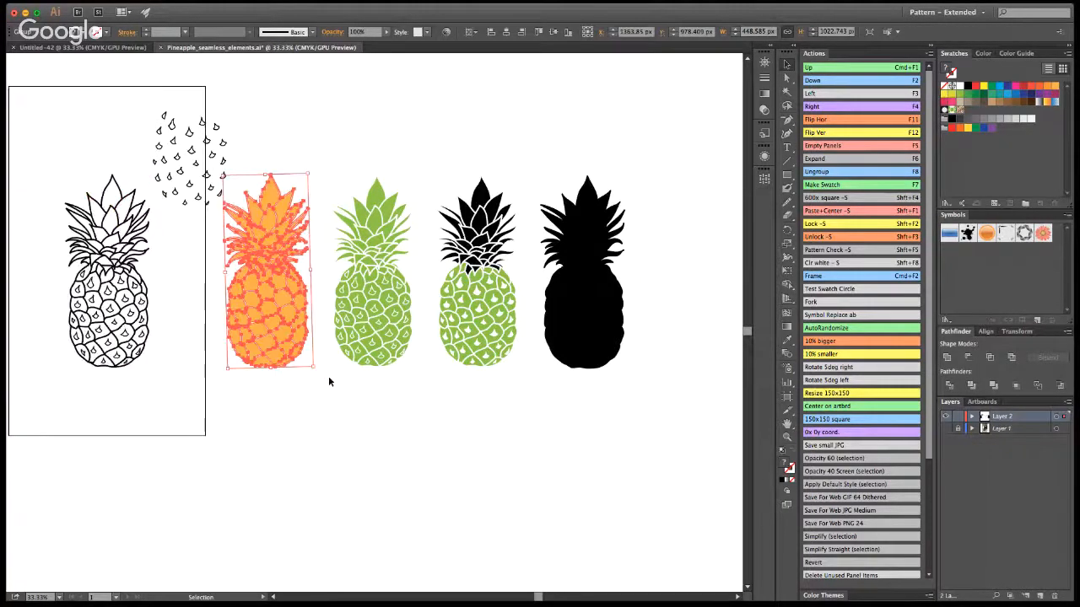
left_click(394, 358)
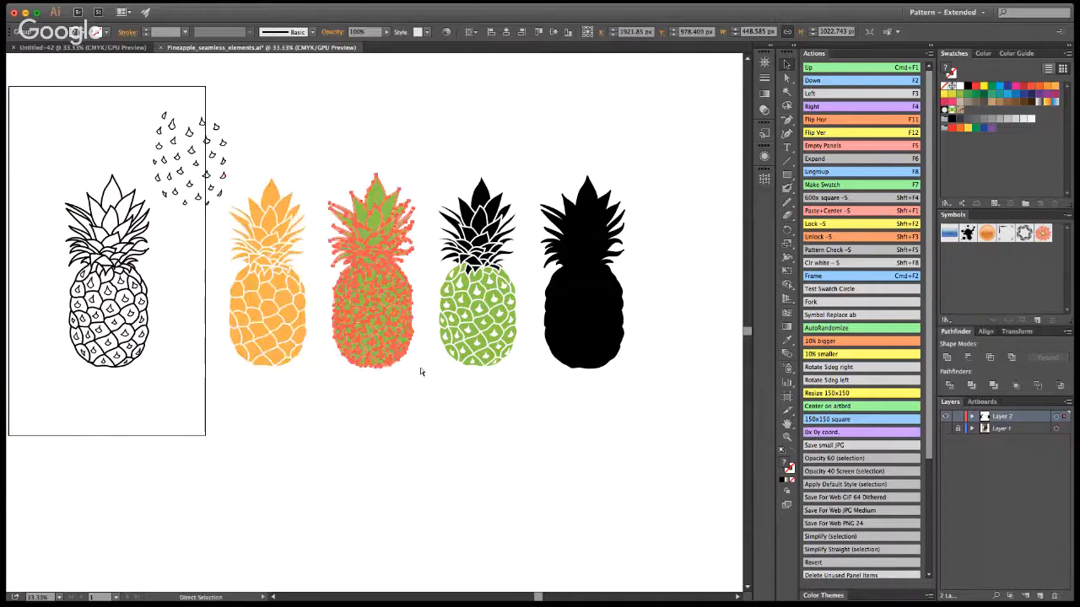
left_click(481, 359)
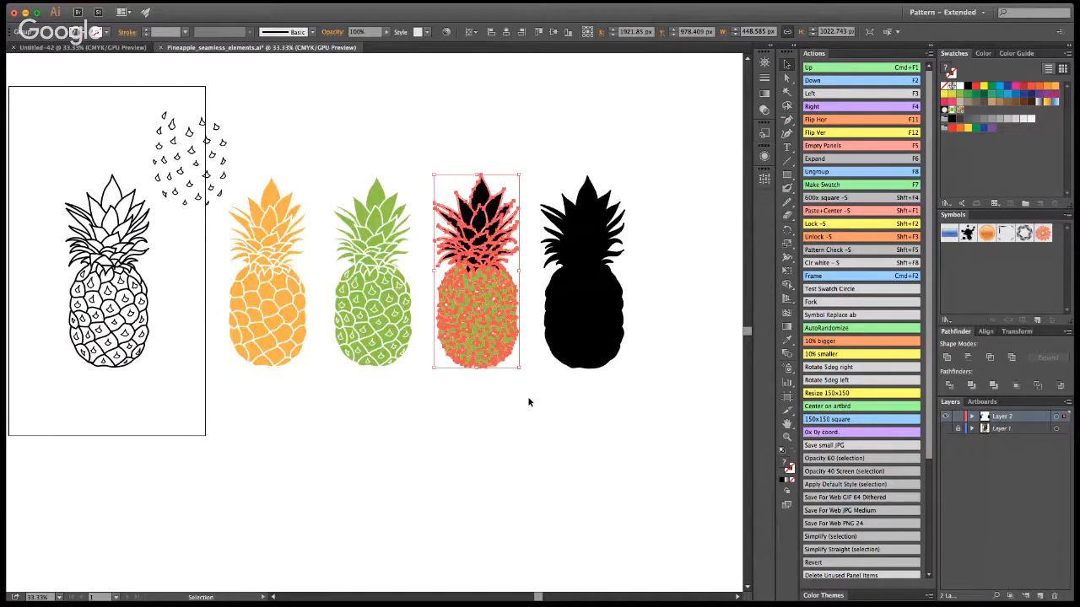
left_click(167, 92)
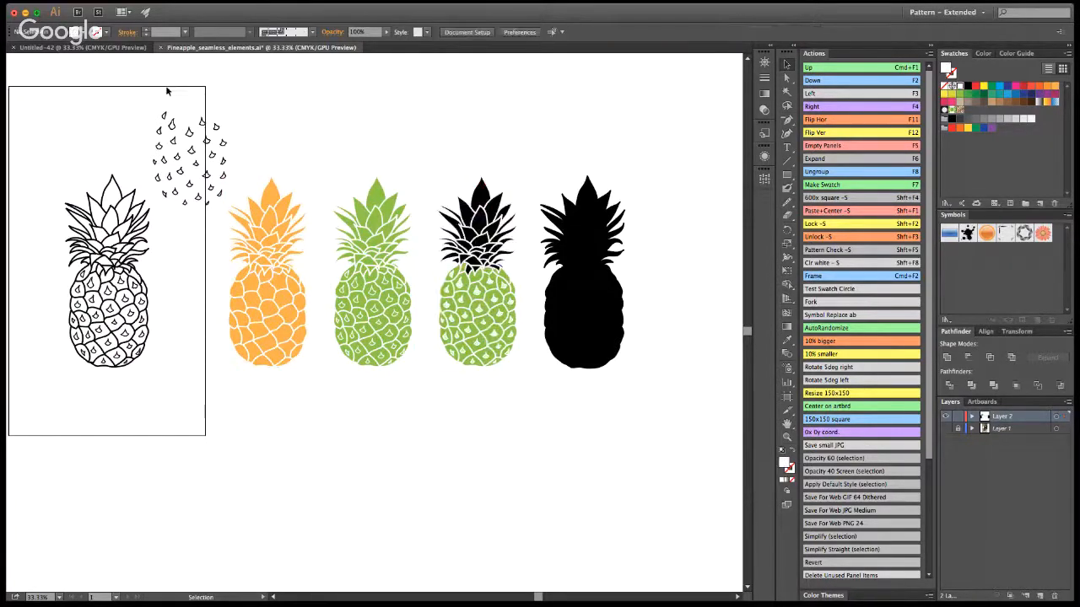
Copy all five pineapple variants and paste them into the square tile symbol in the Untitled-42 document.
left_click_drag(42, 253, 622, 361)
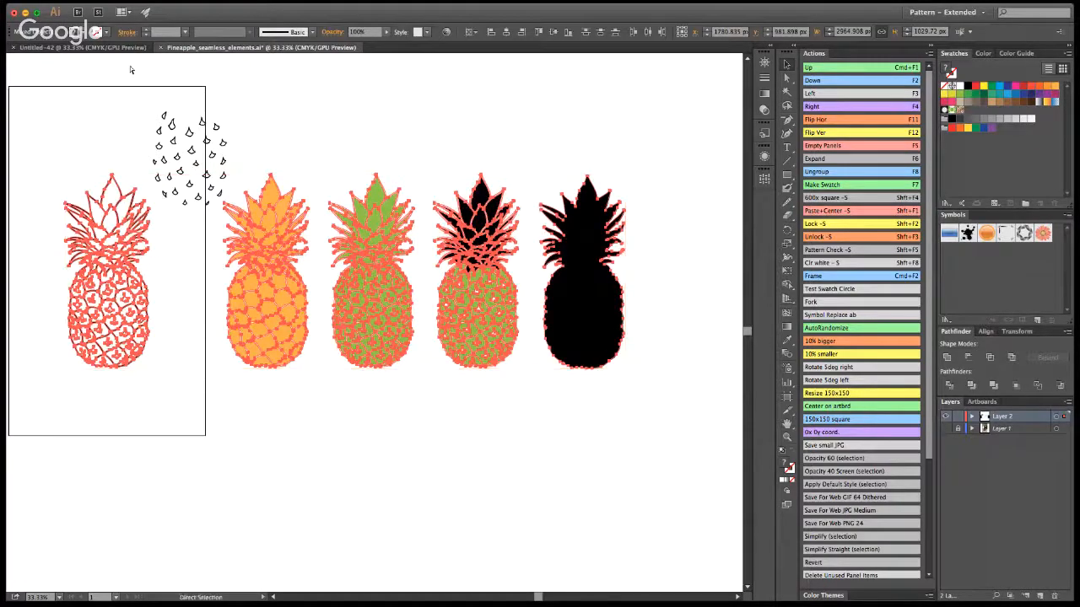
left_click(80, 48)
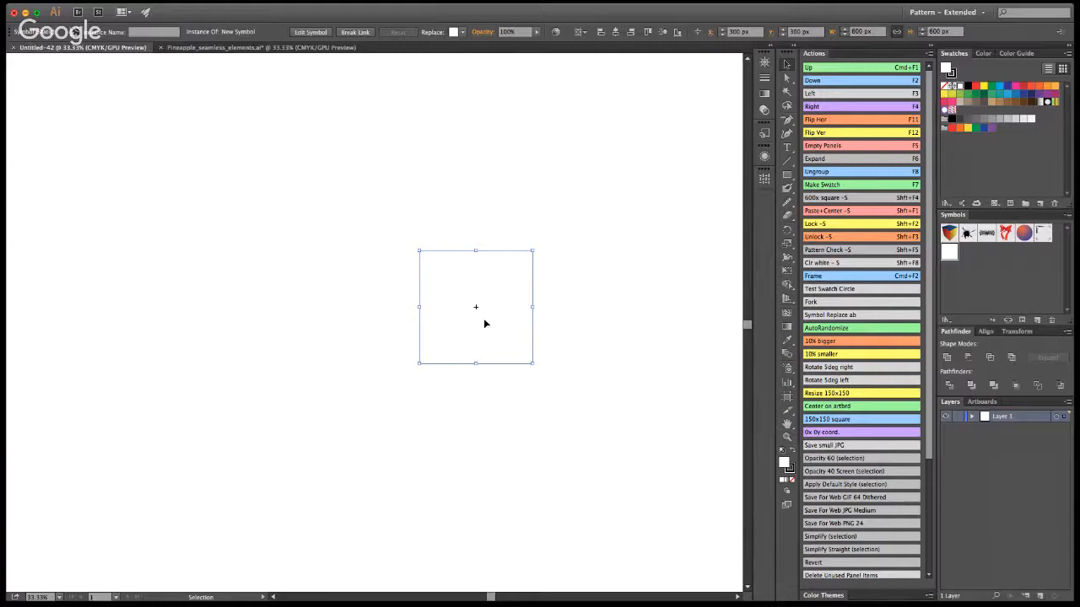
double_click(485, 323)
key("z")
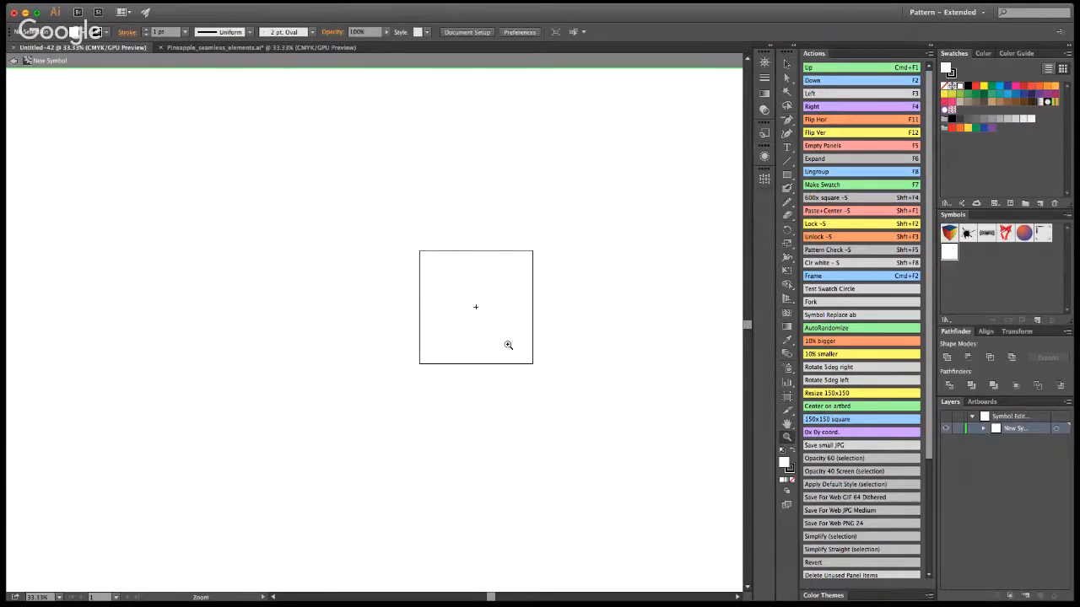
left_click_drag(509, 345, 636, 458)
left_click(786, 65)
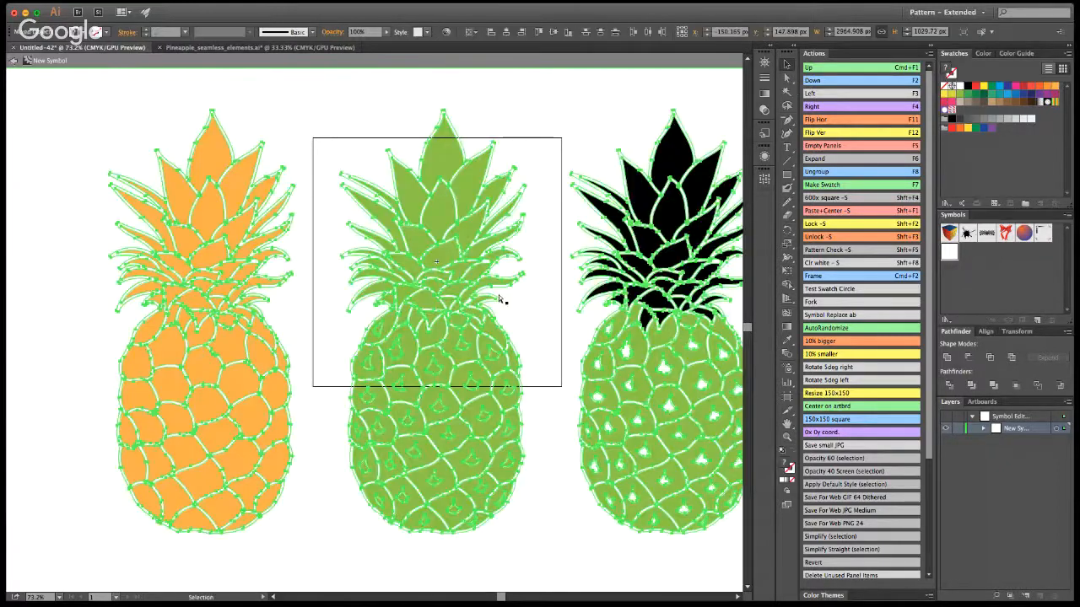
key("super+v")
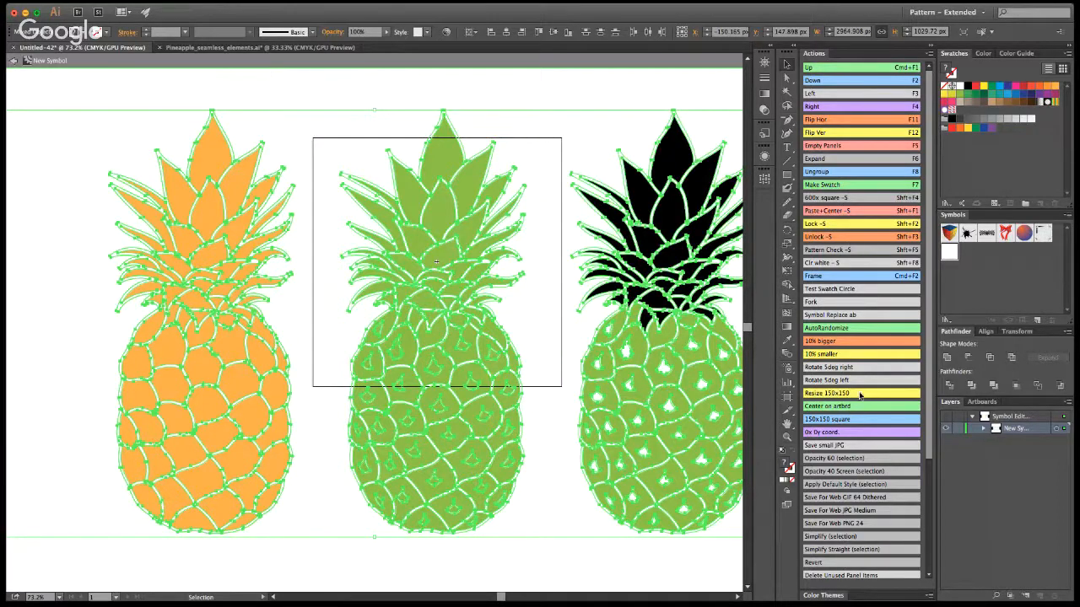
Shrink each pasted pineapple in place by repeated 10% reductions until the row is about 296 px tall.
left_click(829, 354)
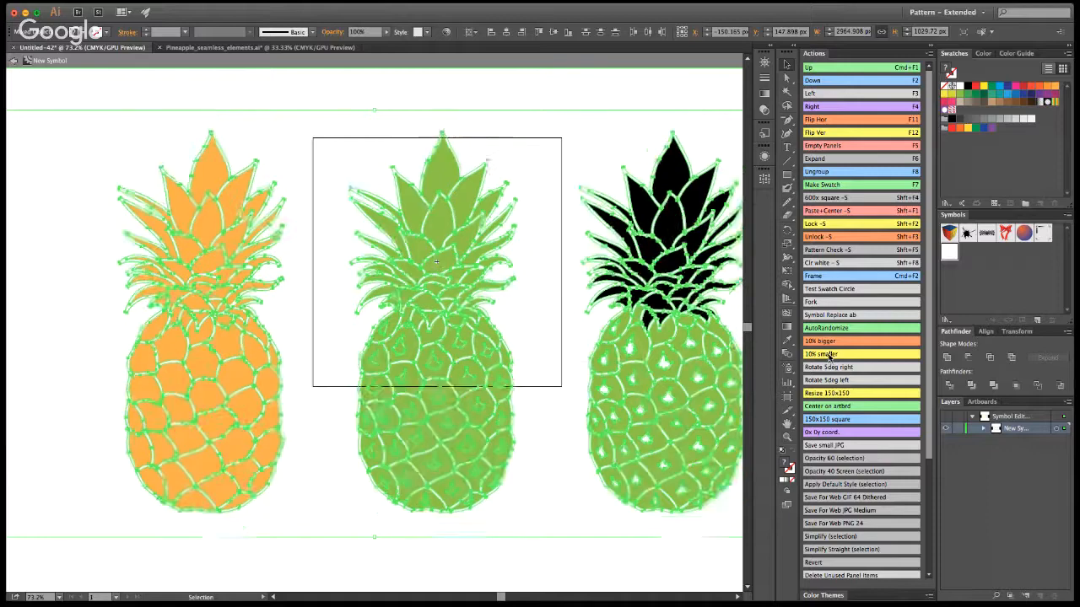
left_click(829, 354)
left_click(829, 354)
left_click(823, 355)
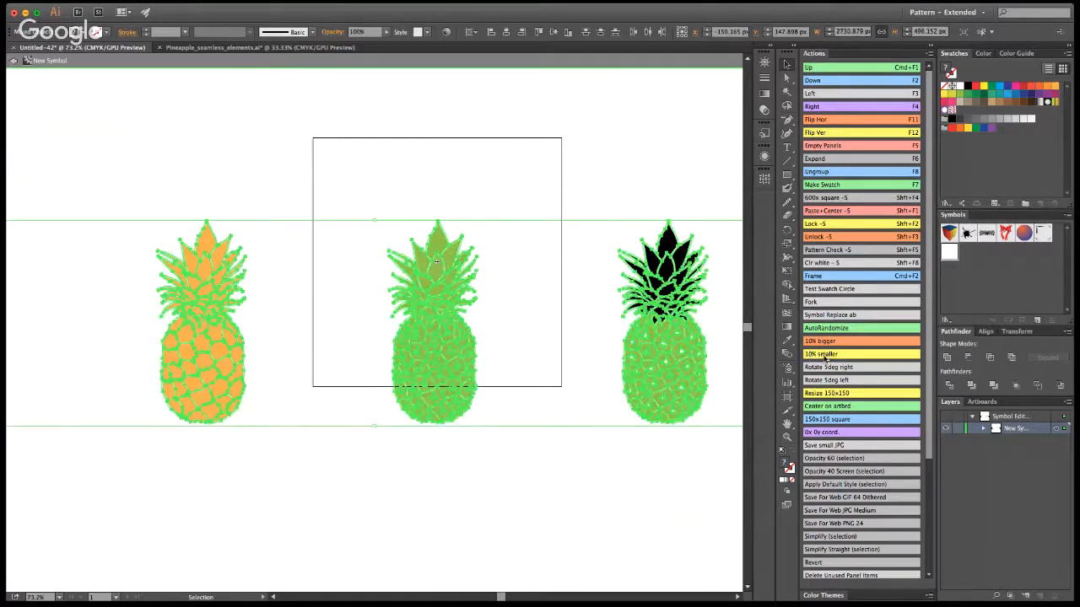
left_click(828, 356)
left_click(828, 358)
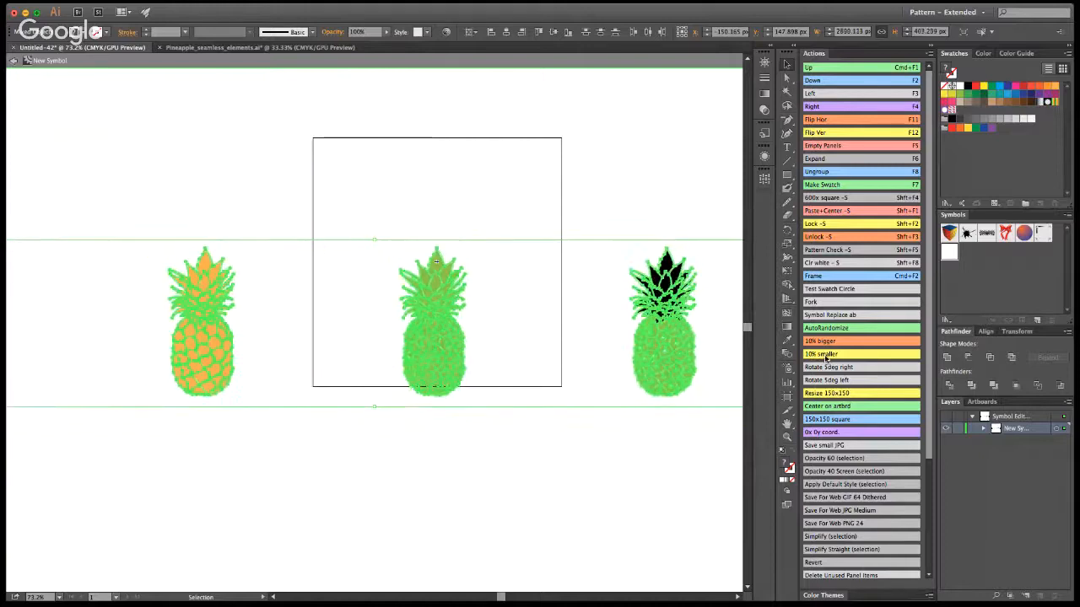
left_click(829, 359)
left_click(830, 360)
left_click(829, 360)
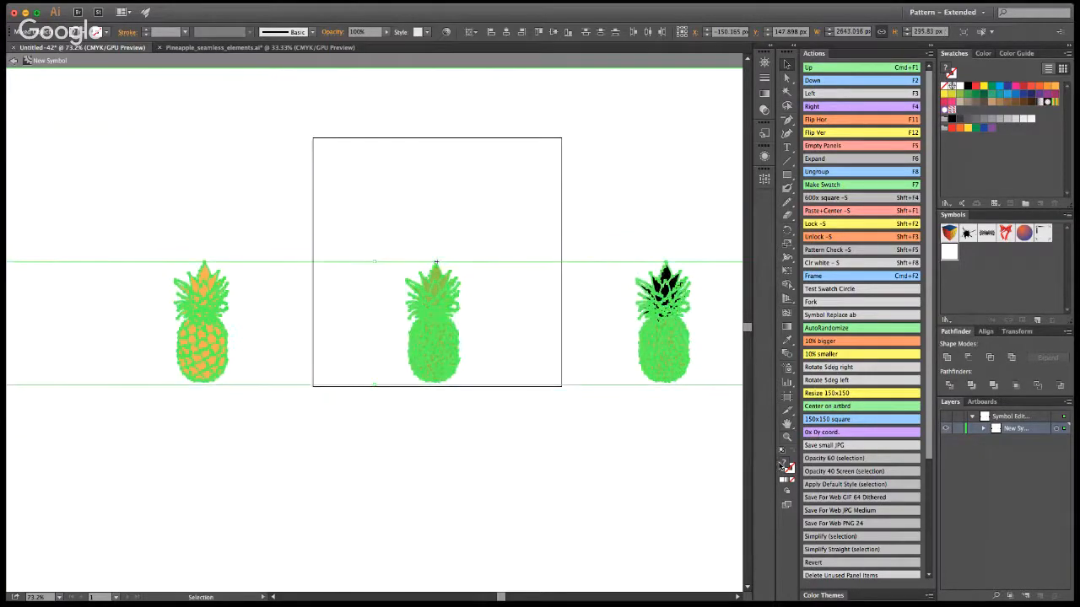
Move the row of pineapples down and to the right, with the outline pineapple just left of the tile, and deselect it.
left_click(787, 438)
left_click(456, 347, "alt")
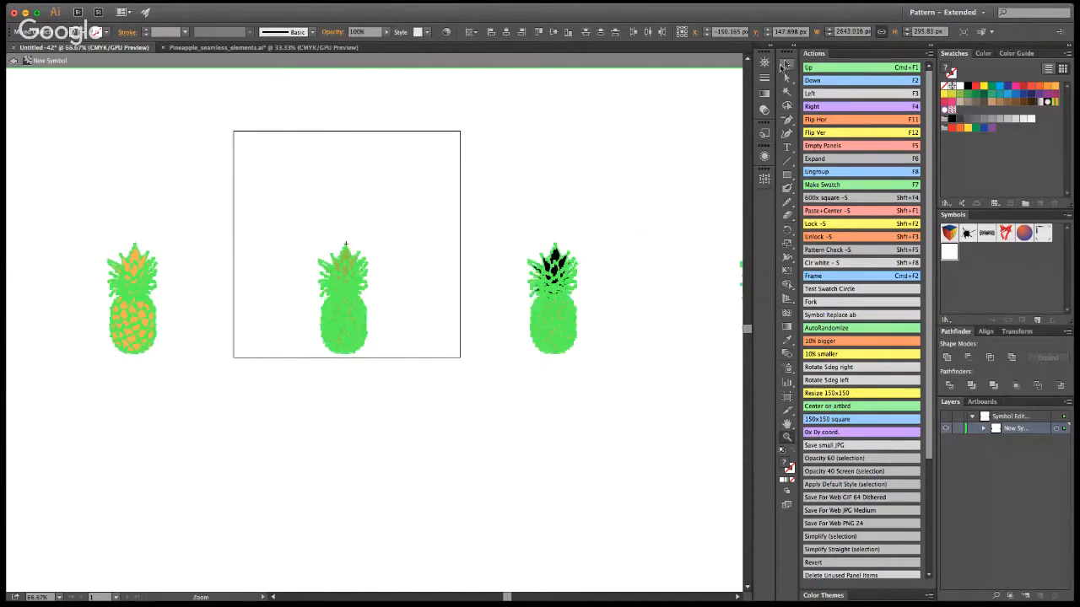
left_click(785, 66)
left_click_drag(348, 312, 487, 391)
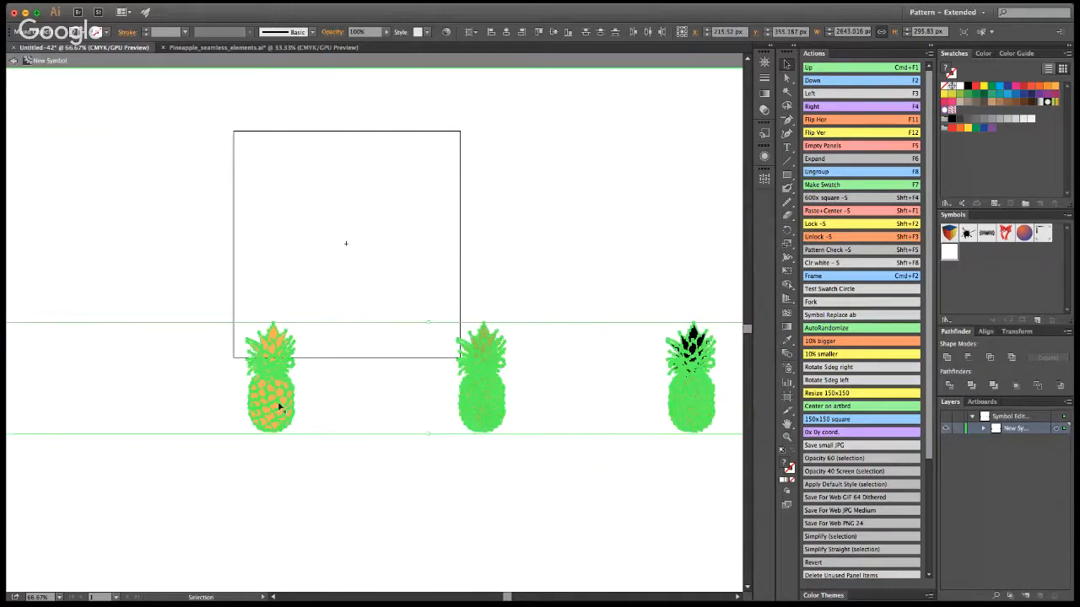
left_click_drag(277, 410, 504, 370)
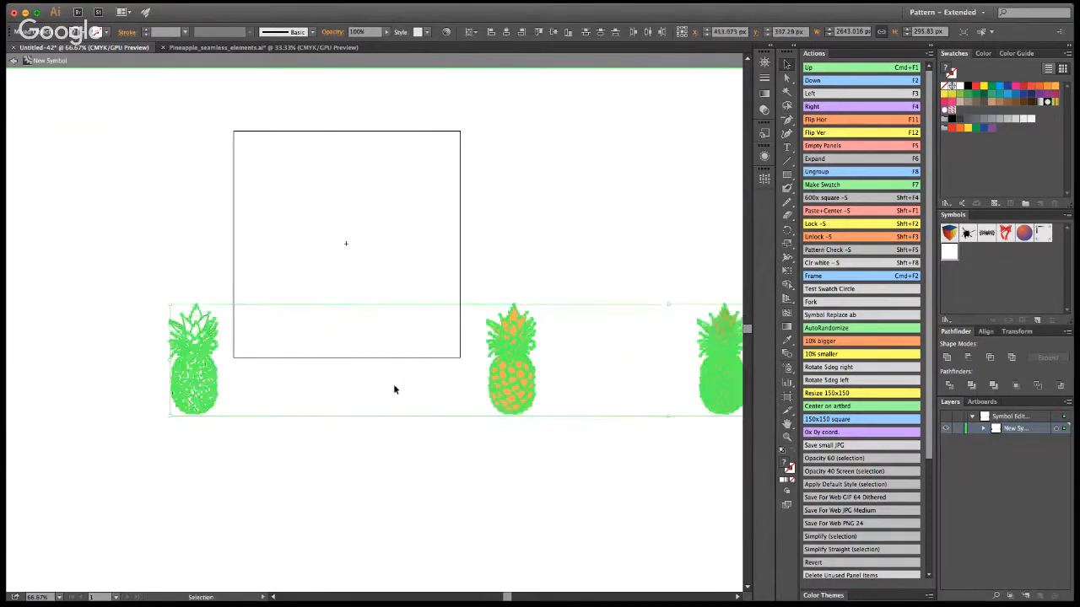
left_click(787, 436)
mouse_move(386, 343)
left_mouse_down()
mouse_move(420, 362)
mouse_move(350, 242)
mouse_move(386, 324)
left_mouse_up()
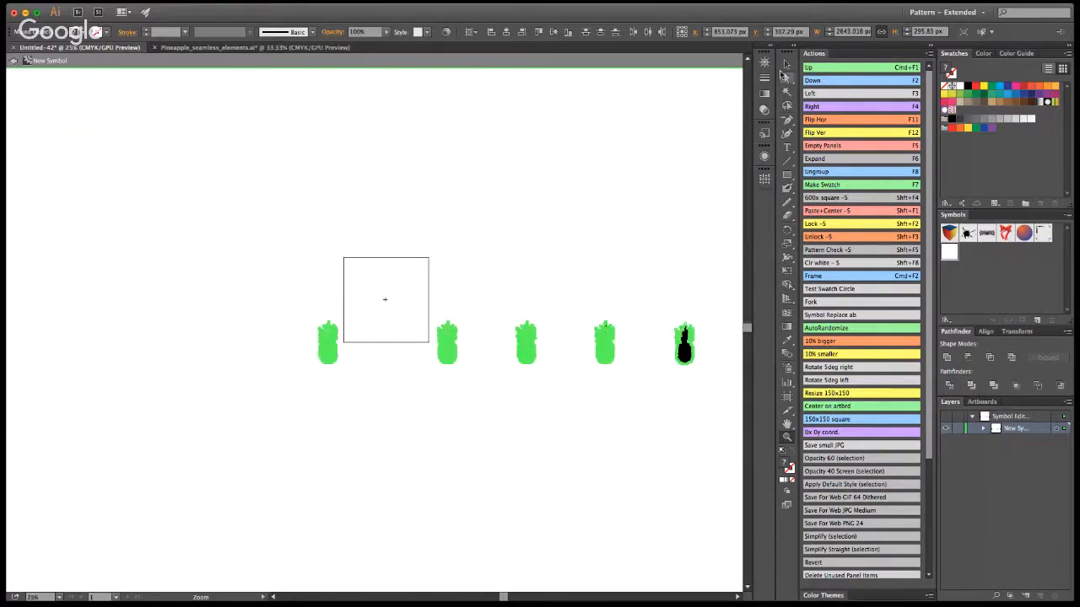
left_click(787, 65)
left_click(340, 377)
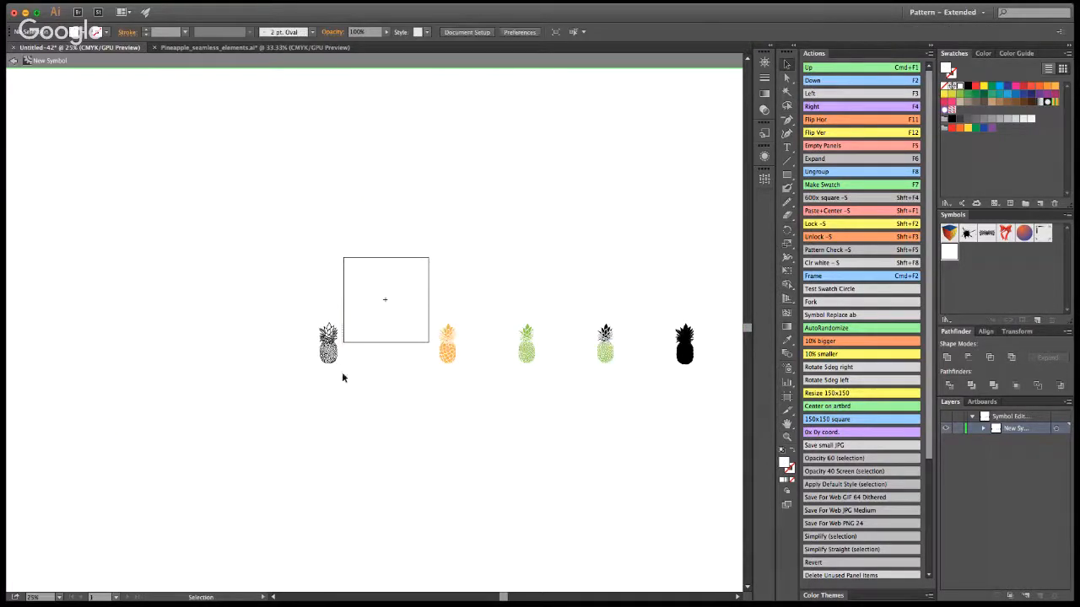
Place the outline pineapple in the tile's upper-left area and the orange pineapple at its centre.
left_click_drag(330, 351, 359, 289)
left_click(452, 346)
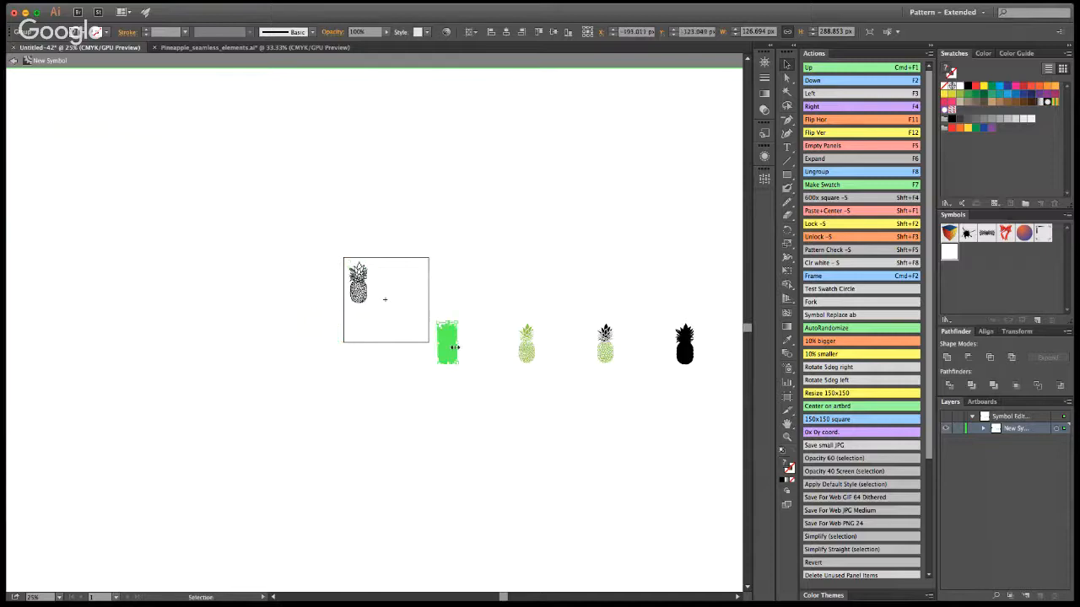
left_click_drag(454, 347, 392, 297)
left_click(546, 377)
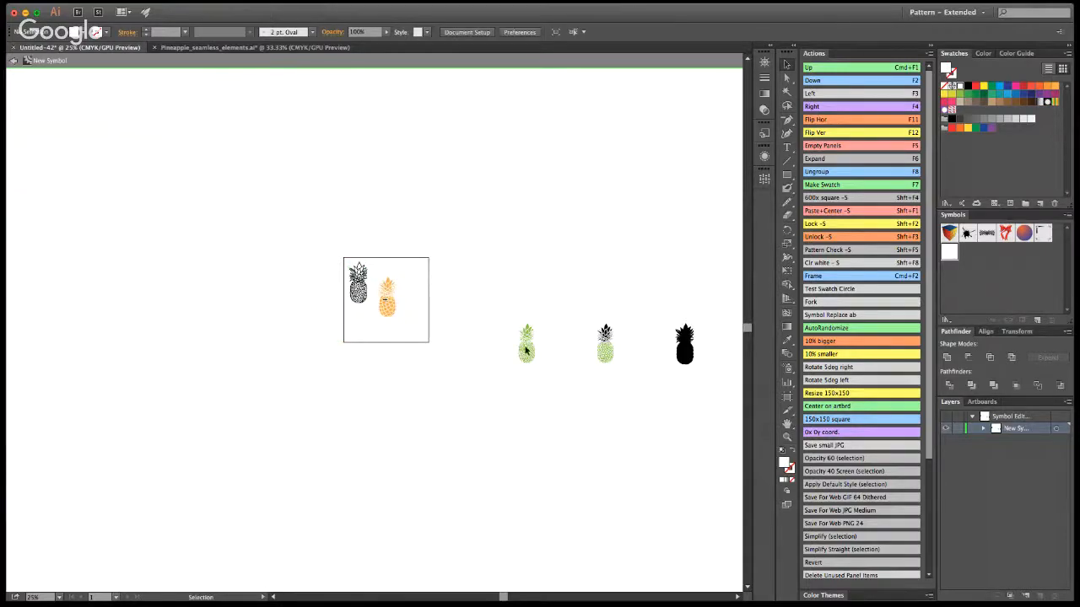
Refresh the symbol's repeats, then arrange the plain green pineapple at the tile's upper right and the black-crowned and silhouette ones along its bottom edge.
key("Escape")
double_click(388, 309)
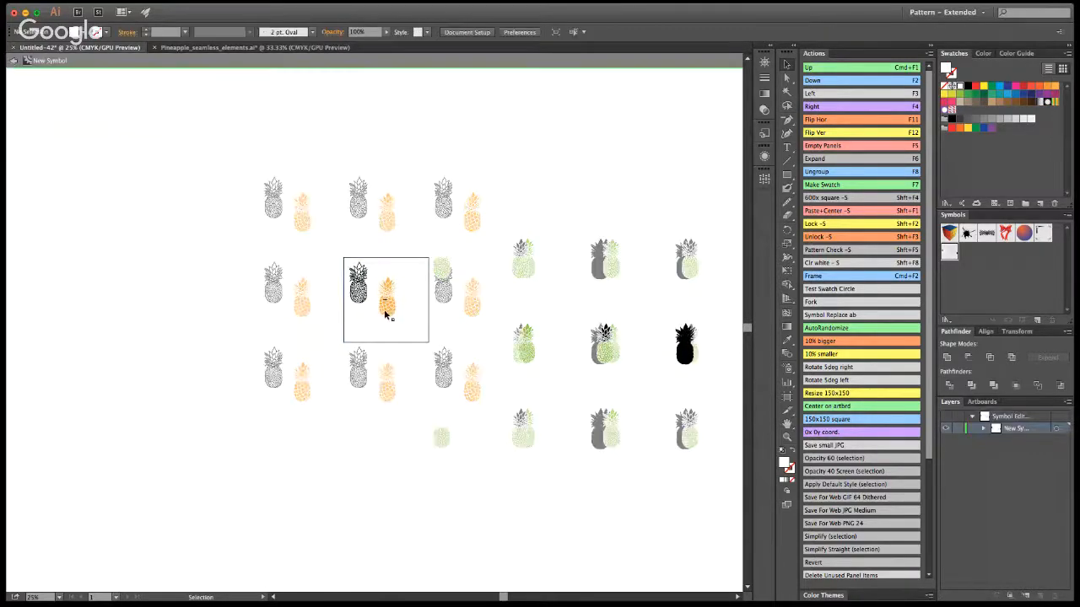
left_click_drag(523, 346, 410, 287)
left_click_drag(606, 355, 370, 343)
left_click_drag(685, 343, 409, 333)
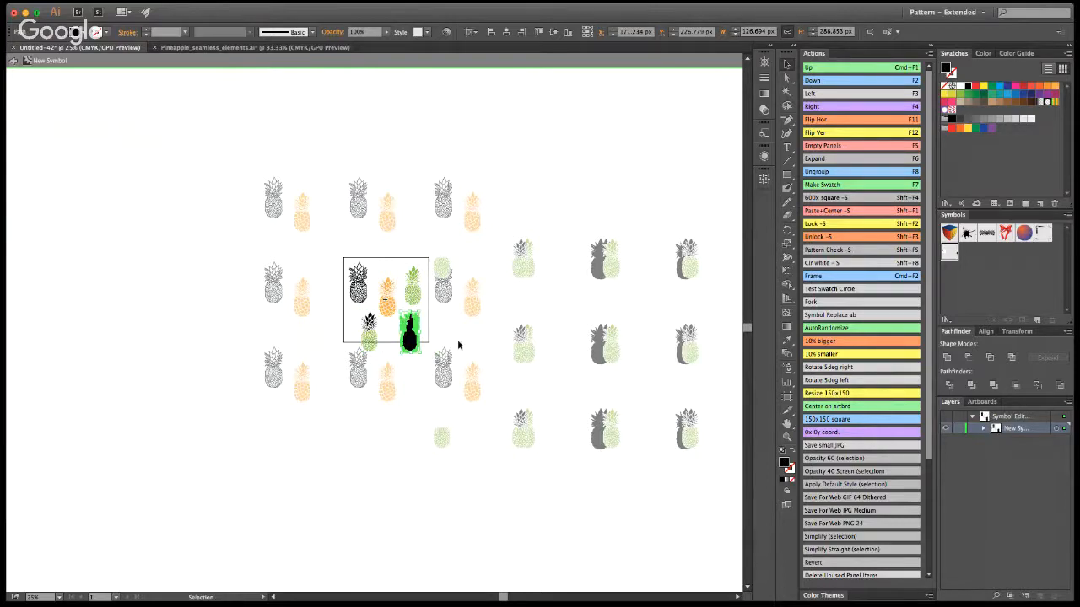
left_click(13, 63)
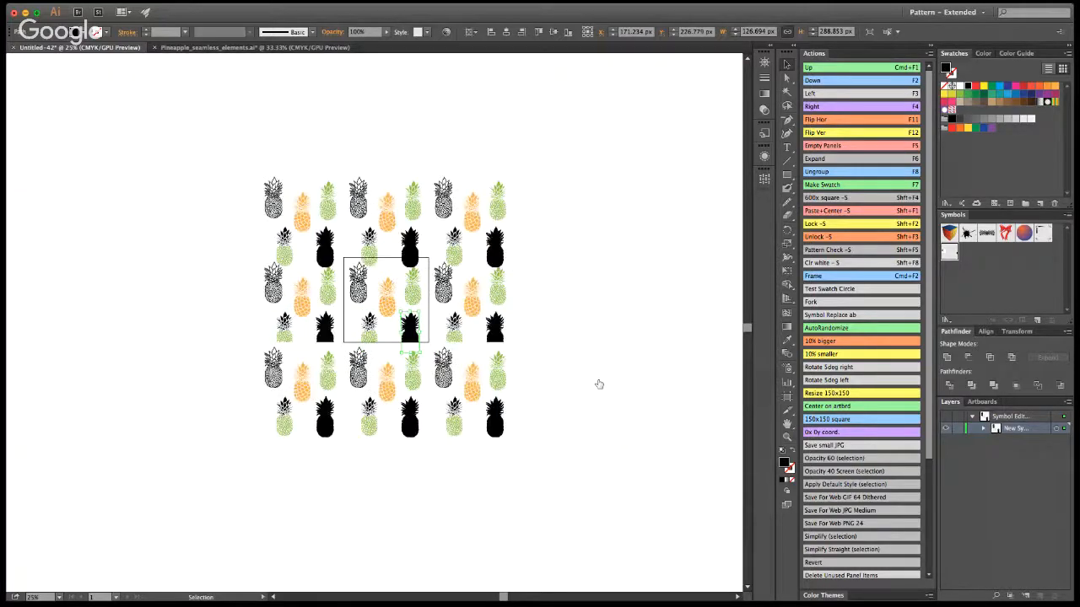
Reposition the outline pineapple across the tile symbol's left edge, the orange one across its top edge, and the black-crowned one near its centre.
key("z")
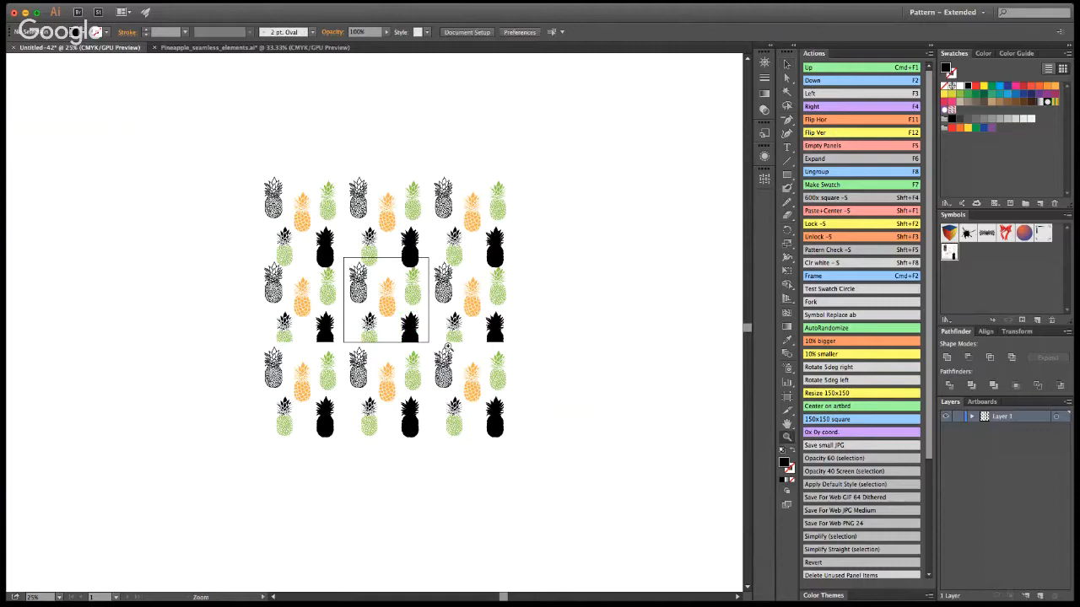
left_click(381, 318)
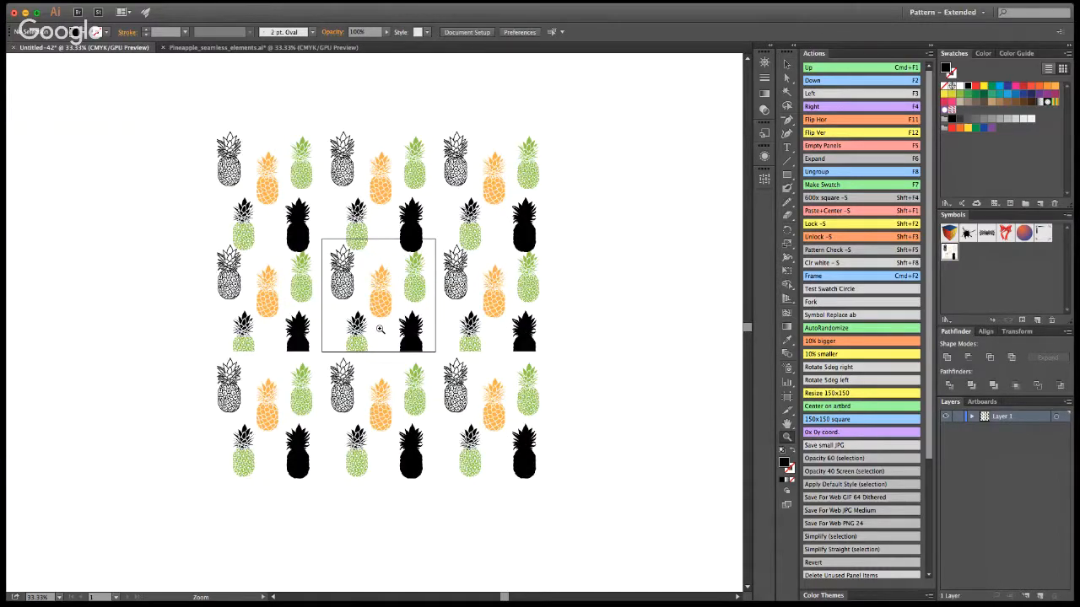
left_click(380, 329)
left_click(787, 65)
double_click(387, 276)
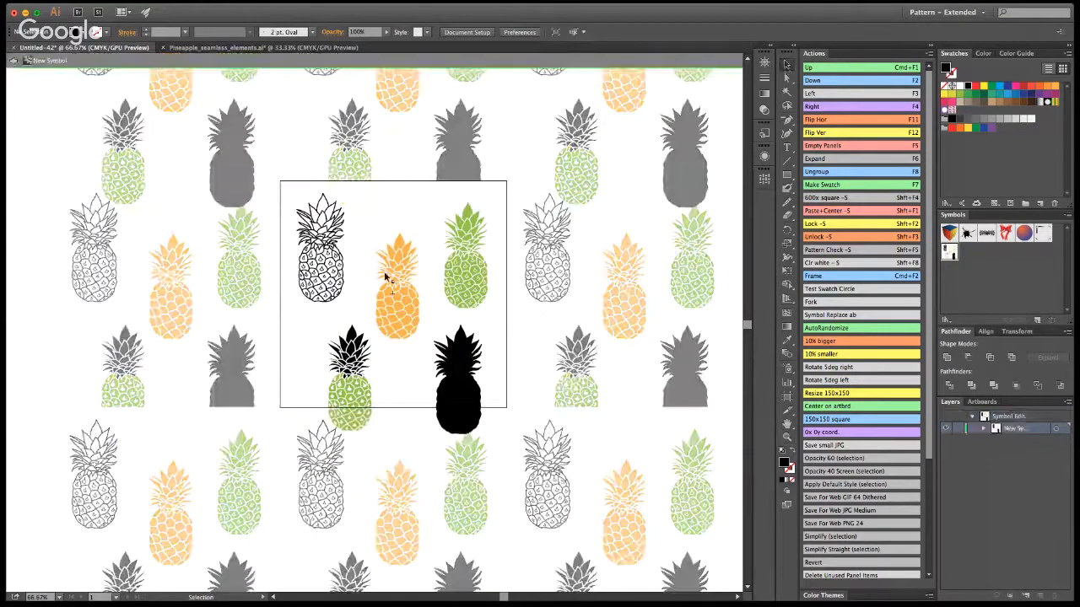
left_click(320, 242)
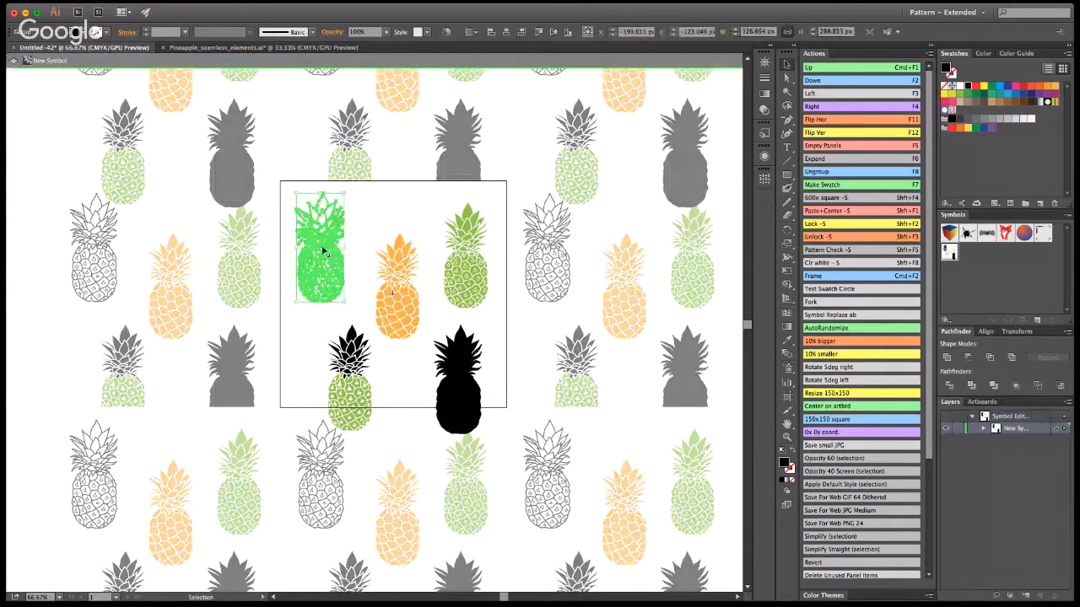
left_click_drag(320, 242, 294, 255)
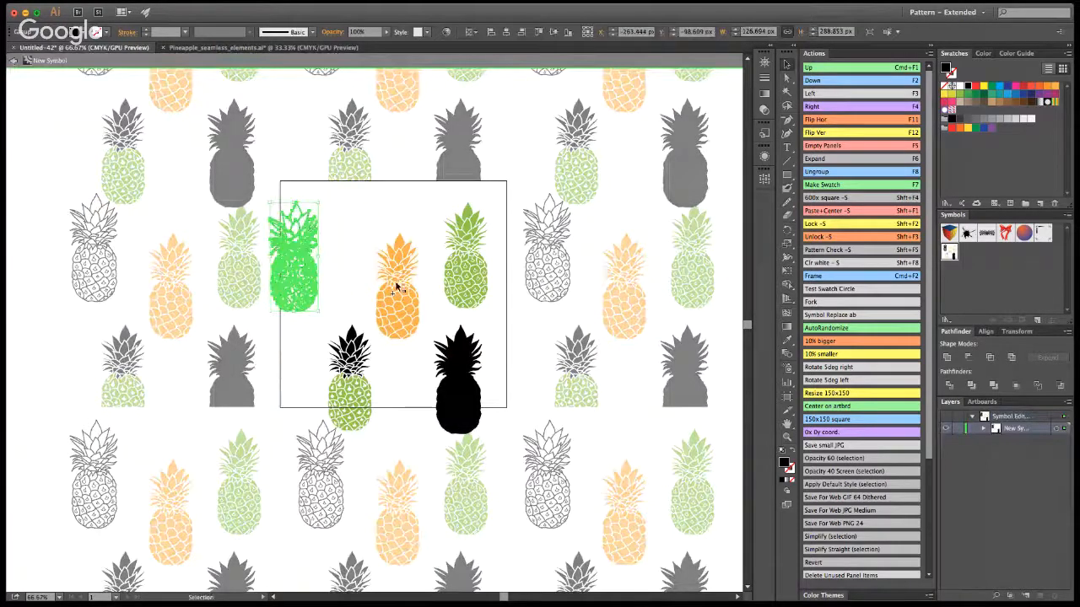
left_click_drag(396, 287, 350, 211)
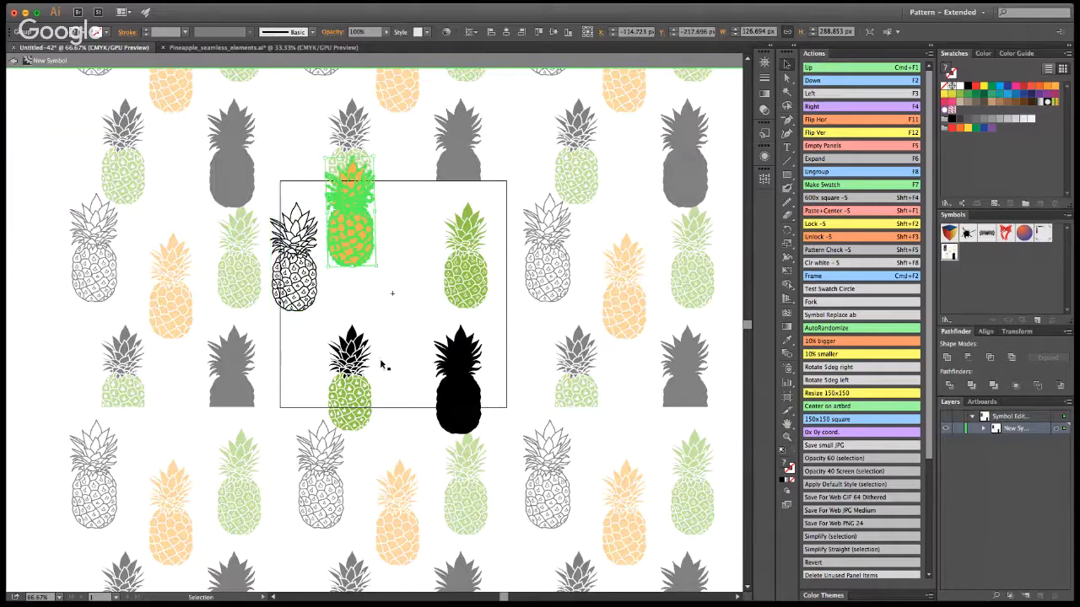
left_click_drag(383, 364, 388, 312)
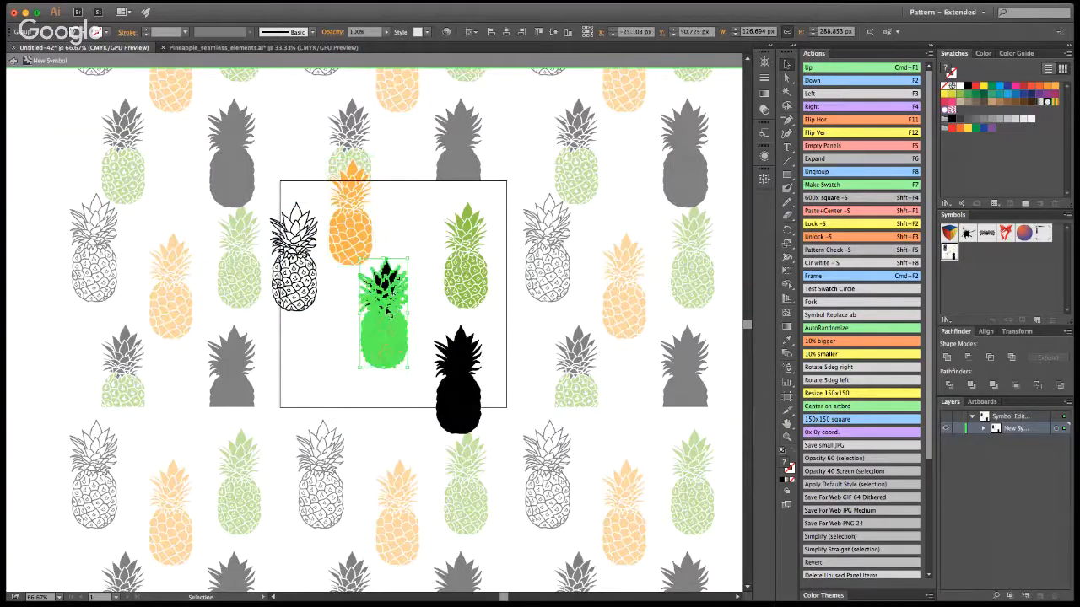
Recolour the body and lines of the black-crowned pineapple light blue inside its group, and return to the tile symbol.
double_click(388, 313)
key("y")
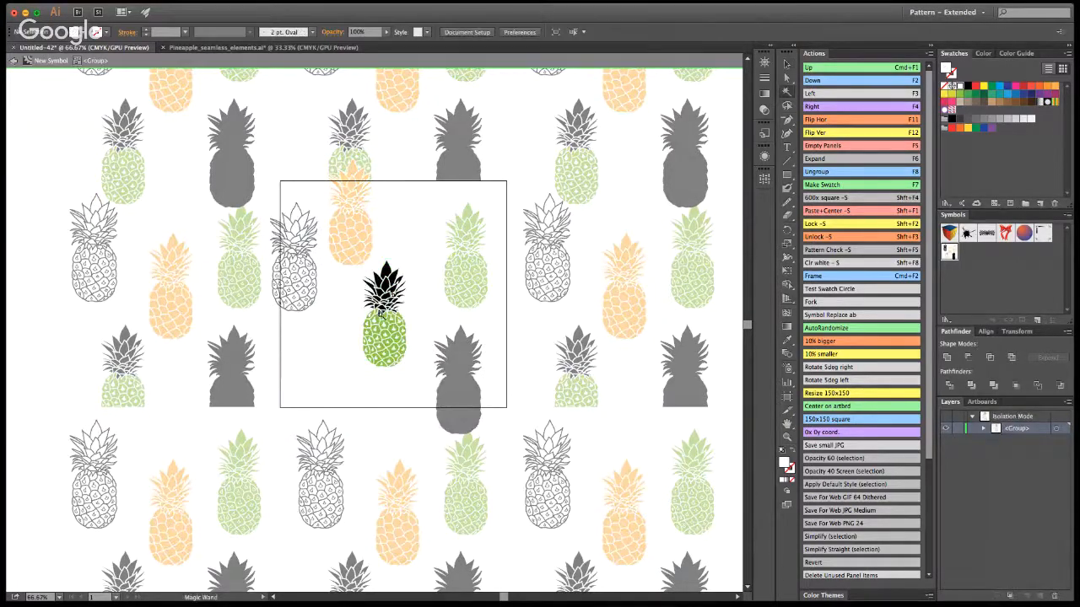
left_click(384, 329)
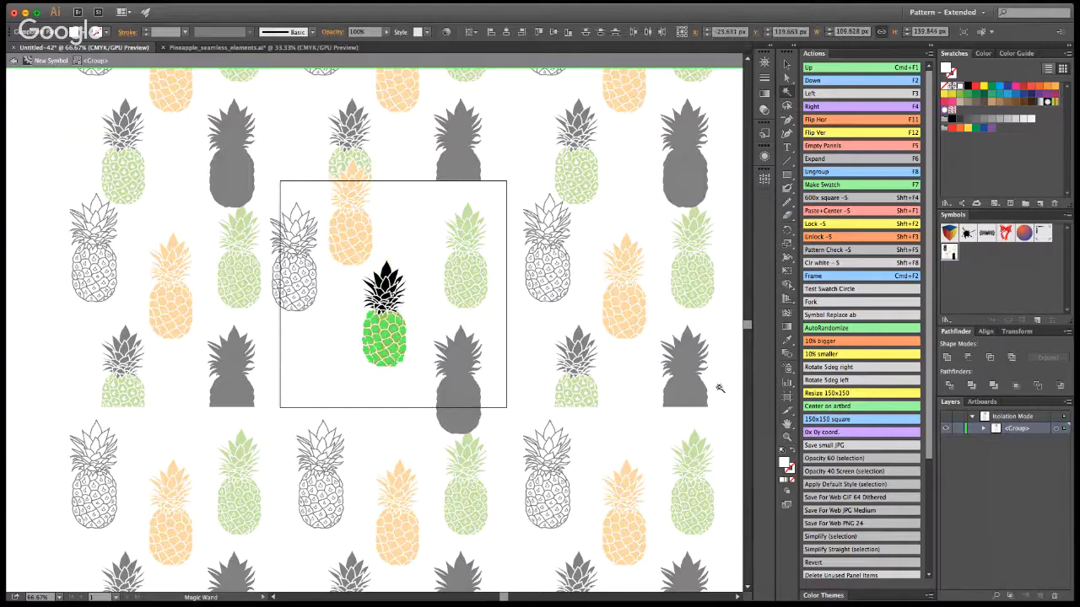
key("z")
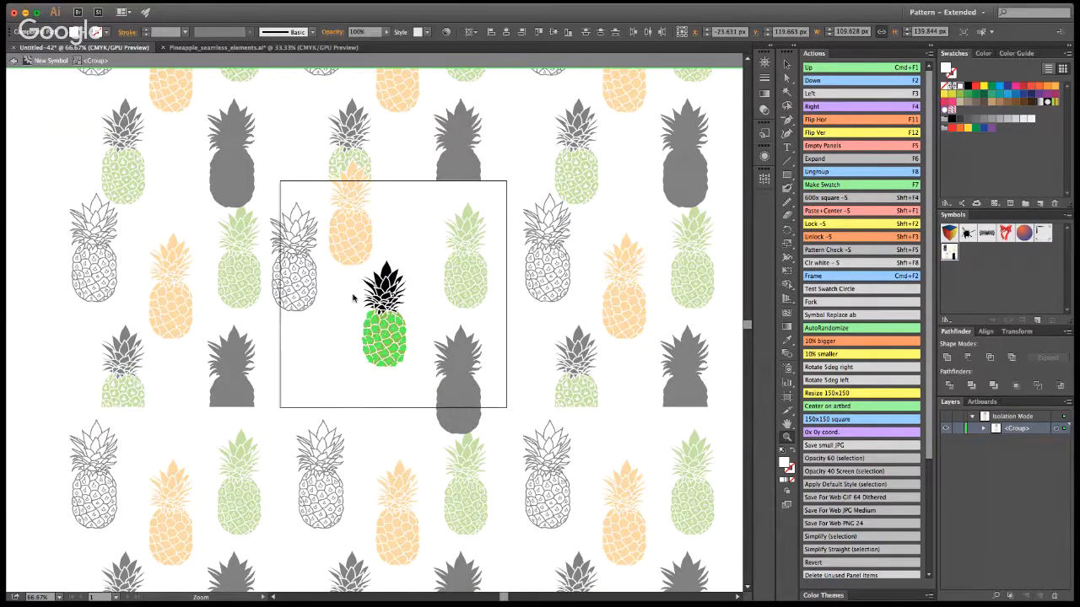
left_click_drag(388, 338, 475, 379)
left_click(390, 288)
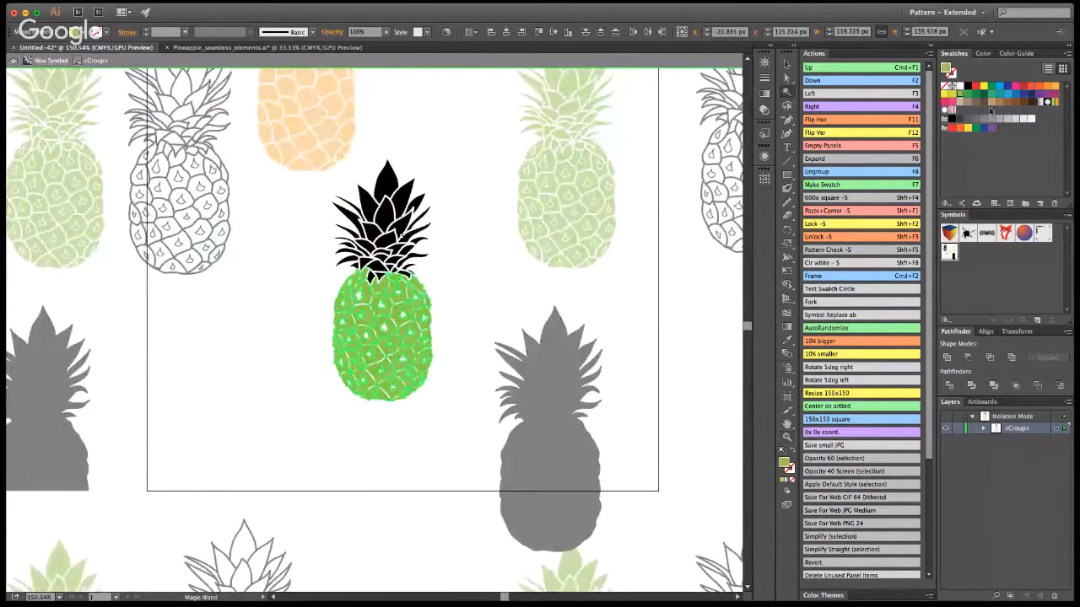
left_click(1002, 89)
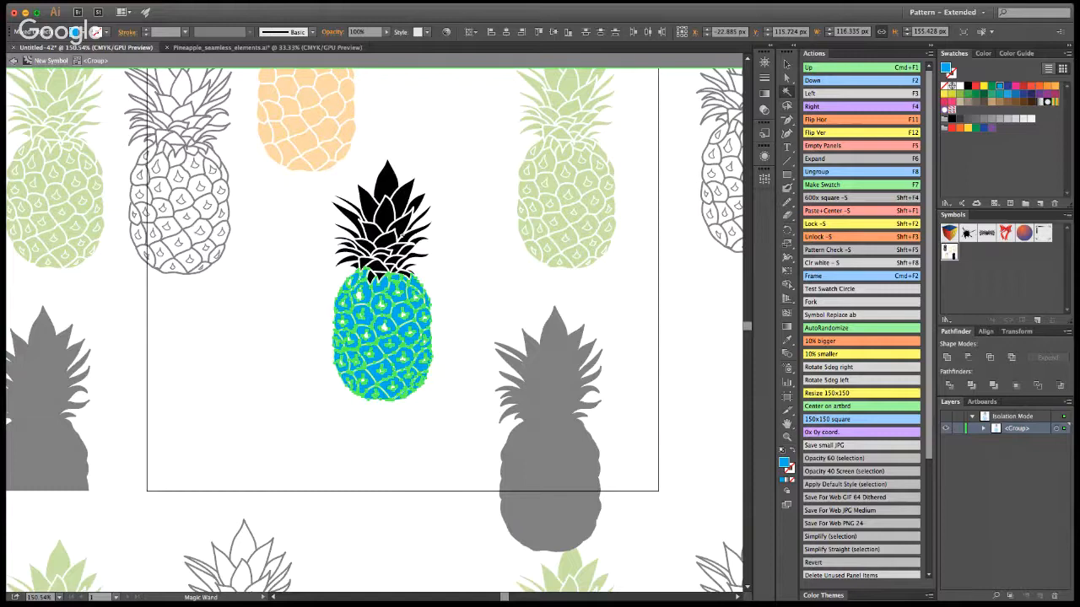
key("v")
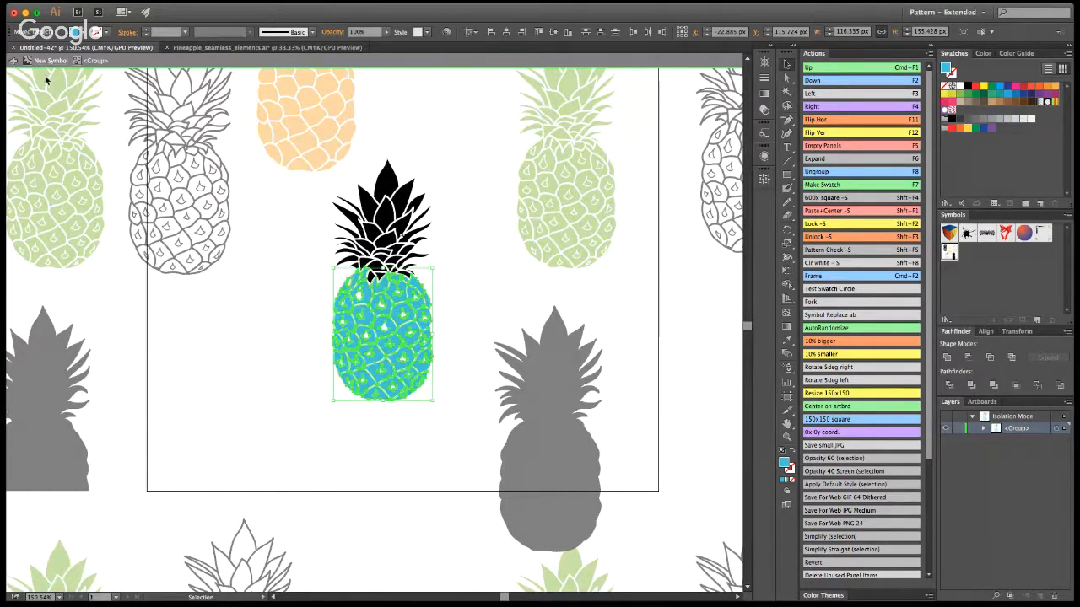
left_click(13, 60)
Move the silhouette pineapple up beside the blue one and shrink it to roughly half size.
left_click_drag(550, 393, 515, 336)
left_click_drag(582, 497, 542, 429)
mouse_move(509, 371)
left_mouse_down()
mouse_move(465, 396)
mouse_move(499, 379)
left_mouse_up()
left_click_drag(532, 424, 516, 389)
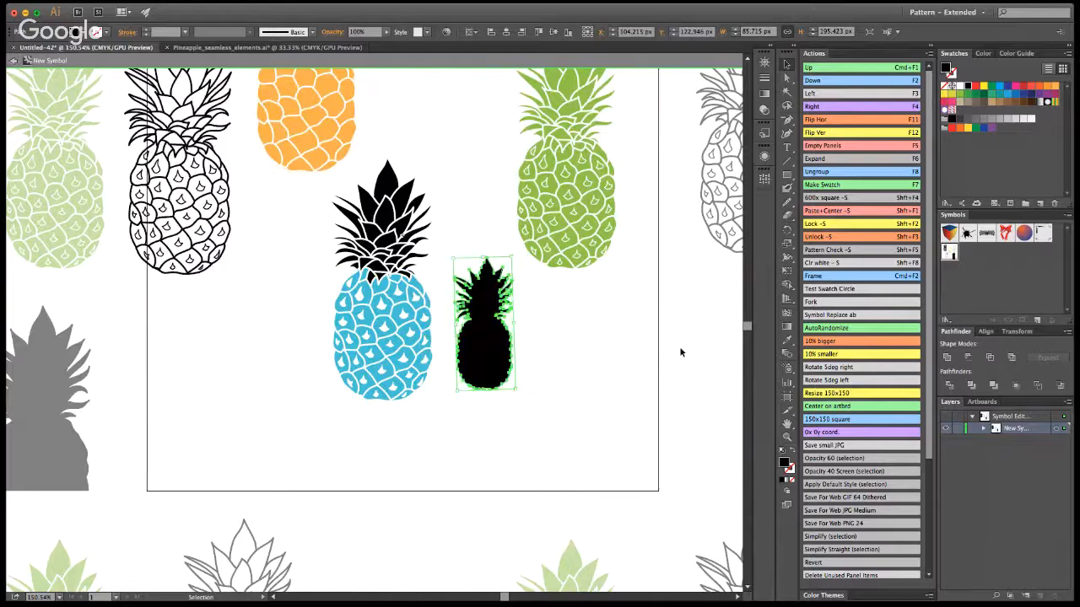
left_click(680, 352)
Delete the silhouette pineapple and leave symbol editing to refresh the repeats.
left_click(786, 436)
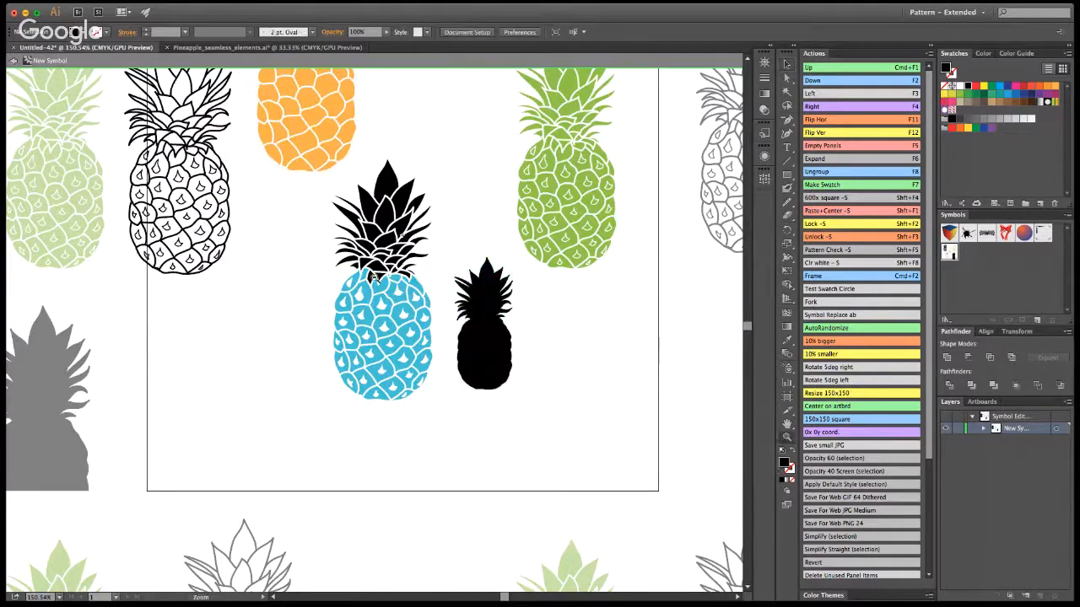
left_click_drag(382, 293, 317, 255)
left_click(786, 63)
left_click(432, 305)
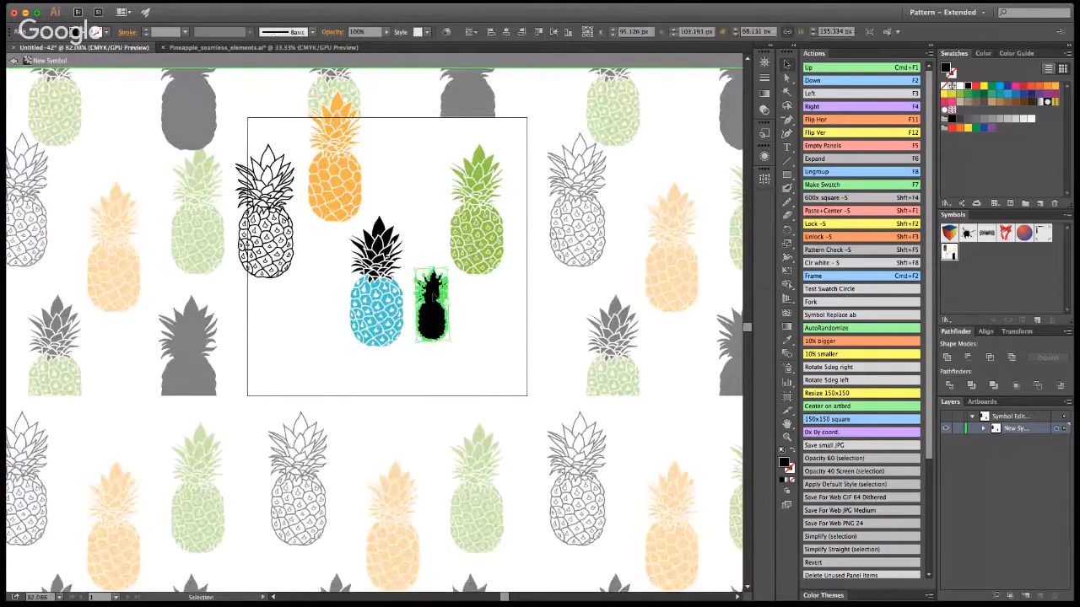
key("Delete")
left_click(12, 63)
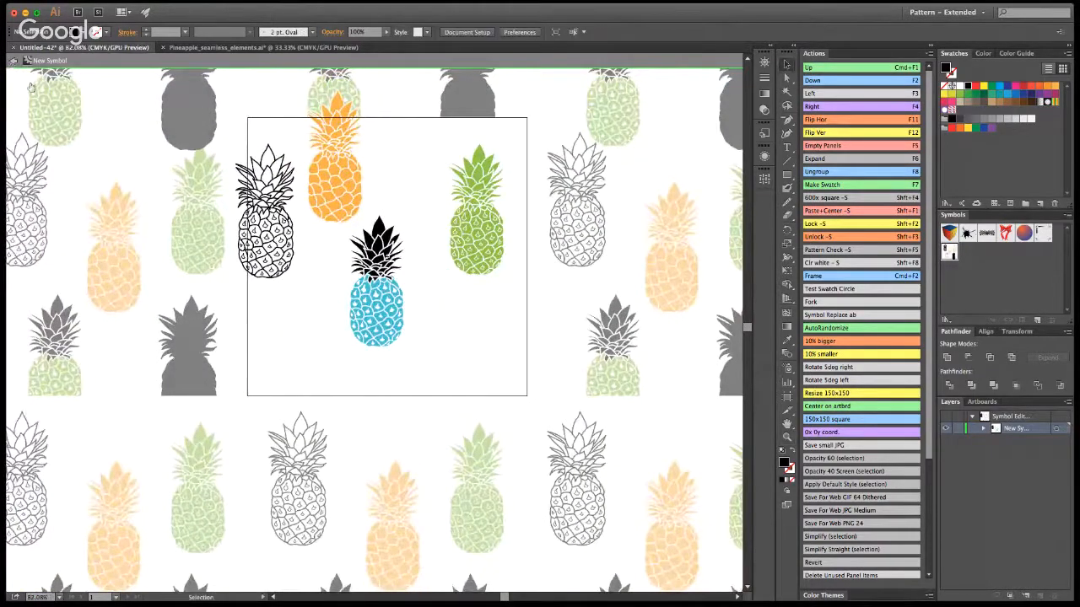
Reopen the tile symbol, move the green pineapple up and left, and nudge the blue one slightly up and right.
double_click(380, 284)
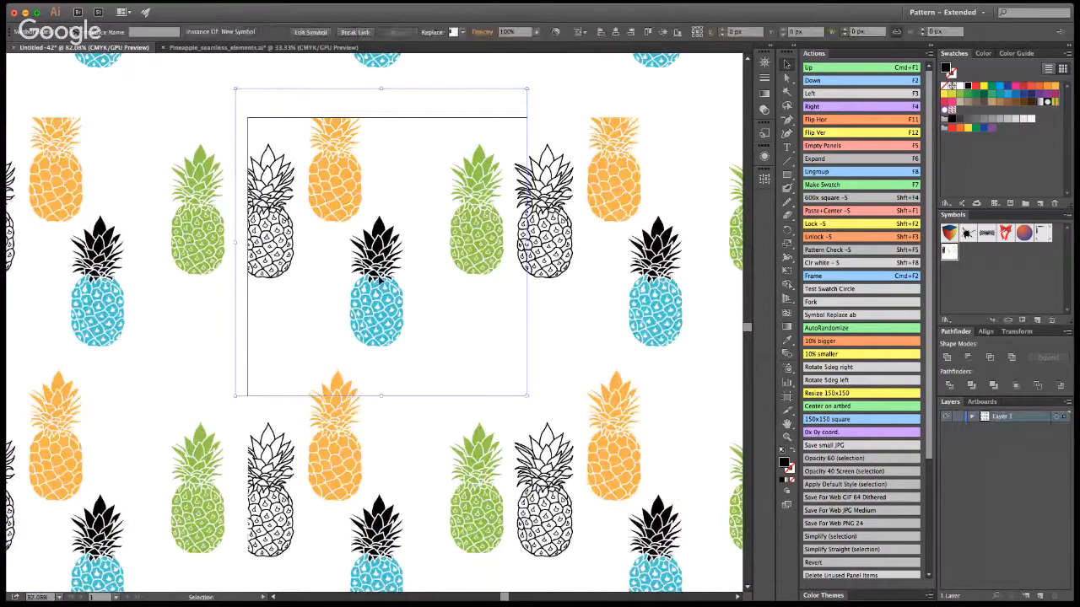
left_click(338, 176)
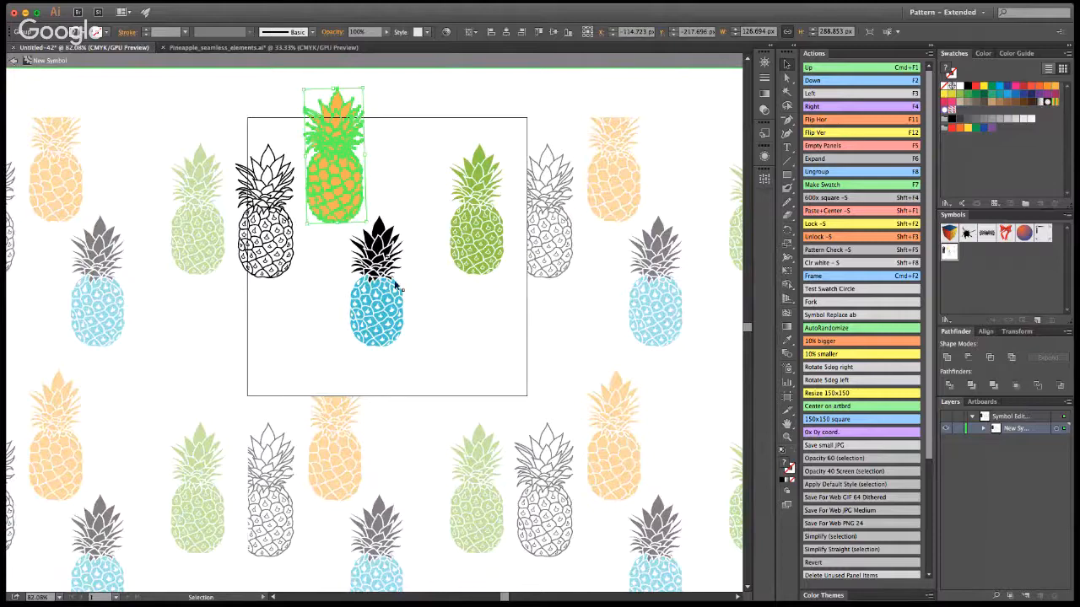
left_click_drag(464, 236, 425, 206)
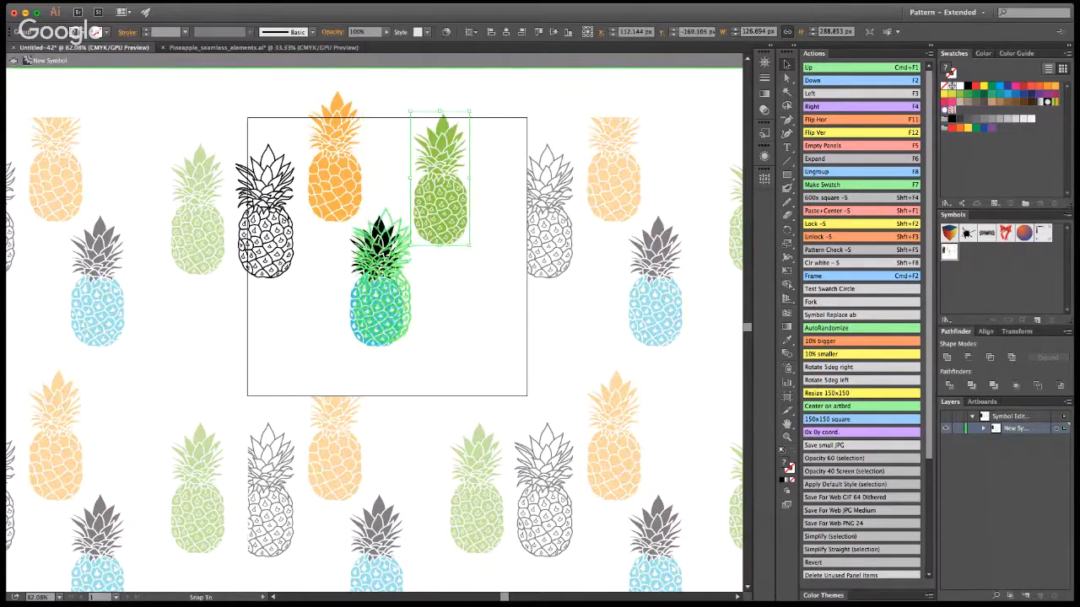
left_click(550, 242)
Enlarge the orange pineapple and place it against the outline pineapple, stacked behind it.
left_click(351, 204)
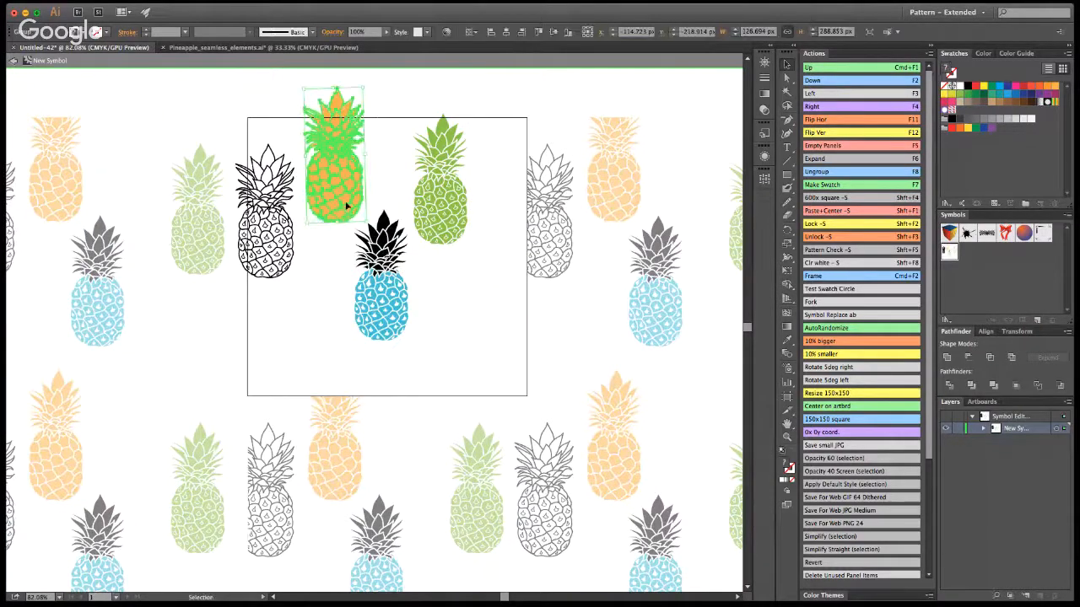
left_click_drag(378, 70, 377, 100)
left_click_drag(355, 232, 334, 225)
left_click(423, 170)
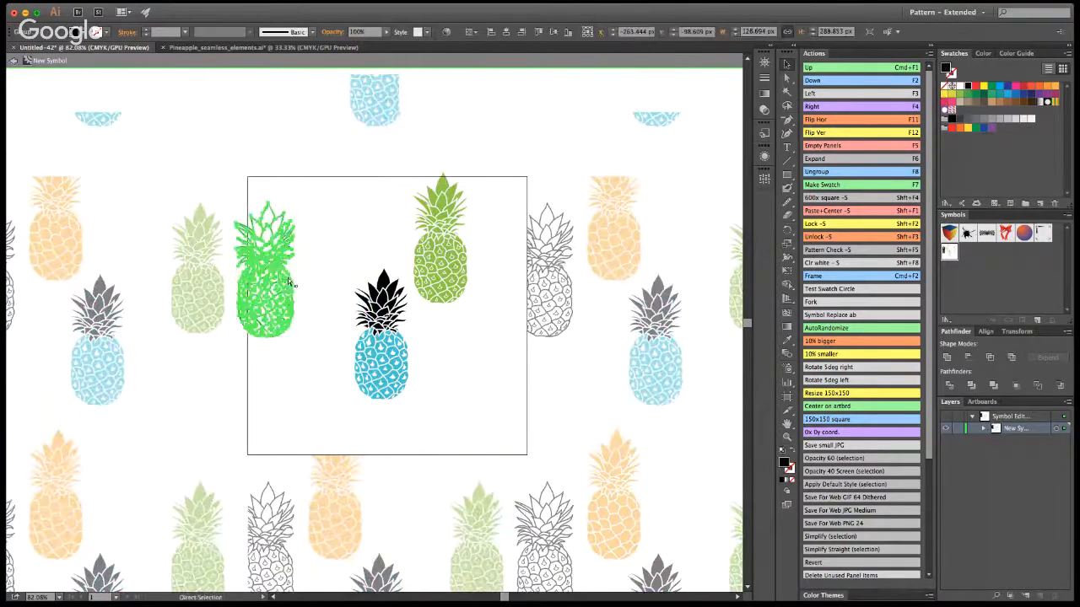
left_click(326, 253)
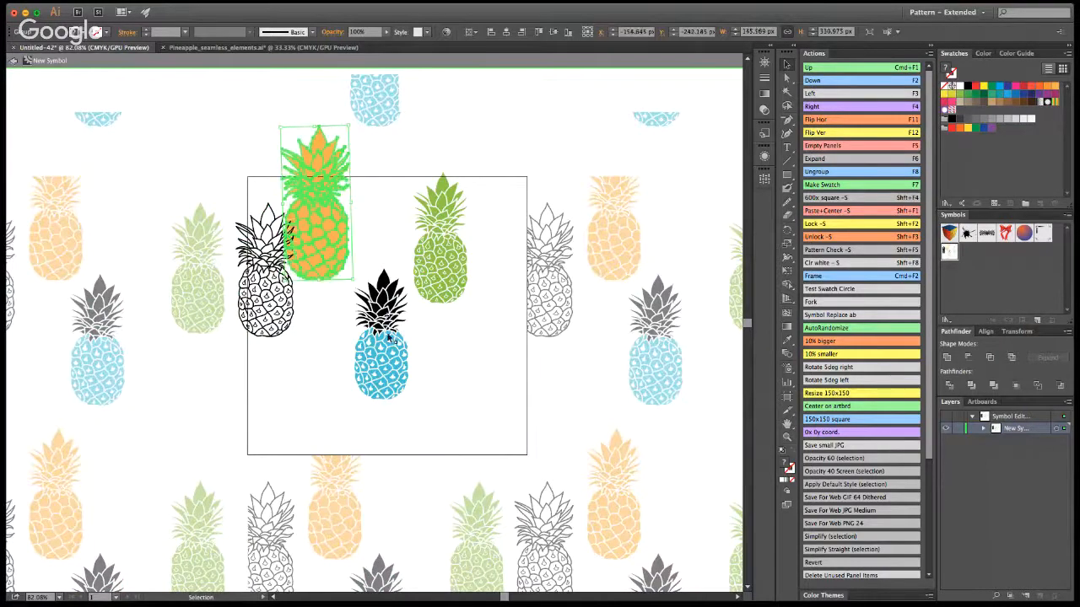
Move the blue pineapple up and left below the orange one, and shrink the green pineapple beside it.
left_click_drag(390, 337, 363, 318)
left_click(284, 373)
left_click_drag(432, 301, 384, 277)
key("super+shift+a")
left_click_drag(424, 164, 409, 225)
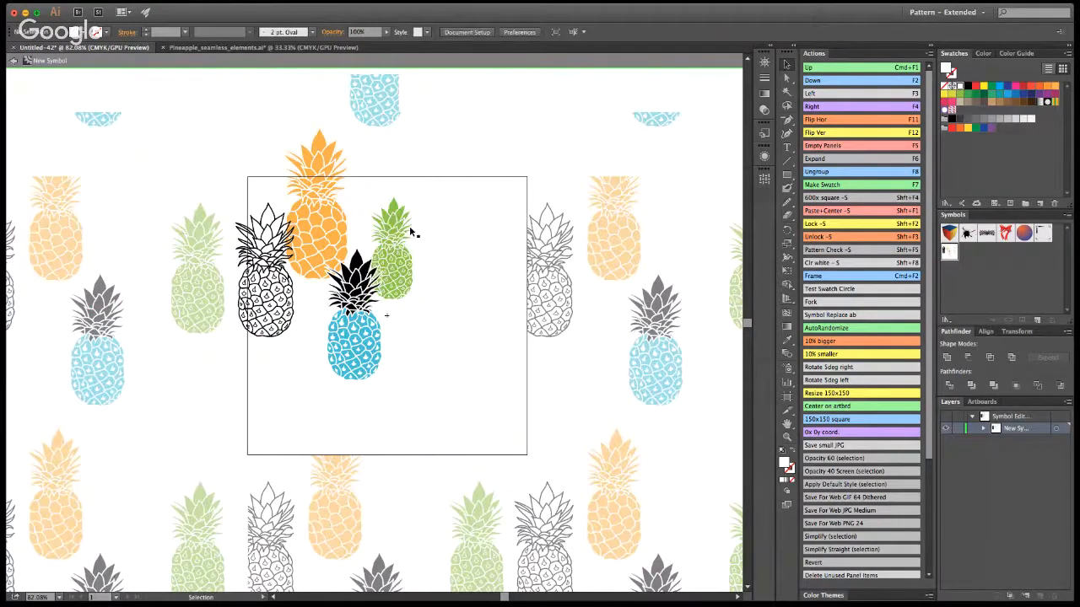
Leave symbol editing to refresh the repeats with the new cluster, and reopen the tile symbol.
double_click(394, 262)
left_click(395, 259)
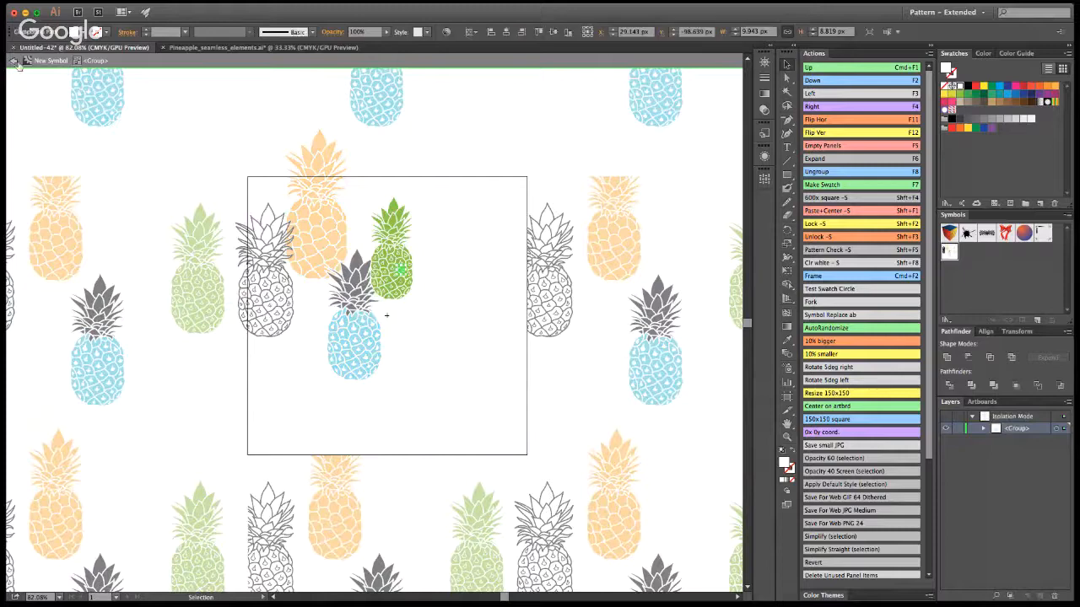
left_click(13, 61)
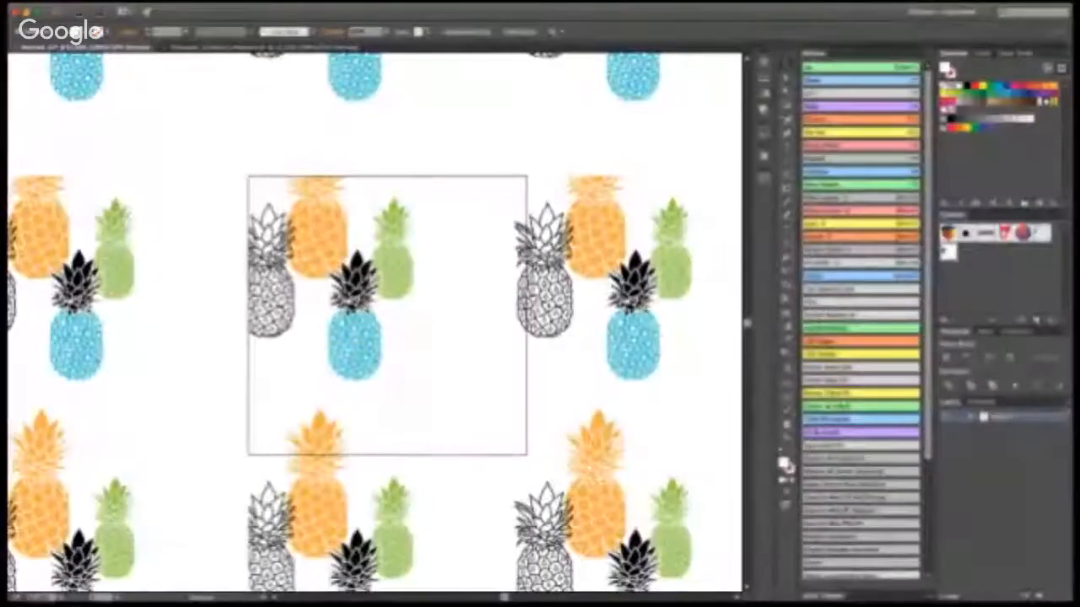
double_click(386, 315)
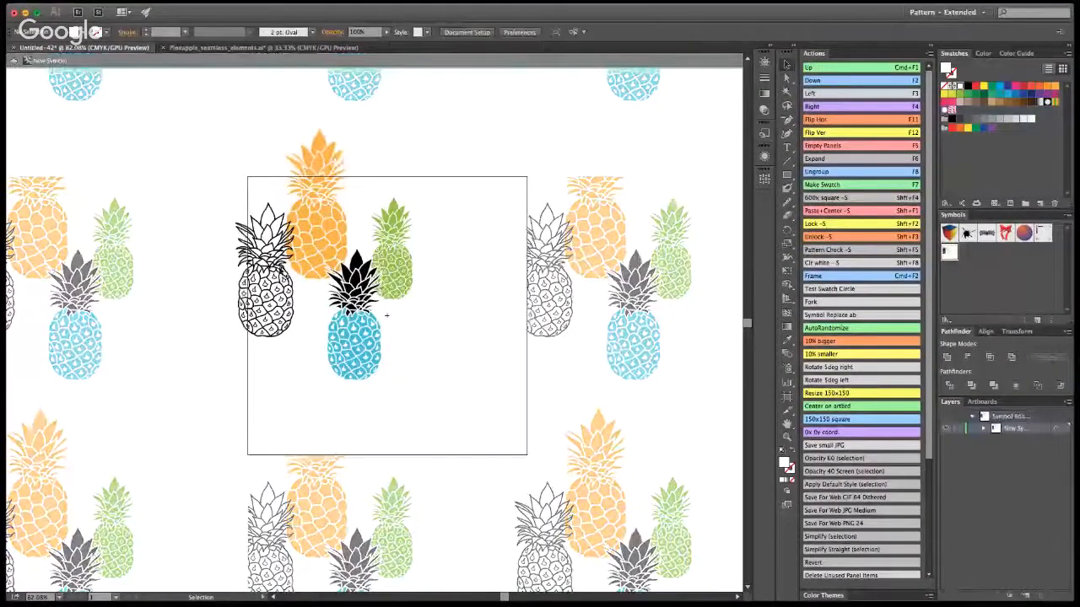
Duplicate the outline pineapple to the right of the blue one and enlarge the copy.
left_click_drag(278, 275, 443, 325)
left_click_drag(460, 393, 452, 368)
left_click(607, 381)
Cut the outline pineapple copy and paste it in place in front of the green pineapple.
left_click(461, 371)
key("Delete")
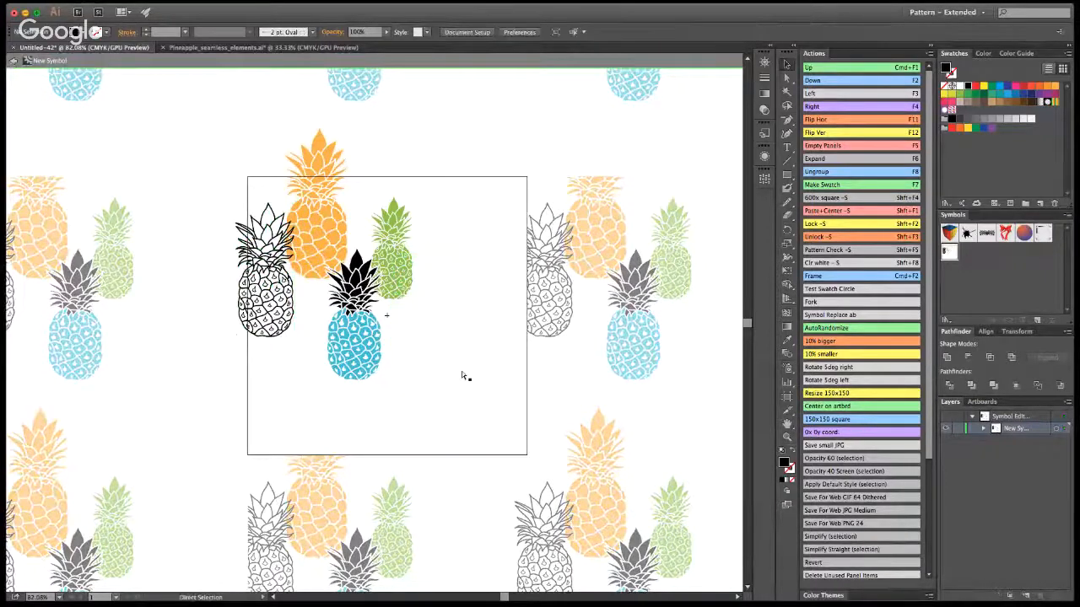
key("super+f")
left_click(593, 374)
left_click(482, 307)
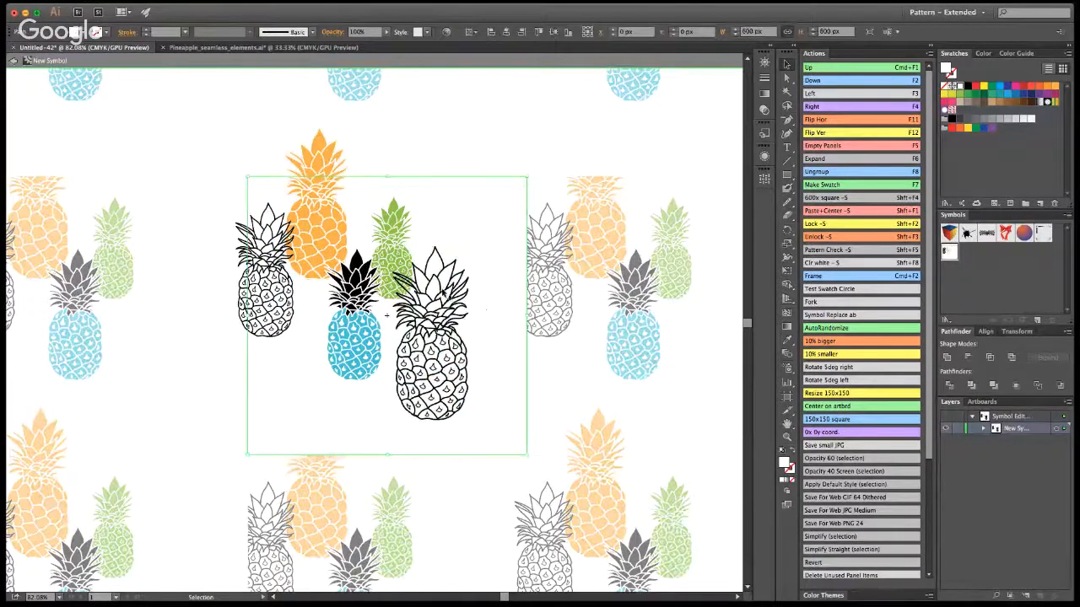
Scale the outline pineapple copy down to nearly the size of the original and deselect it.
left_click(444, 292)
left_click_drag(470, 247, 461, 262)
left_click(434, 241)
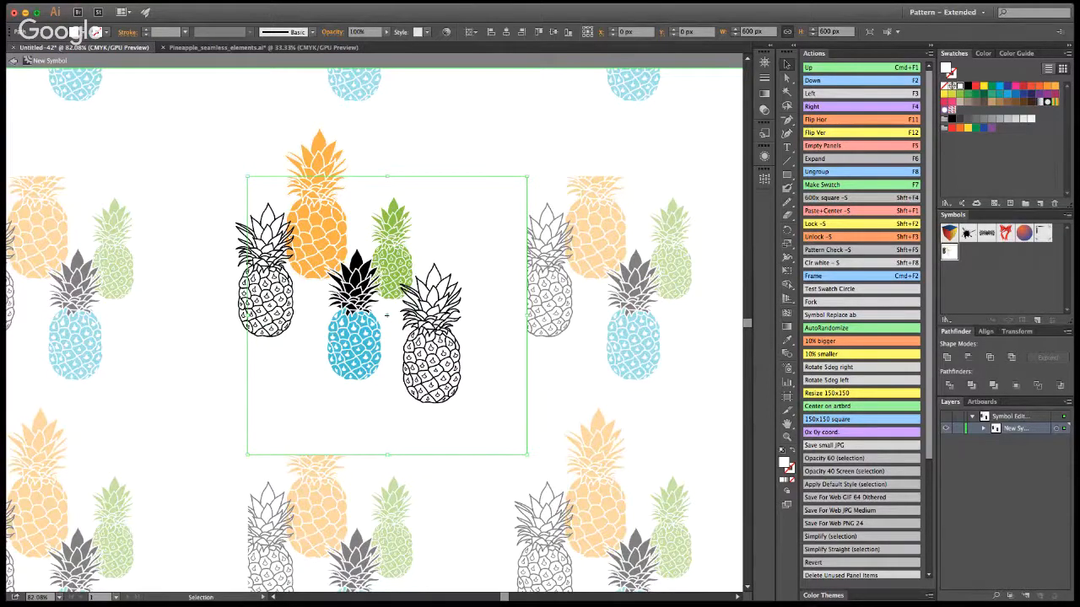
left_click(538, 288)
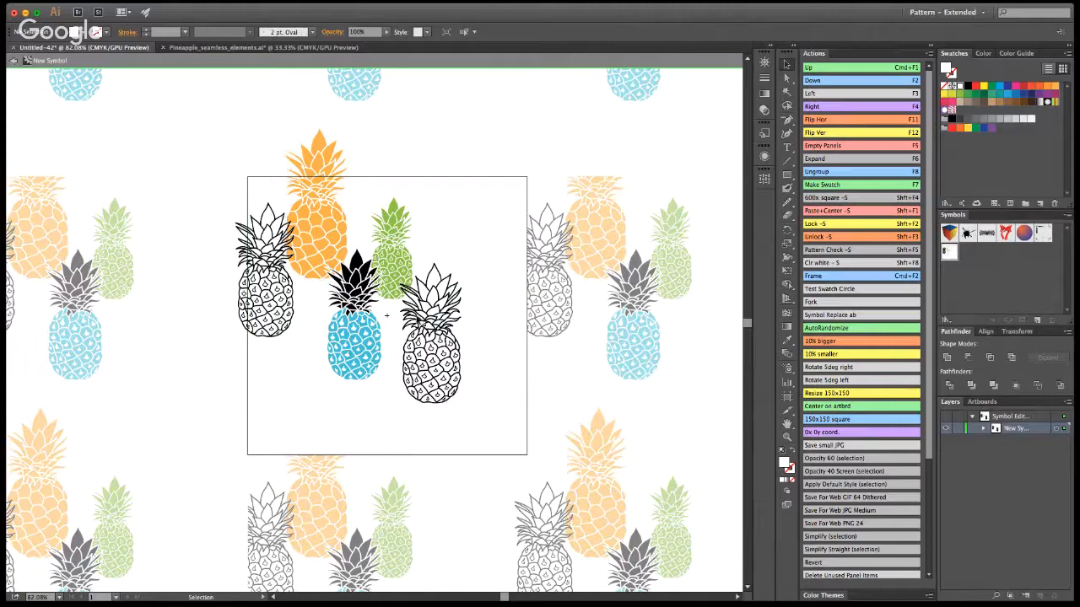
Duplicate the blue pineapple across the tile's top edge near its upper-right corner and enlarge the copy to about 145 by 330 px.
left_click(364, 343)
left_click_drag(356, 344, 456, 211, "alt")
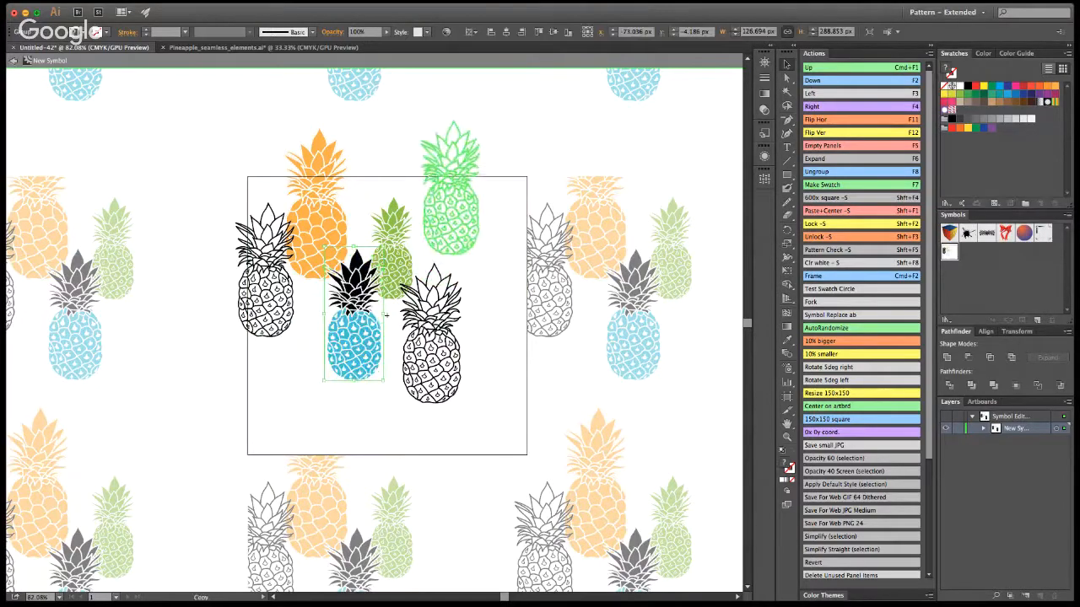
left_click_drag(498, 106, 499, 103, "shift")
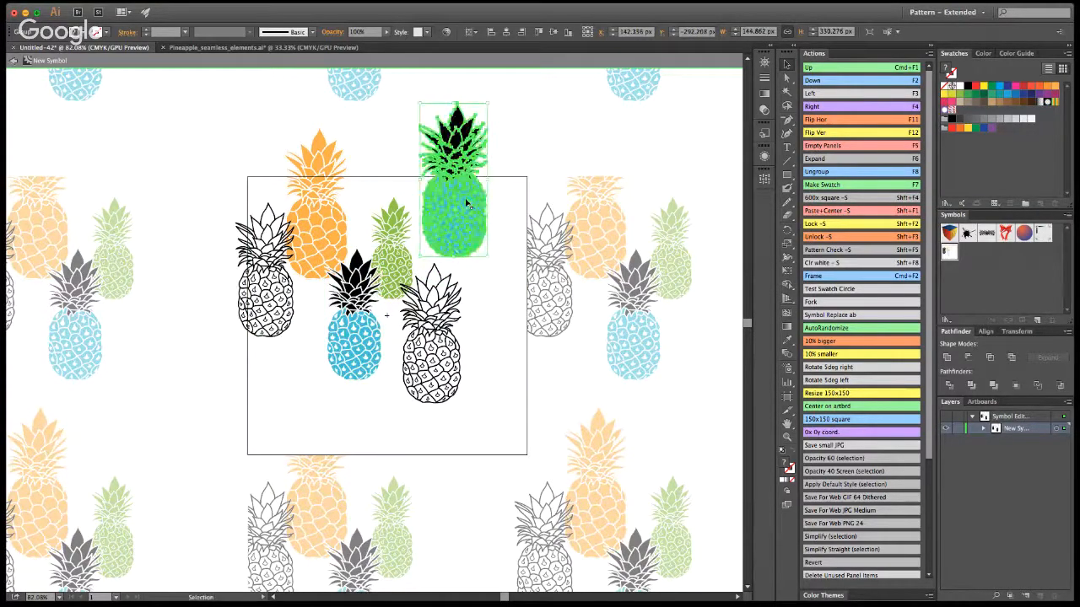
left_click_drag(469, 204, 466, 207)
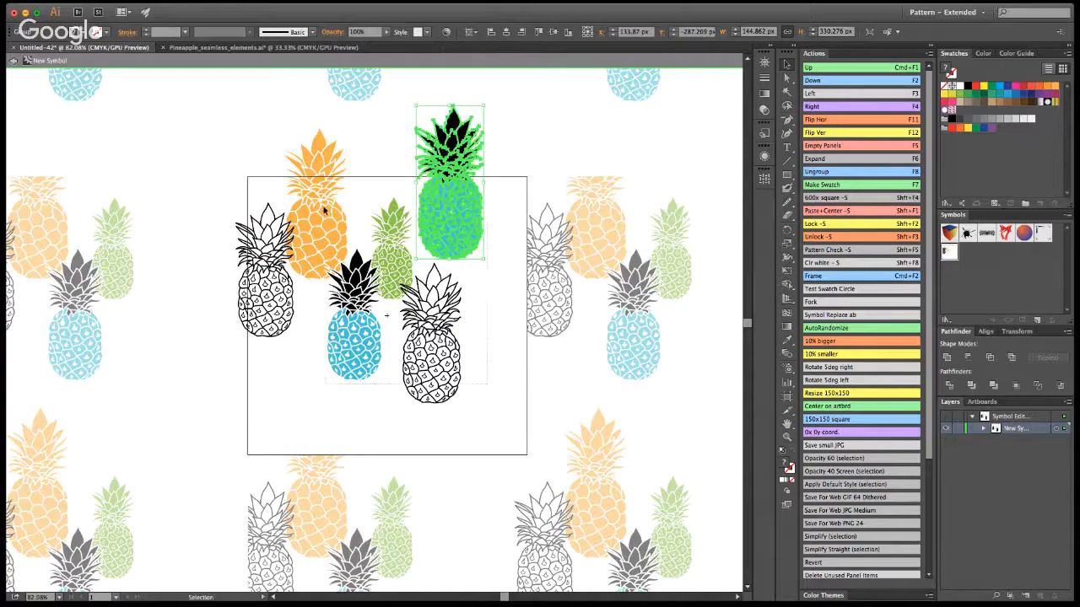
Select every pineapple except the outline one on the tile's left edge and enlarge them slightly together.
left_click_drag(323, 210, 501, 426)
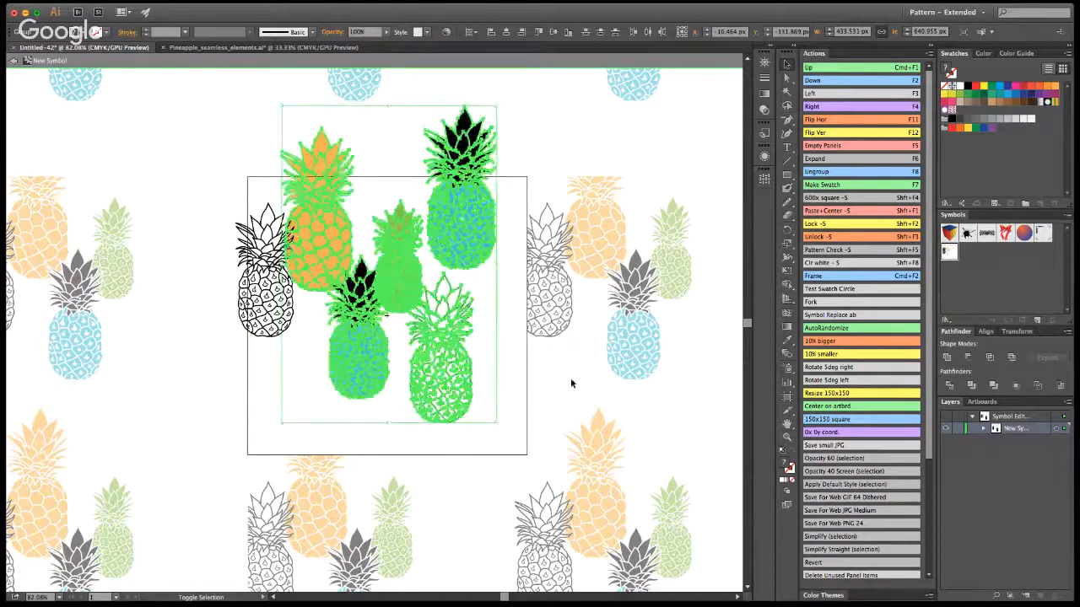
left_click(572, 381)
left_click(267, 252)
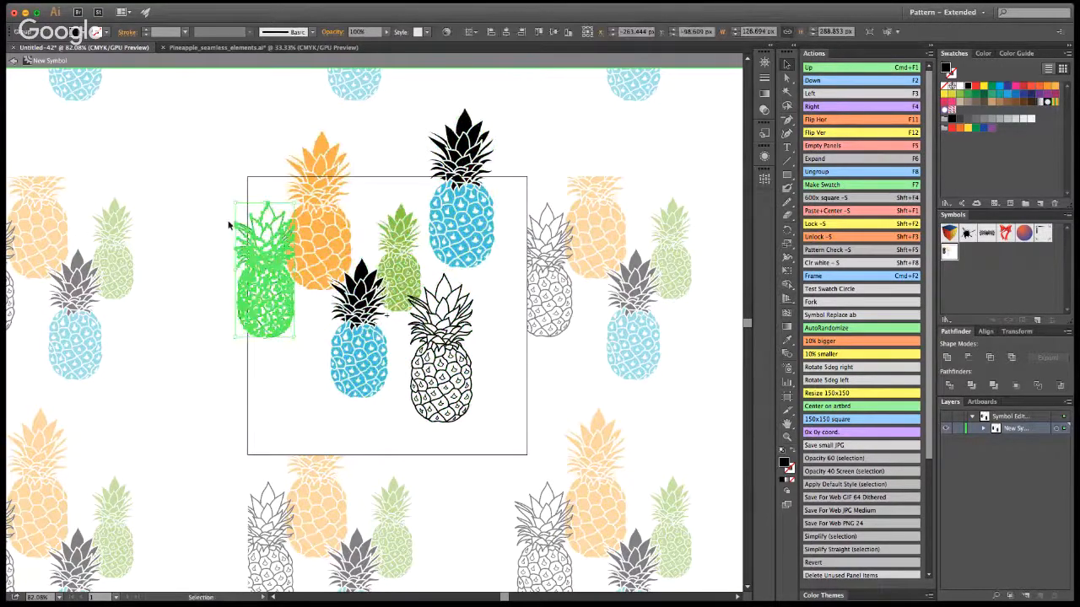
left_click(566, 342)
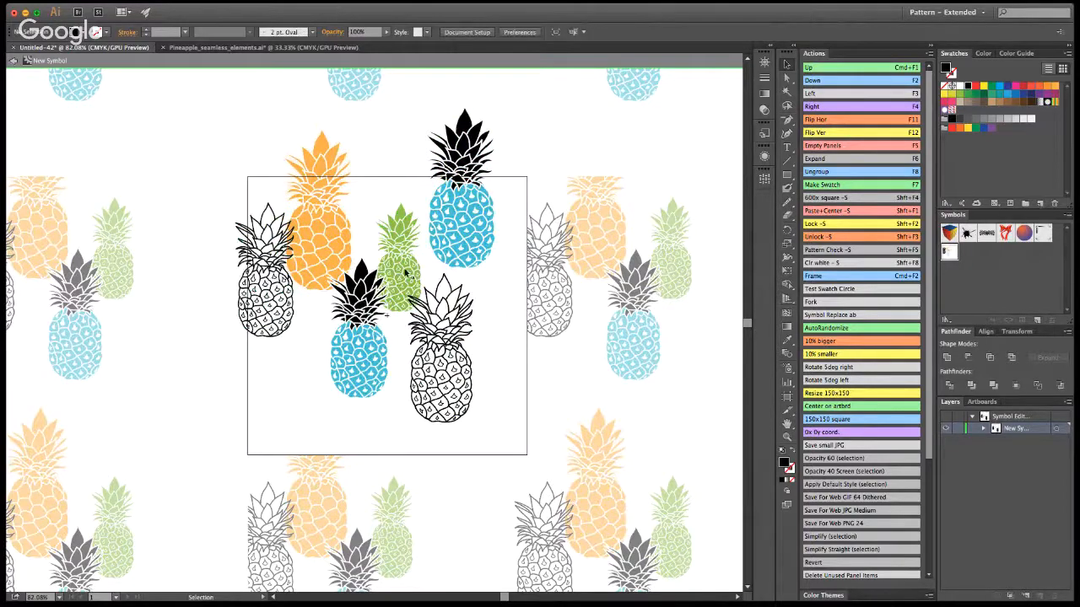
Duplicate the green pineapple across the tile's left edge below the outline one, enlarging the copy to about 126 by 287 px.
left_click_drag(408, 285, 213, 439, "alt")
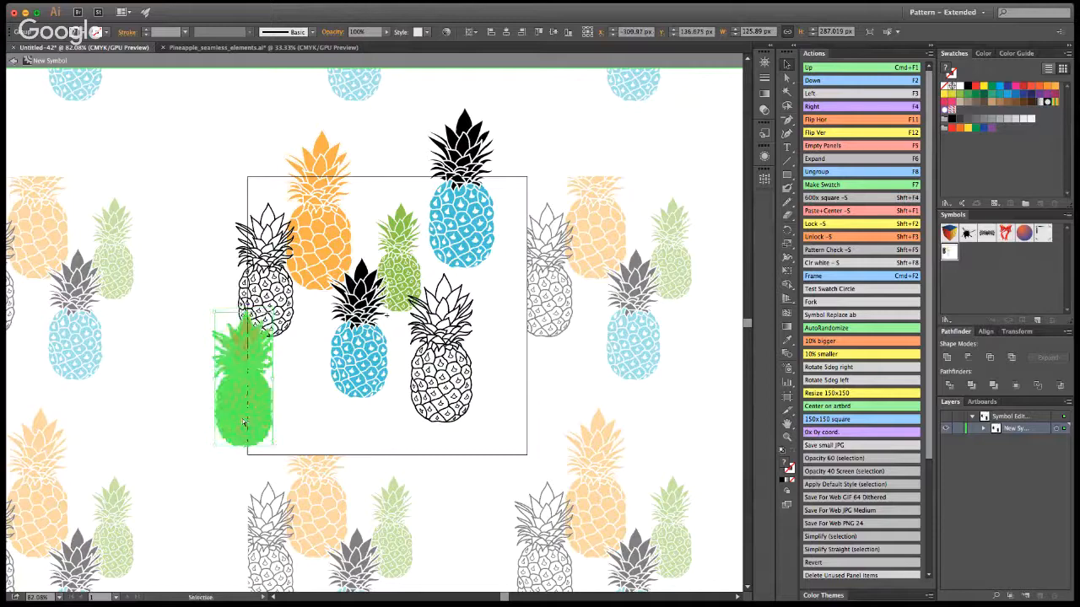
left_click_drag(262, 414, 282, 312)
key("super+z")
left_click(202, 416)
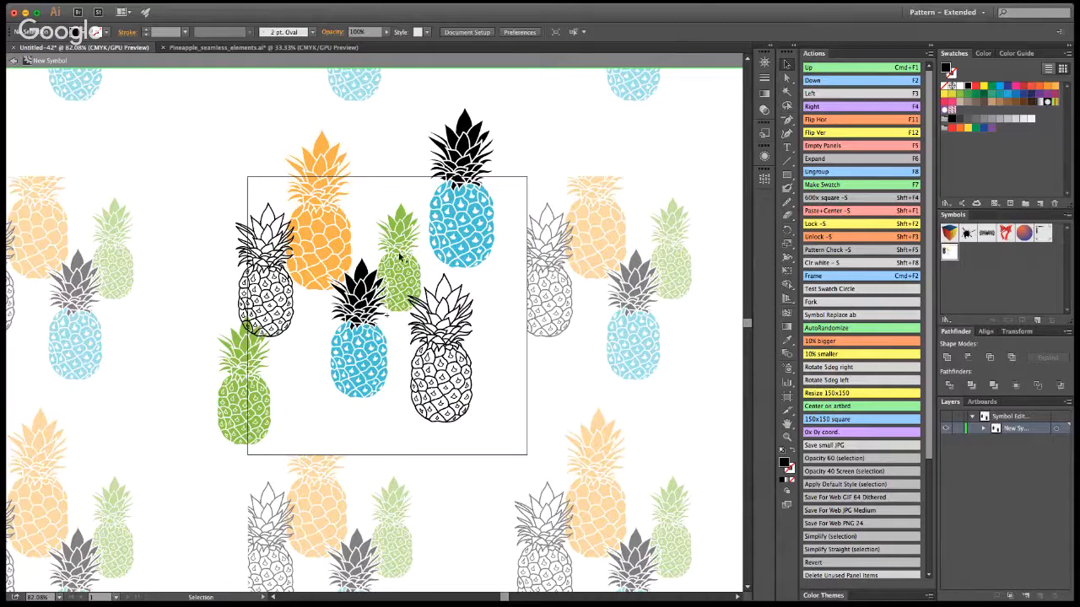
Duplicate the large outline pineapple across the tile's top edge above the green one, and shrink the copy.
left_click_drag(455, 374, 392, 162)
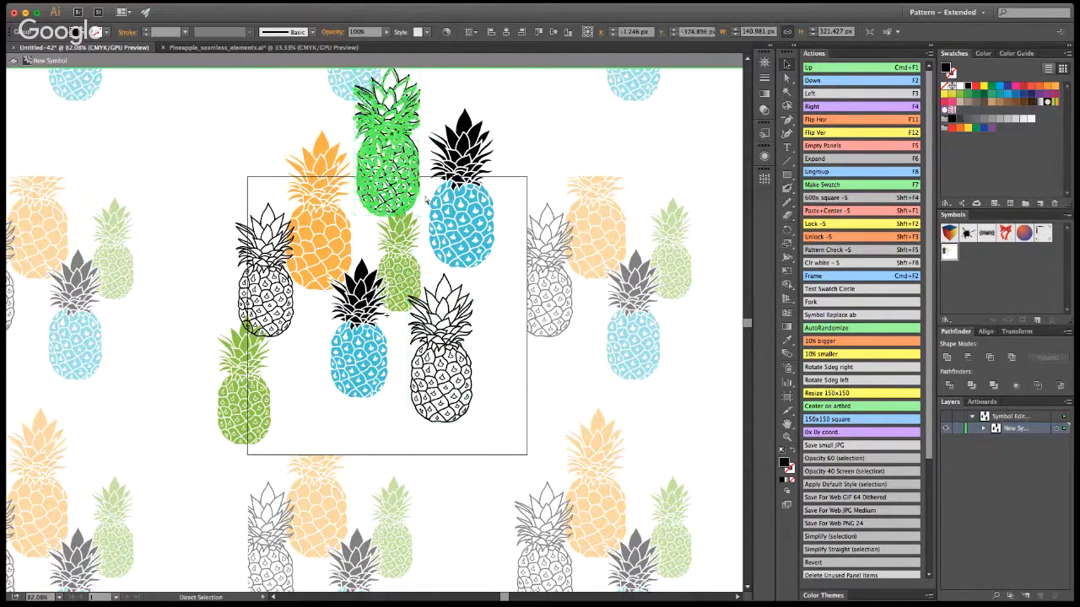
left_click_drag(418, 210, 397, 195)
left_click(524, 87)
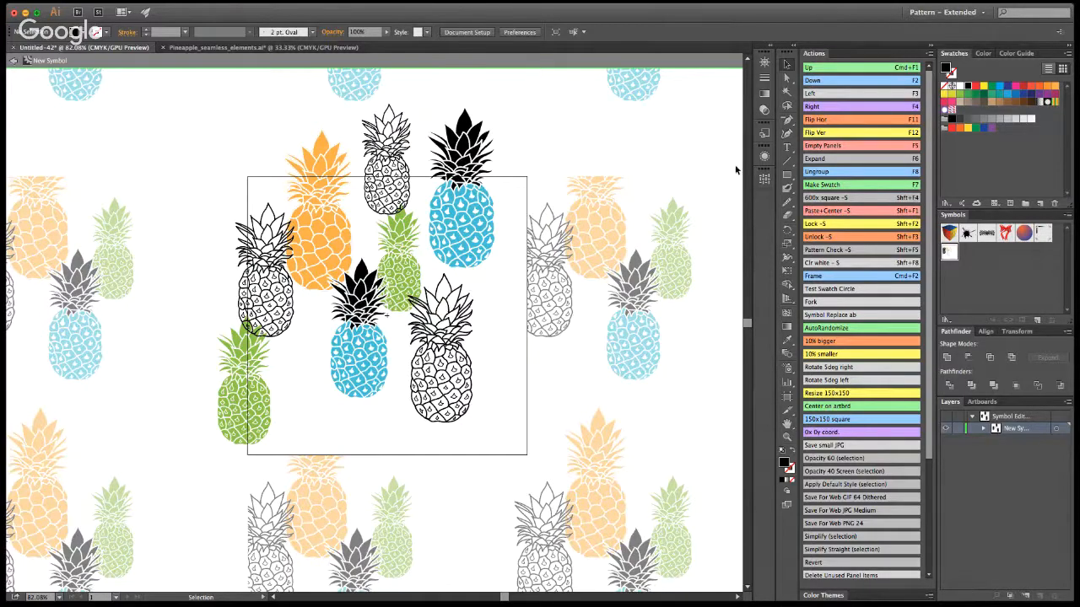
Draw three small black stars about 44 px wide in the gaps between the pineapples with the Star tool.
left_click(786, 173)
left_click(814, 236)
mouse_move(368, 237)
left_mouse_down()
mouse_move(377, 243)
mouse_move(367, 237)
mouse_move(378, 229)
mouse_move(494, 308)
mouse_move(482, 285)
mouse_move(308, 324)
mouse_move(314, 317)
left_mouse_up()
key("v")
left_click(688, 175)
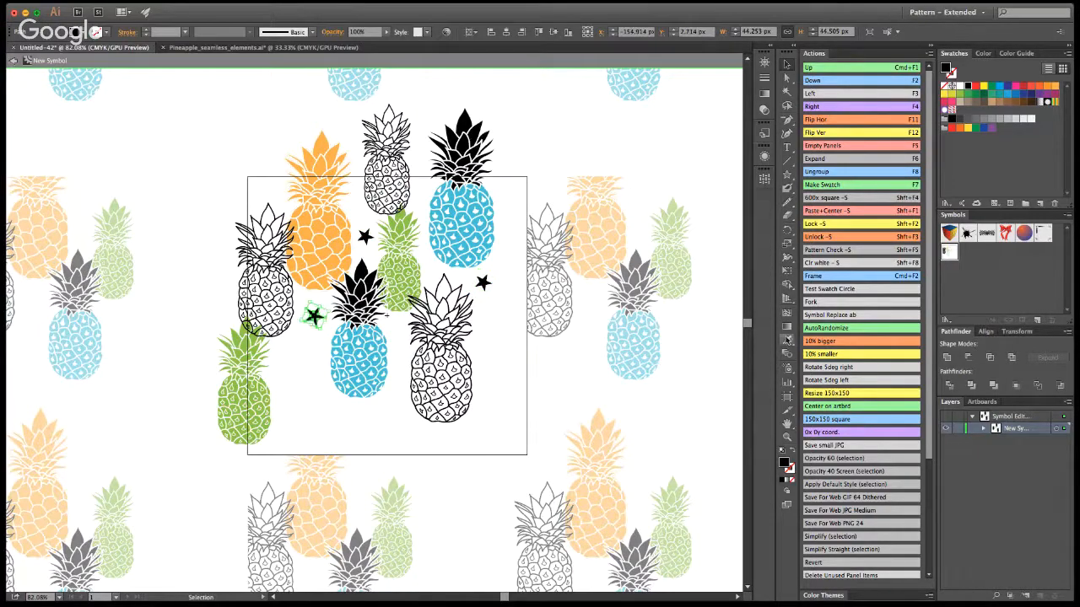
Recolour the selected star blue by sampling the large blue pineapple with the Eyedropper.
key("i")
left_click(468, 226)
key("v")
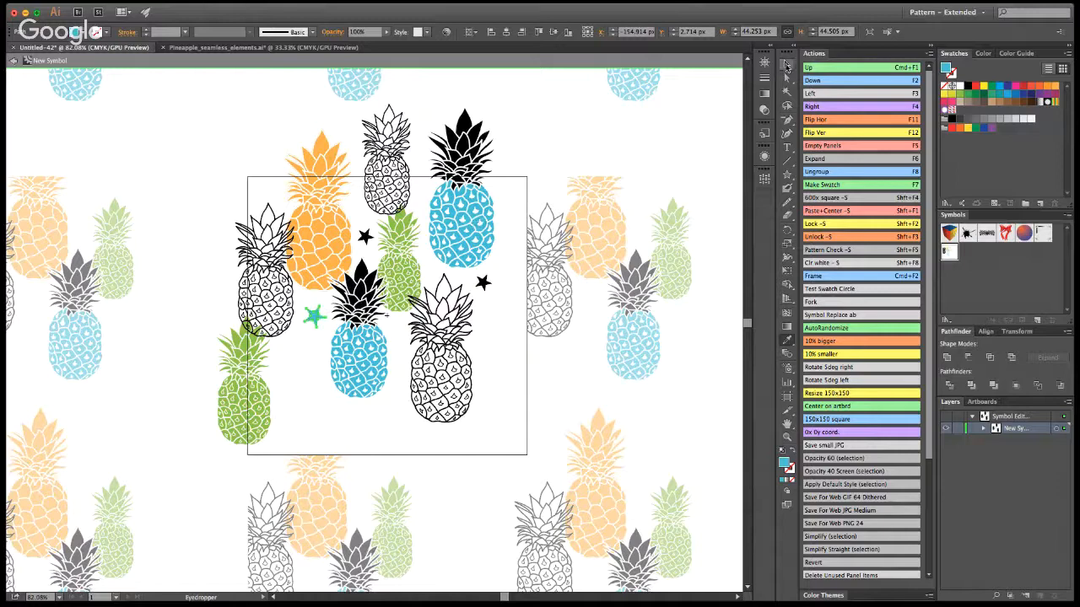
Duplicate the blue star onto the tile's top edge beside the large blue pineapple and recolour the copy orange from the orange pineapple.
left_click_drag(313, 315, 511, 195)
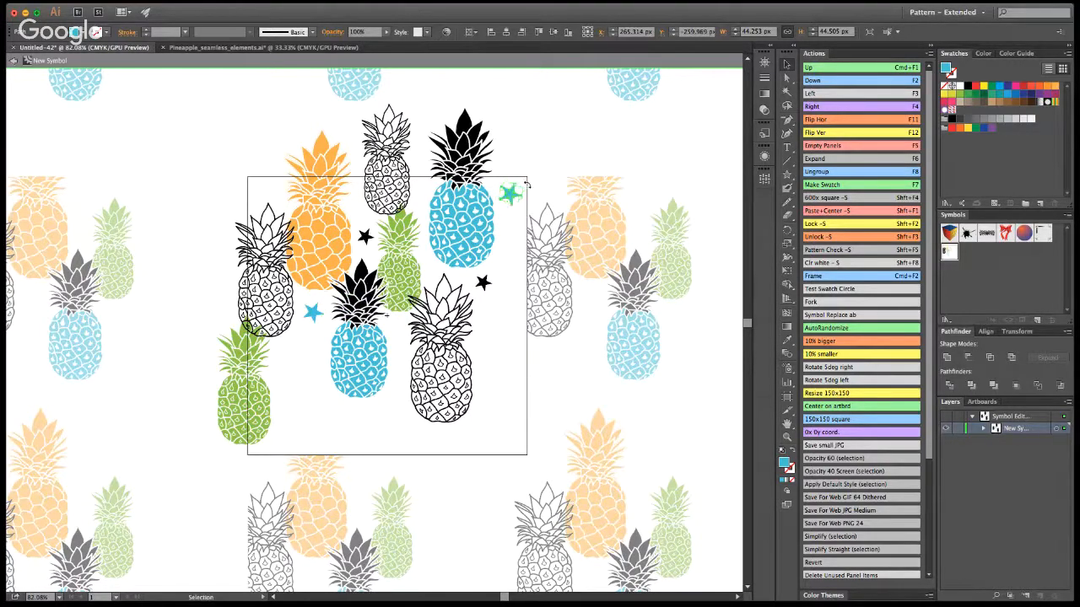
key("super+shift+a")
double_click(511, 196)
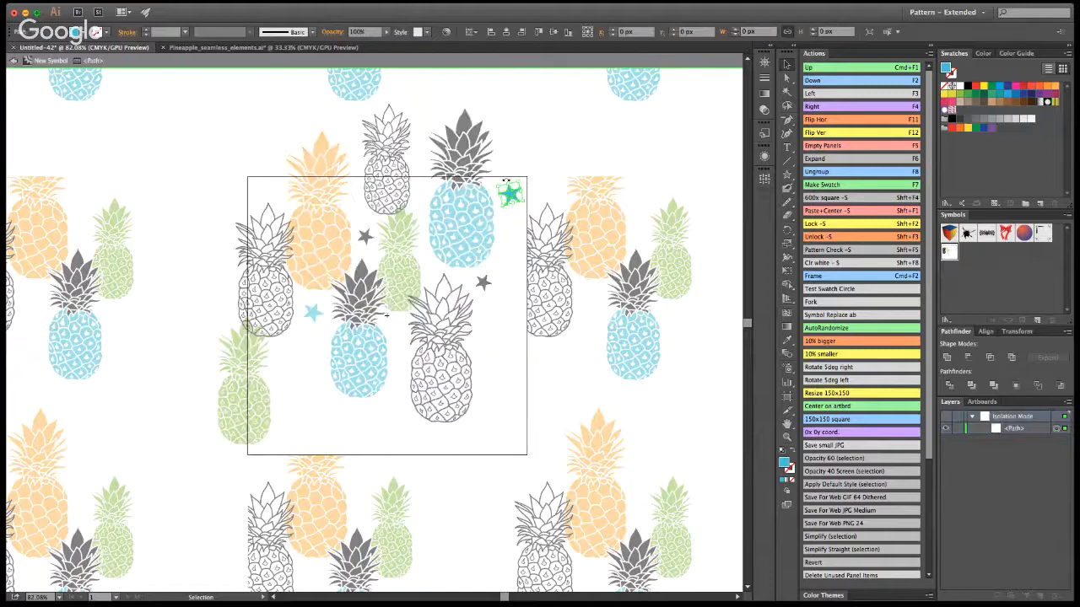
double_click(295, 130)
left_click_drag(510, 195, 506, 178)
left_click(787, 341)
left_click(332, 212)
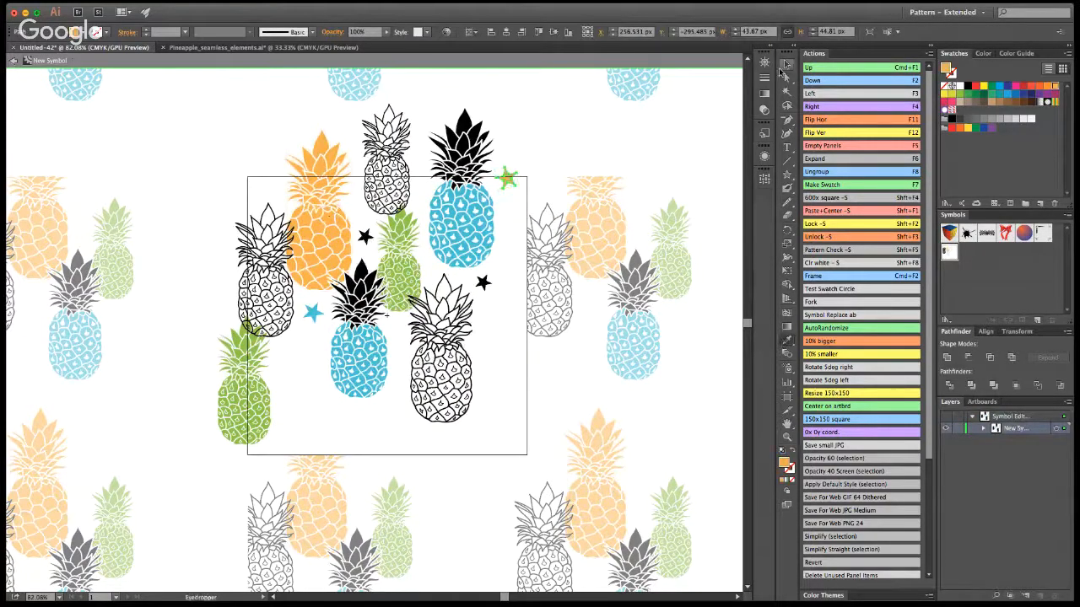
Place smaller copies of the orange star in two gaps, and recolour the one near the tile's top-left corner pineapple green.
left_click(786, 64)
left_click_drag(506, 182, 266, 193)
left_click_drag(279, 184, 278, 192)
key("i")
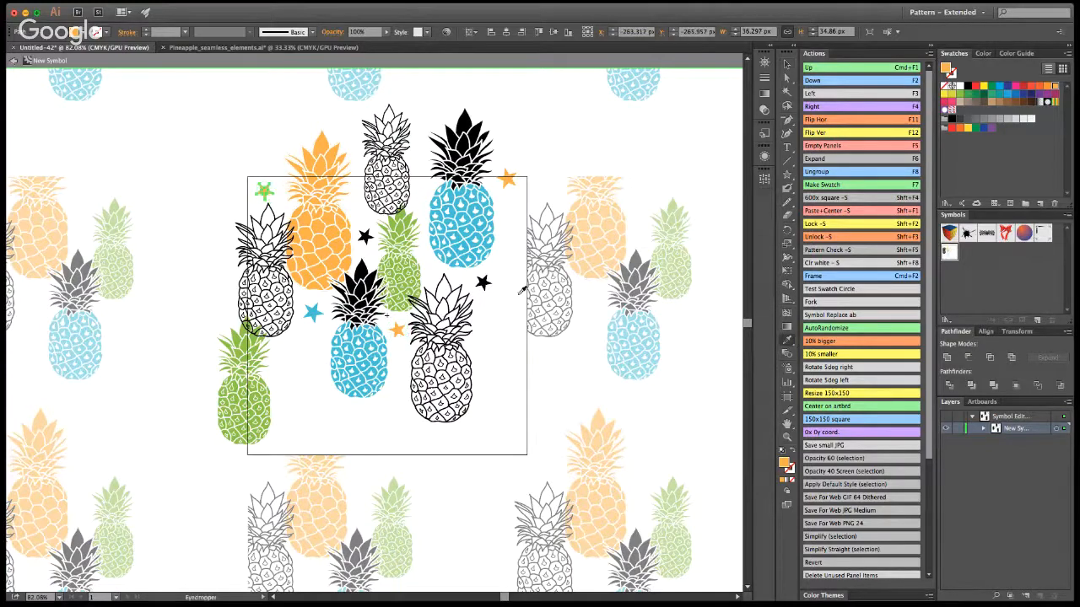
left_click(409, 211)
key("v")
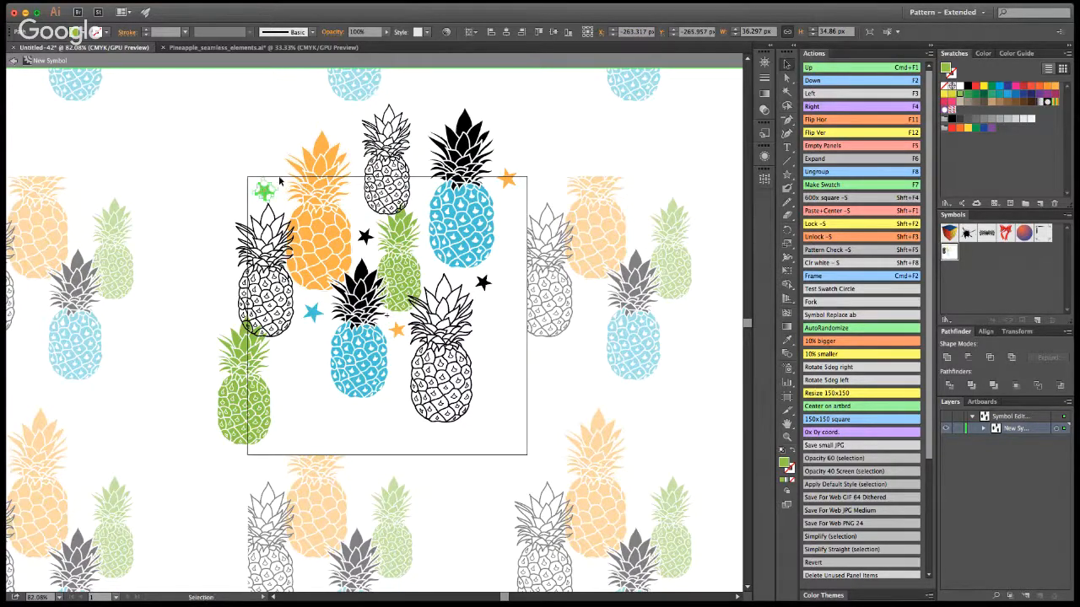
Duplicate the green star between the top outline and blue pineapples, shrink it to about 26 px wide and recolour it blue.
left_click_drag(264, 192, 421, 190)
left_click(786, 338)
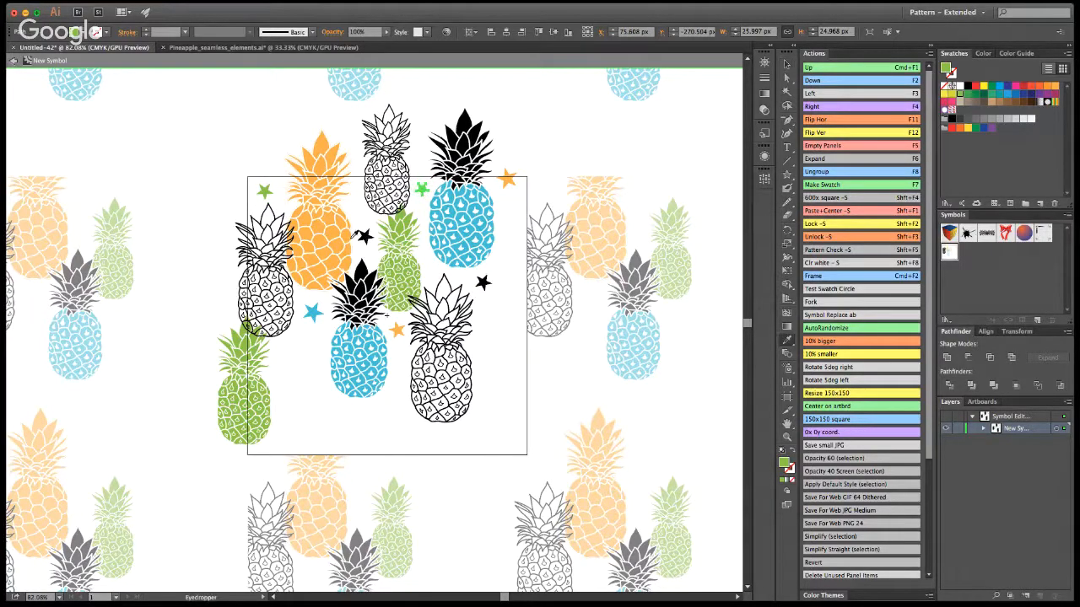
left_click(313, 312)
left_click(786, 65)
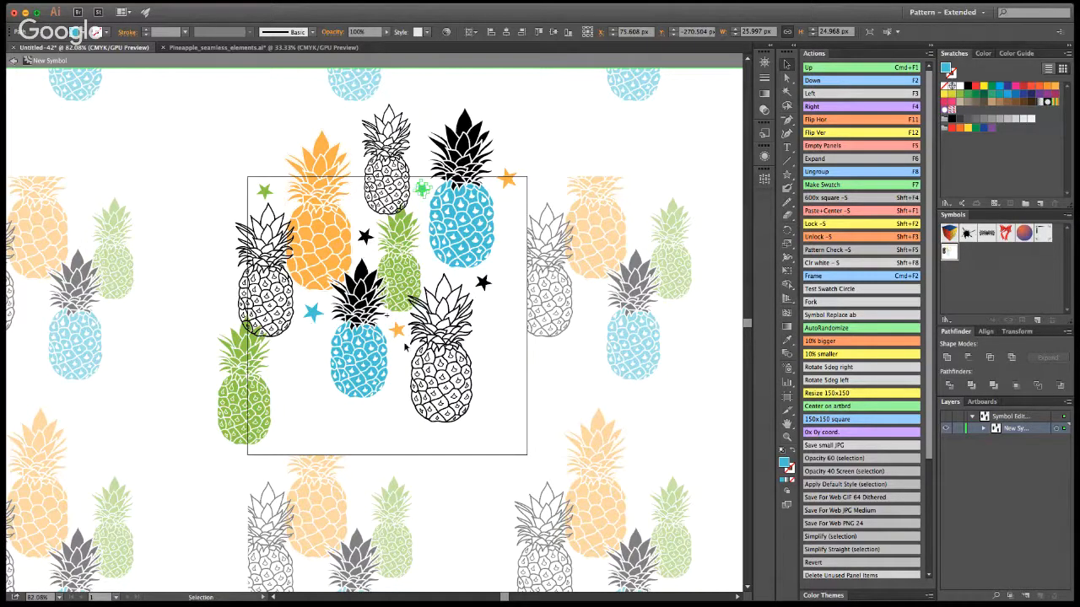
left_click(22, 80)
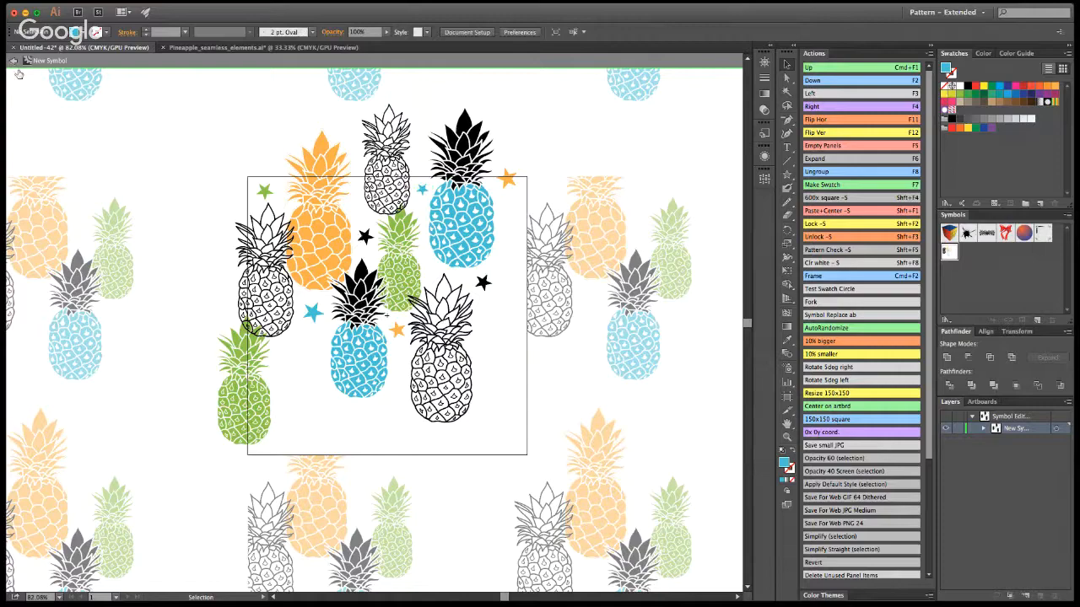
Exit symbol editing to check the repeating pattern, and reopen the tile symbol.
left_click(14, 60)
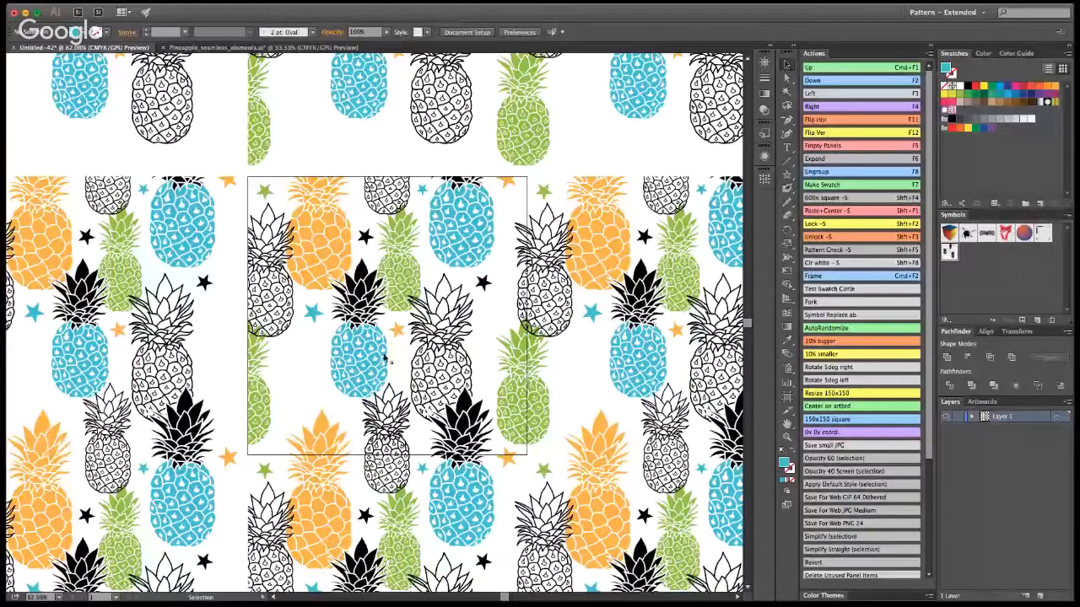
left_click(362, 270)
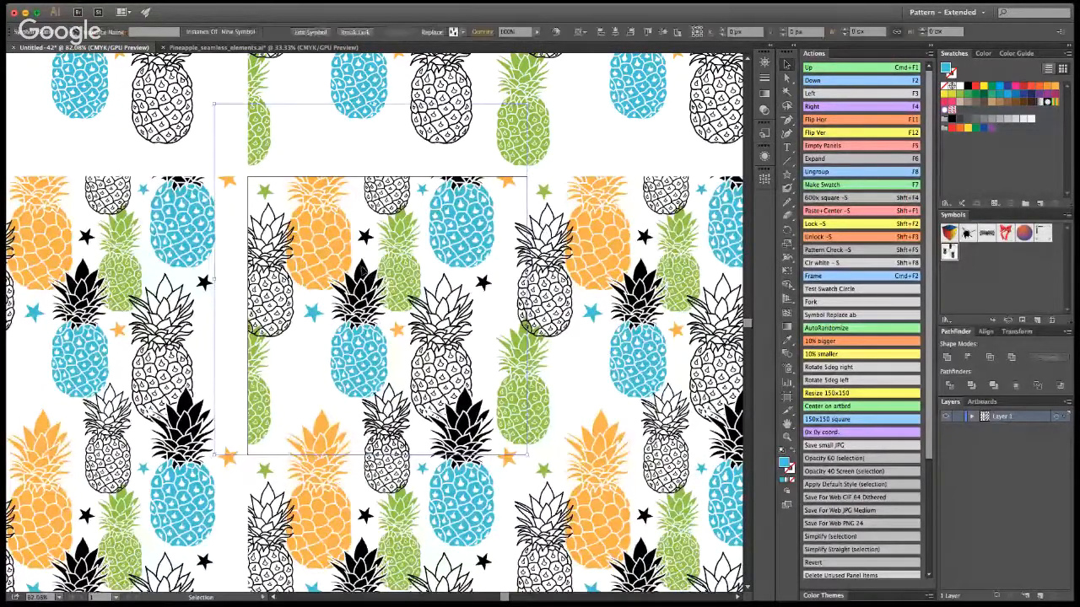
double_click(365, 275)
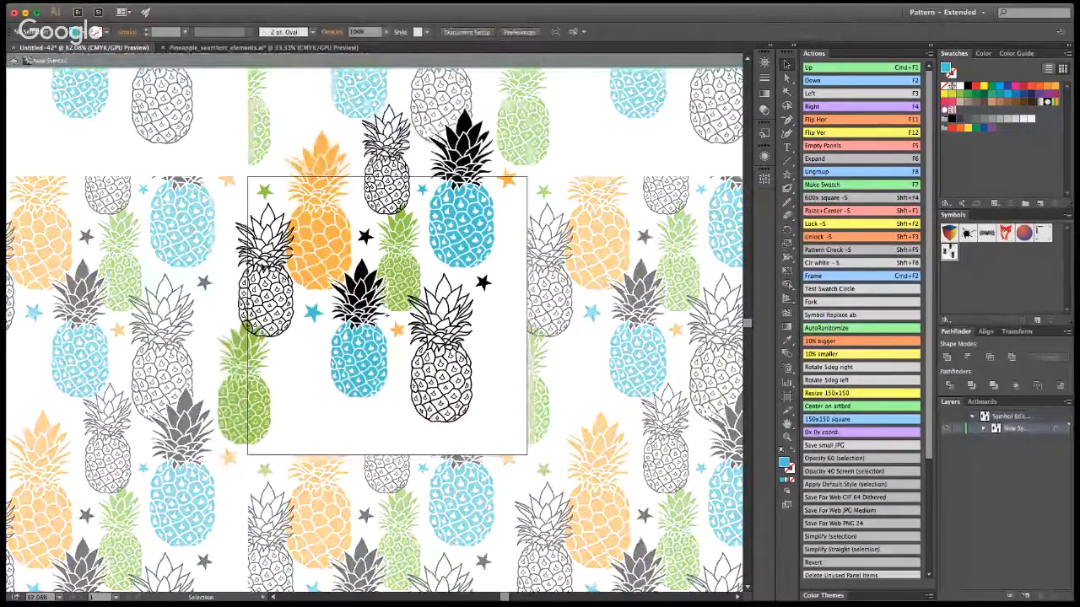
Copy the outline pineapple crossing the tile's left edge one tile width to the right edge with the Right action.
left_click(263, 258)
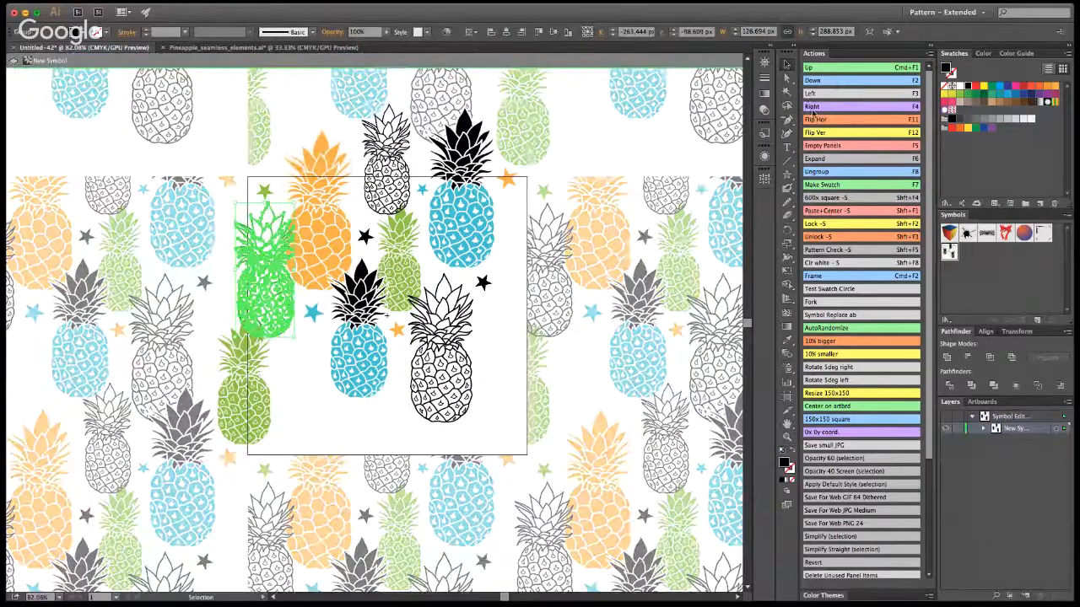
left_click(813, 108)
left_click(810, 107)
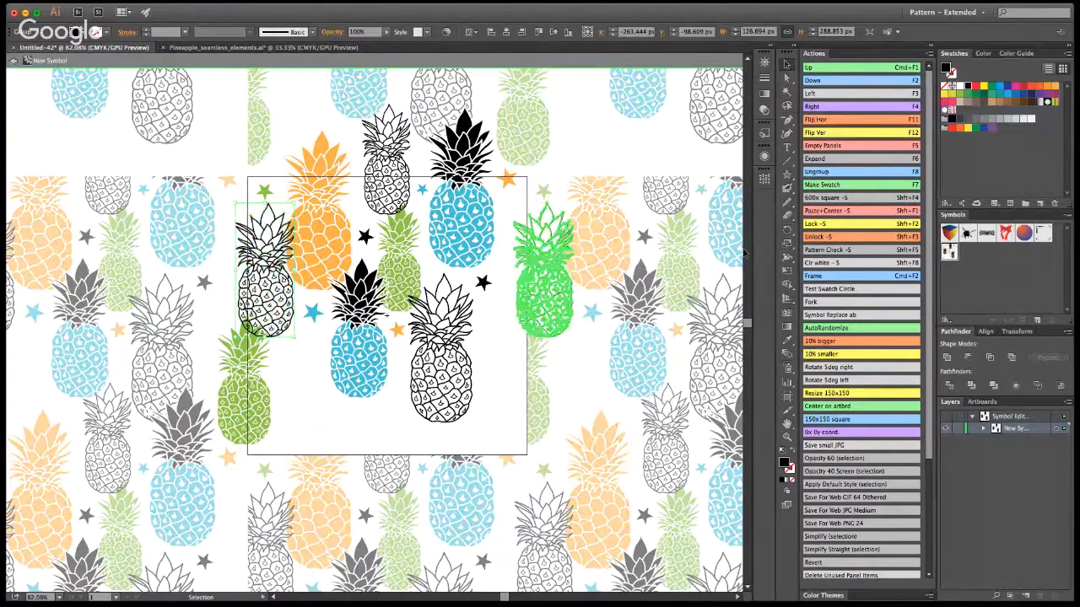
left_click(592, 291)
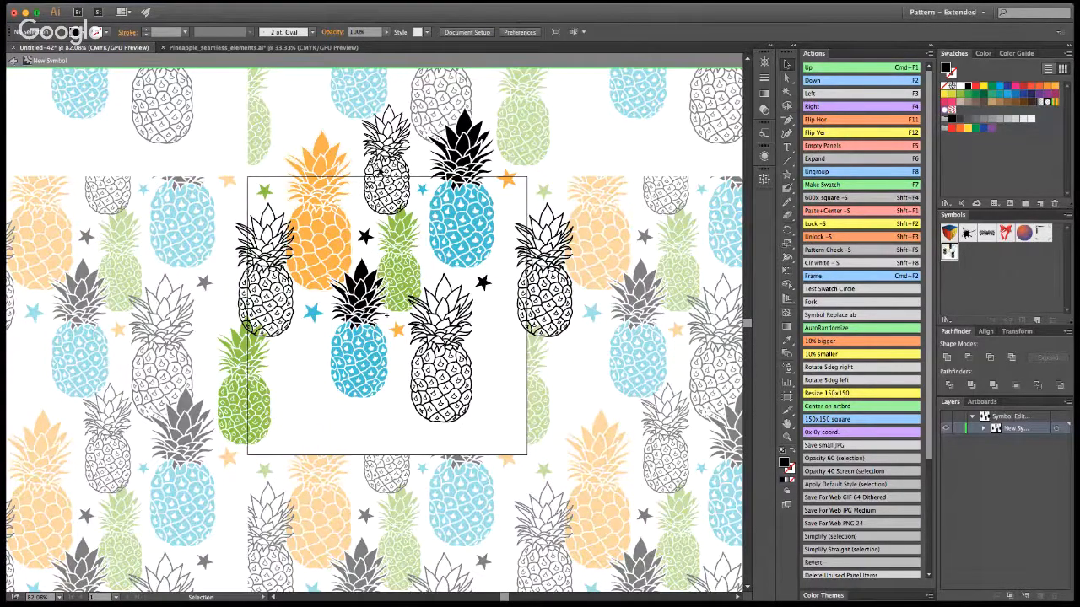
Select the green and outline pineapples on the tile's left edge and copy both together to the right edge with the Right action.
left_click(246, 381)
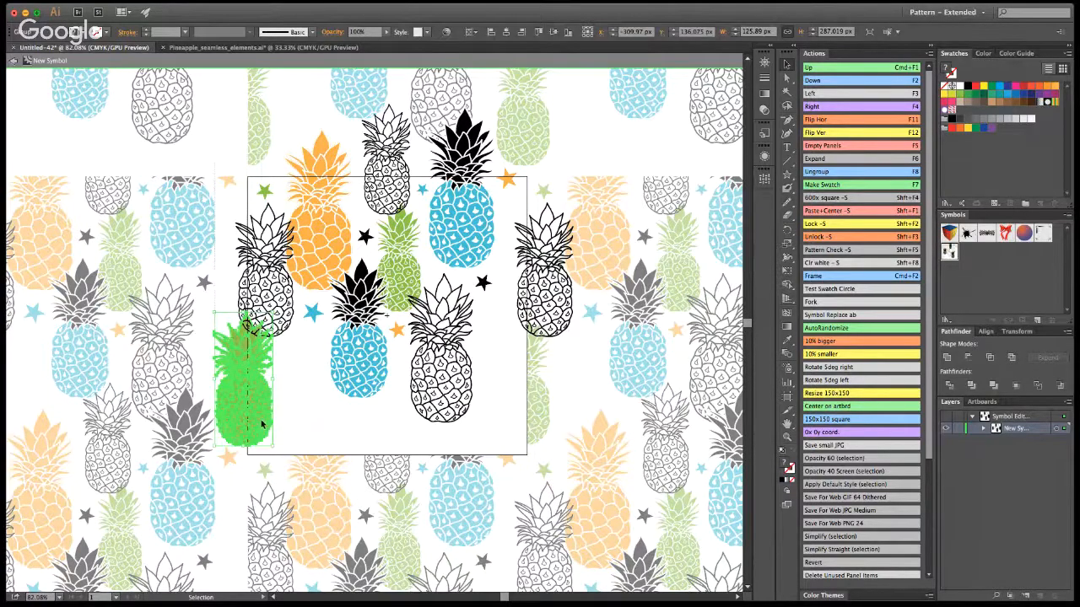
left_click(272, 287, "shift")
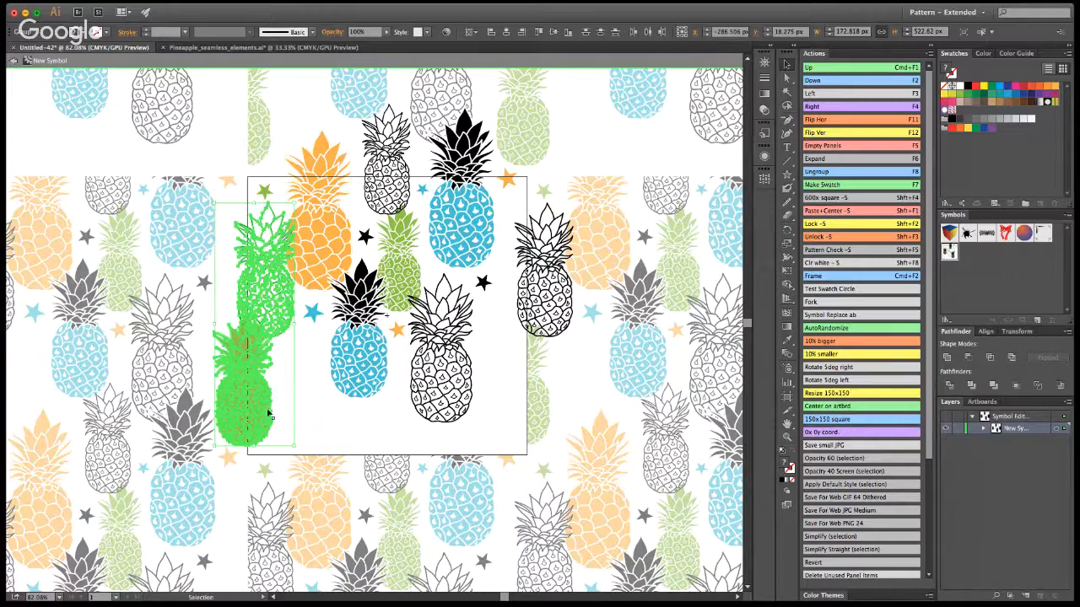
left_click(815, 109)
left_click(676, 280)
left_click(559, 284)
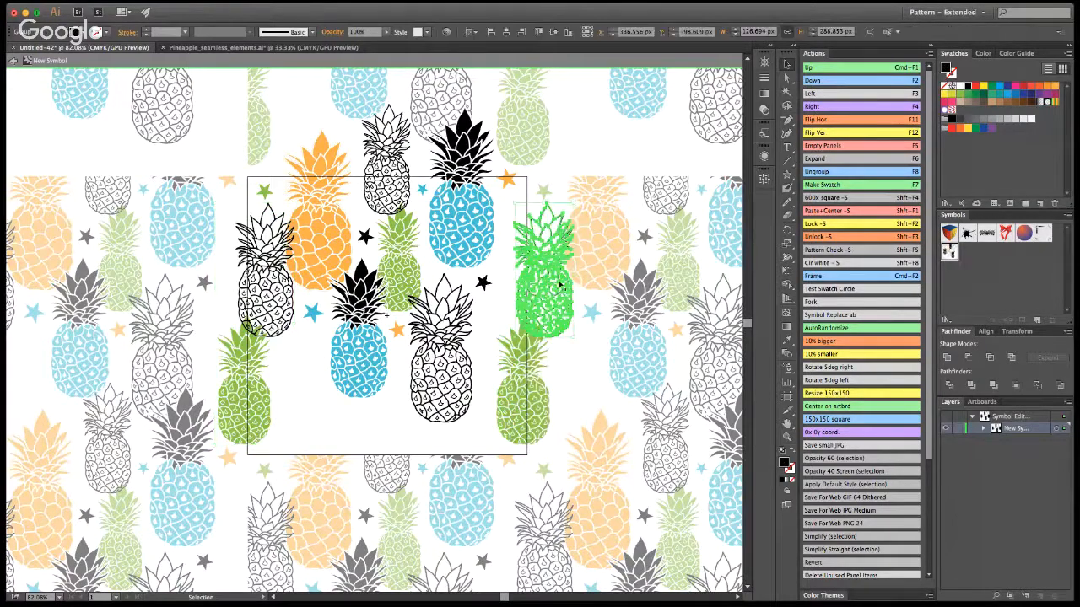
left_click(564, 293)
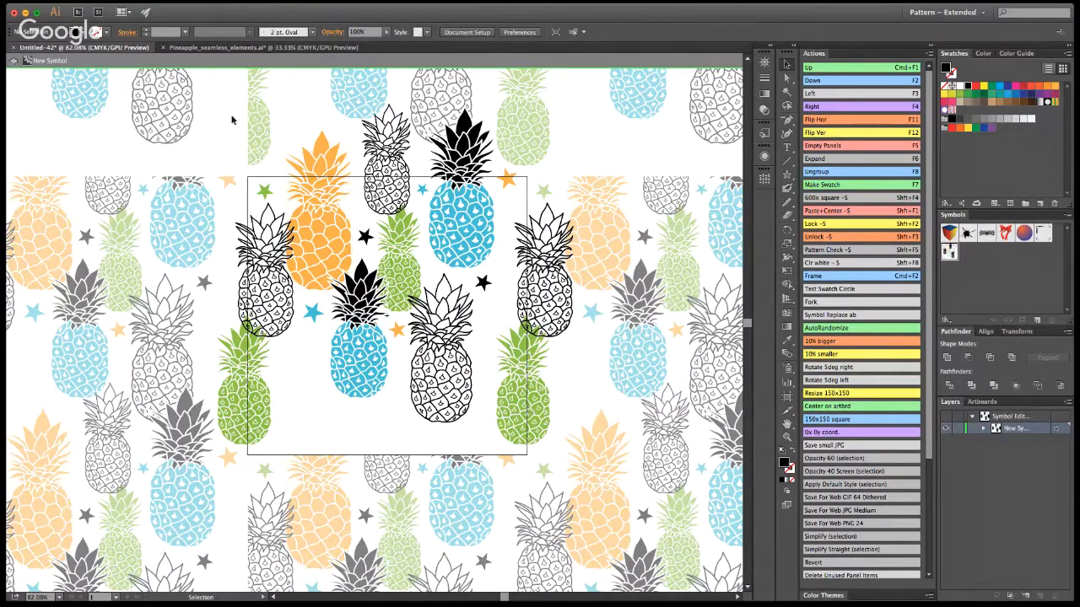
Copy the three pineapples and orange star crossing the tile's top edge down to the bottom edge, and exit symbol editing.
left_click_drag(520, 181, 326, 171)
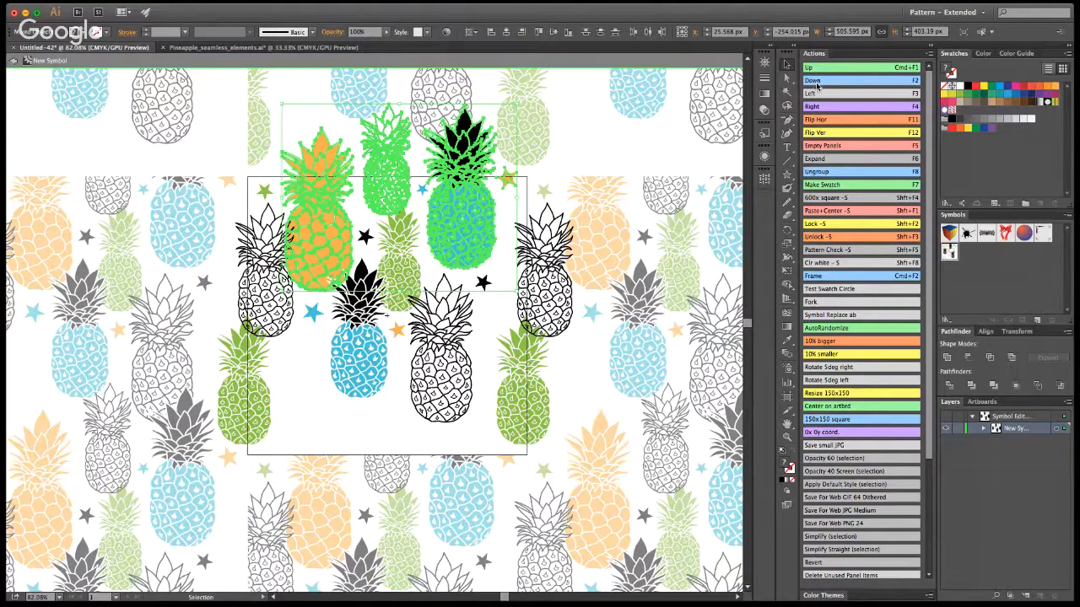
key("F2")
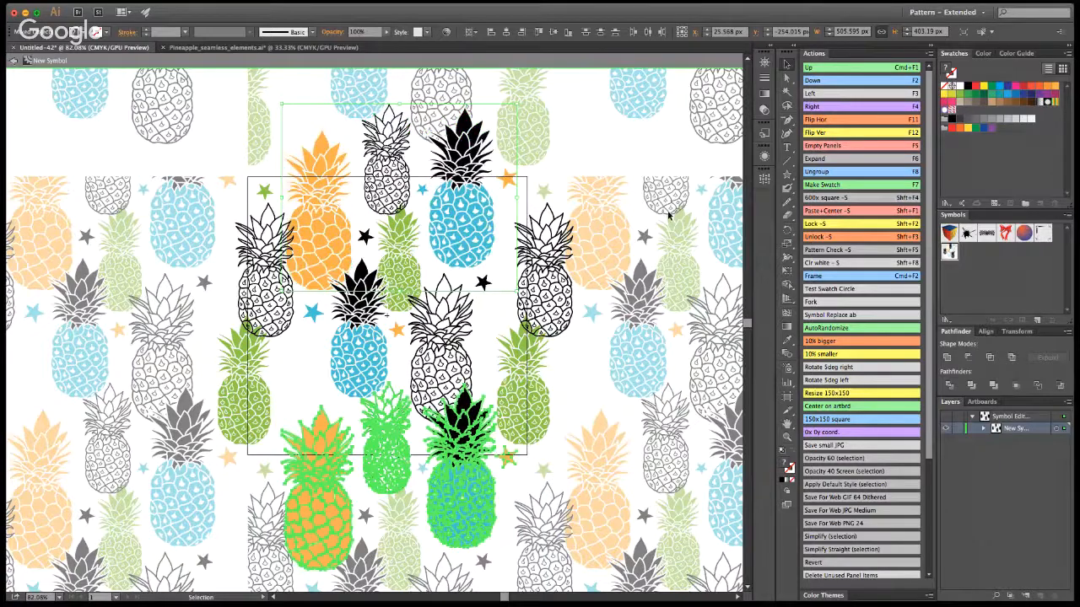
left_click(687, 257)
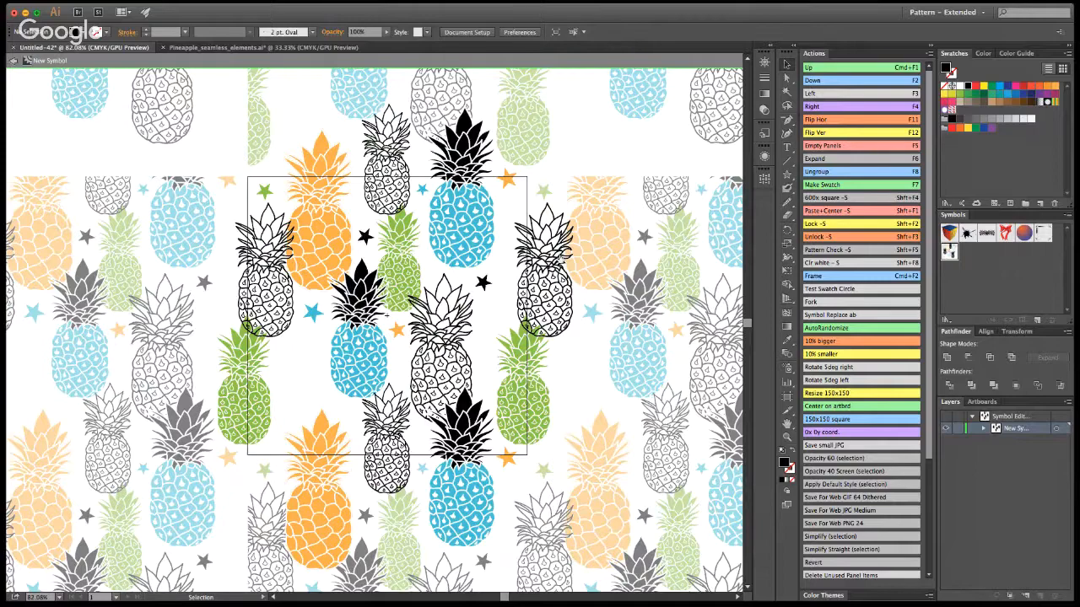
double_click(617, 298)
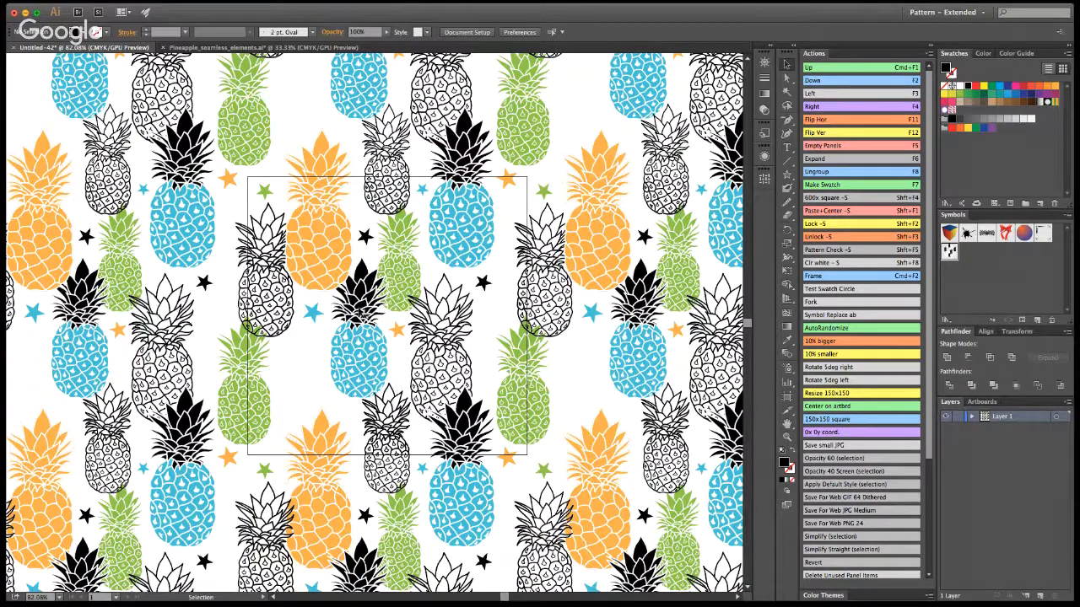
Reopen the tile symbol and duplicate the orange pineapple into the gap below the star, shrinking the copy to about 89 by 202 px.
left_click(365, 323)
double_click(365, 318)
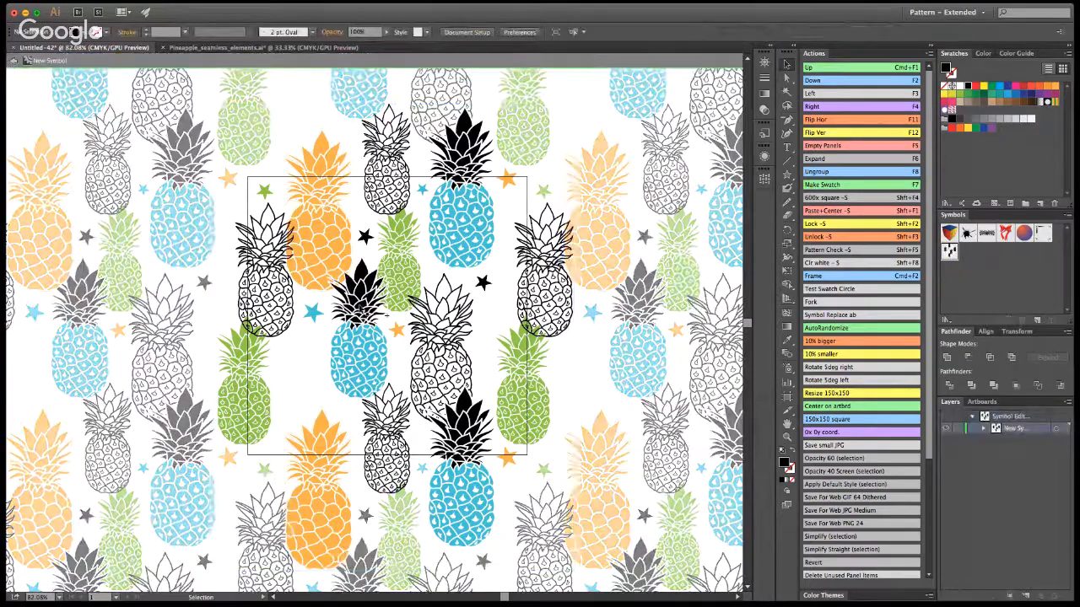
left_click(407, 278)
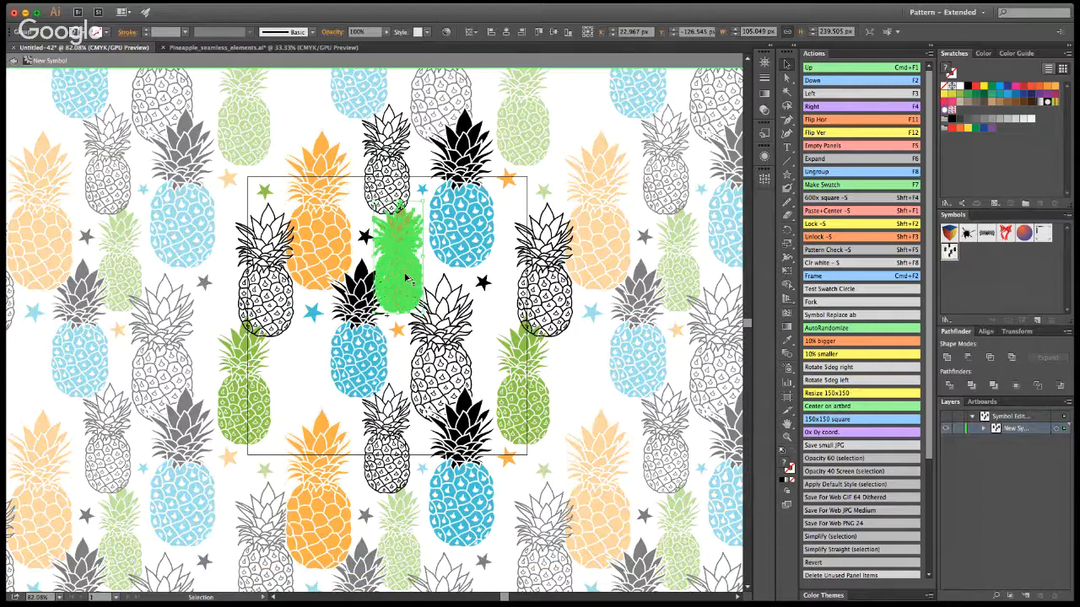
left_click(319, 256)
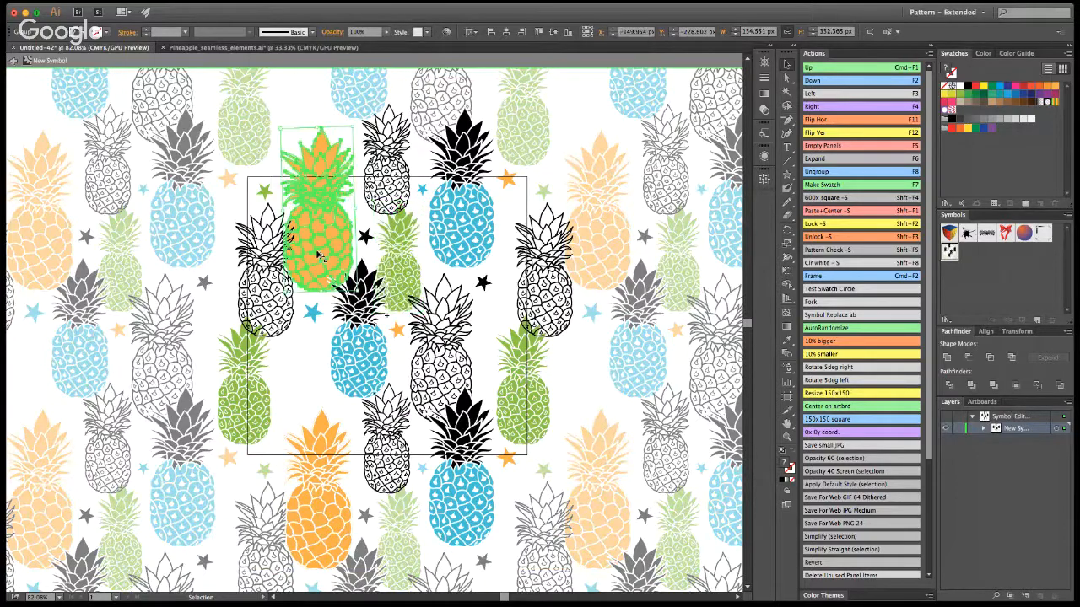
left_click_drag(319, 256, 341, 405)
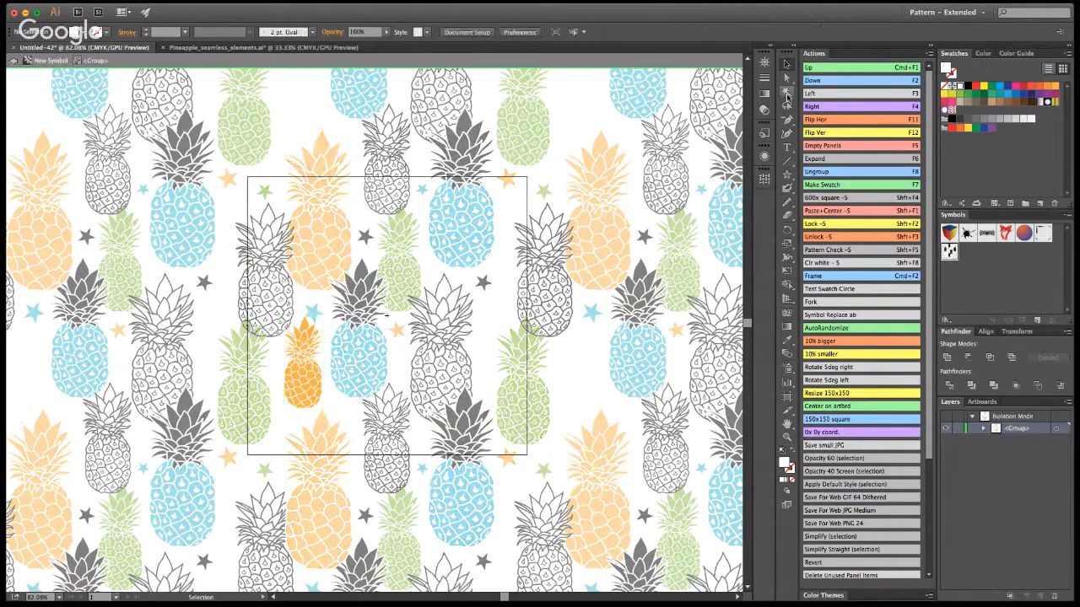
Recolour the small orange pineapple blue by sampling the neighbouring blue pineapple, and leave its group.
key("i")
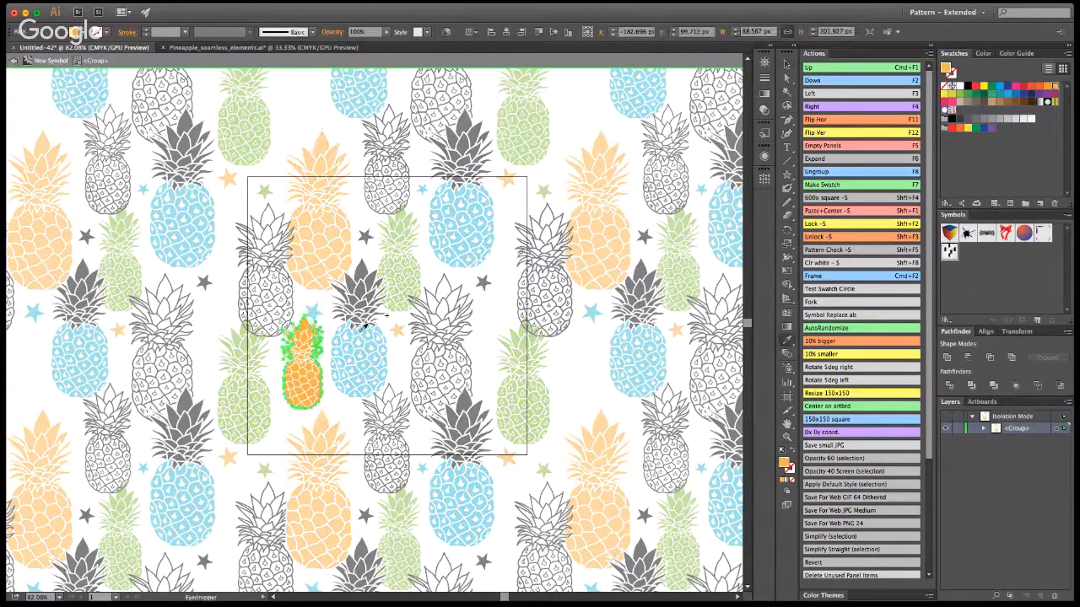
left_click(364, 325)
left_click(786, 65)
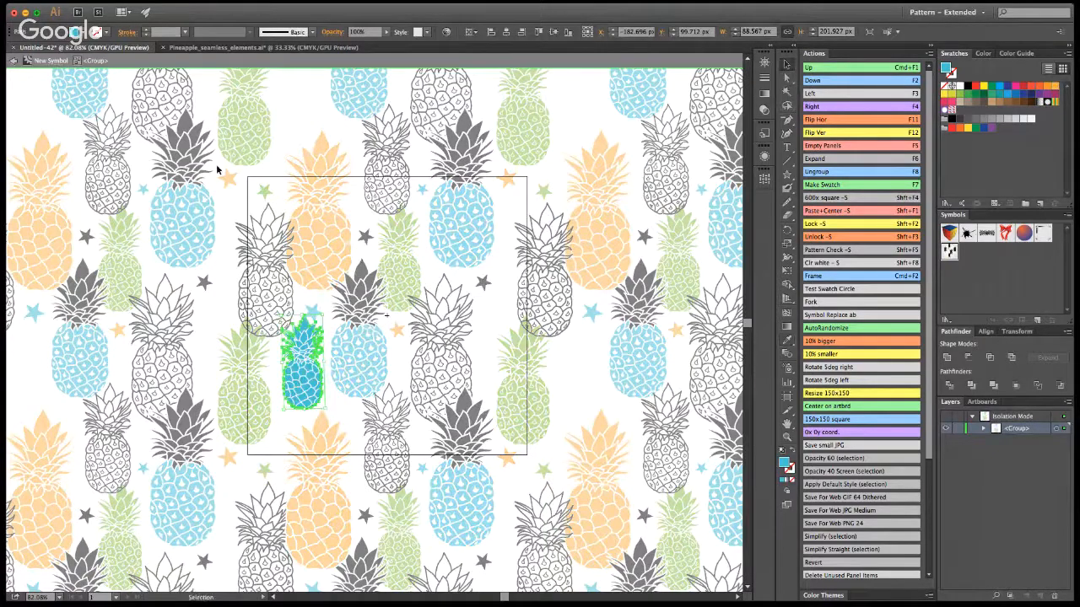
left_click(13, 63)
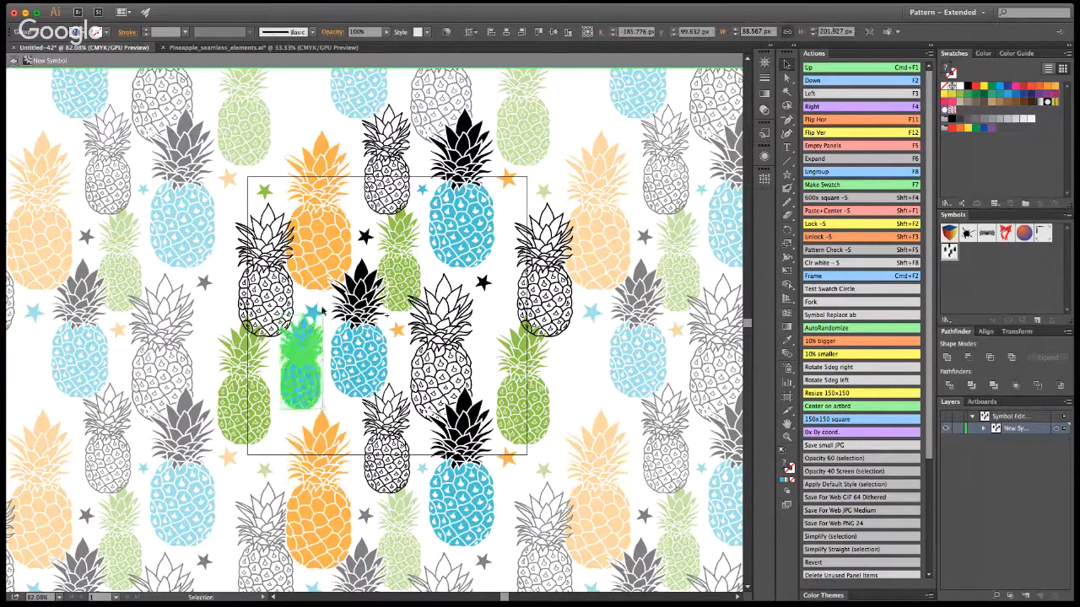
Recolour the blue star above the small blue pineapple green by sampling the green pineapple.
left_click(319, 311)
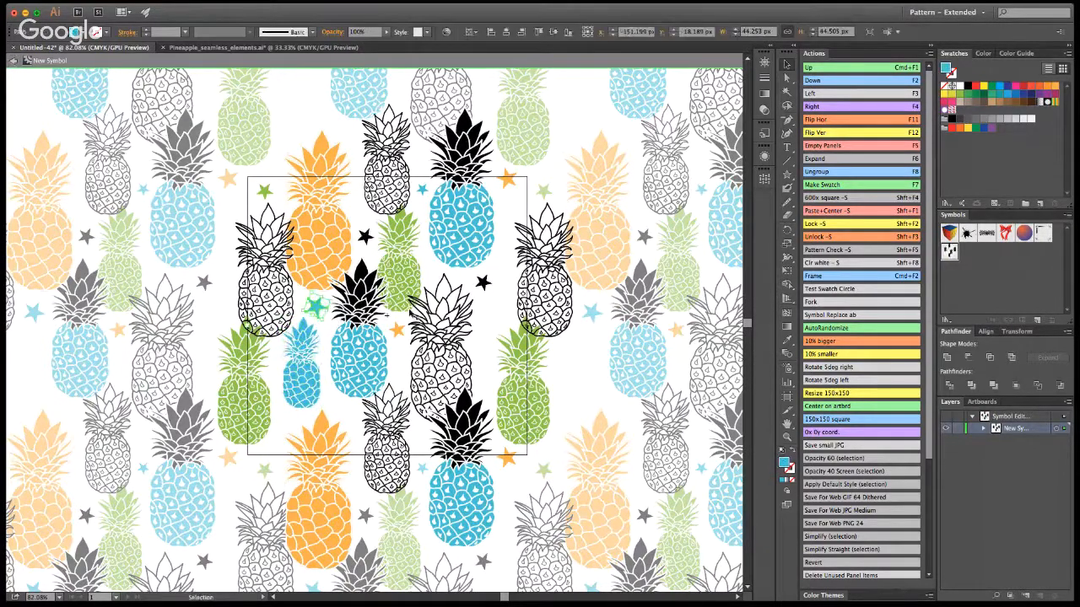
key("i")
left_click(403, 221)
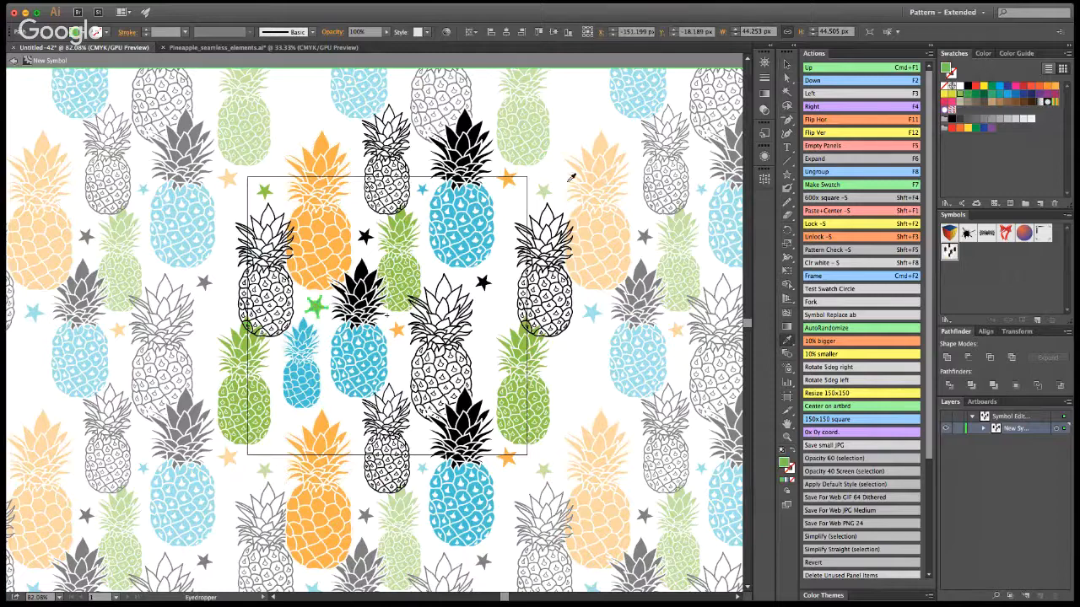
left_click(786, 64)
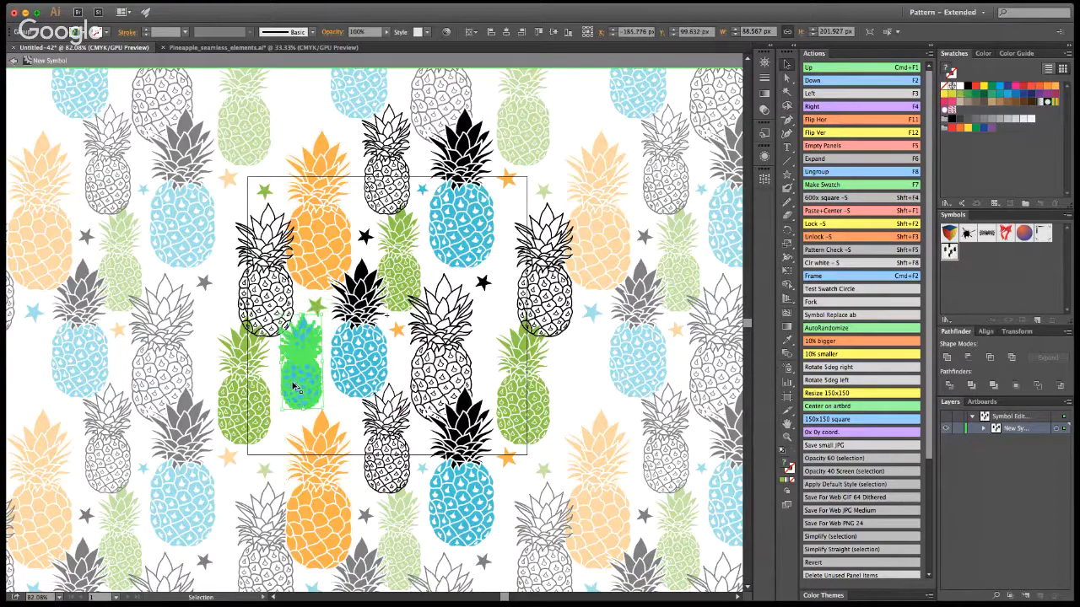
Duplicate the small blue pineapple beneath the black star near the tile's right edge, shrink it to about 80 by 183 px and open its group.
left_click_drag(294, 381, 511, 340)
left_click(582, 253)
left_click(589, 328)
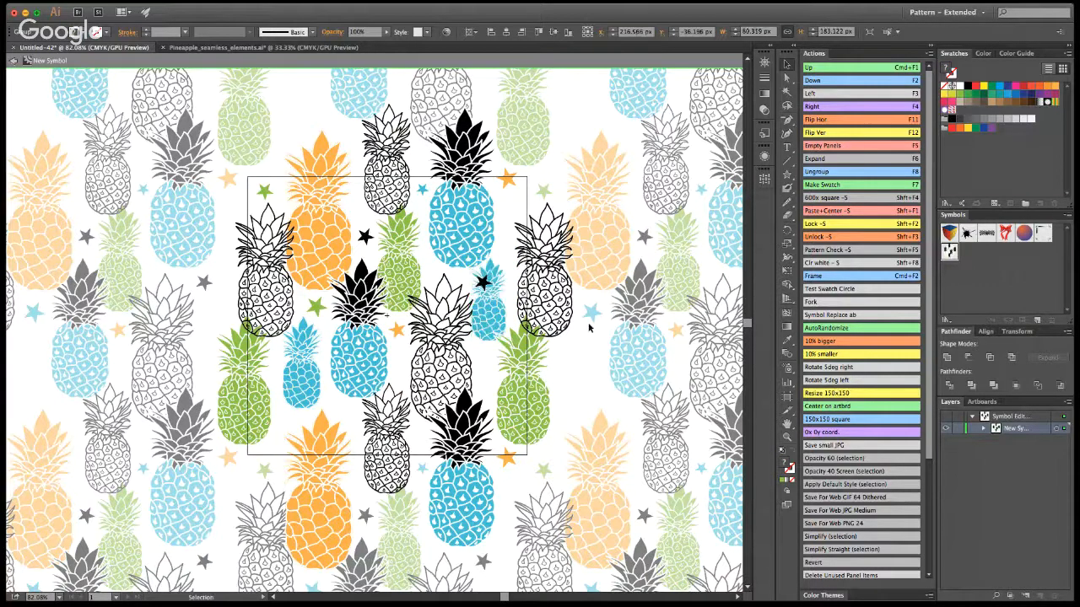
double_click(481, 324)
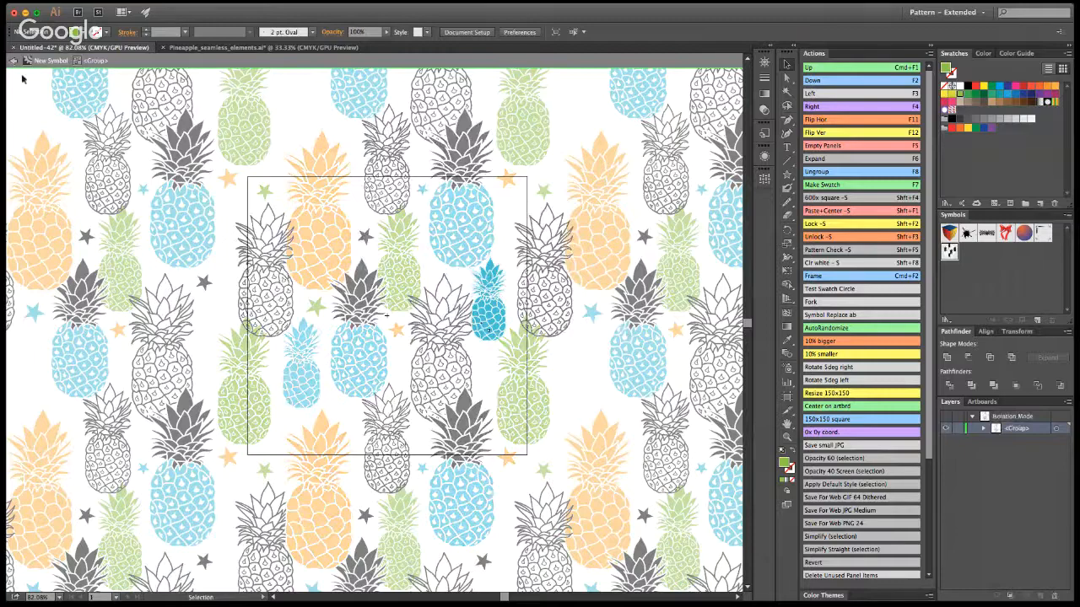
Recolour the small blue pineapple beneath the black star near the tile's right edge light grey using a swatch, and leave its group.
key("Escape")
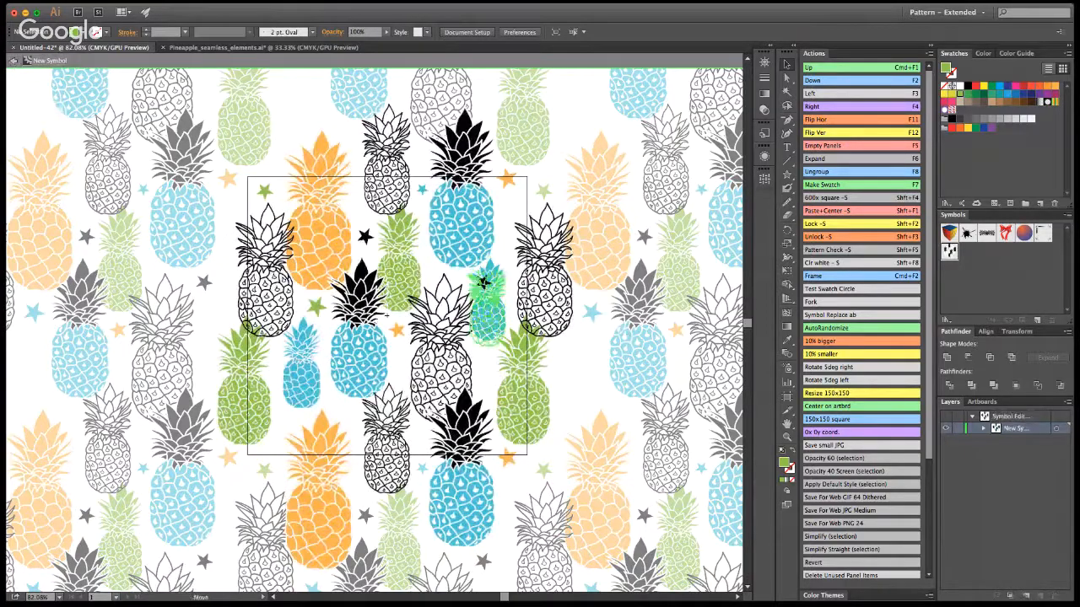
left_click(483, 283)
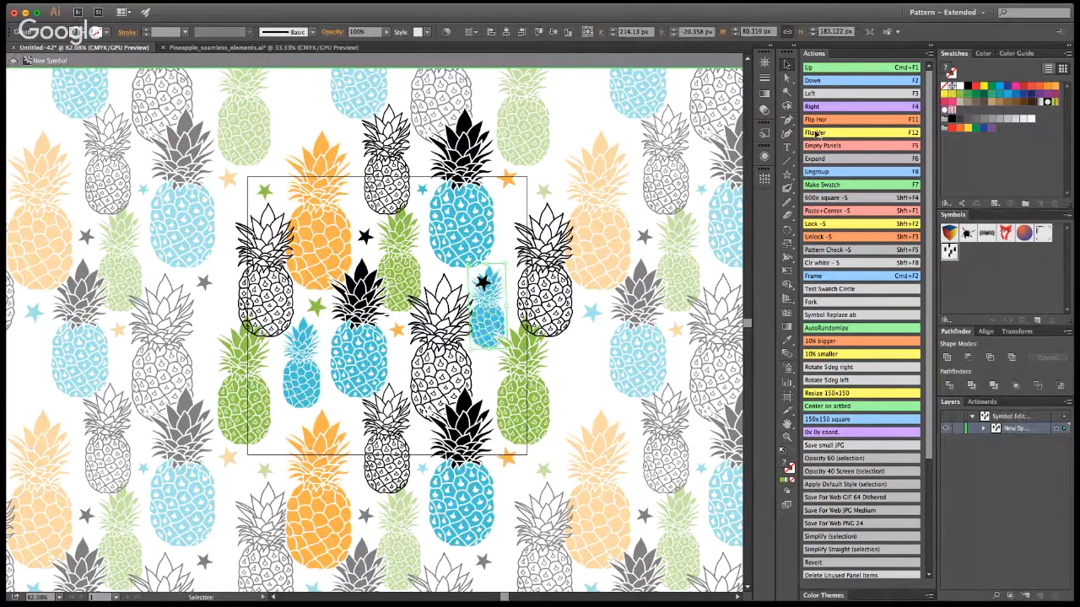
double_click(483, 308)
key("y")
left_click(480, 310)
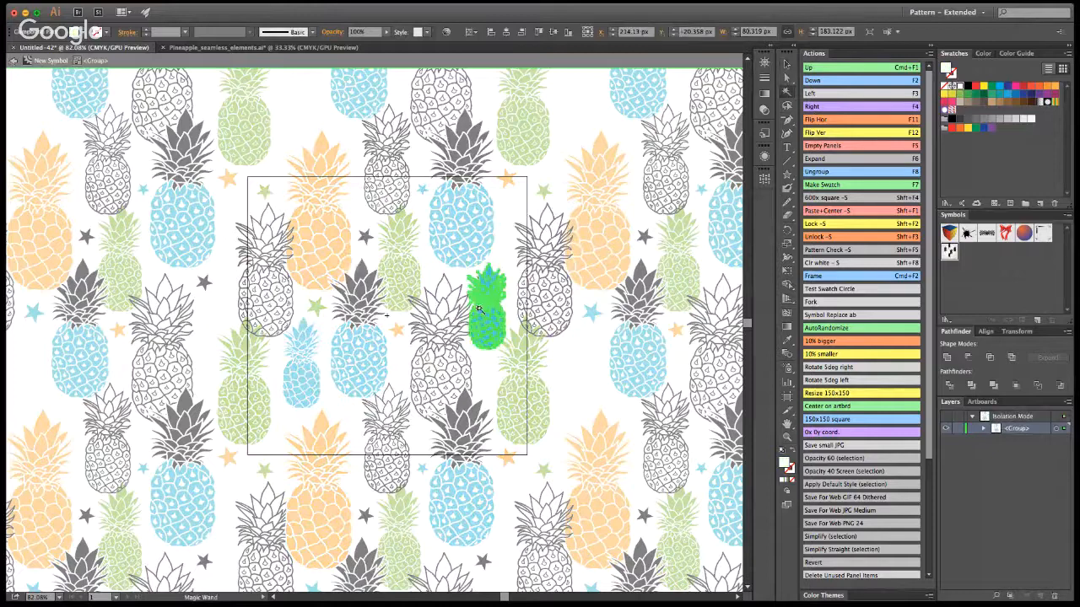
left_click(477, 317)
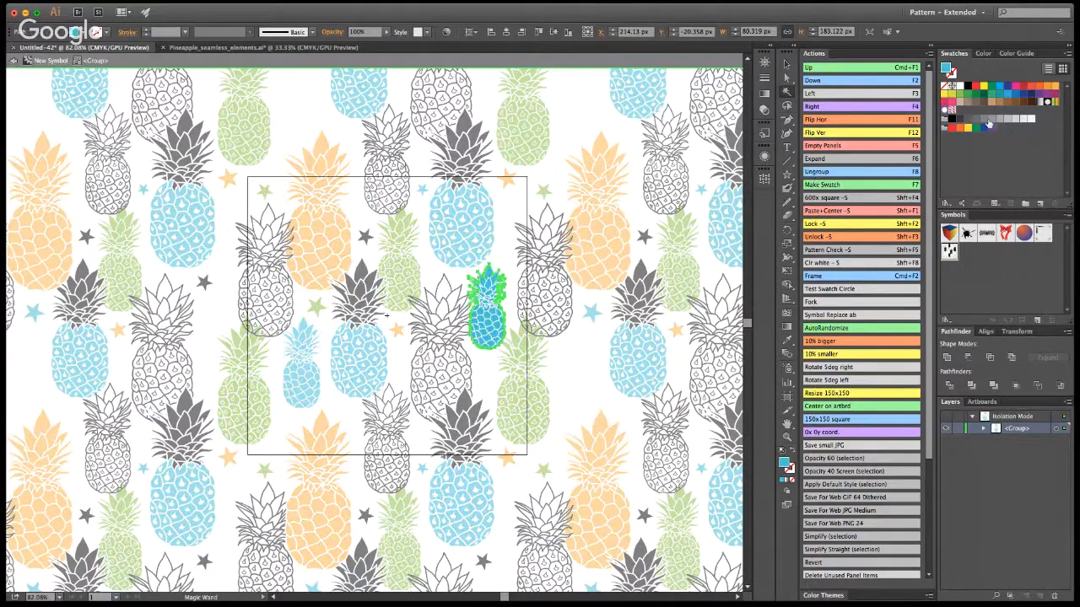
left_click(986, 119)
left_click(782, 64)
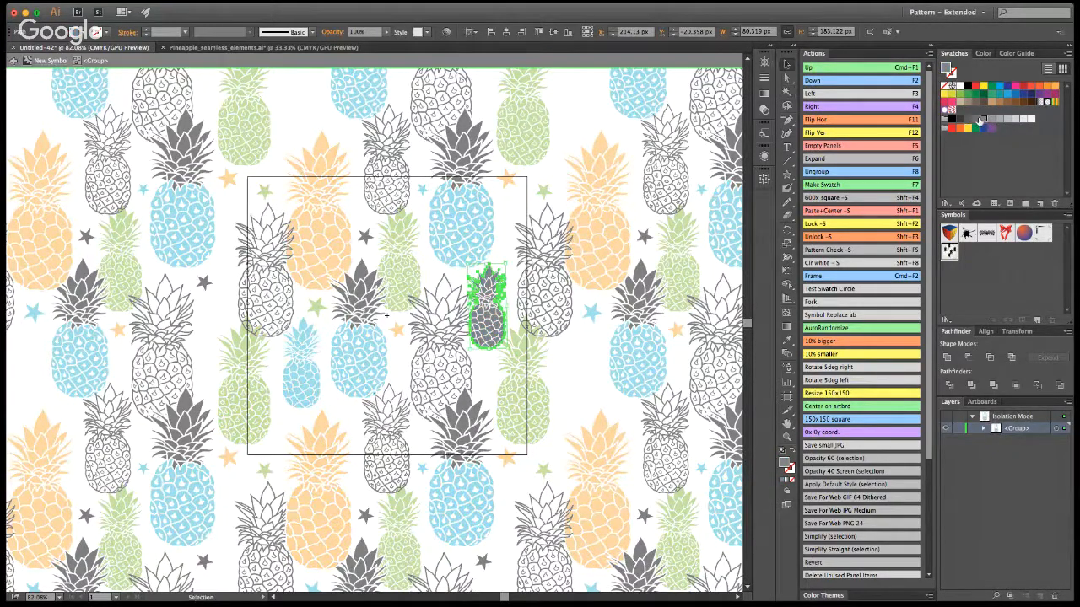
left_click(13, 61)
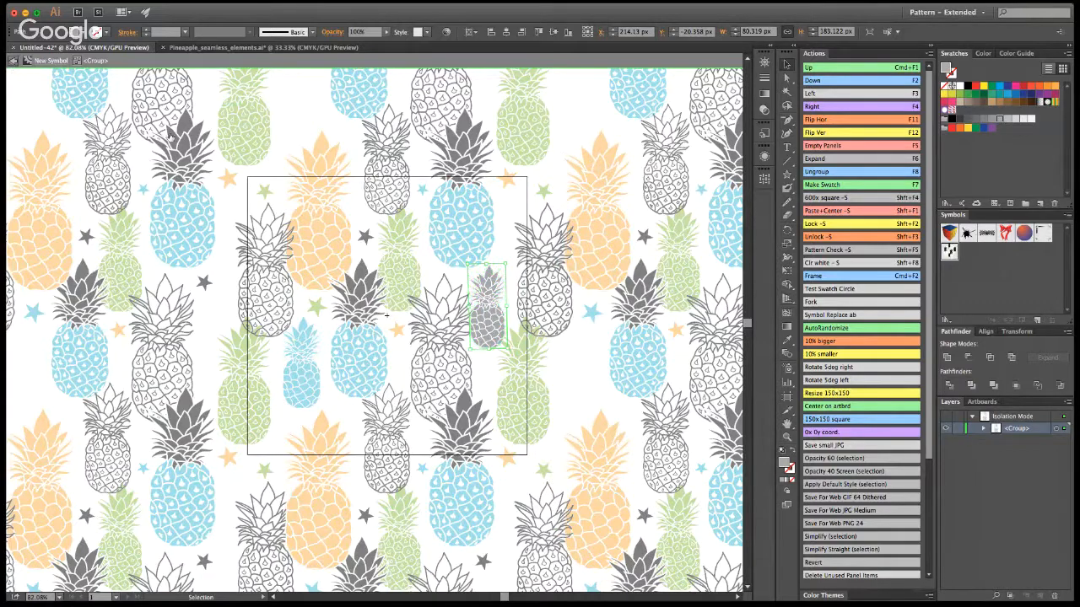
Recolour the remaining small blue pineapple light grey by sampling the small grey pineapple, and leave its group.
left_click(308, 385)
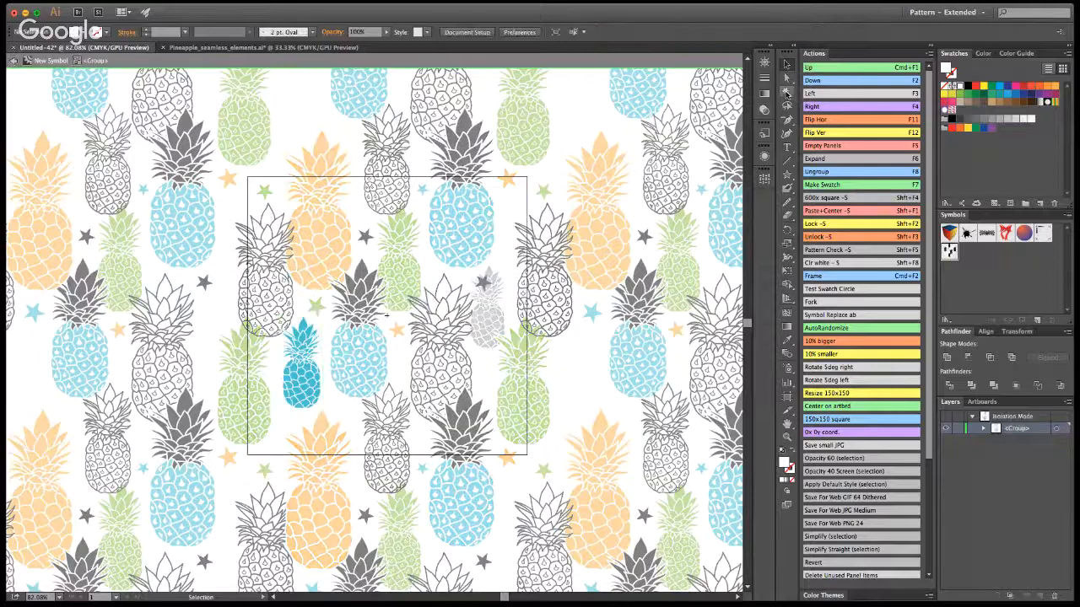
left_click(786, 90)
left_click(301, 339)
left_click(786, 340)
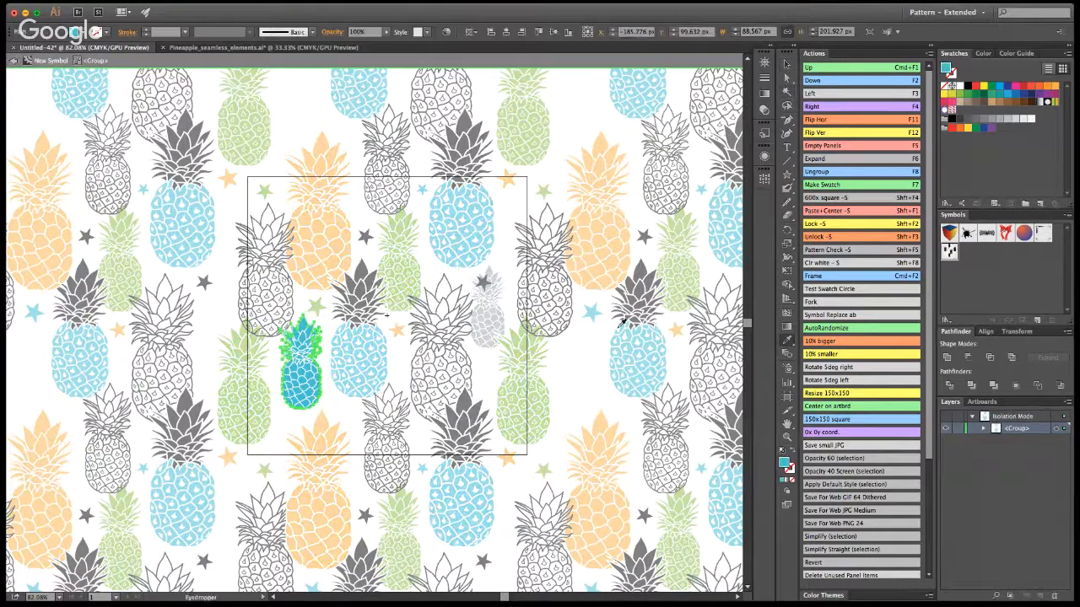
left_click(497, 309)
key("v")
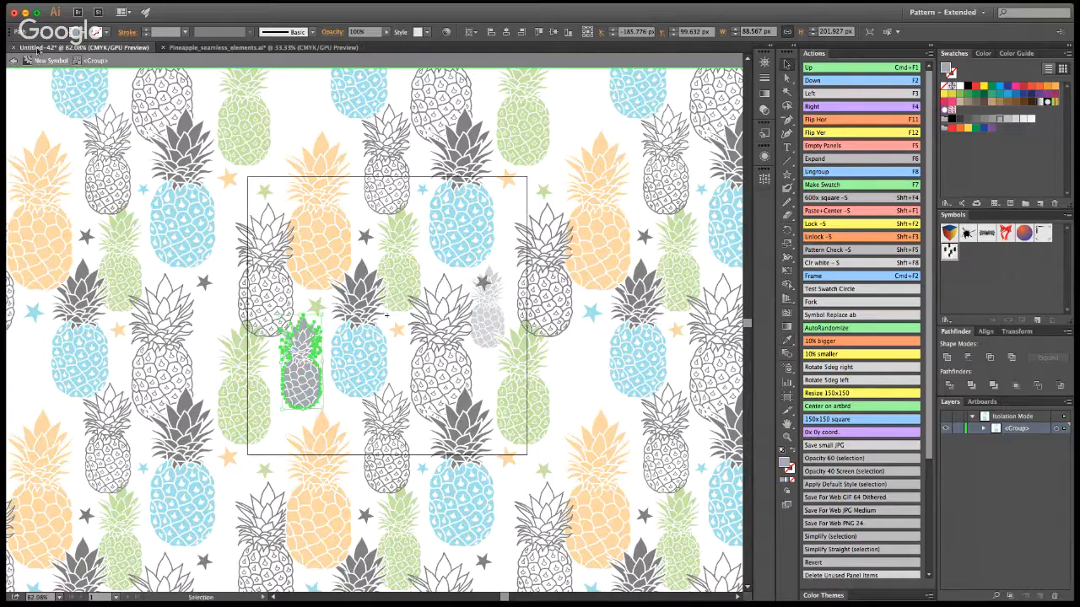
left_click(13, 61)
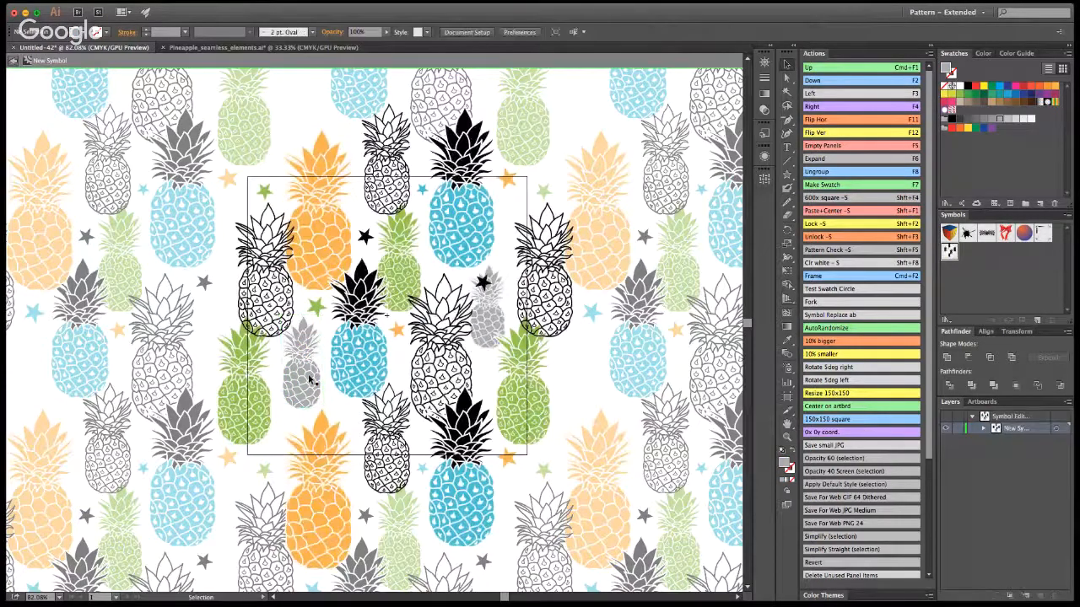
Enlarge the grey pineapple beneath the green star, nudge it to fill its gap, and close the tile symbol.
left_click(306, 376)
left_click_drag(328, 412, 334, 427)
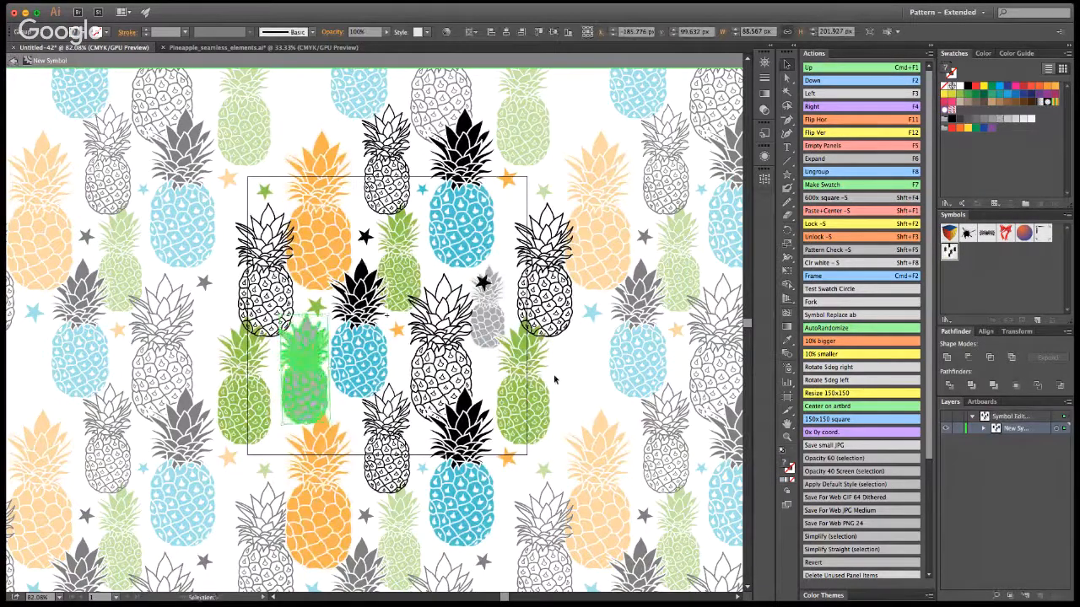
left_click_drag(305, 387, 302, 391)
left_click(588, 391)
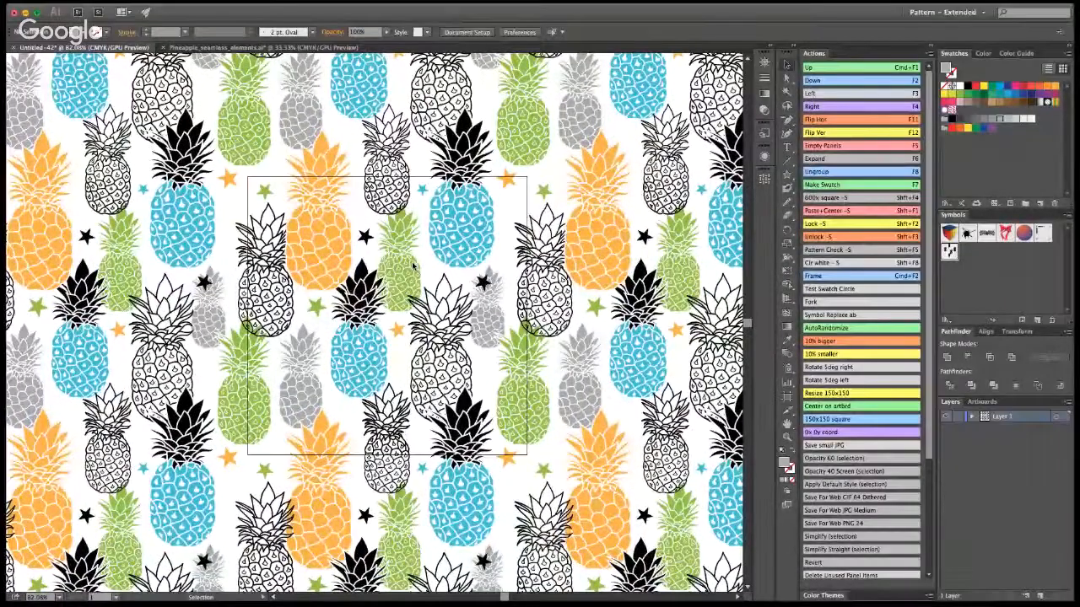
In the reopened tile symbol, scatter four copies of the small blue star into the gaps, shifting the black star off the grey pineapple.
double_click(377, 334)
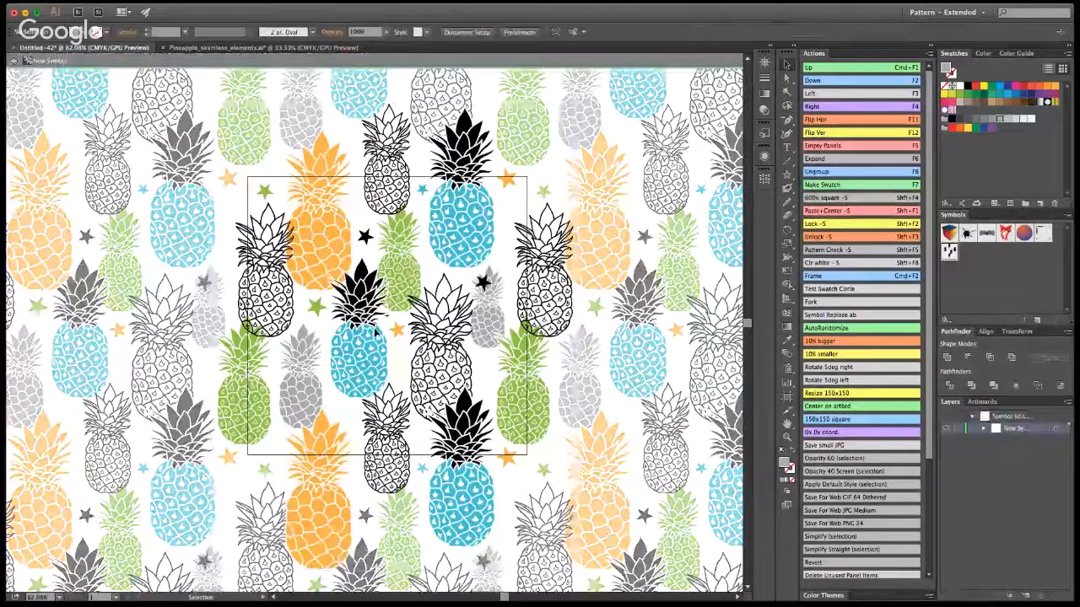
left_click(420, 192)
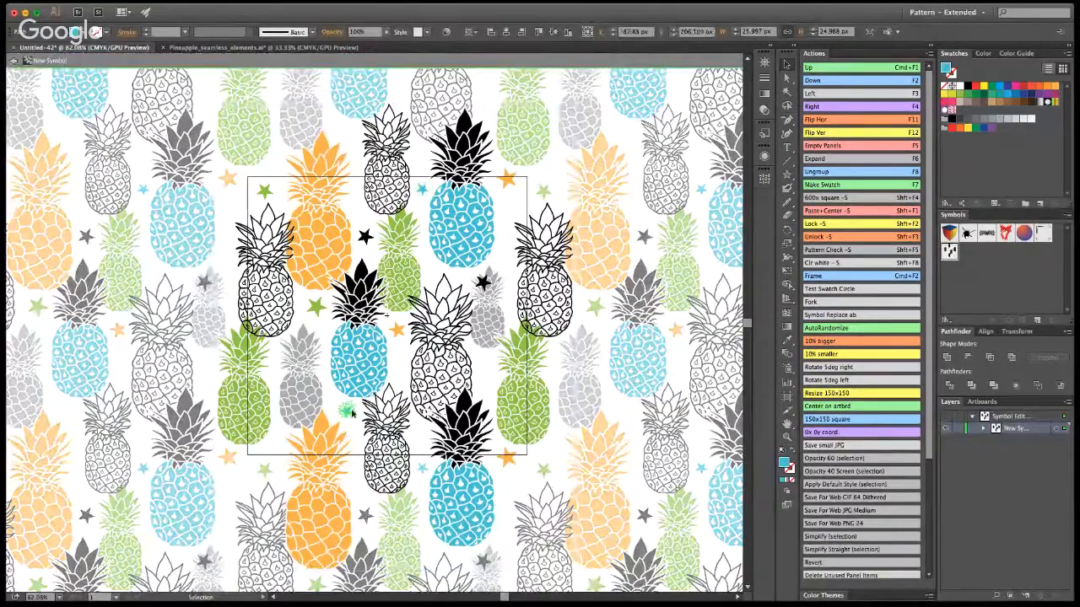
left_click(346, 412)
left_click(503, 254)
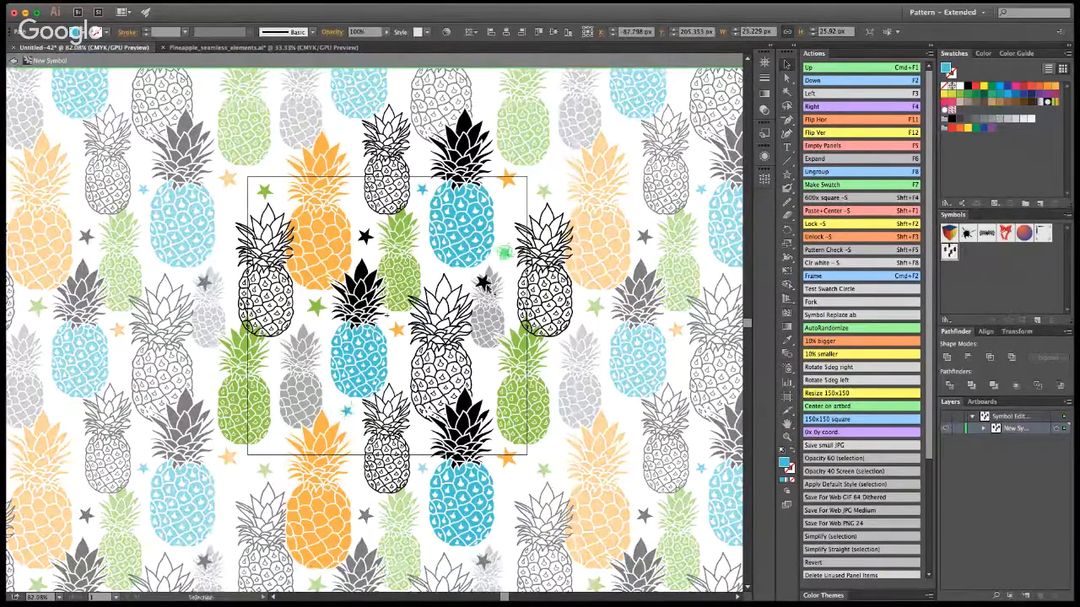
left_click_drag(482, 281, 506, 266)
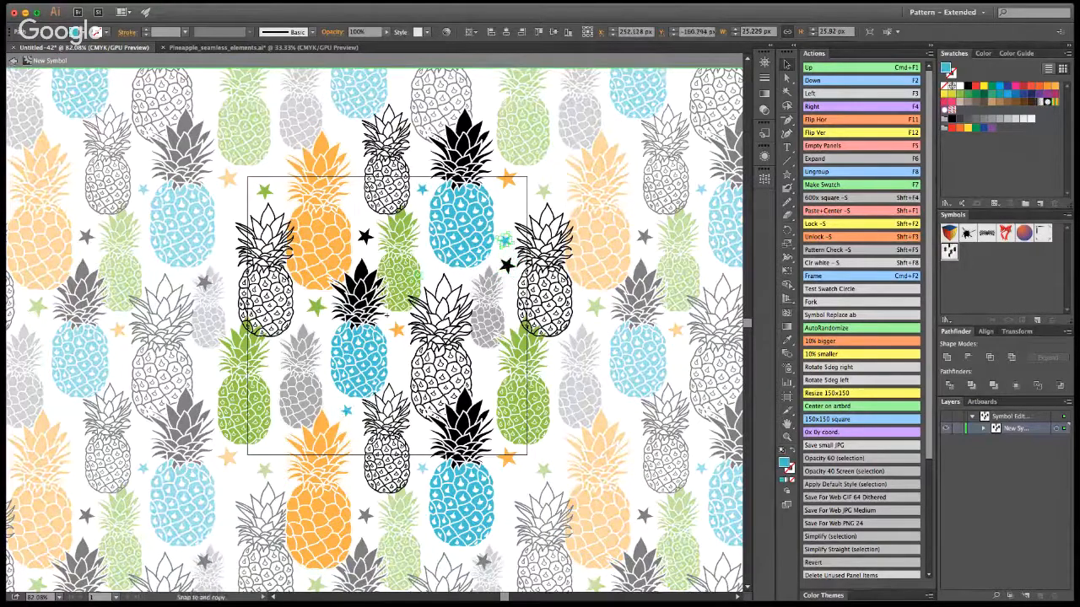
left_click(431, 270)
left_click_drag(431, 270, 305, 327)
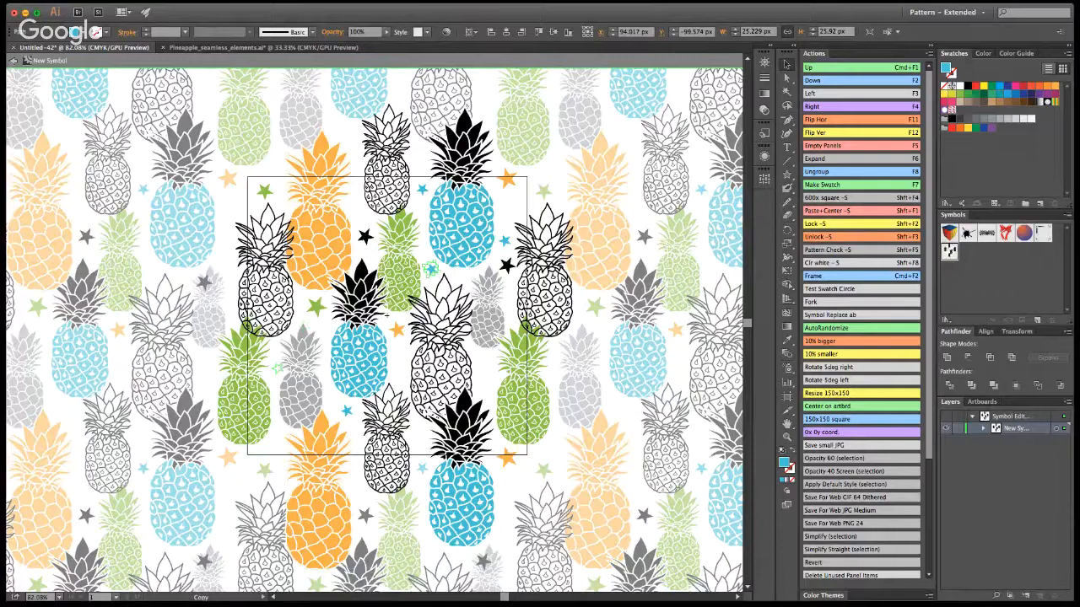
Duplicate a blue star near the tile's lower-left corner, enlarge it to about 35 by 34 px and recolour it black by sampling black leaves.
left_click_drag(280, 371, 273, 441)
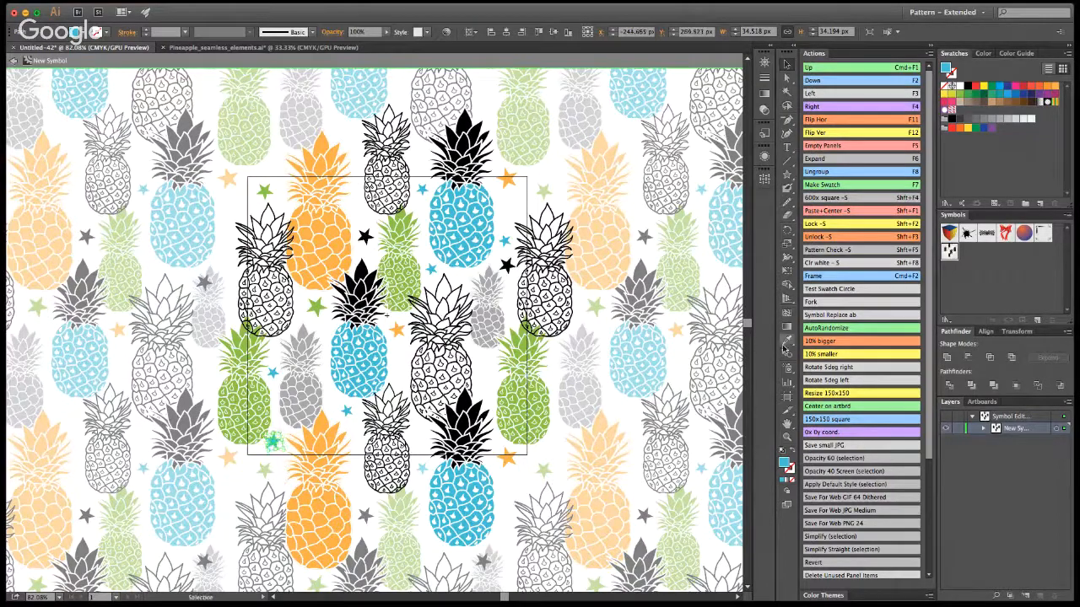
left_click(786, 341)
left_click(364, 274)
left_click(787, 64)
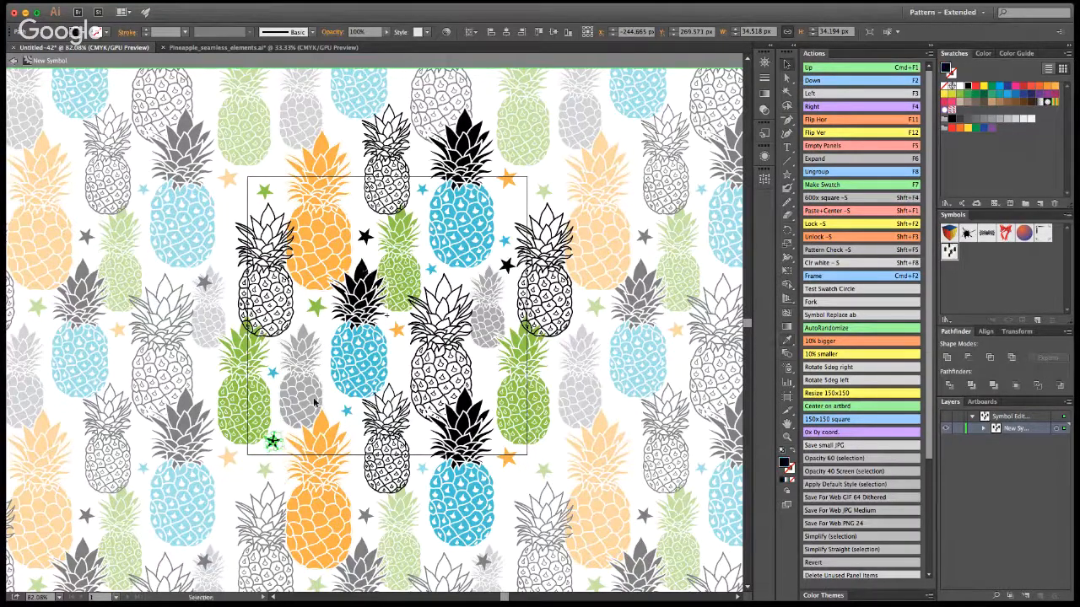
Place black star copies beside the central blue pineapple, above the right outlined pineapple, over the orange pineapple and beside the right green pineapple, enlarging the last three.
left_click_drag(400, 371, 316, 321)
left_click(612, 367)
left_click(391, 364)
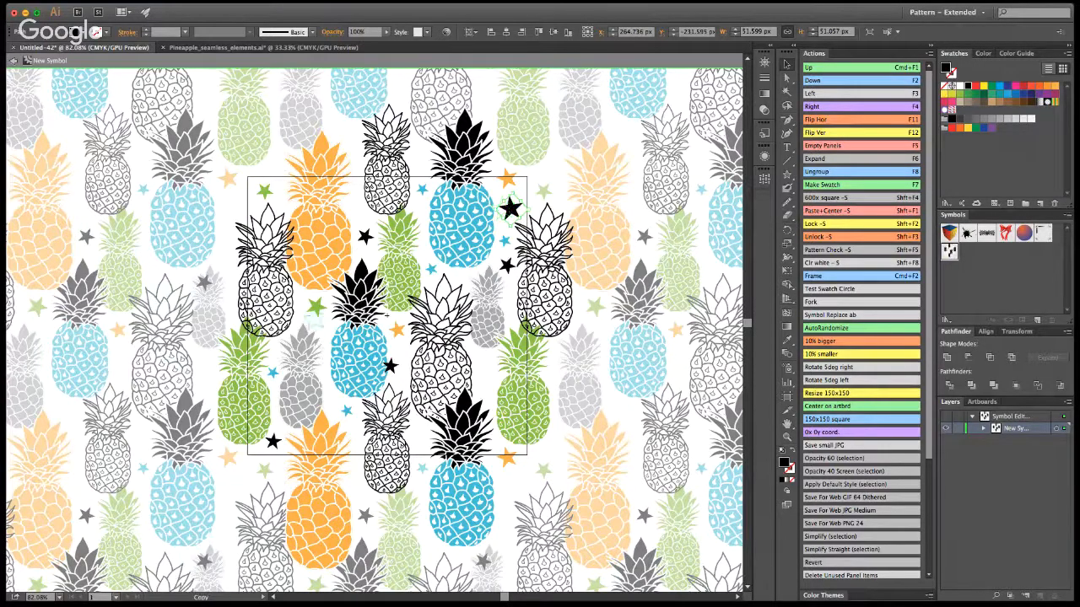
left_click_drag(349, 208, 342, 203)
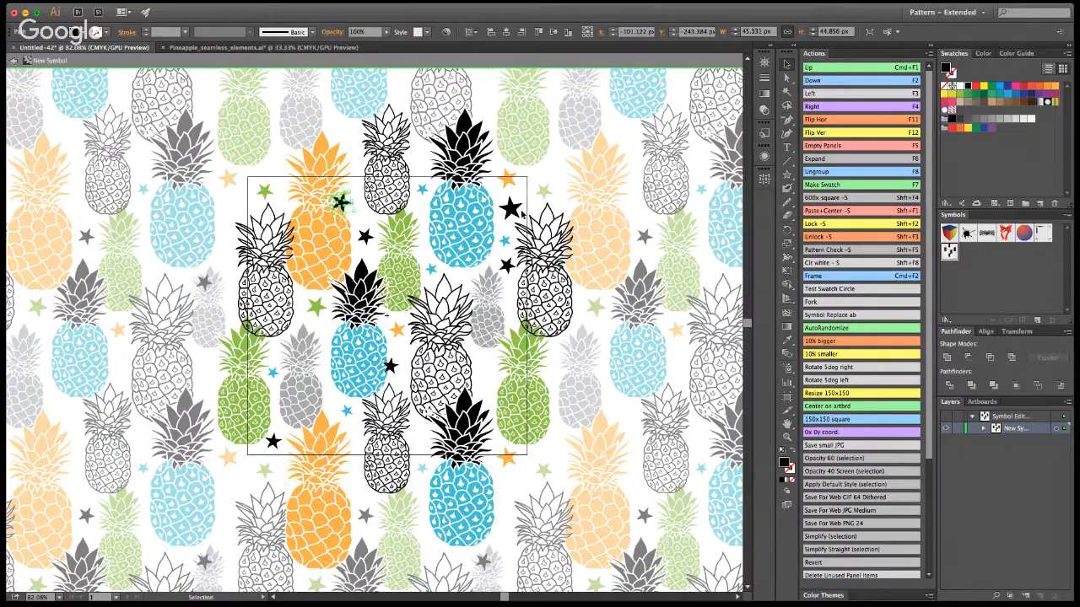
left_click(577, 237)
left_click_drag(341, 203, 487, 371)
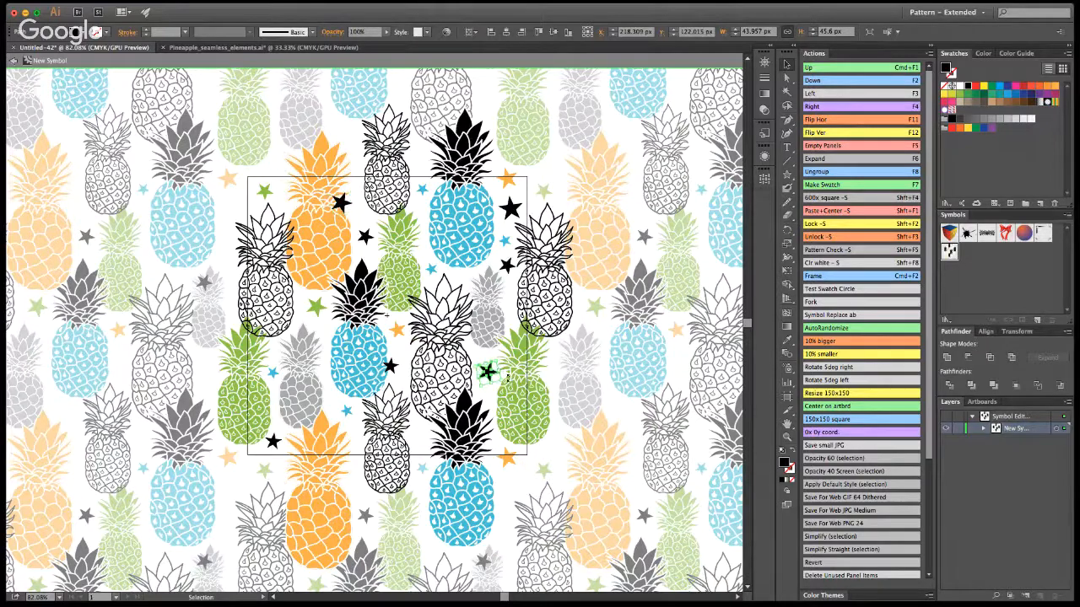
Duplicate the small blue star into the gap between the larger grey and central blue pineapples and recolour it orange by sampling an orange motif.
left_click(503, 242)
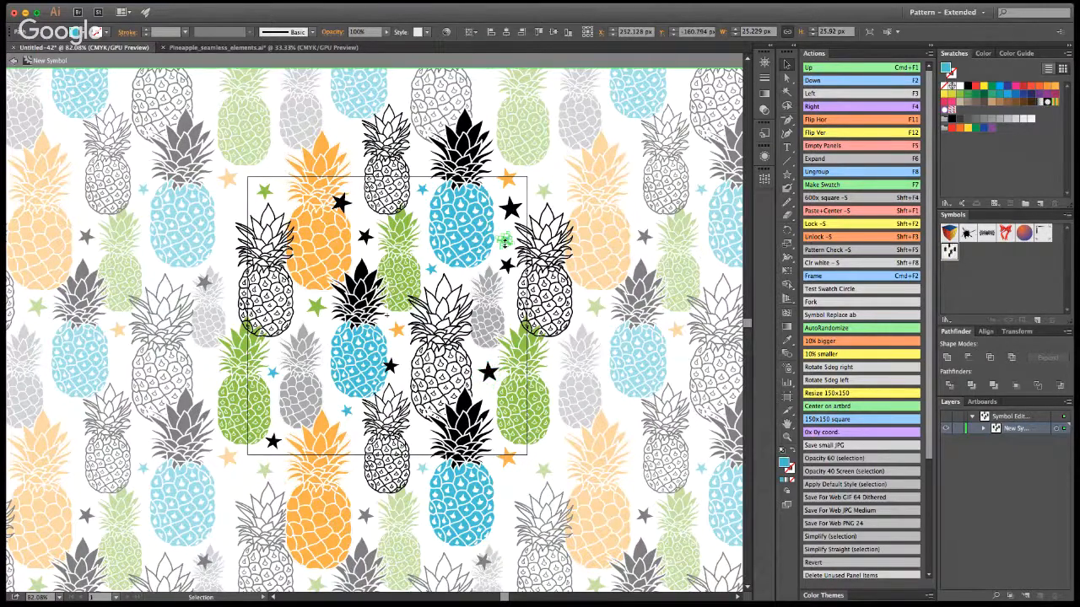
left_click_drag(504, 243, 333, 396)
key("i")
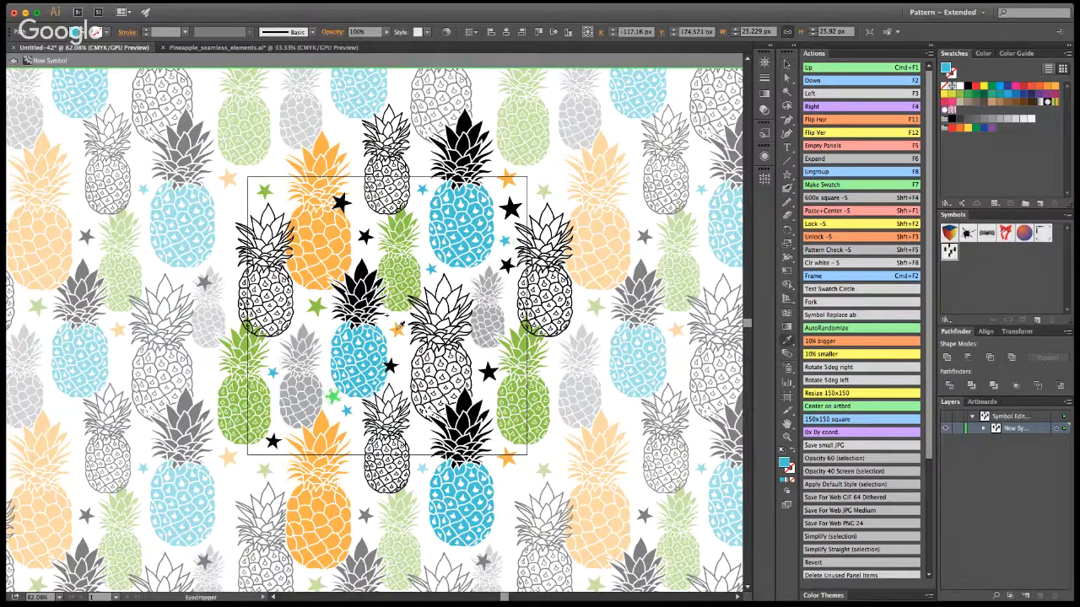
left_click(600, 209)
key("v")
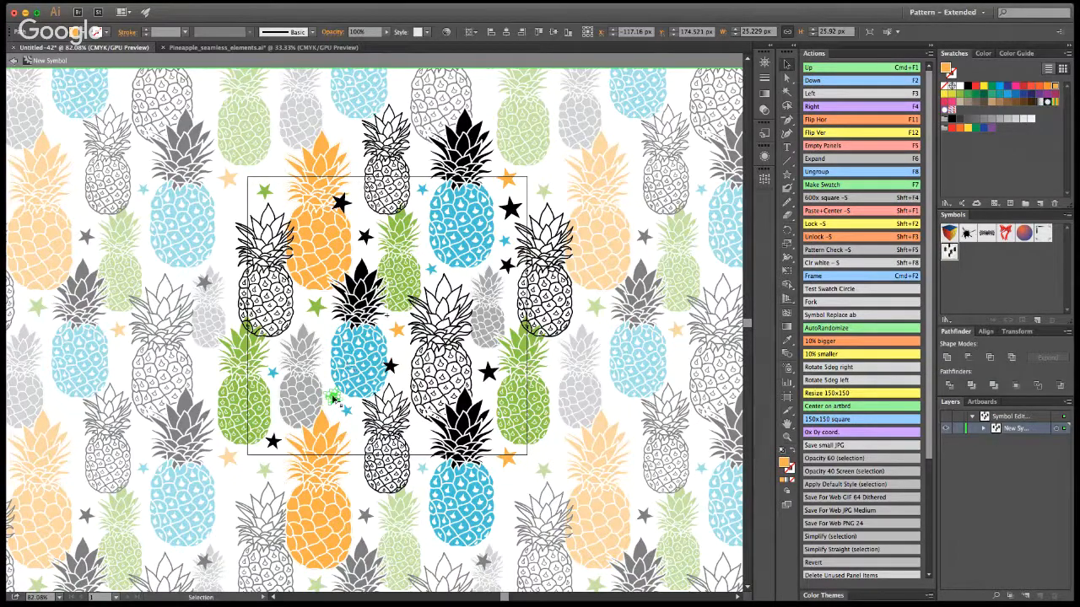
Copy the small orange star beneath the green star and below the right blue pineapple, shifting the green star aside to make room.
left_click_drag(333, 396, 331, 395)
left_click_drag(326, 327, 323, 323)
left_click_drag(316, 306, 363, 221)
left_click(324, 323)
key("super+z")
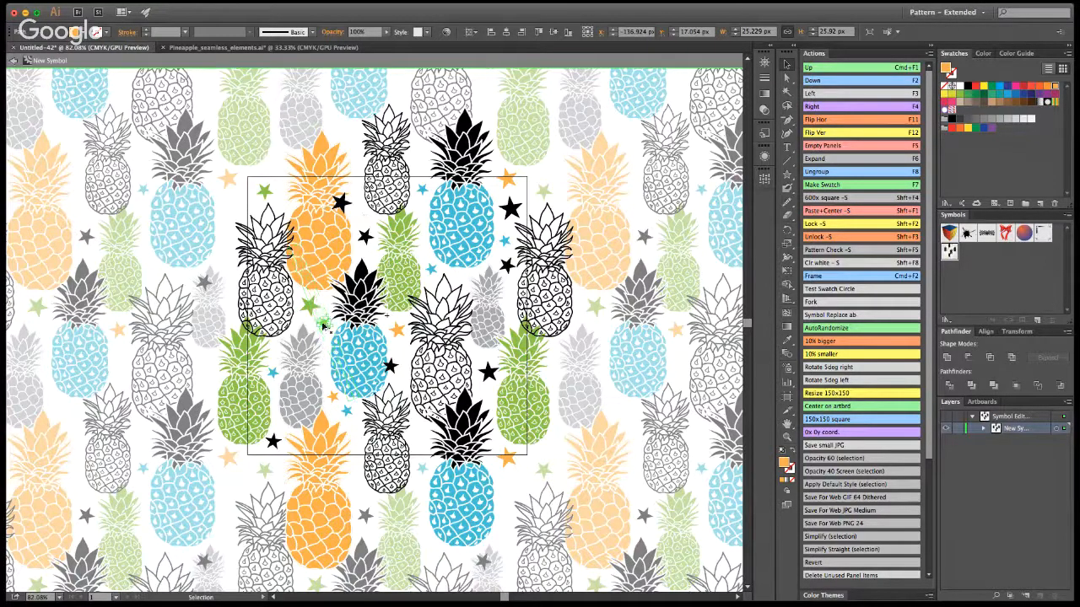
left_click_drag(324, 323, 465, 275)
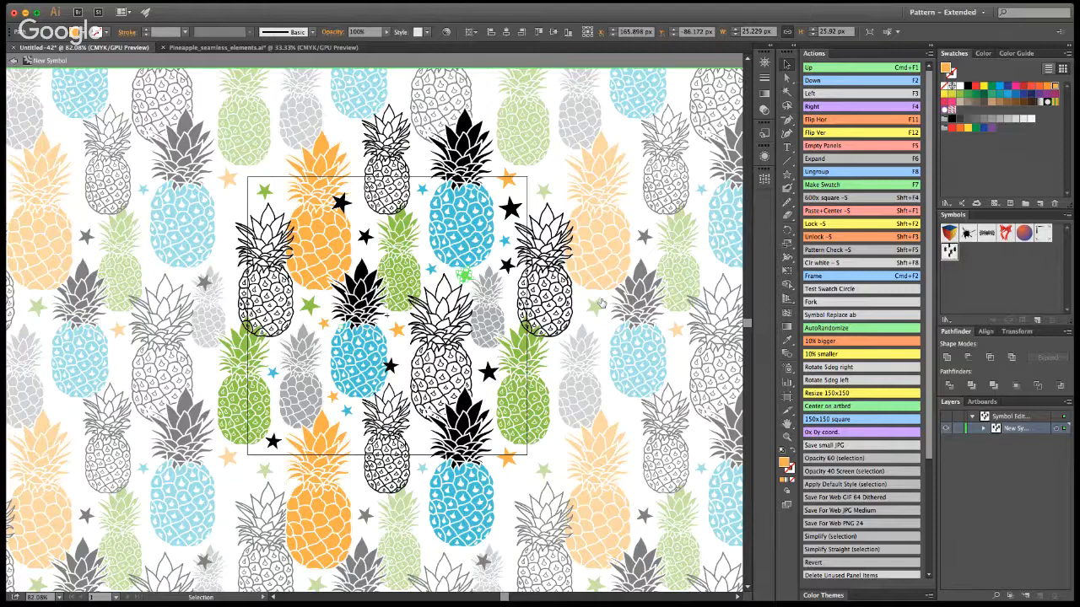
Leave the tile symbol and examine the repeated pattern for gaps and uneven spacing at several magnifications.
key("Escape")
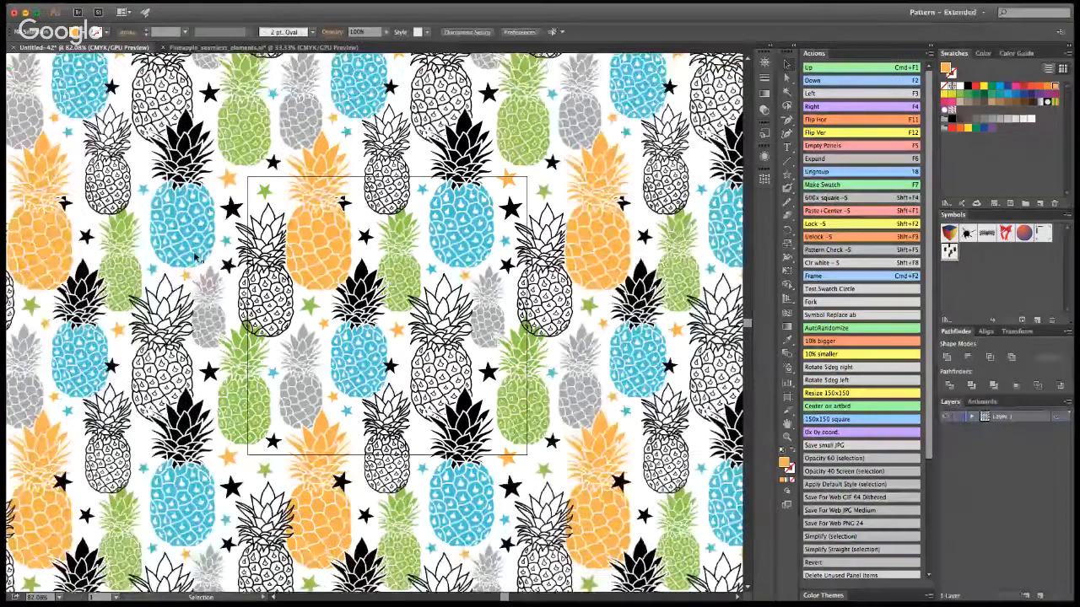
key("z")
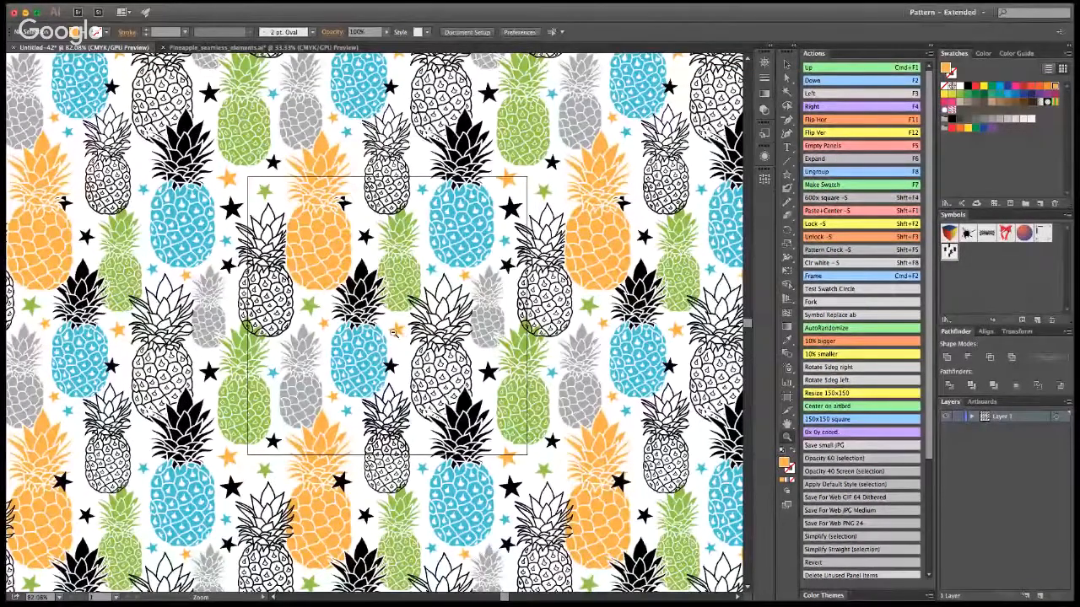
left_click(393, 331, "alt")
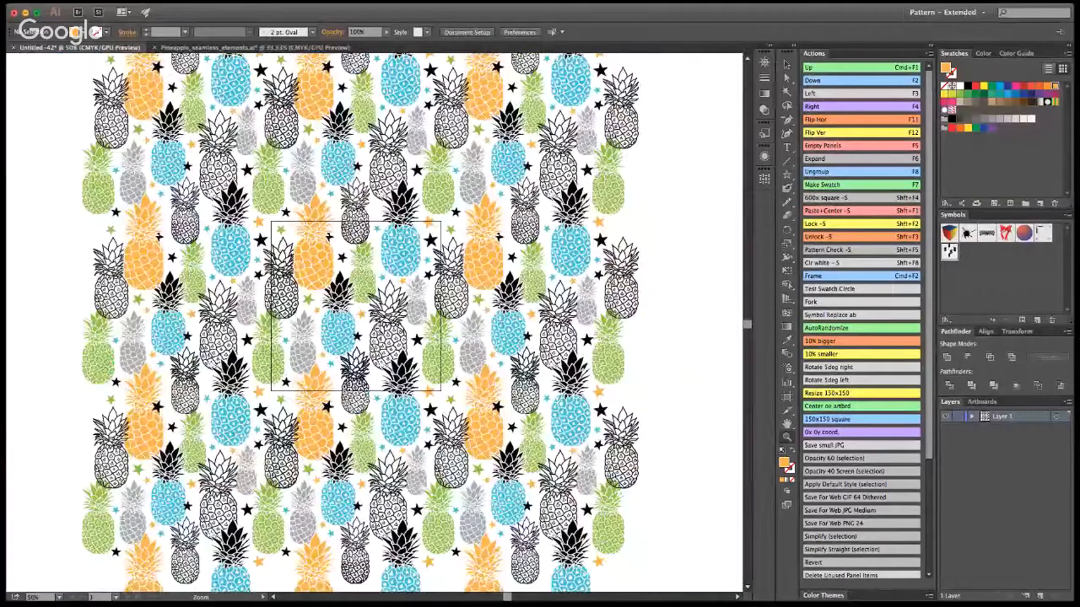
scroll(334, 314, "down", 1)
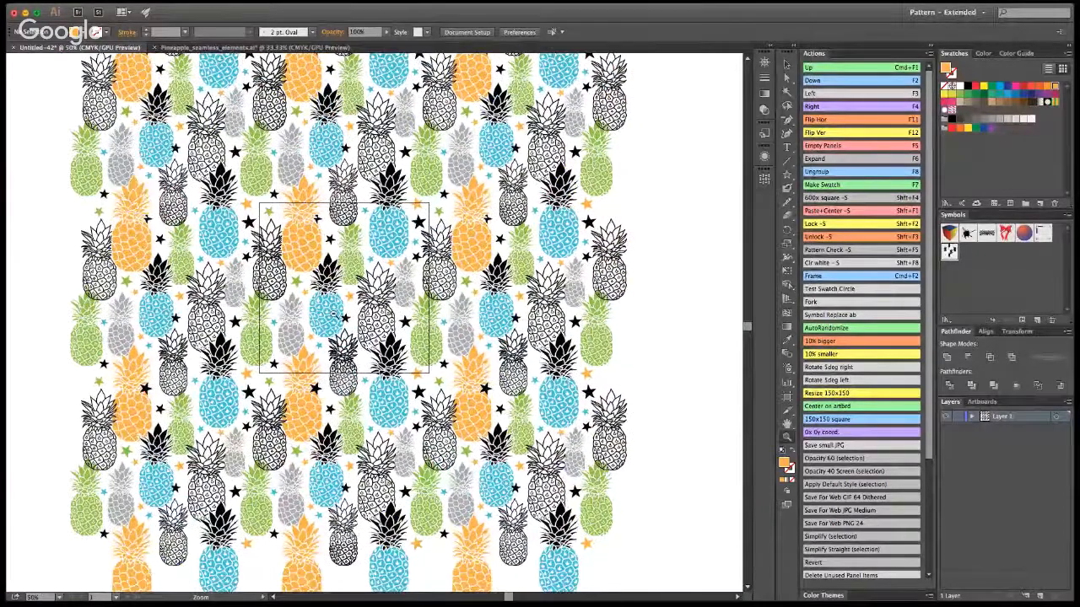
left_click(334, 314, "alt")
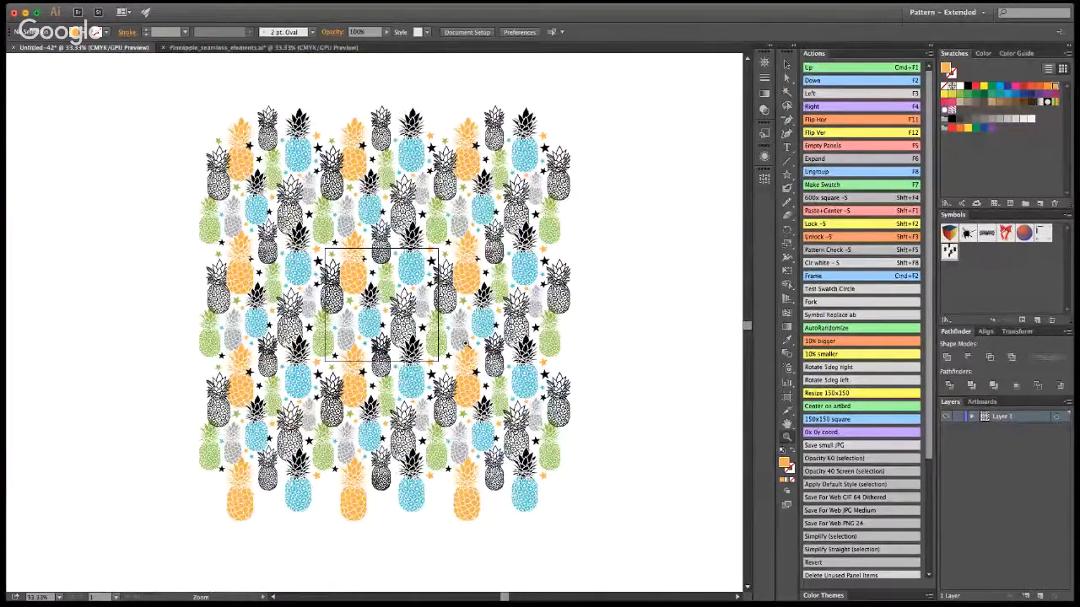
left_click(378, 307)
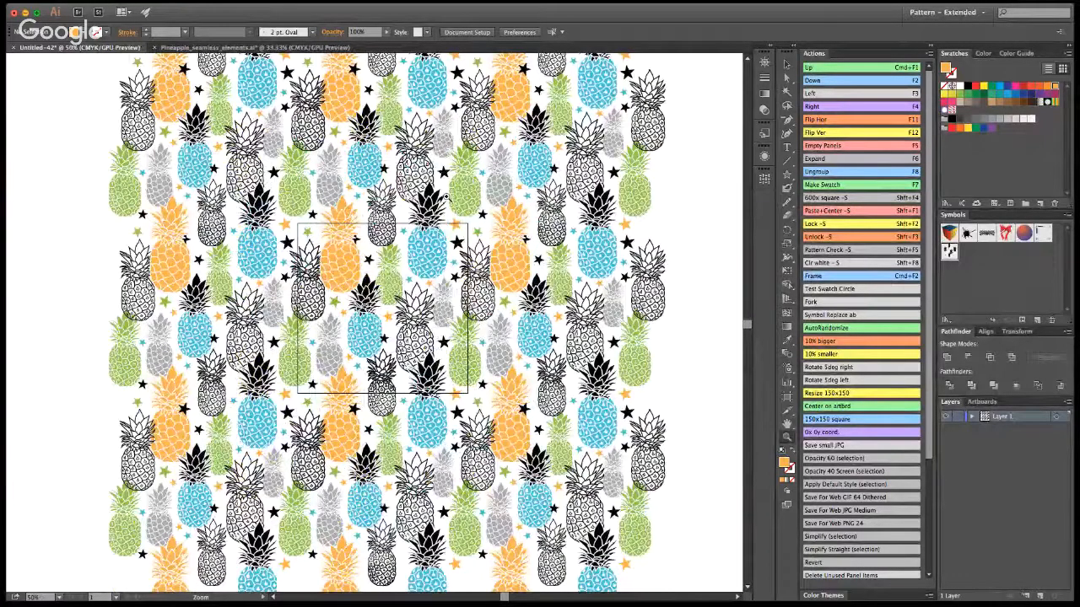
left_click(388, 318)
Copy the small blue star inside the tile symbol to beside the lower outlined pineapple, recolour it green by sampling a green star, and leave the symbol.
key("v")
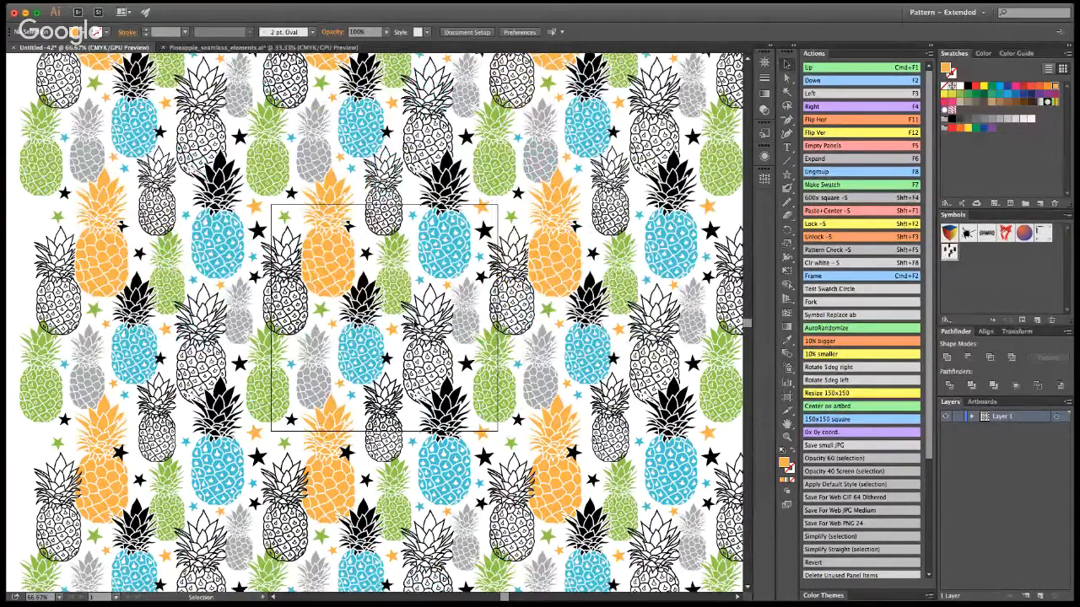
left_click(378, 335)
double_click(362, 217)
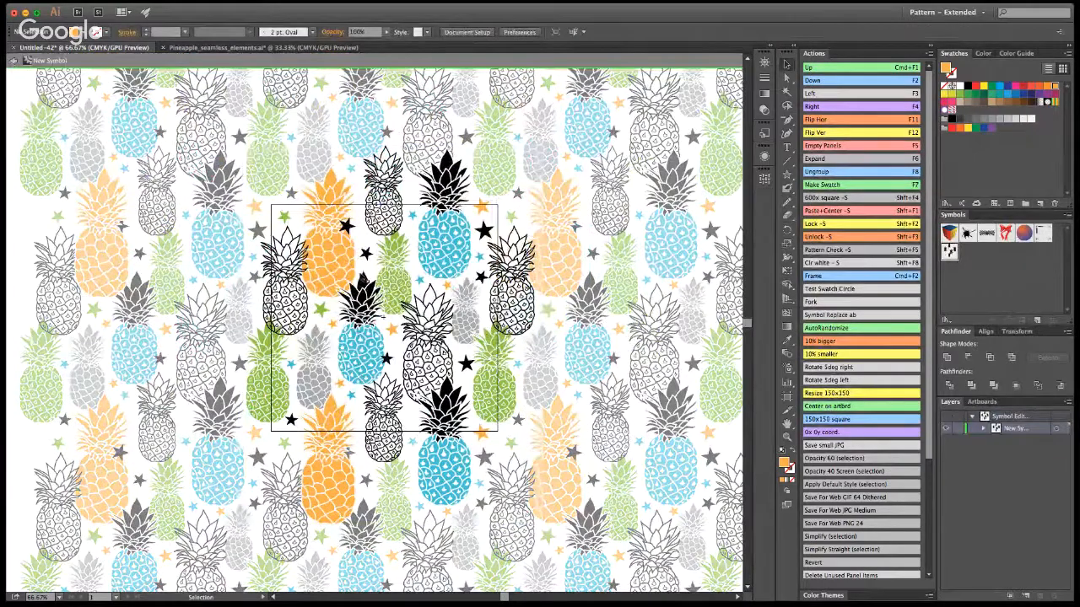
left_click(480, 258)
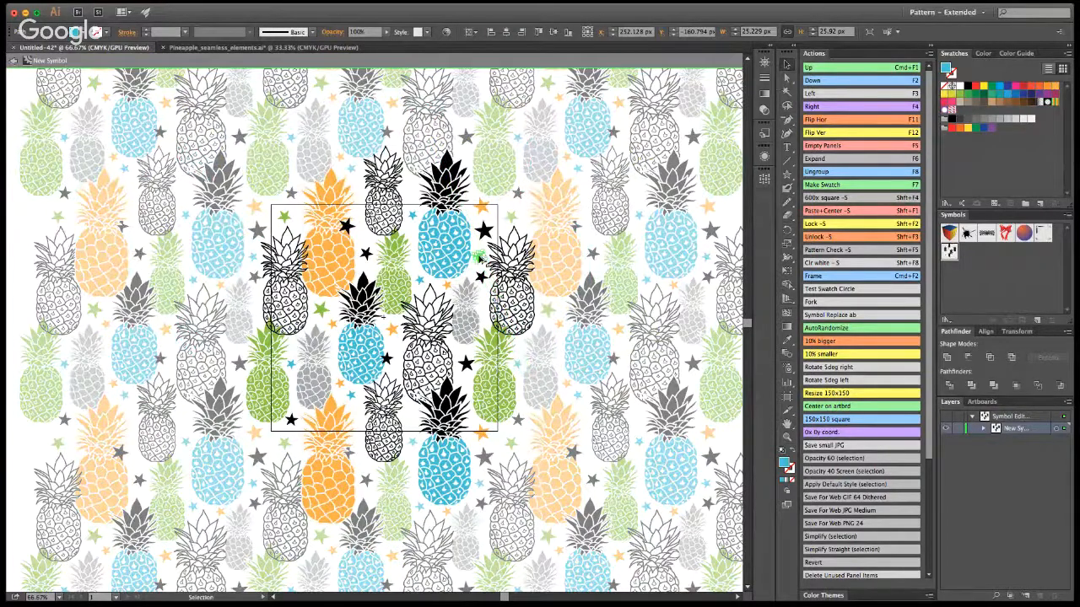
left_click_drag(479, 258, 412, 414)
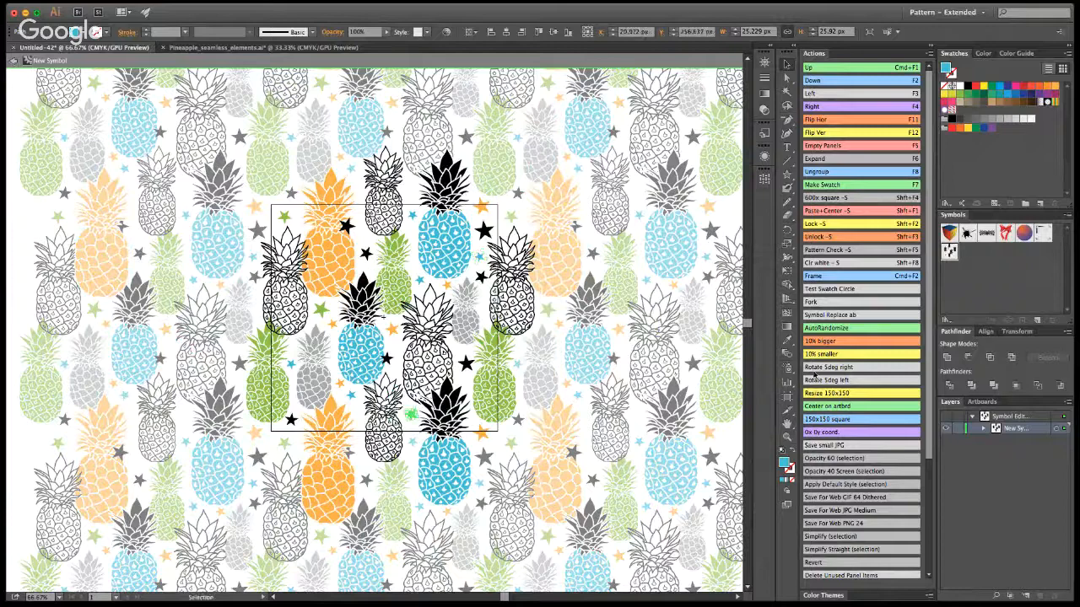
key("i")
left_click(321, 309)
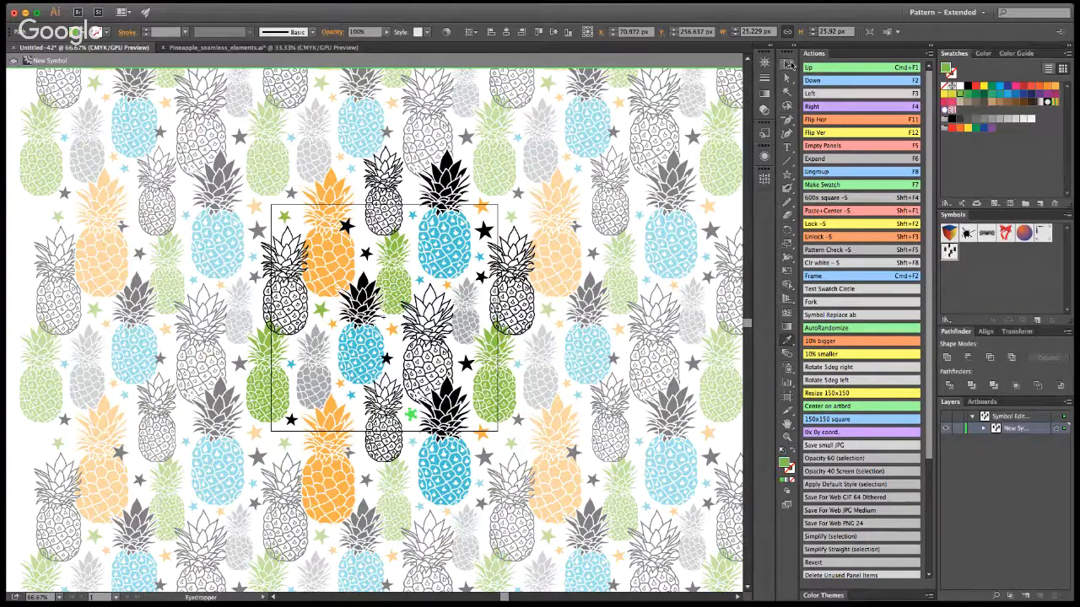
key("v")
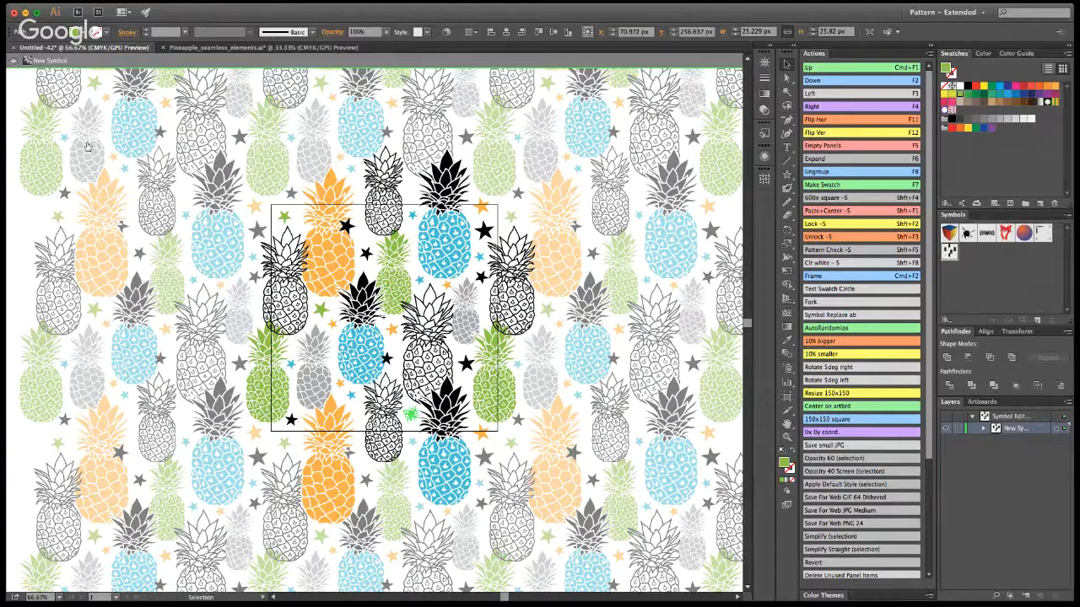
double_click(540, 288)
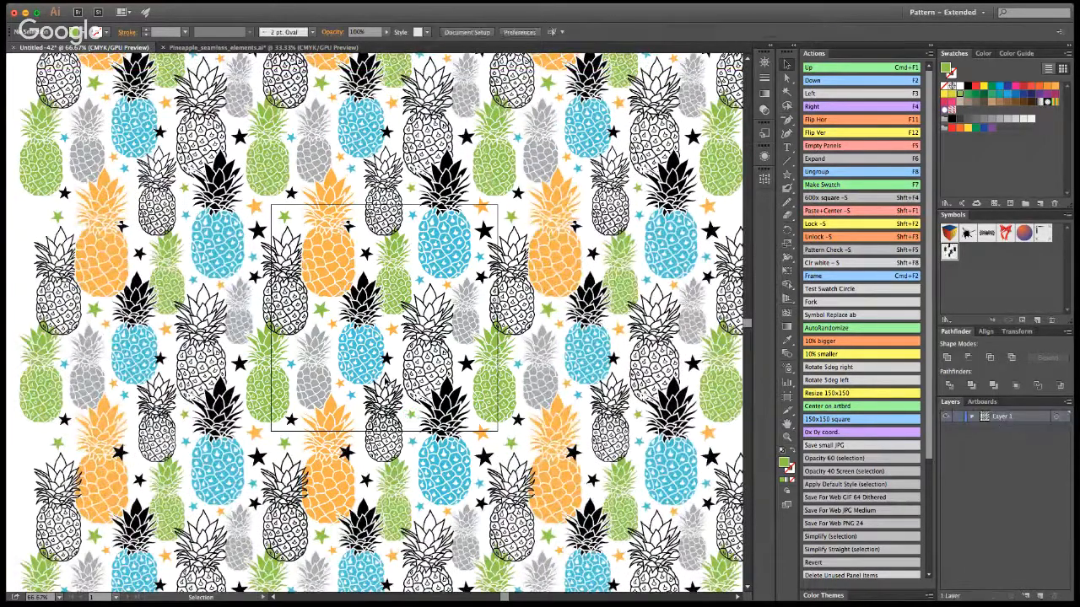
Save the document as Pineapple_seamless.ai and again under the name Pineapple_seamless_stock.ai.
key("a")
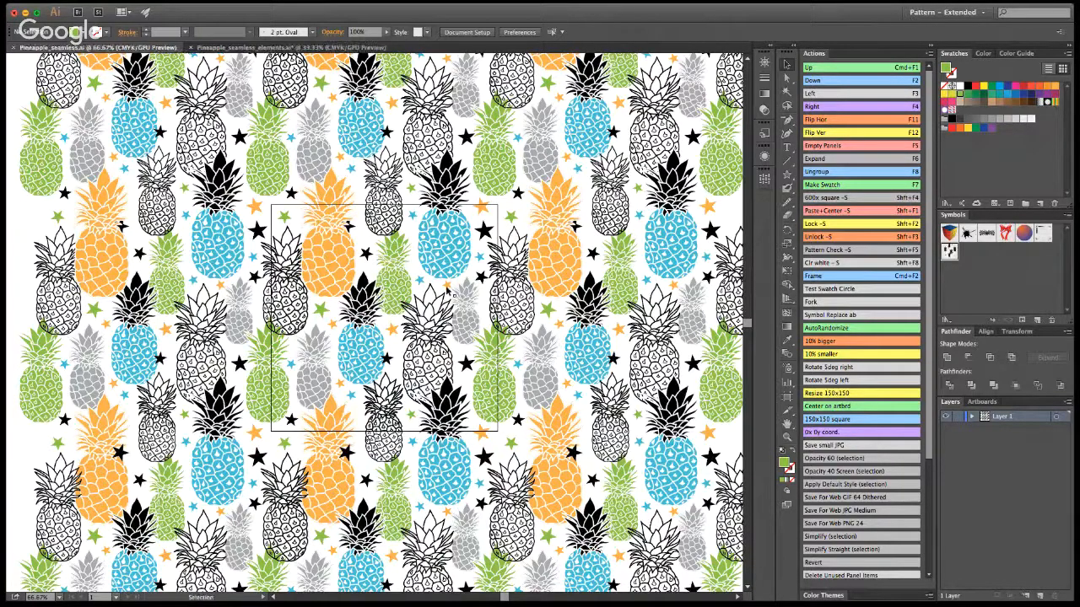
left_click(785, 63)
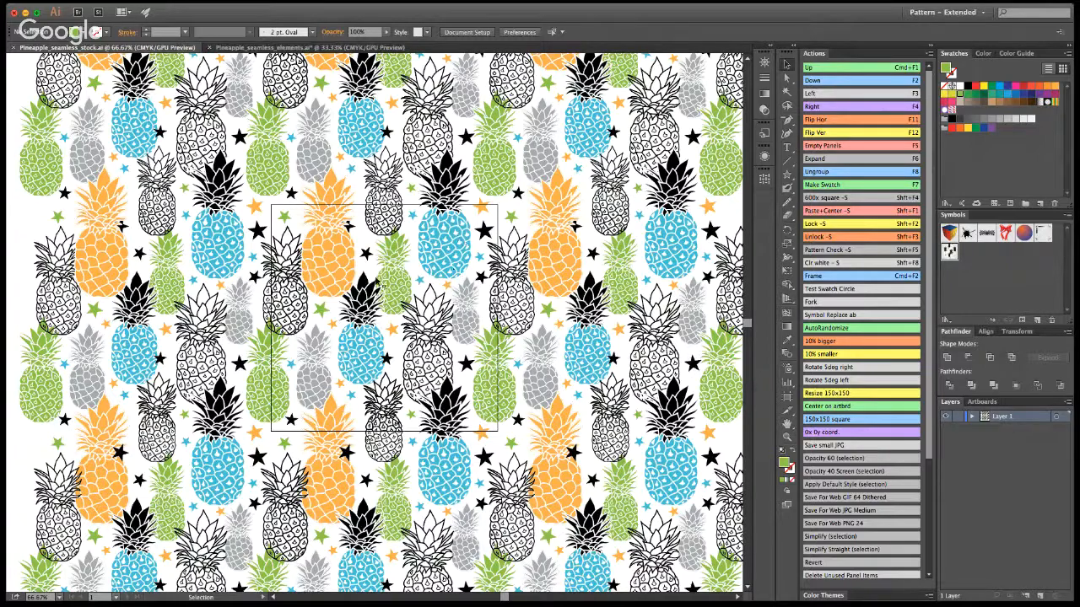
Inspect the tile symbol's original artwork without its repeats and return to the full pattern.
left_click(378, 314)
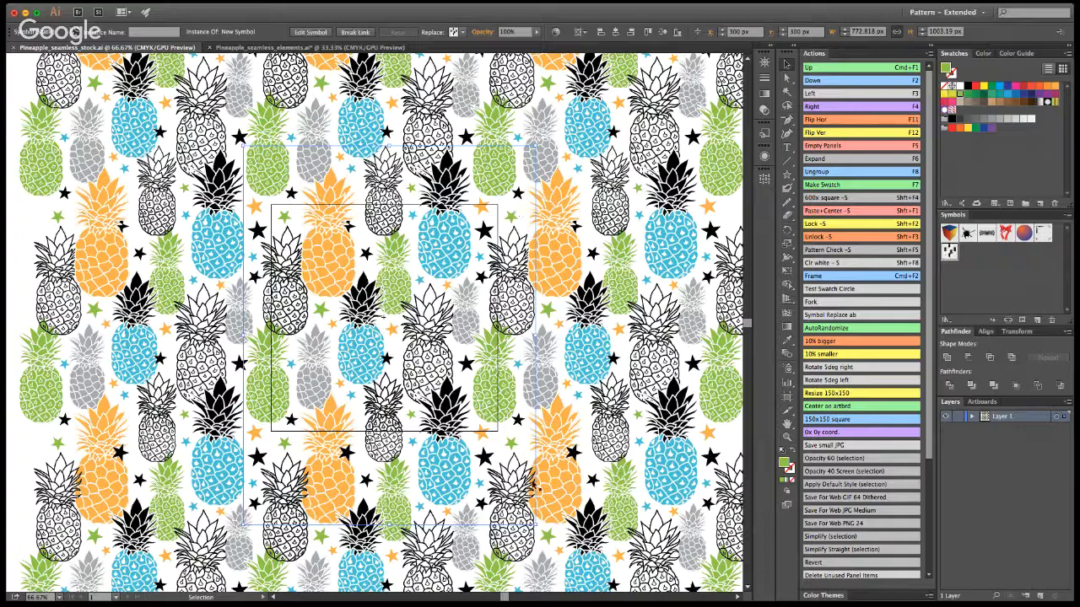
double_click(948, 252)
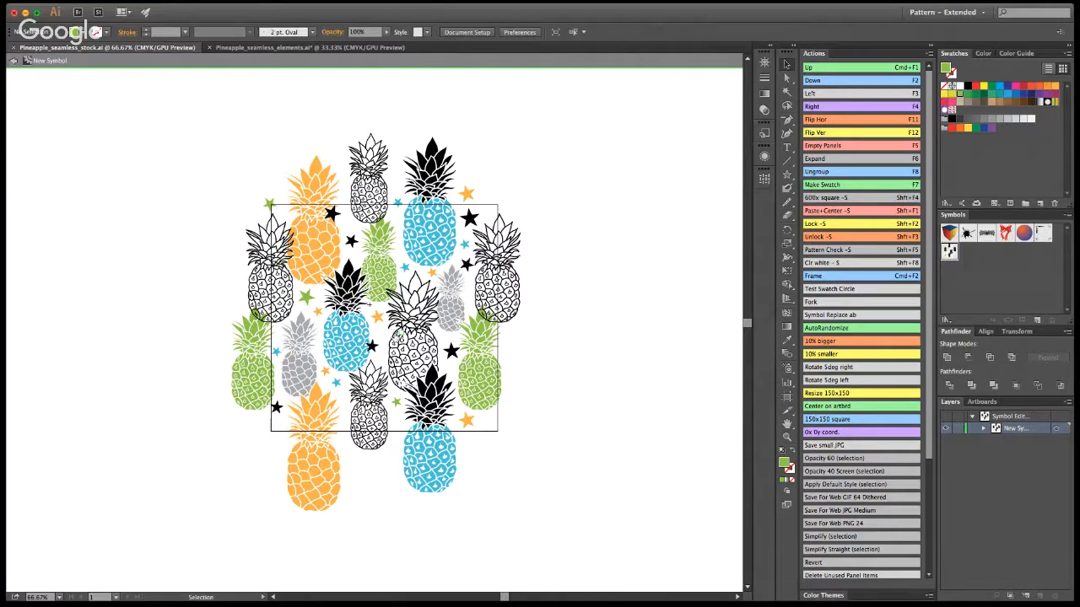
key("Escape")
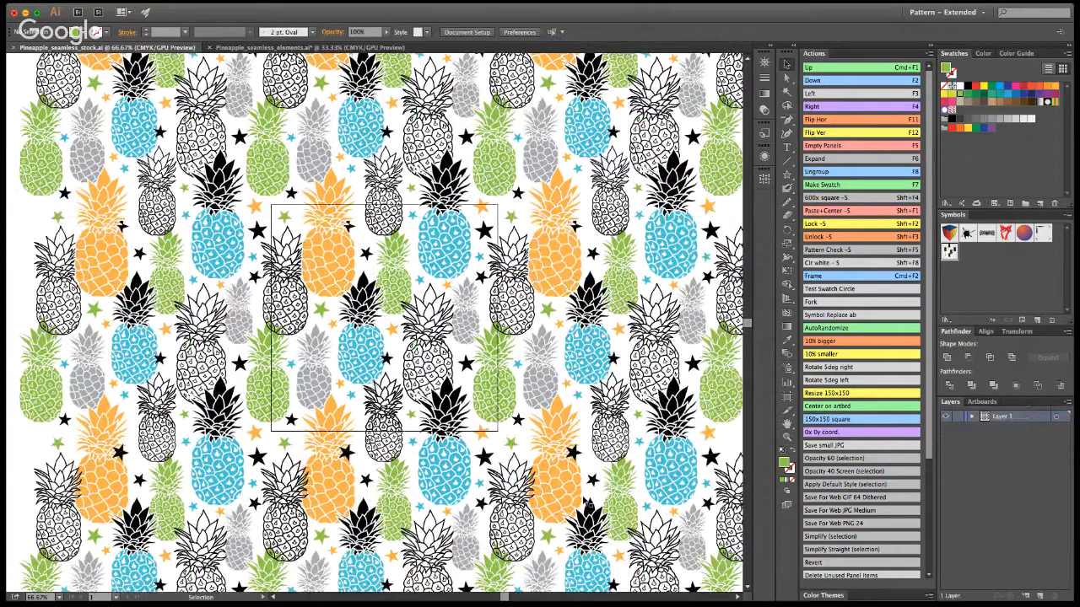
Remove the repeats around the central tile and expand its symbol instance into plain artwork.
left_click(388, 315)
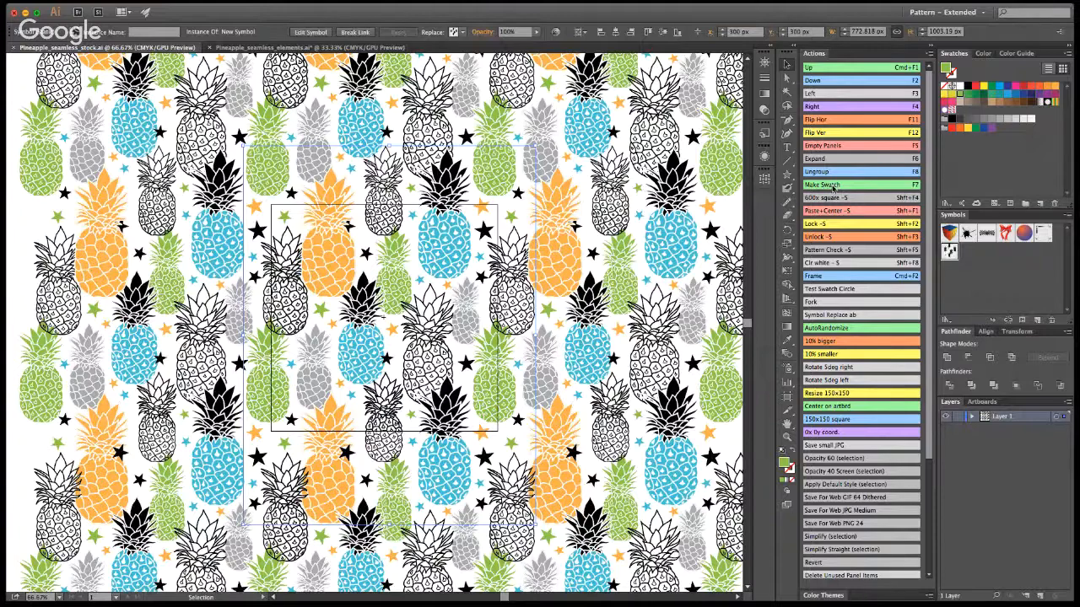
left_click(833, 189)
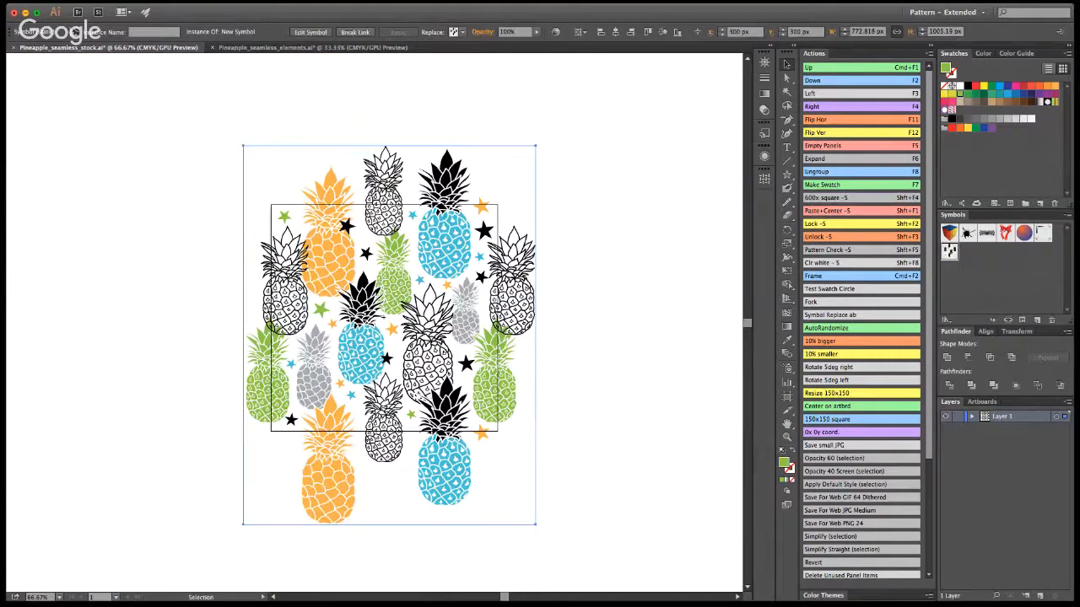
key("super+a")
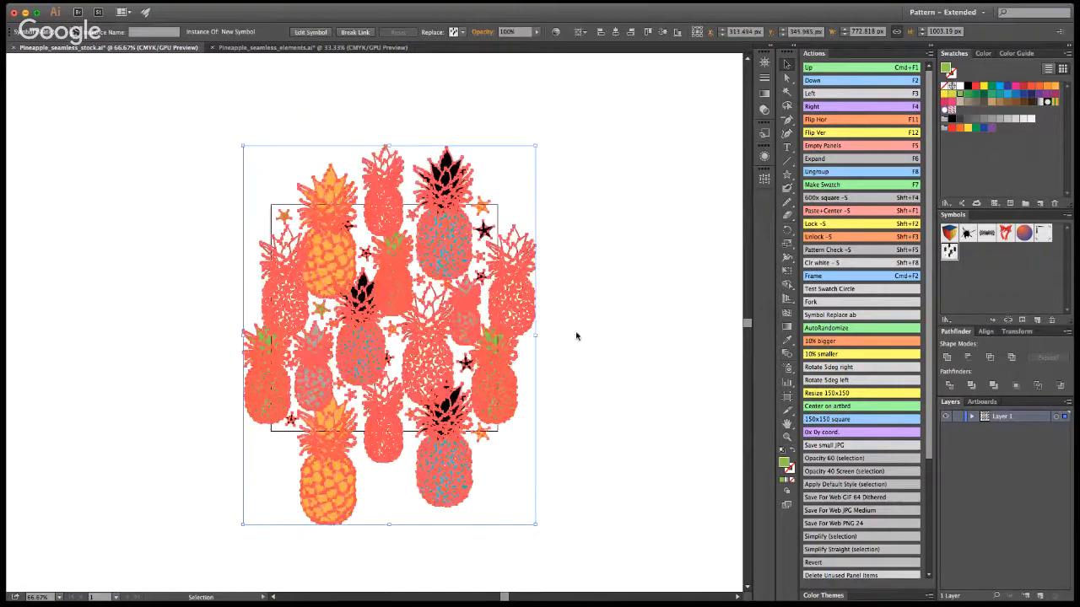
key("F6")
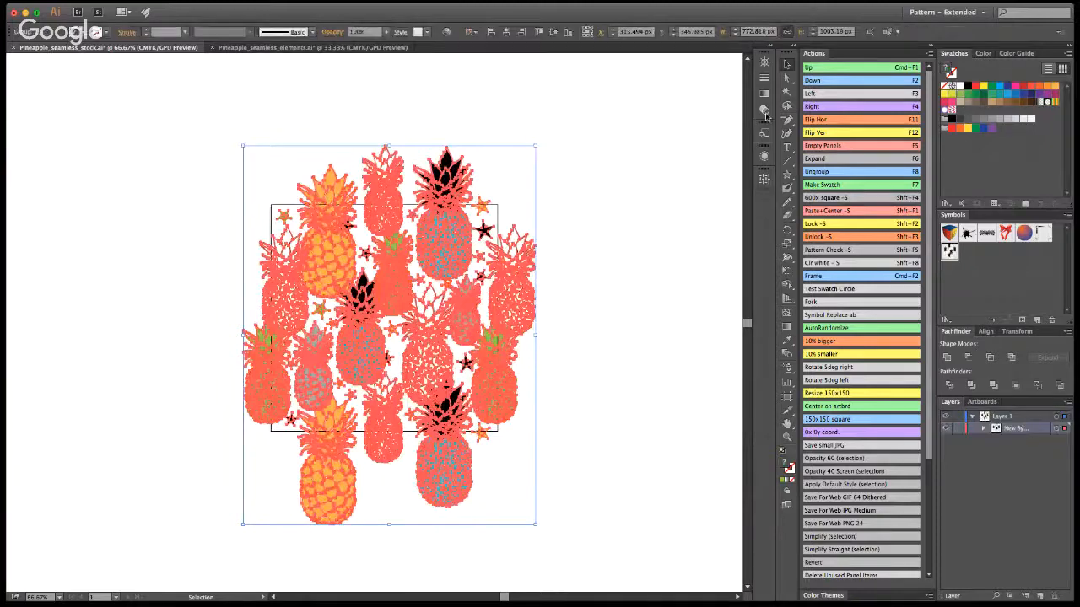
left_click(787, 65)
left_click(605, 310)
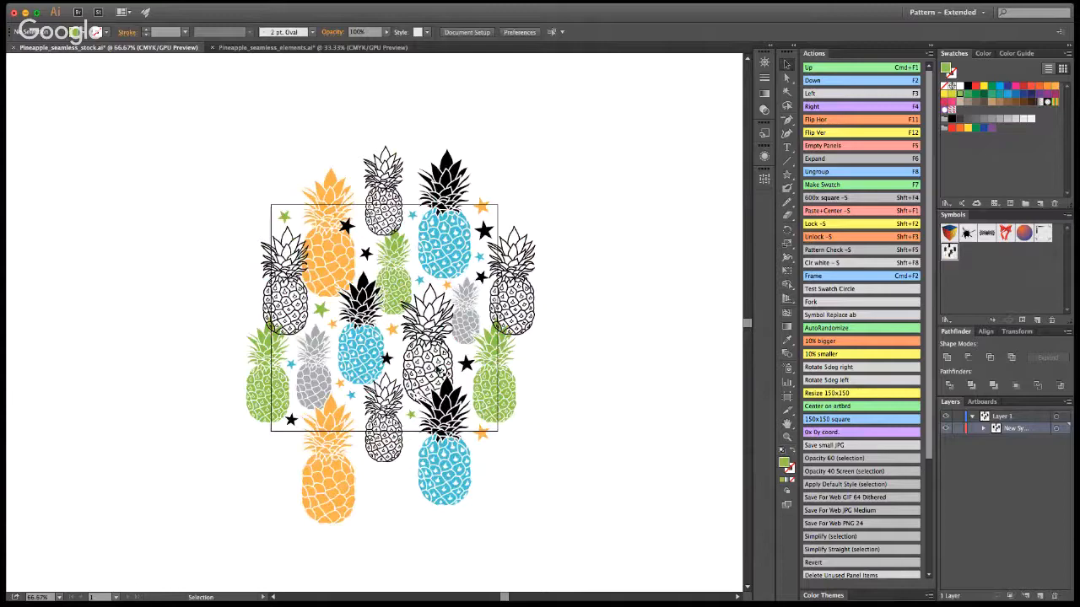
Examine how the expanded pineapple artwork is grouped, entering and leaving isolation mode.
left_click(440, 372)
left_click(586, 351)
double_click(391, 301)
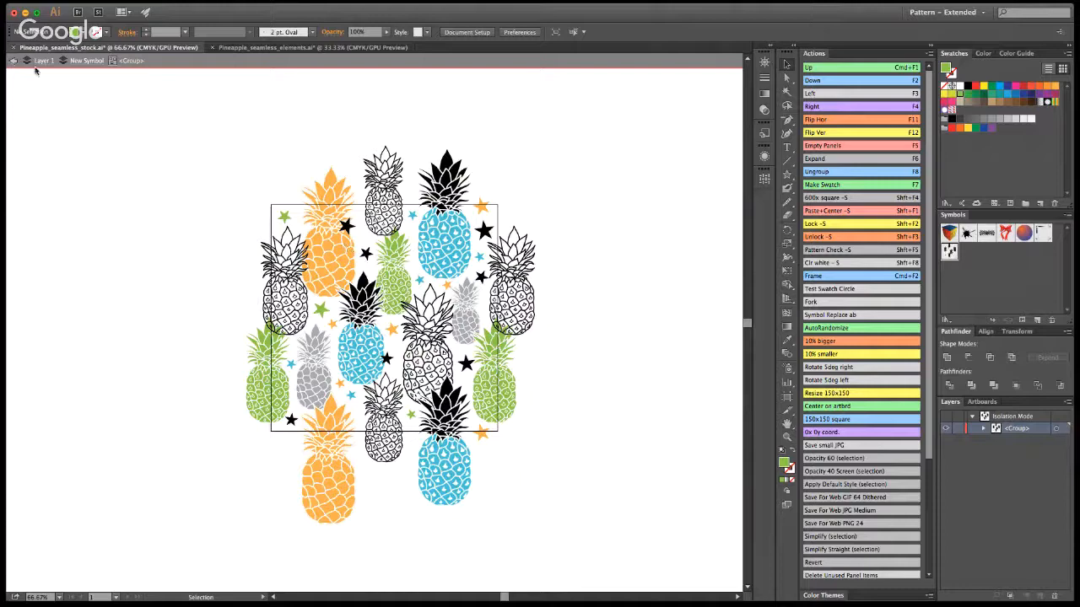
left_click(11, 65)
left_click(391, 279)
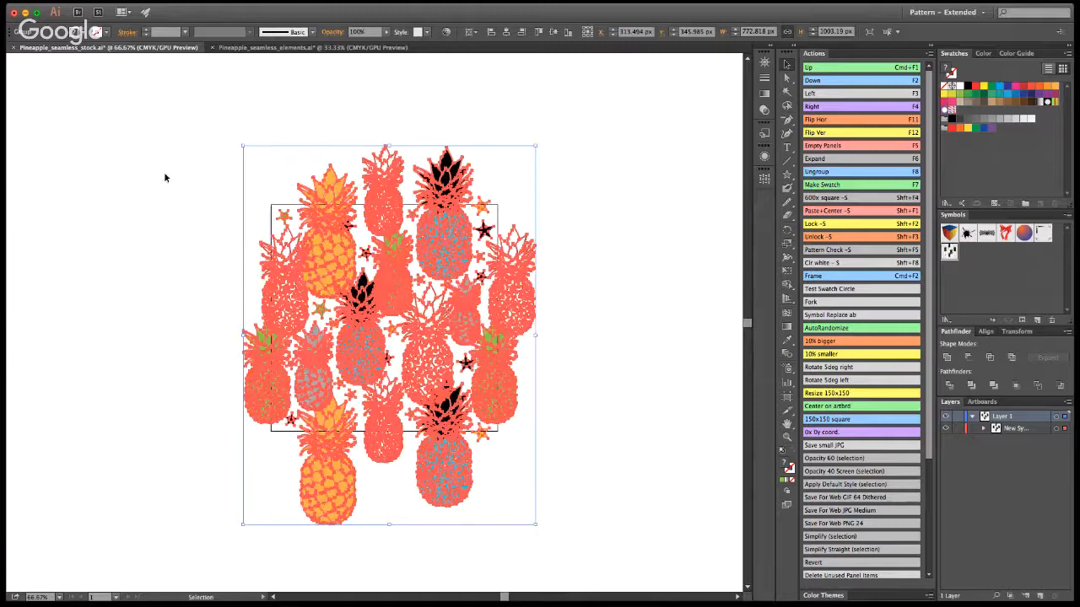
left_click(593, 311)
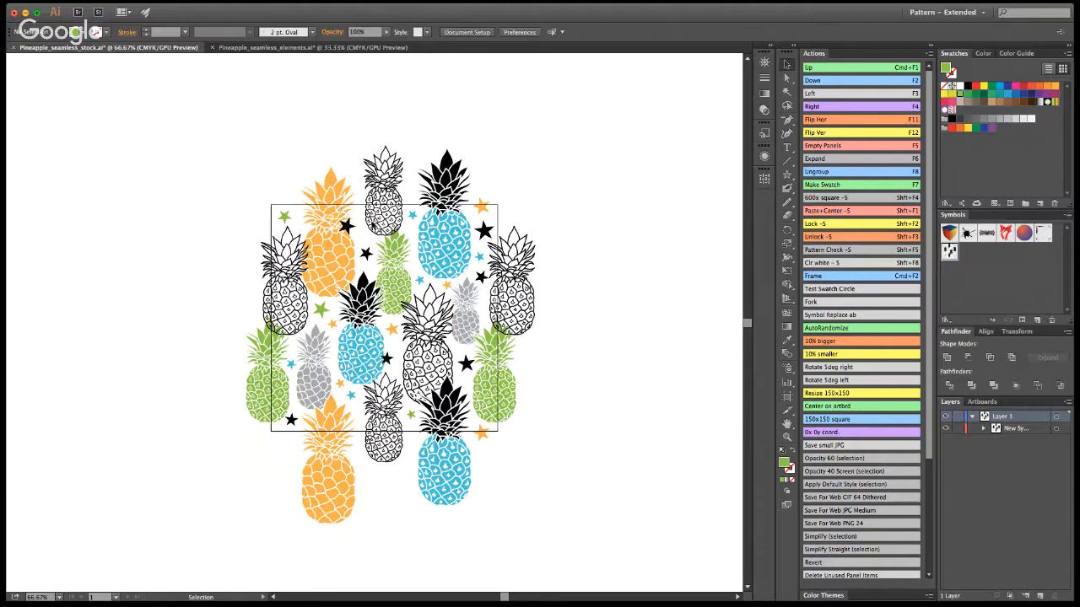
Crop the expanded artwork to the 600 x 600 px tile and examine its cut edges up close.
left_click(322, 253)
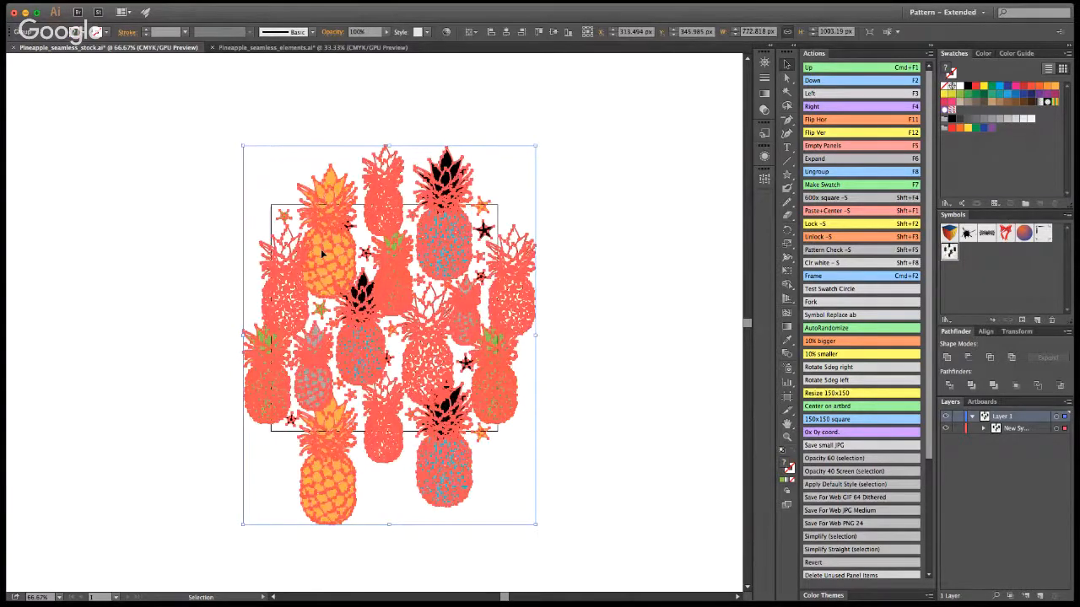
key("super+shift+a")
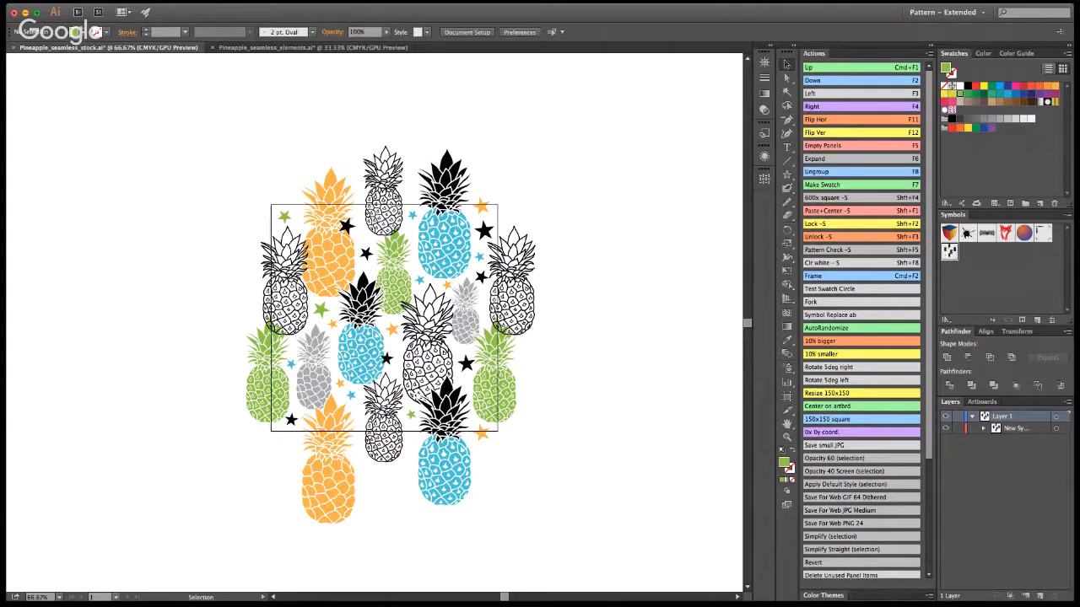
key("super+a")
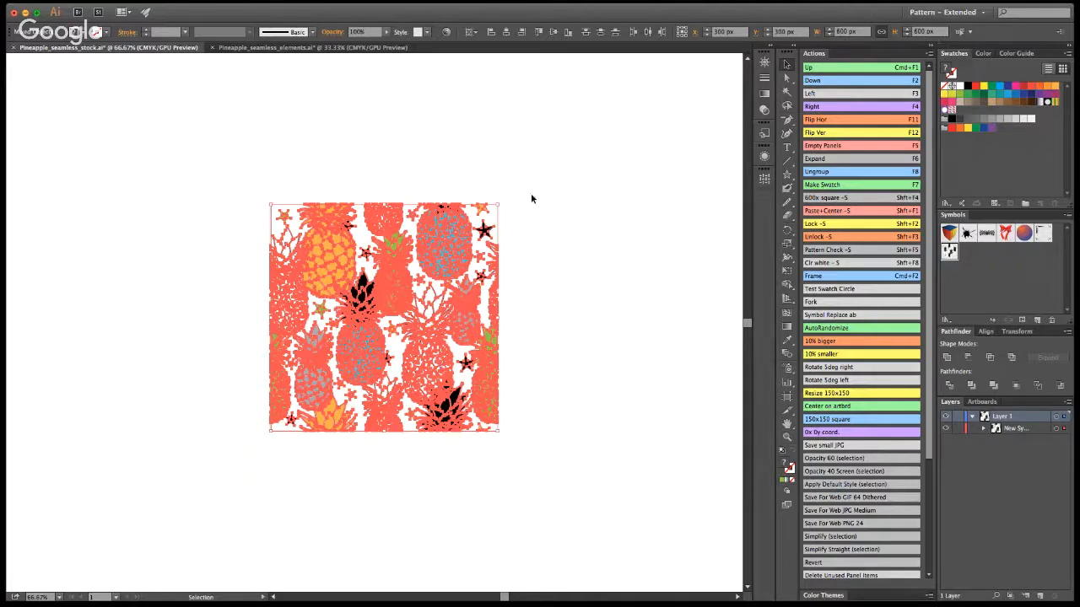
left_click(528, 234)
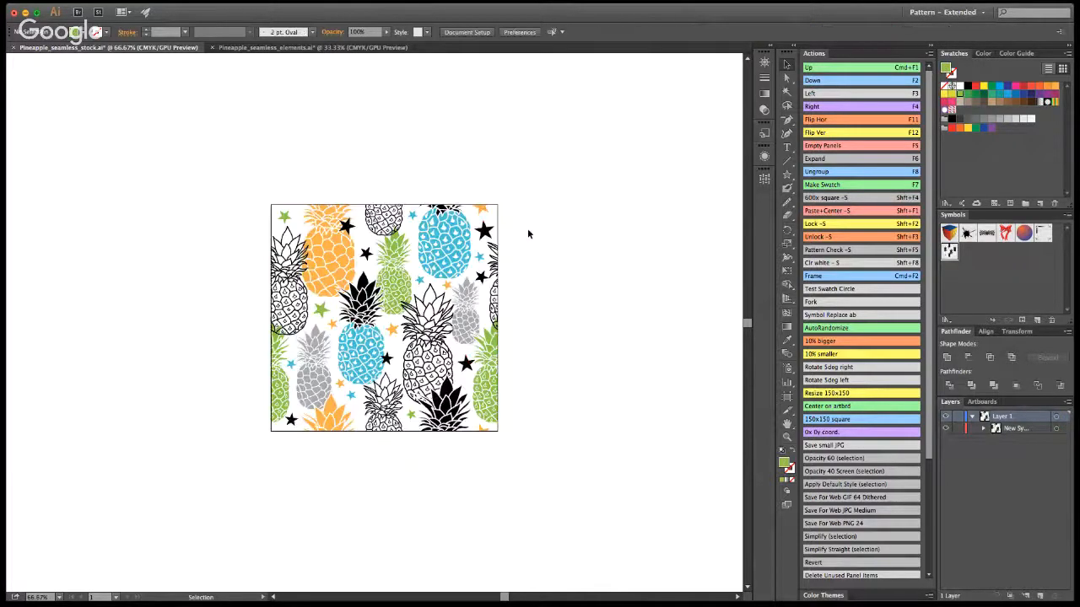
left_click(786, 437)
left_click(388, 323)
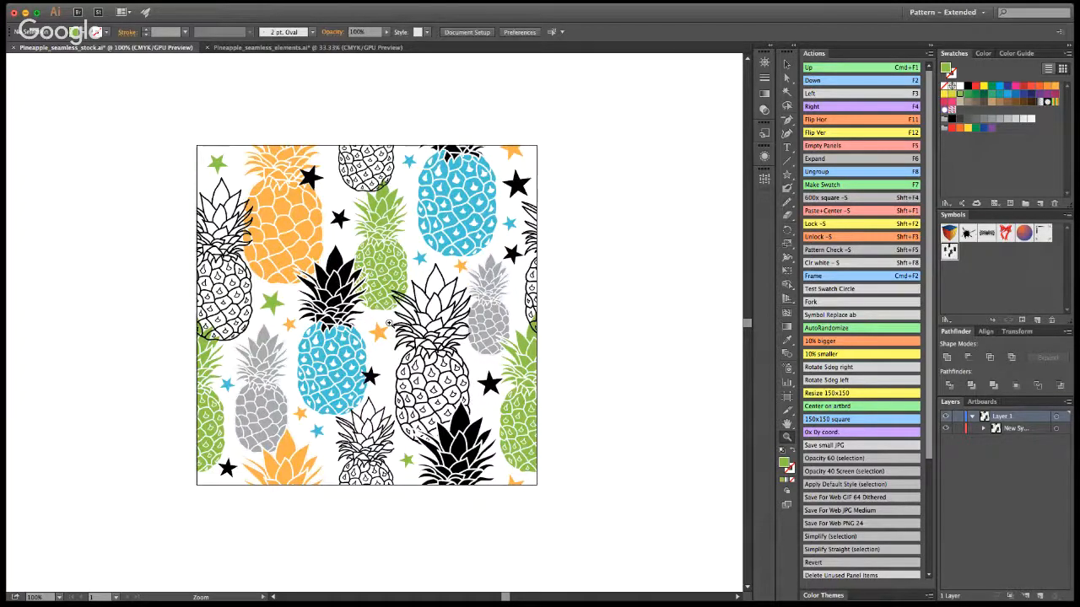
key("v")
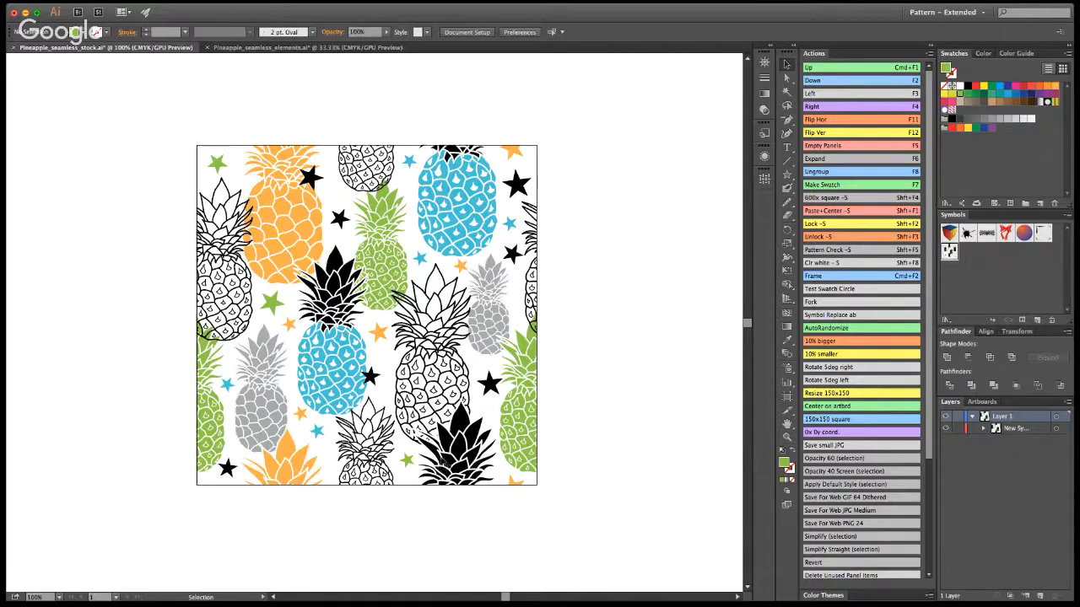
Add the cropped pineapple tile to the swatches as a new pattern swatch.
left_click(787, 437)
left_click(375, 321, "alt")
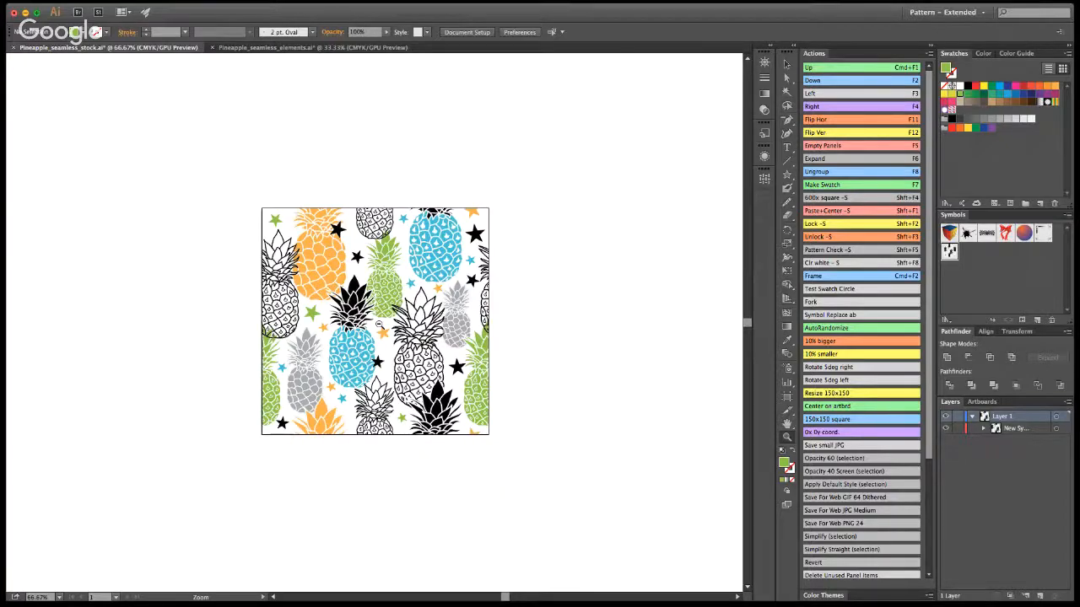
key("v")
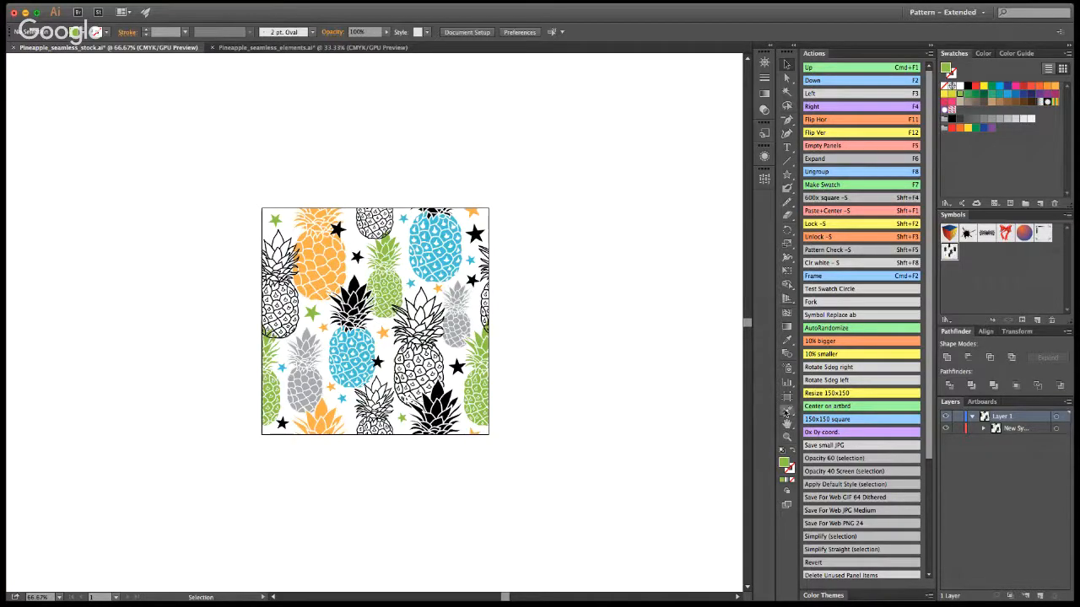
left_click(787, 423)
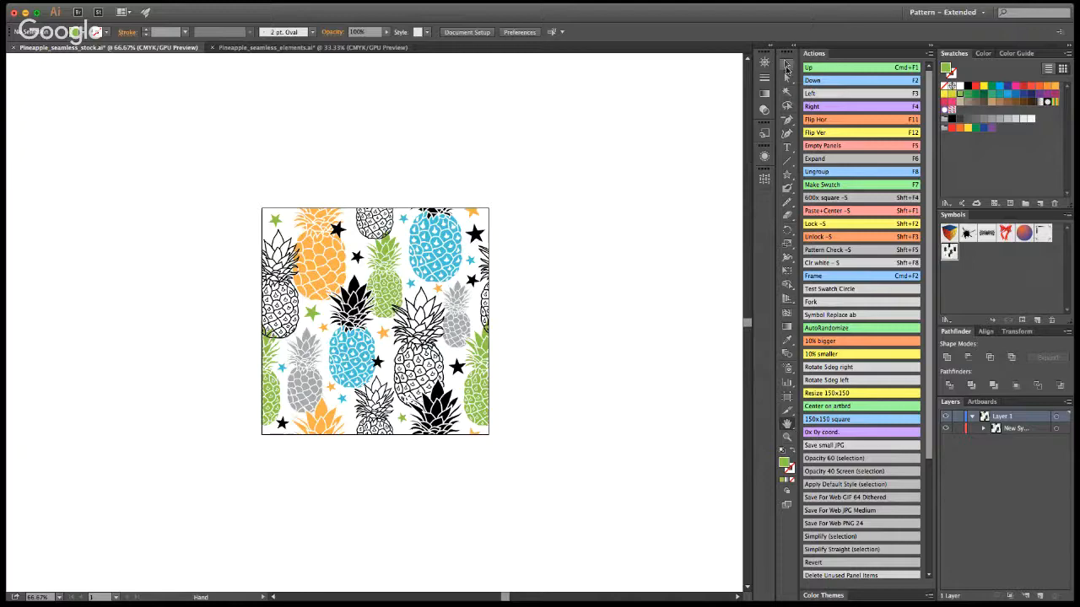
left_click(787, 66)
left_click(387, 300)
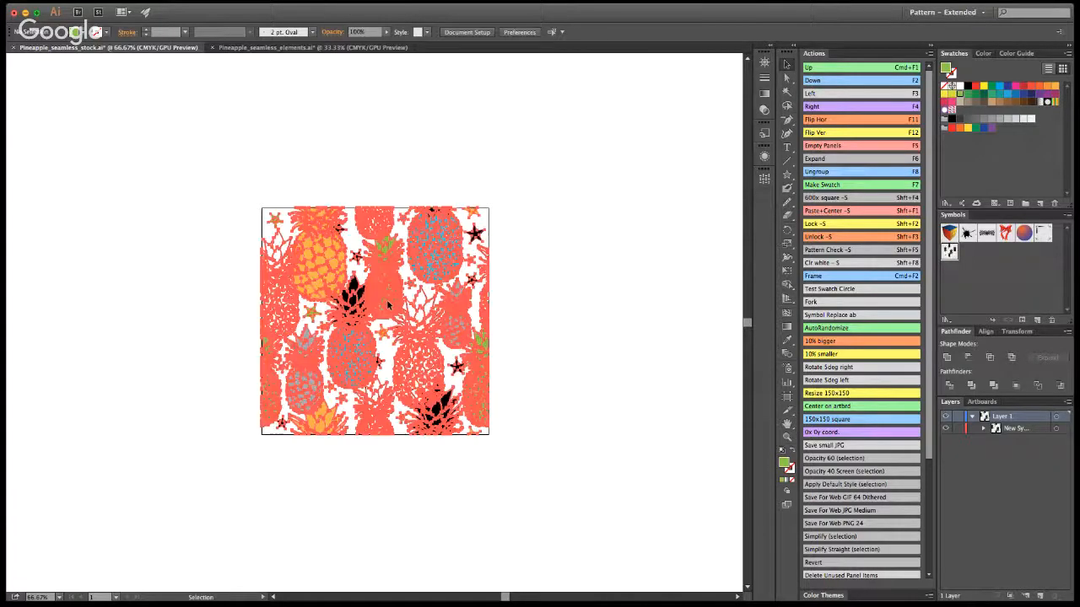
left_click_drag(386, 299, 995, 156)
left_click(573, 274)
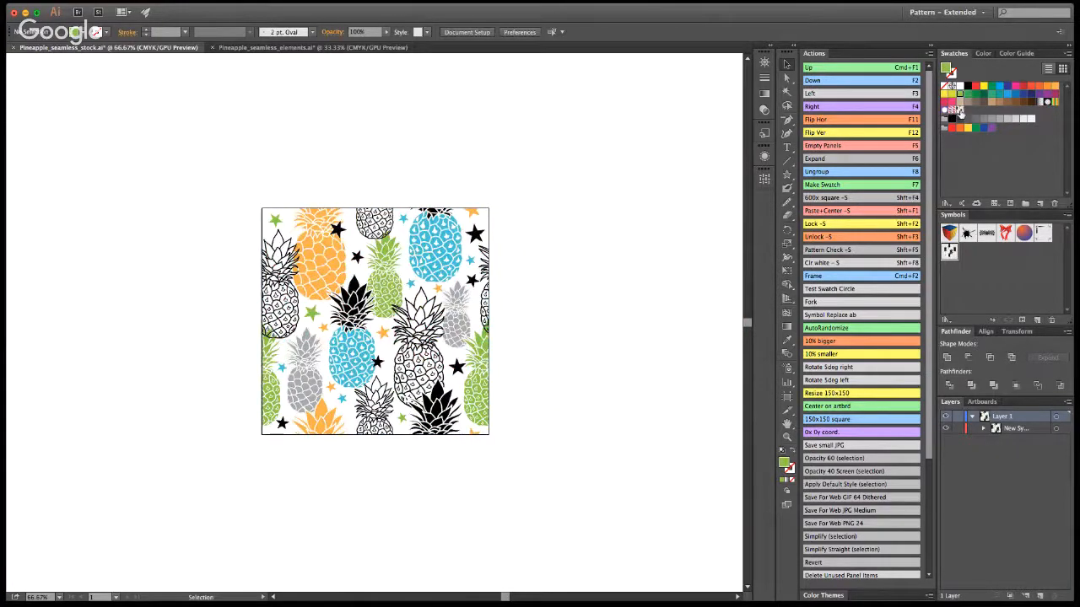
Draw a large circle above the tile filled with the new pineapple pattern swatch to test the repeat.
left_click(786, 437)
left_click(474, 254, "alt")
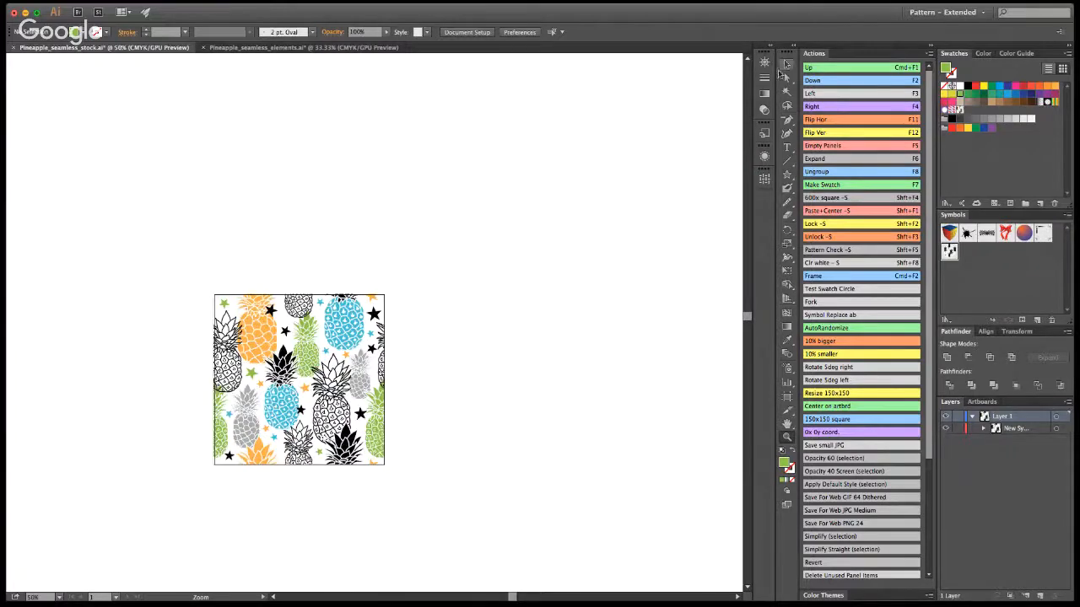
left_click(786, 64)
left_click(960, 111)
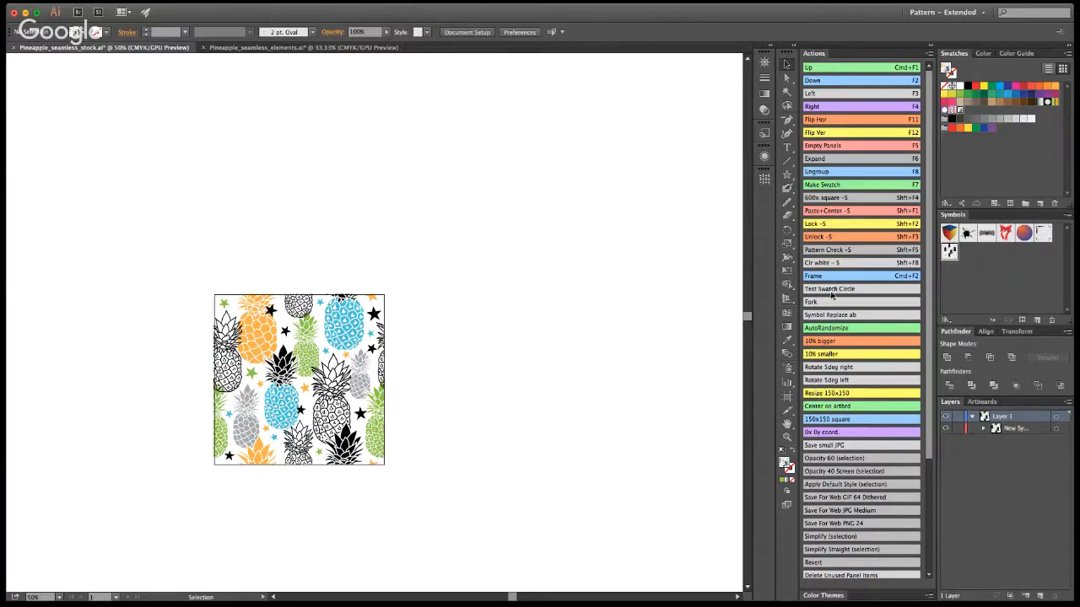
left_click(787, 437)
left_click(457, 253, "alt")
left_click(787, 174)
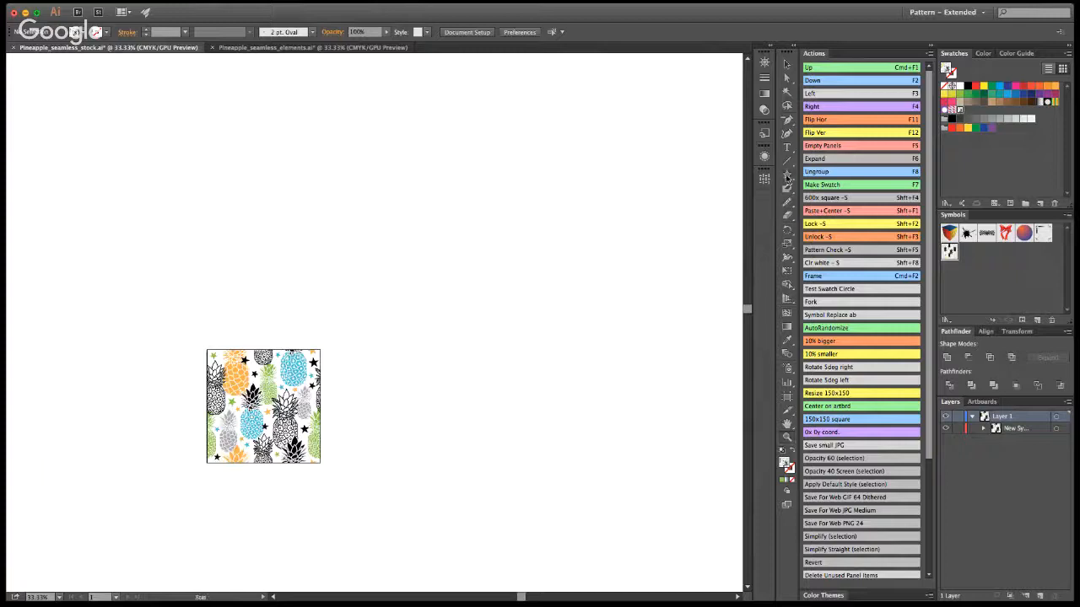
key("l")
left_click_drag(475, 163, 622, 320)
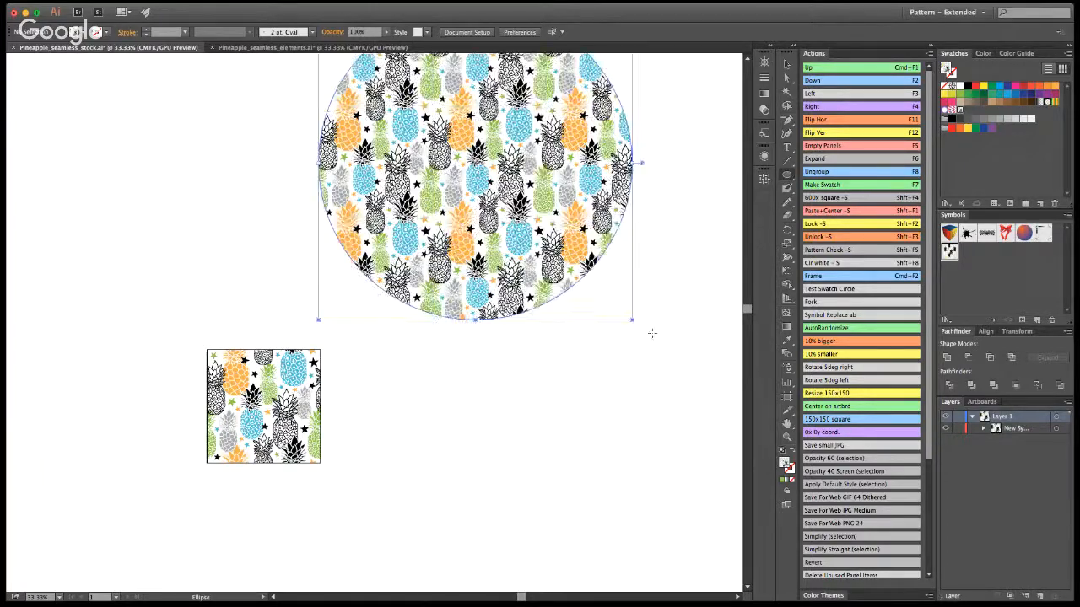
Switch the test circle's fill to black and back to the pineapple pattern swatch.
key("z")
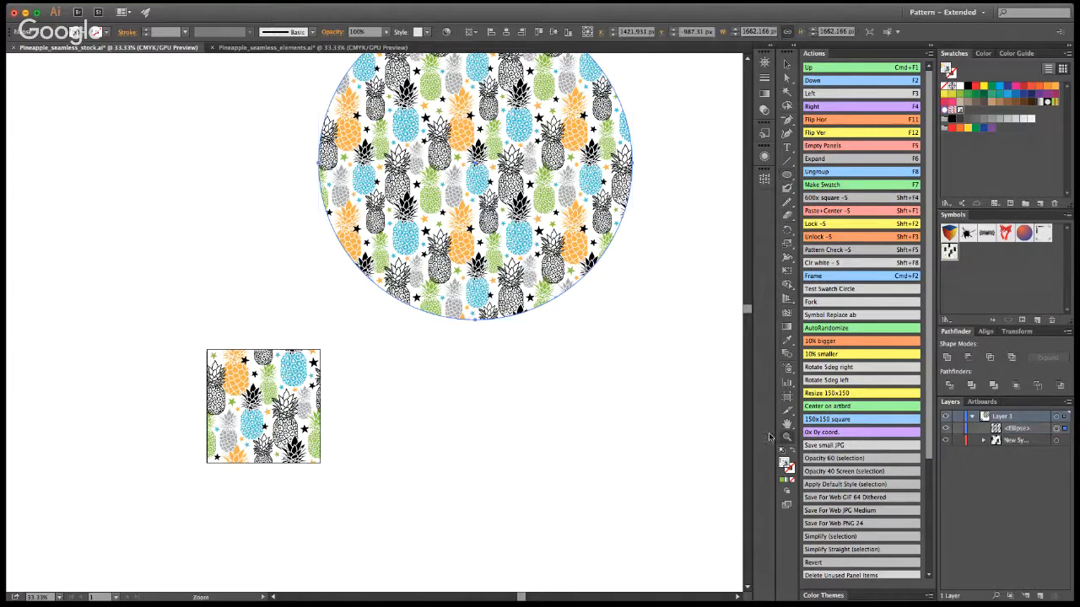
left_click(423, 202)
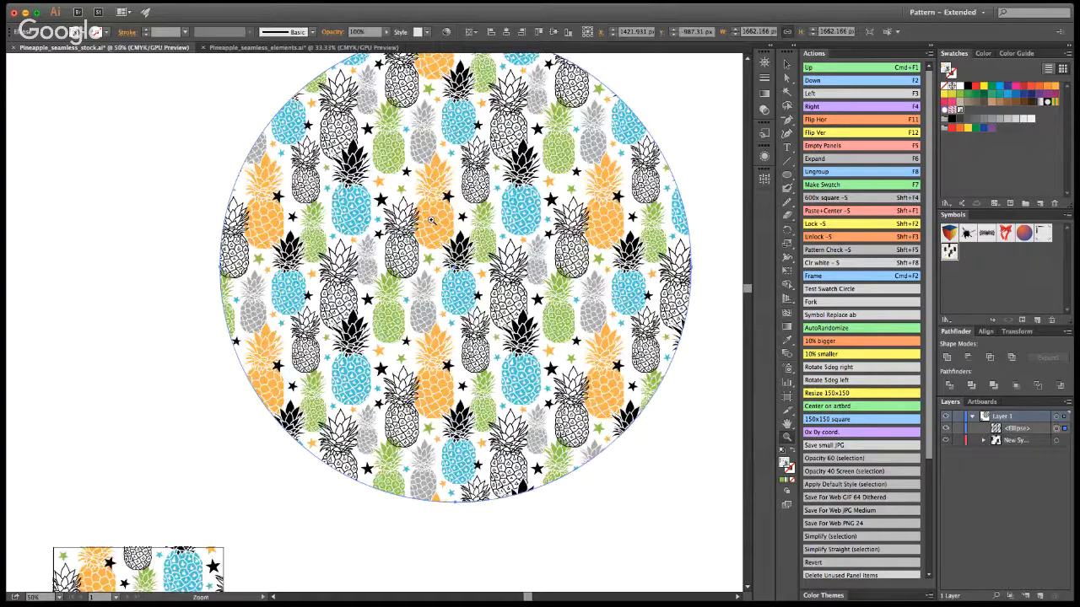
left_click(967, 88)
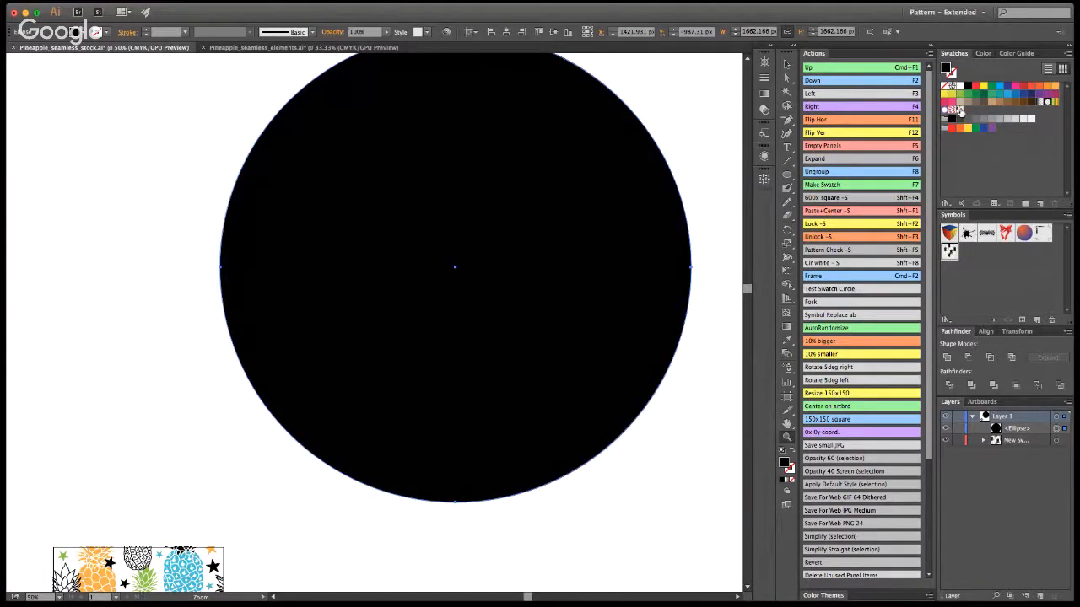
left_click(957, 111)
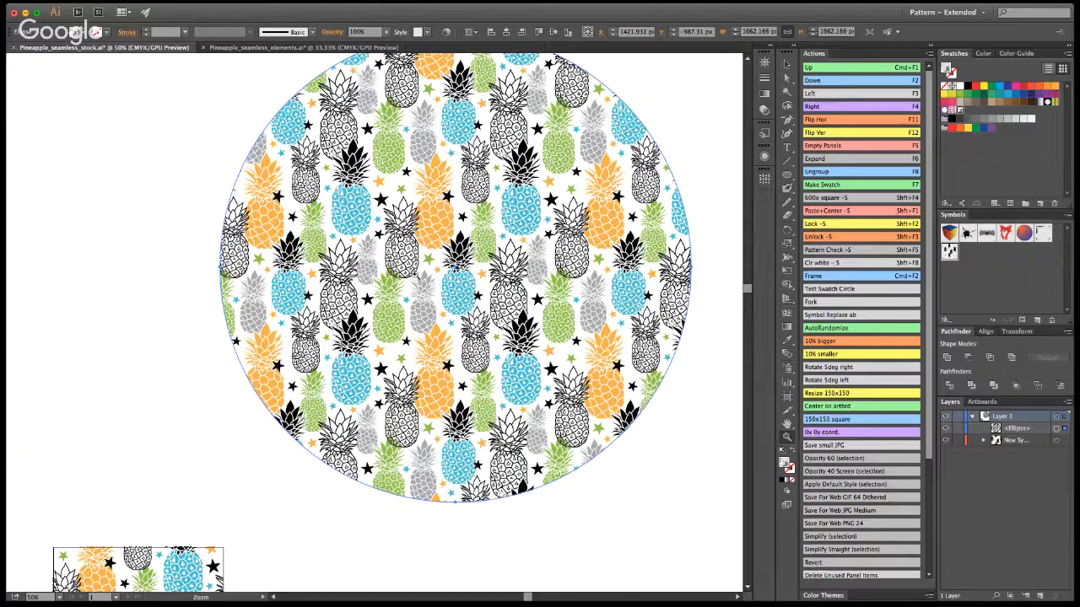
Examine the pineapple pattern repeat inside the test circle, up close and as a whole, for visible seams or gaps.
left_click(415, 277)
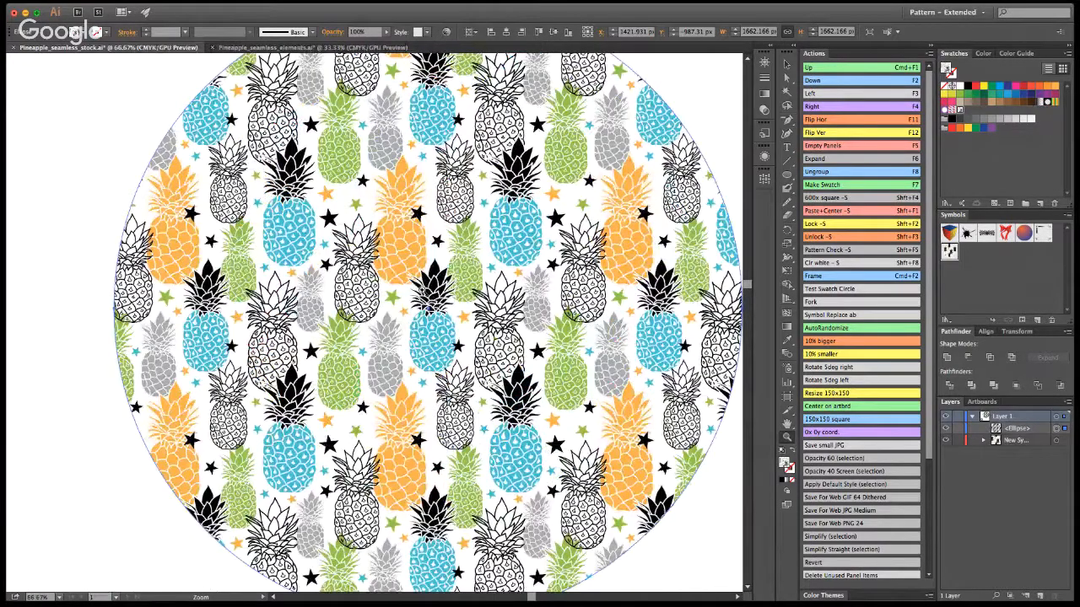
left_click(352, 302)
left_click(352, 301)
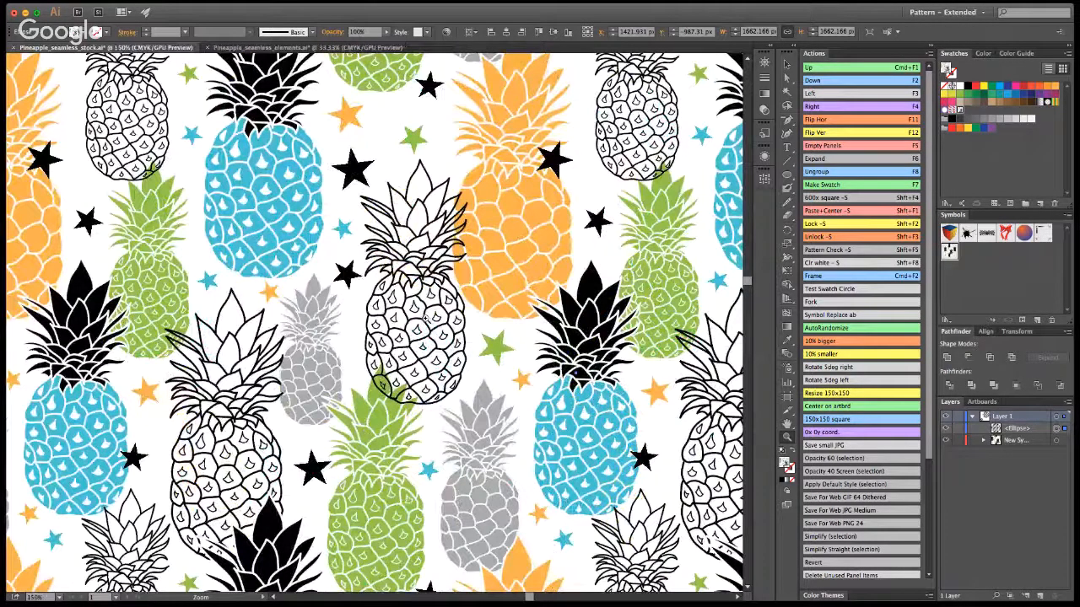
key("space")
left_click_drag(434, 360, 412, 377)
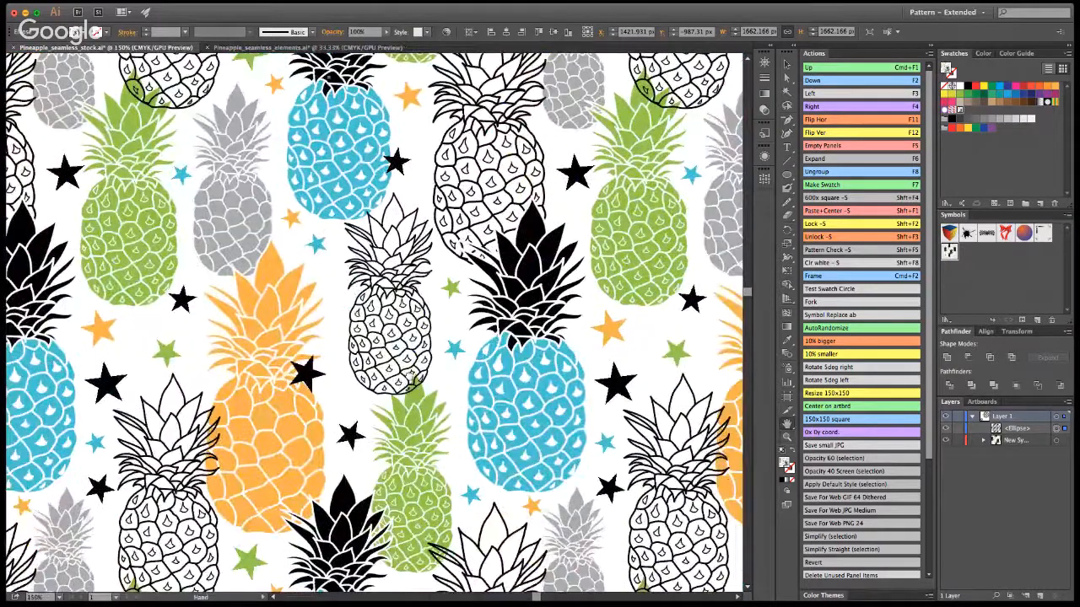
left_click_drag(579, 82, 421, 324)
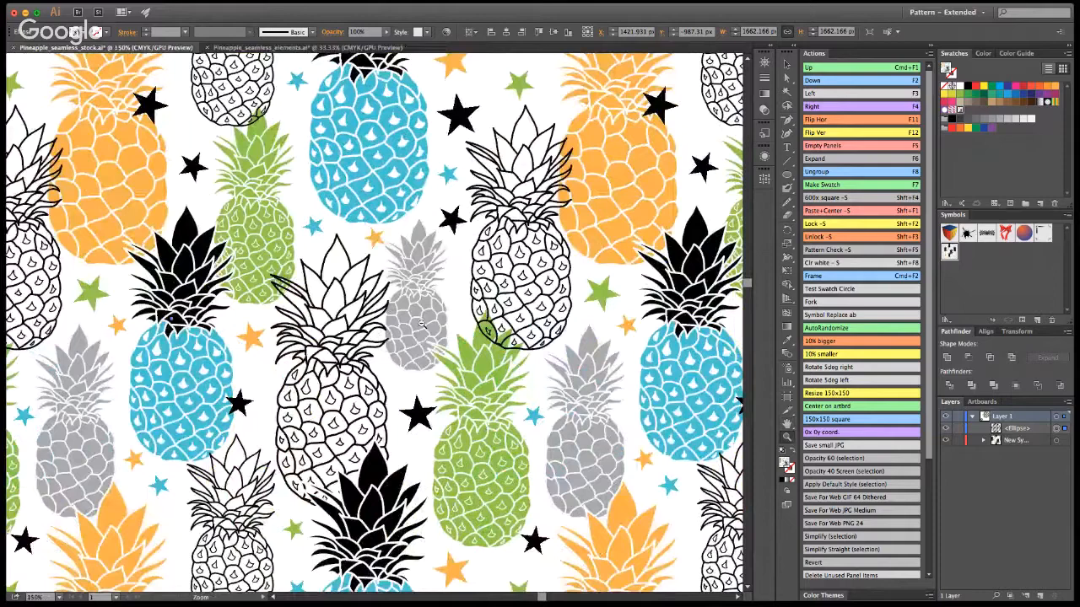
left_click(422, 324, "alt")
left_click(422, 324, "alt")
left_click(422, 324, "alt")
left_click(422, 324, "alt")
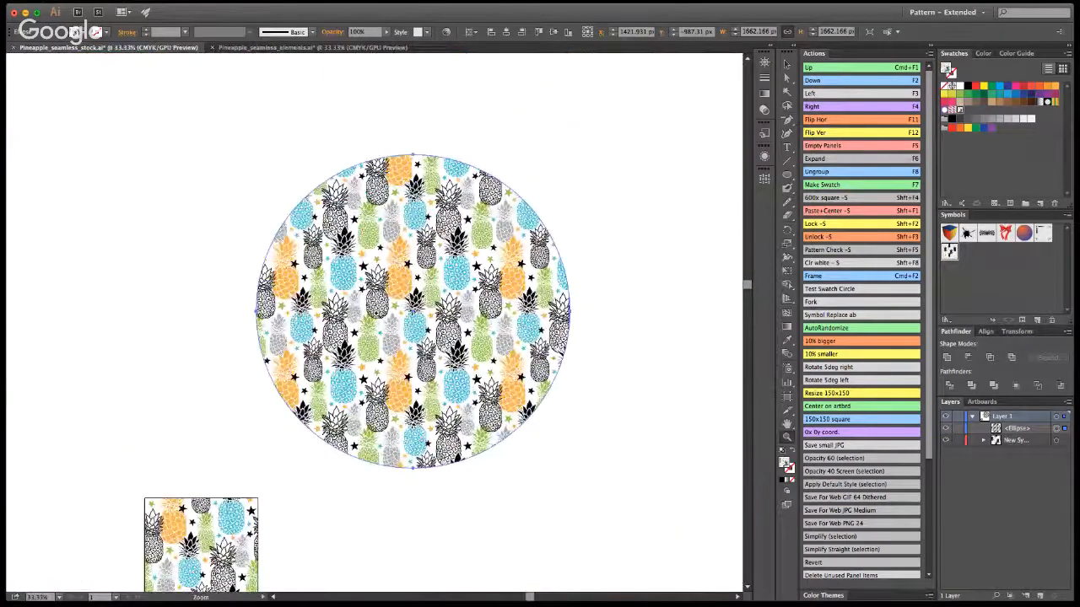
left_click(385, 295)
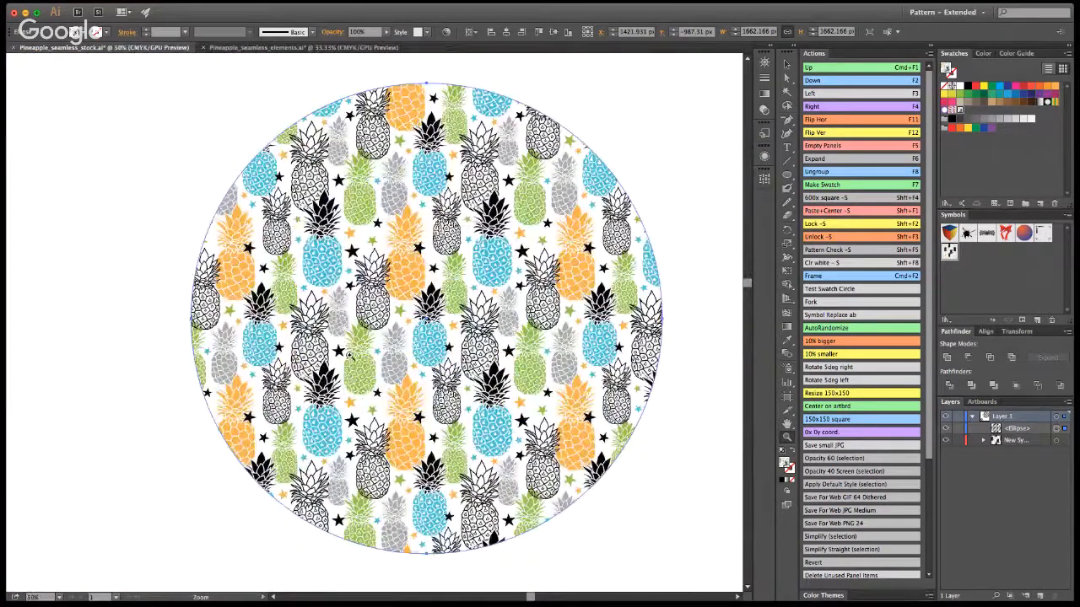
left_click(387, 343)
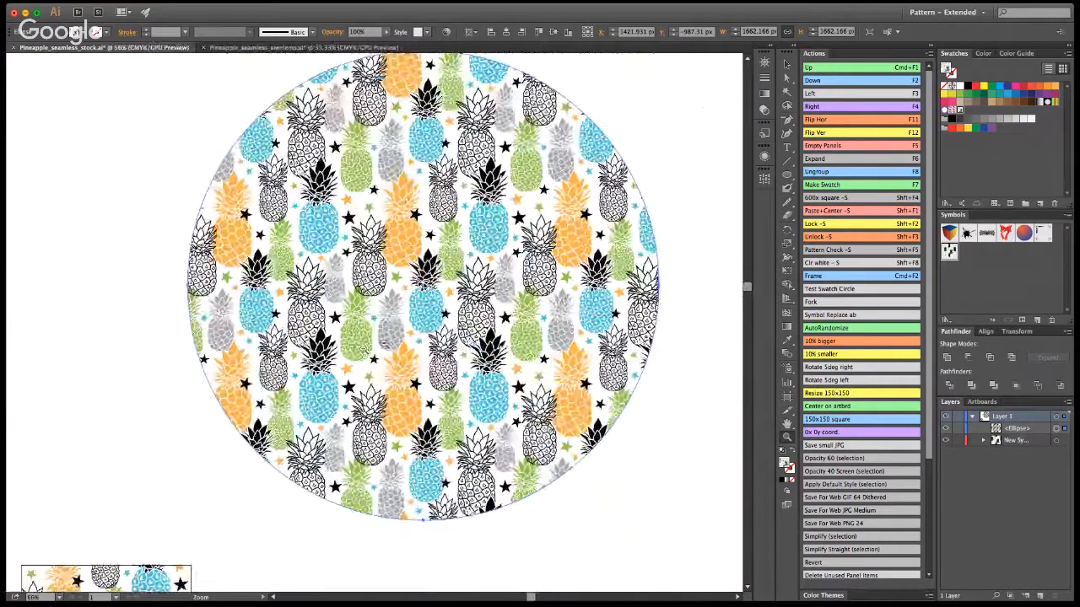
left_click(386, 341, "alt")
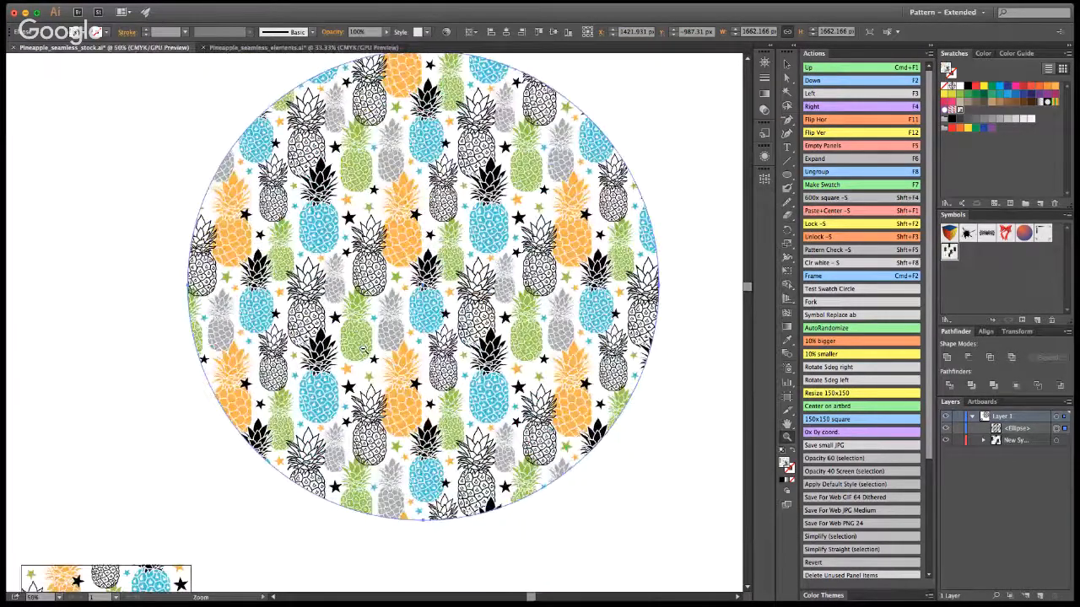
left_click(362, 349, "alt")
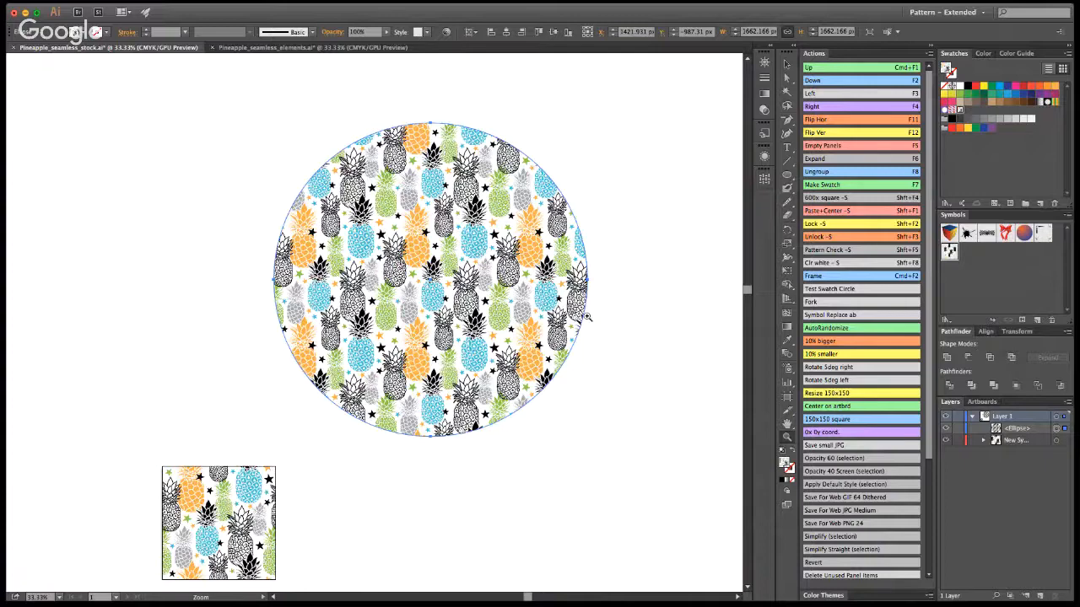
scroll(392, 305, "up", 1)
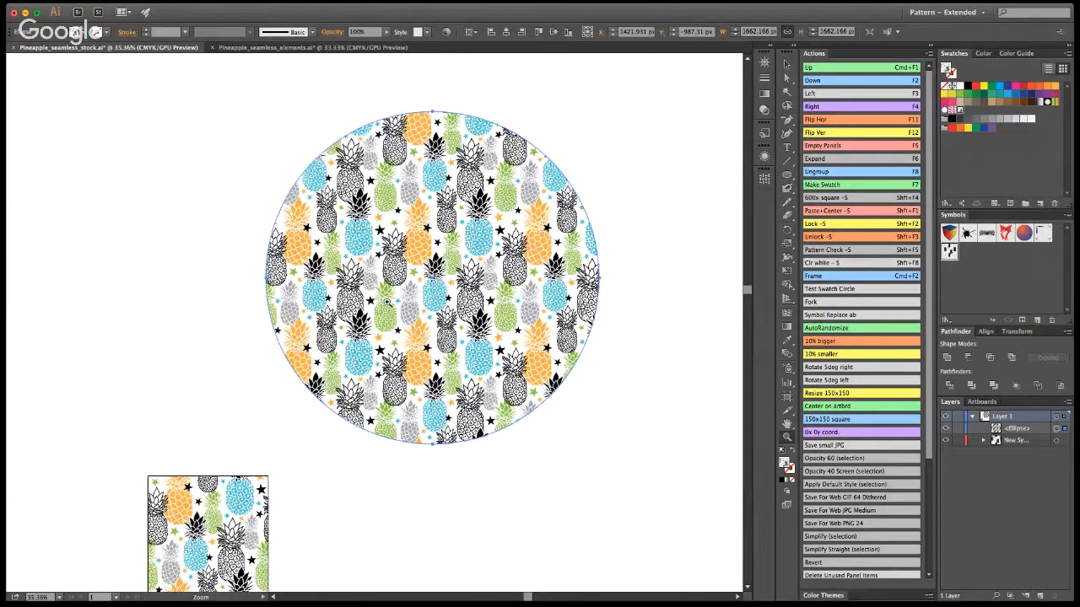
left_click(387, 301)
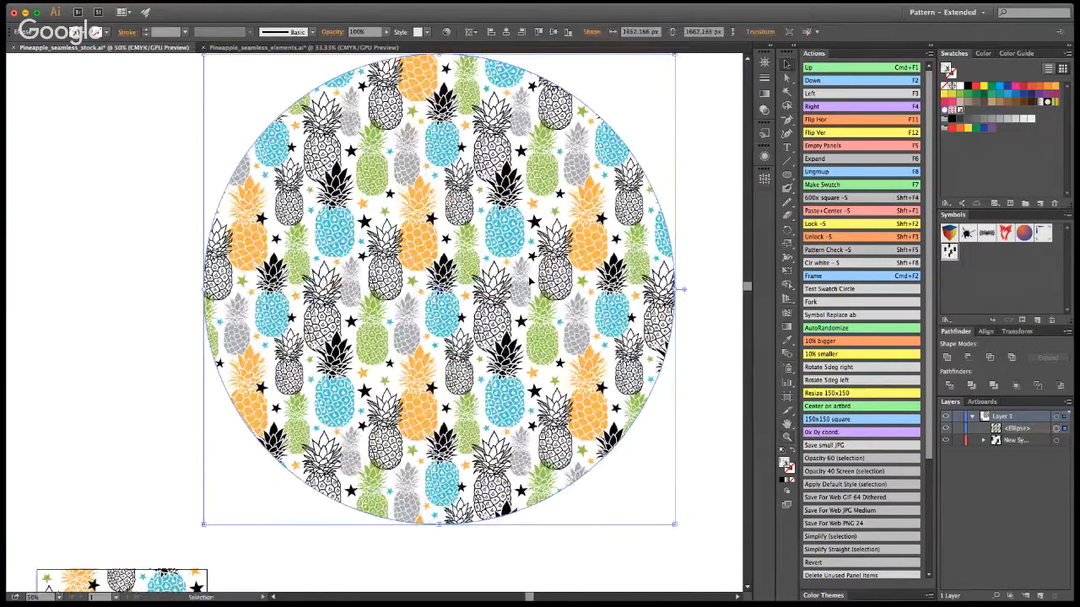
Delete the pattern-filled test circle above the cropped pineapple tile.
key("Delete")
key("a")
key("ctrl+1")
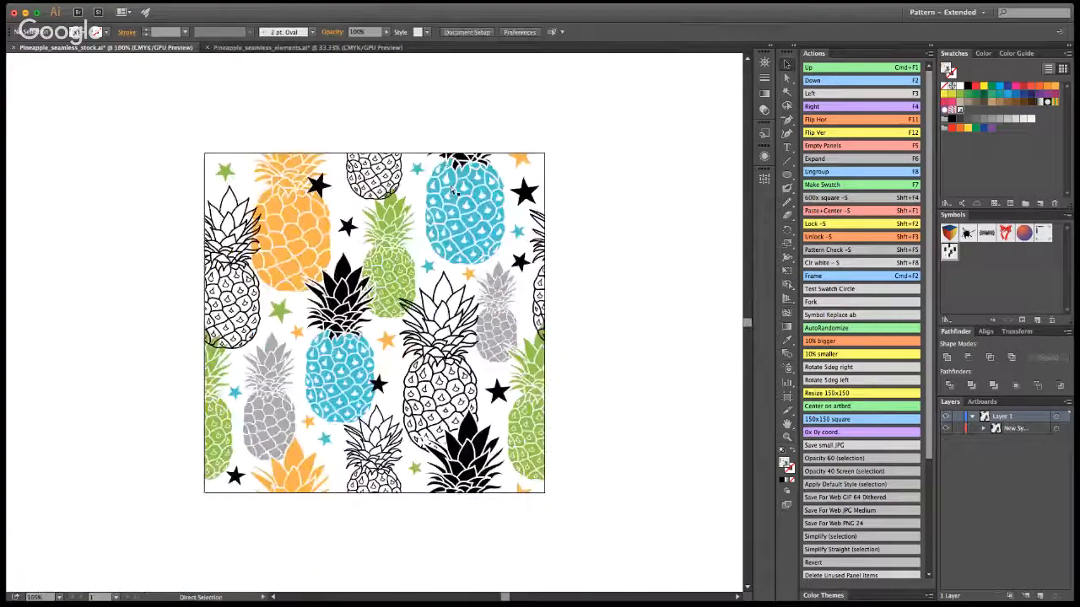
Check the cropped tile's paths in outline view and save Pineapple_seamless_stock.ai.
key("v")
key("cmd+y")
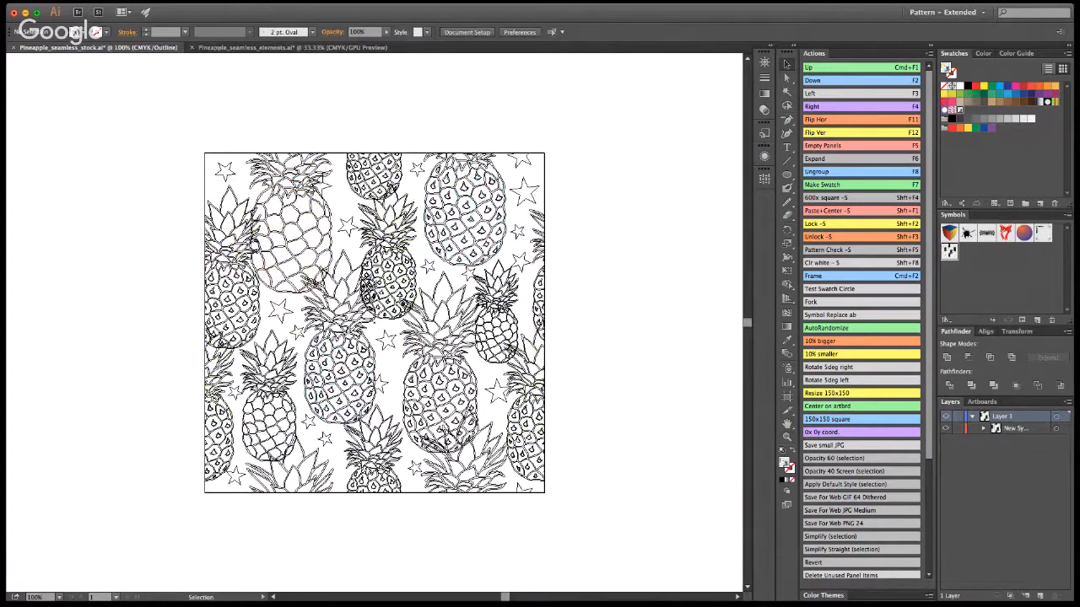
key("cmd+y")
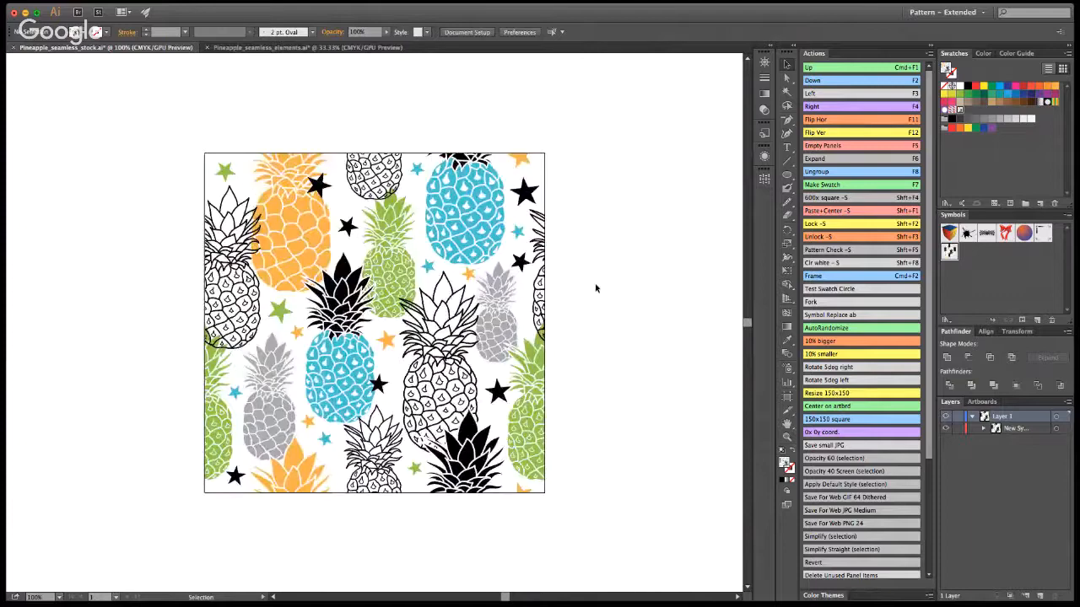
key("a")
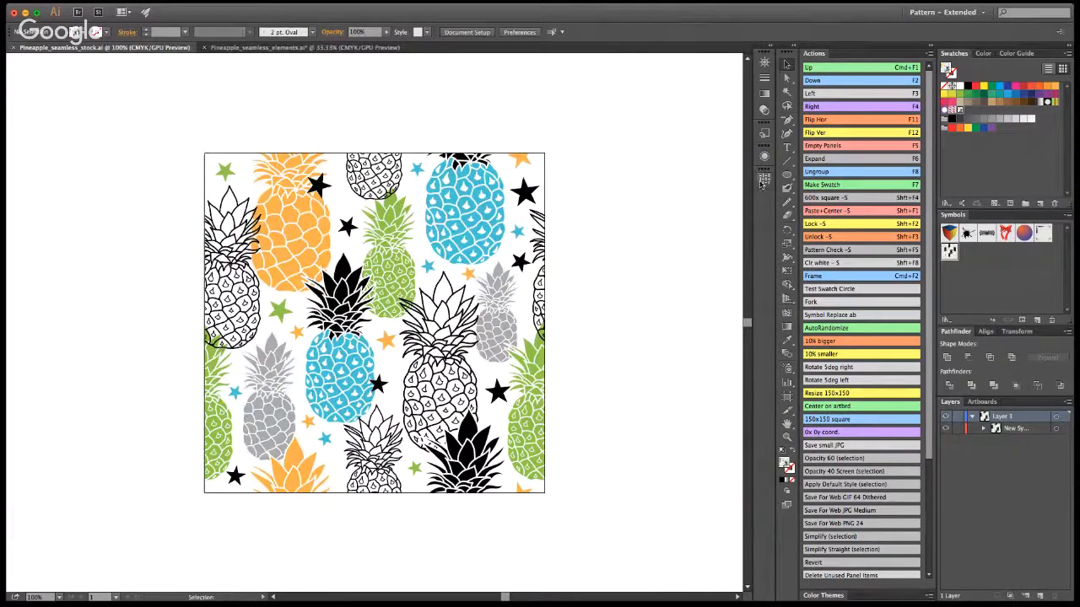
left_click(787, 64)
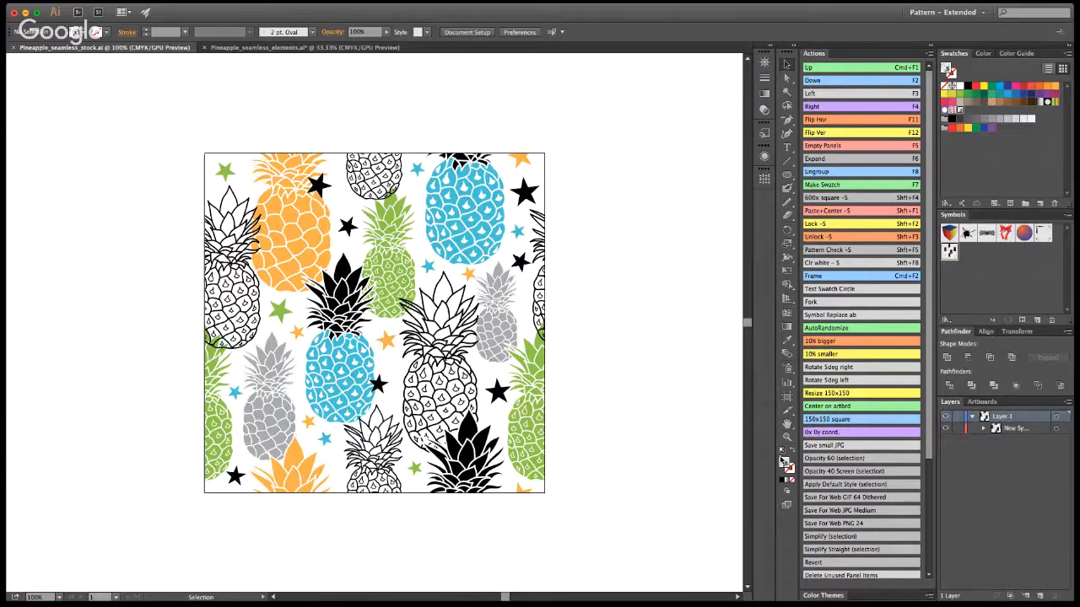